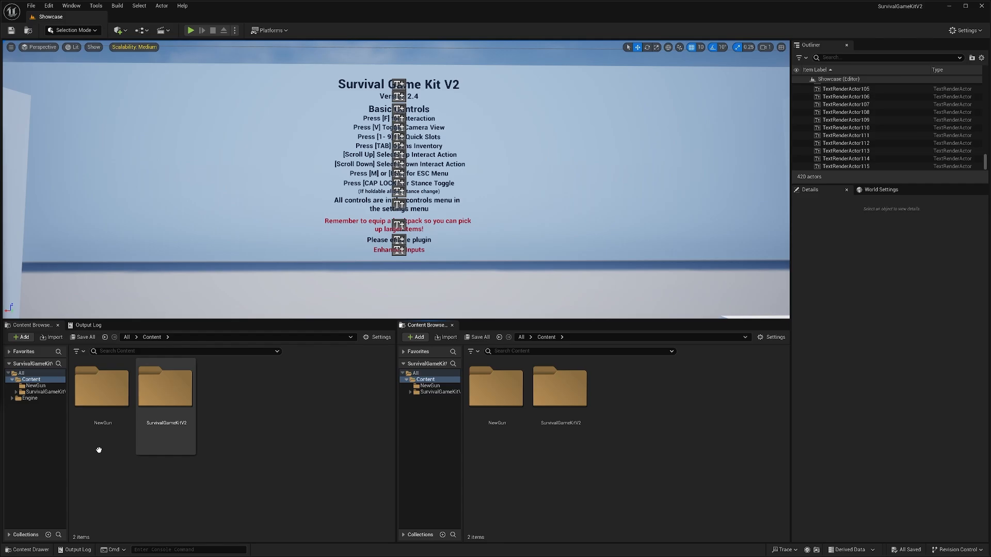
- Open the NewGun folder and look over its character animations, rifle mesh and reload animations
double_click(101, 430)
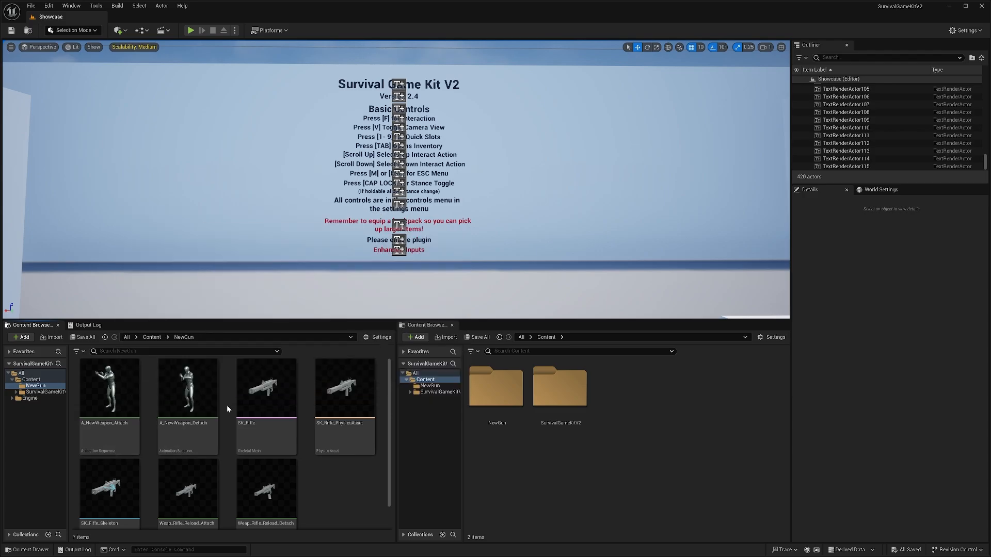
scroll(227, 408, down, 1)
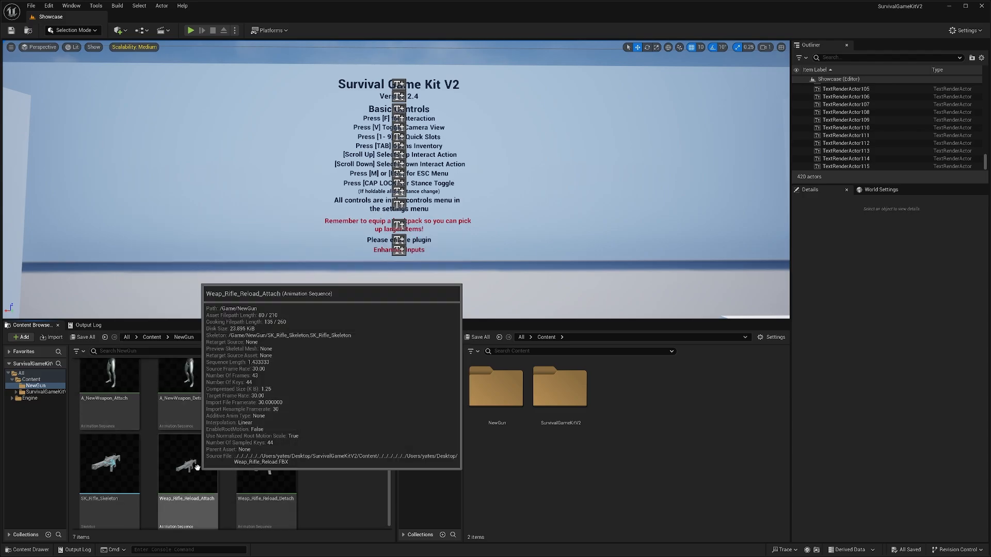
mouse_move(287, 471)
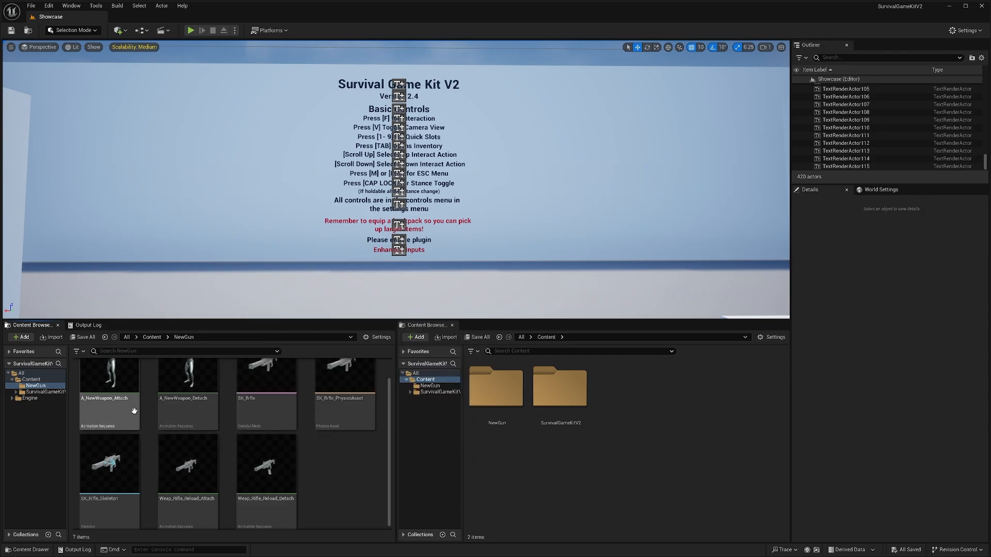
scroll(225, 419, up, 1)
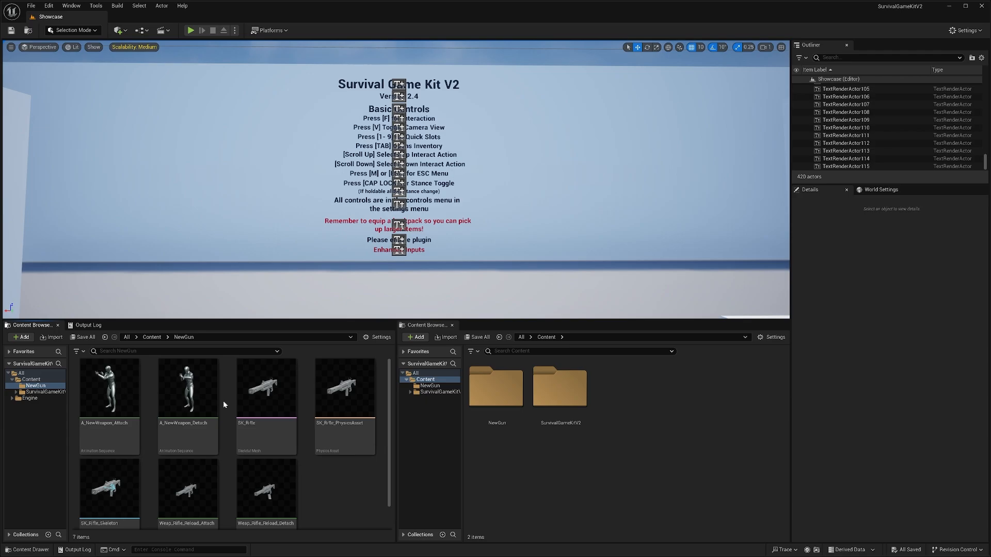
- Open the A_NewWeapon_Detach animation, preview it up to about frame 15, and return to the Showcase level
click(190, 399)
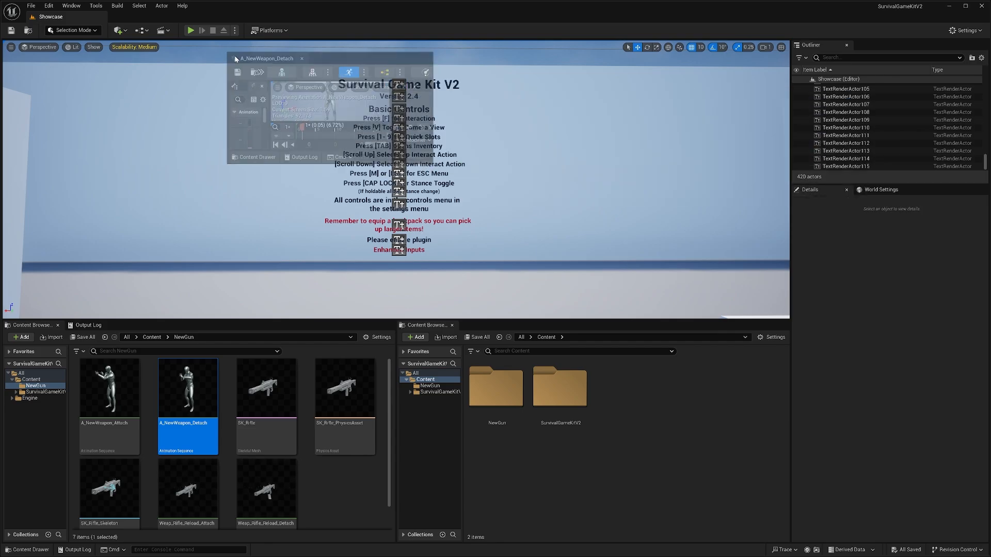
drag(253, 58, 135, 20)
drag(436, 347, 629, 355)
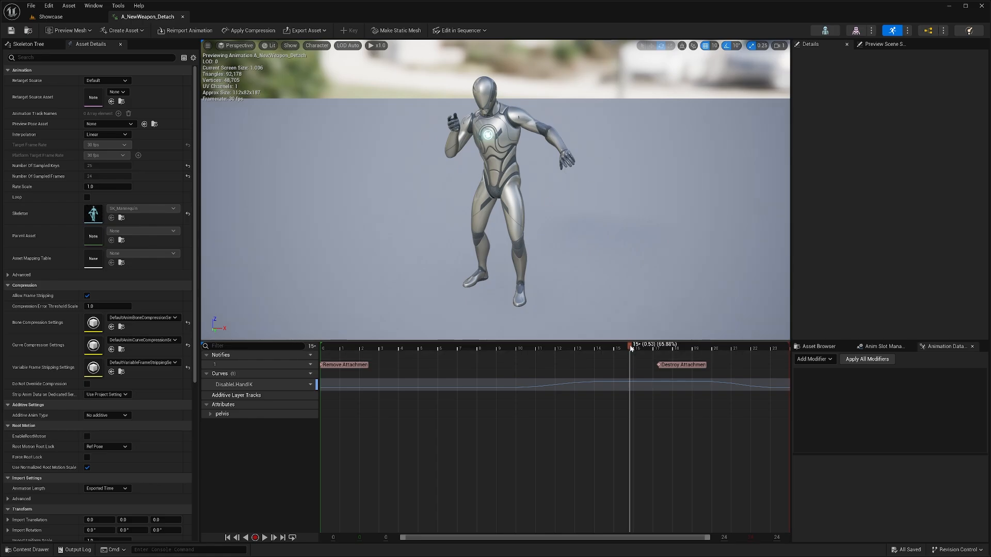
right_click(631, 347)
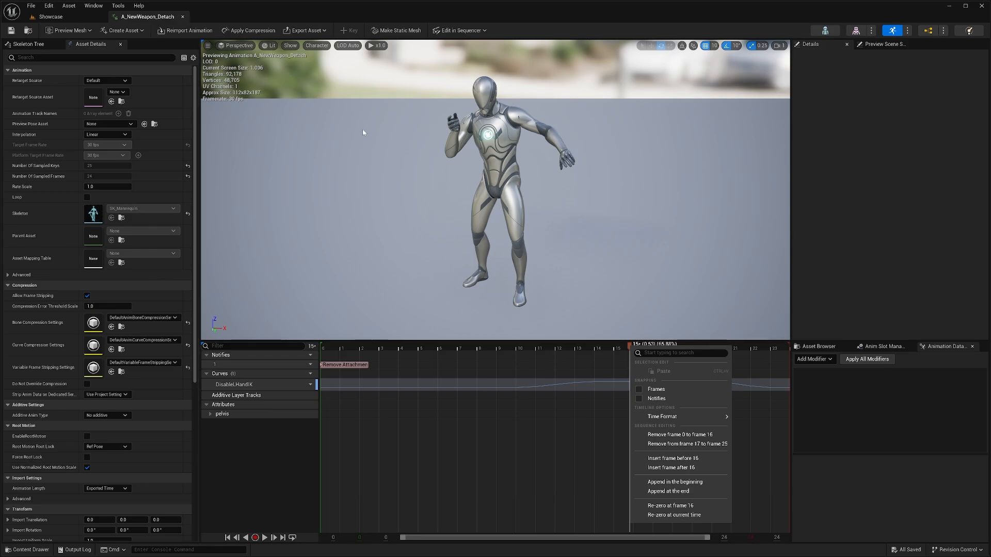
click(50, 17)
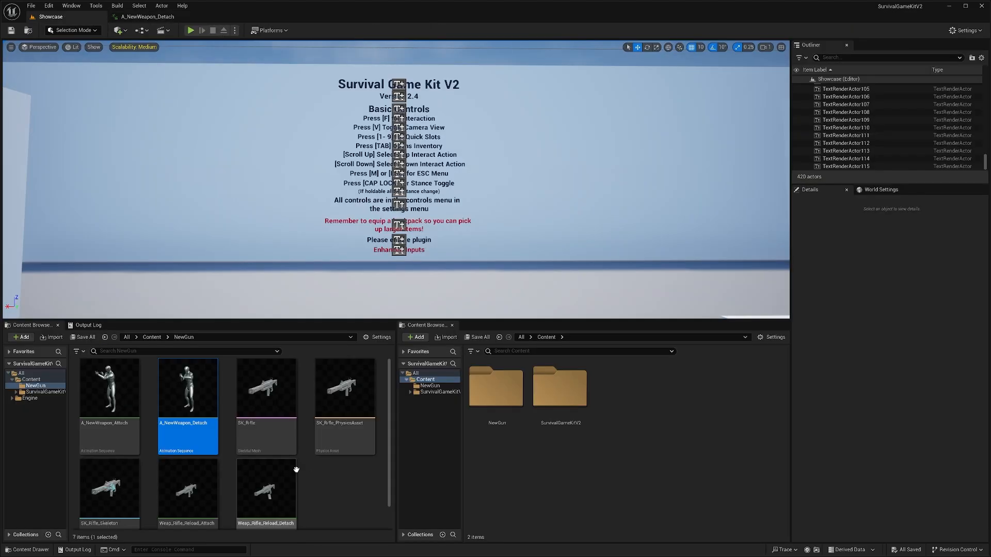
- Open the SurvivalGameKitV2/Blueprints/Items/HoldableItems folder in the second content browser
scroll(188, 485, down, 1)
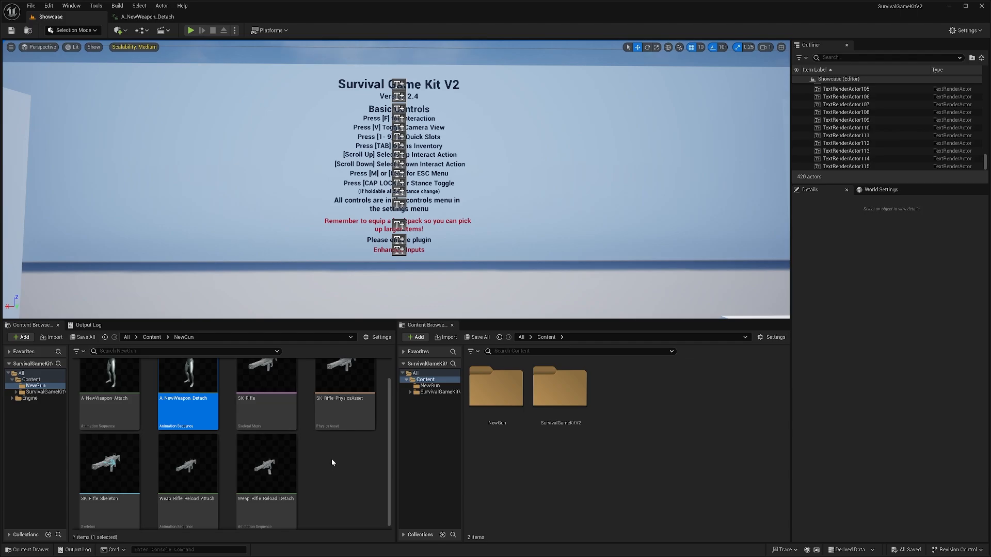
double_click(570, 400)
click(585, 405)
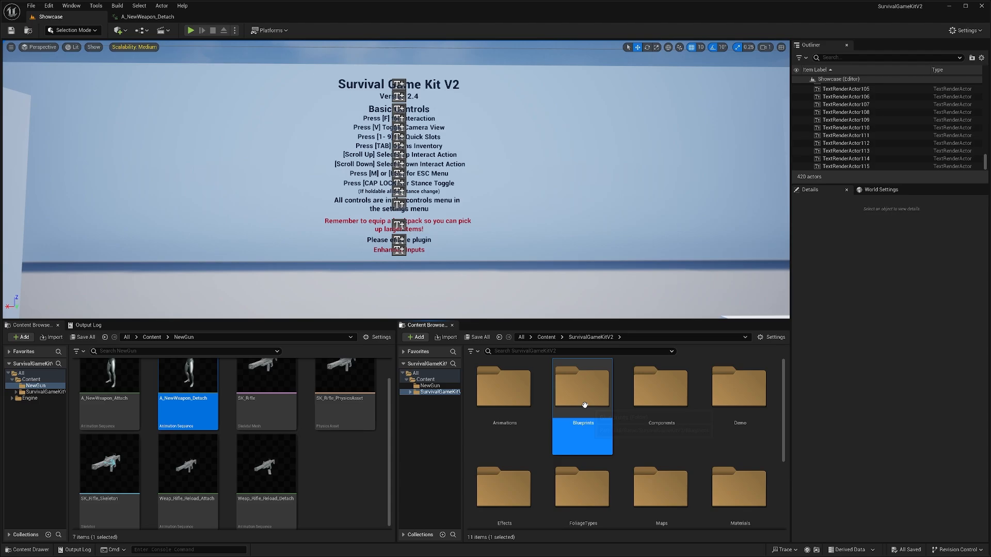
double_click(584, 405)
scroll(573, 454, down, 1)
double_click(572, 459)
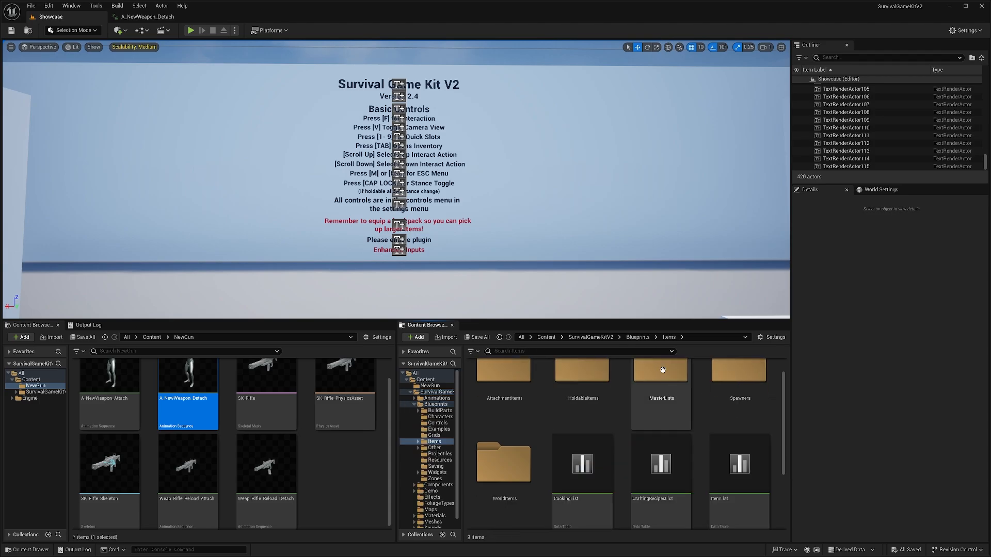
double_click(573, 398)
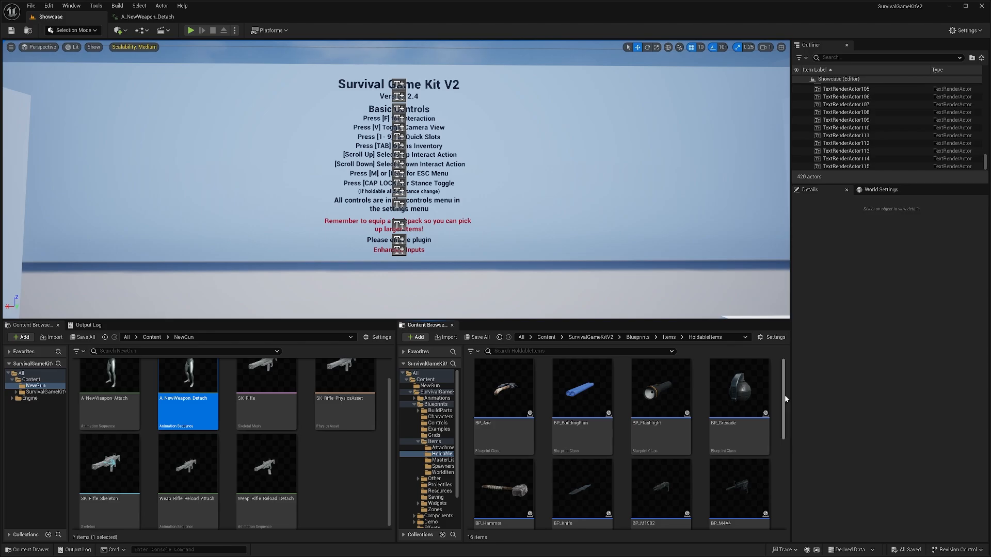
- Duplicate the BP_M4A4 blueprint in HoldableItems and name the copy BP_NewWeapon
scroll(786, 399, down, 2)
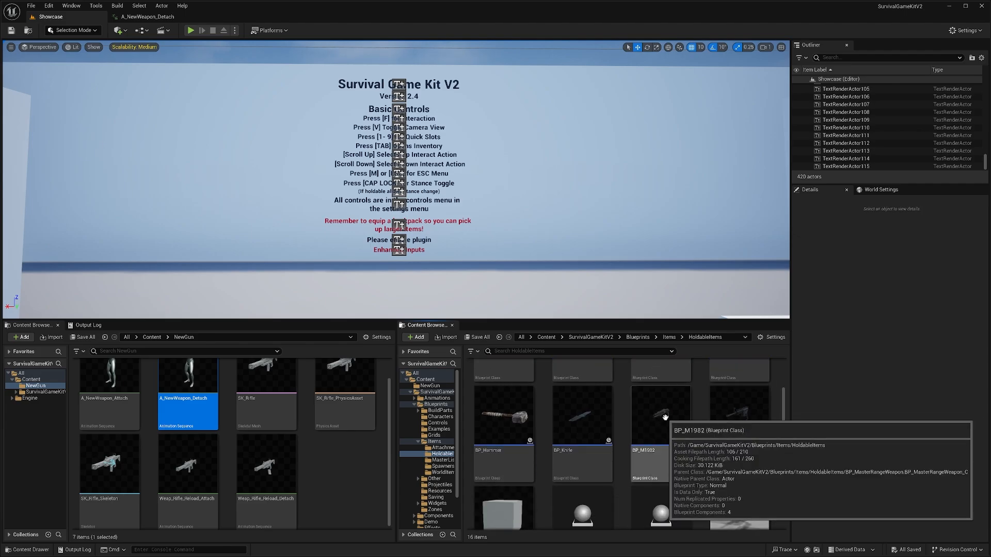
scroll(667, 417, down, 1)
scroll(666, 416, down, 3)
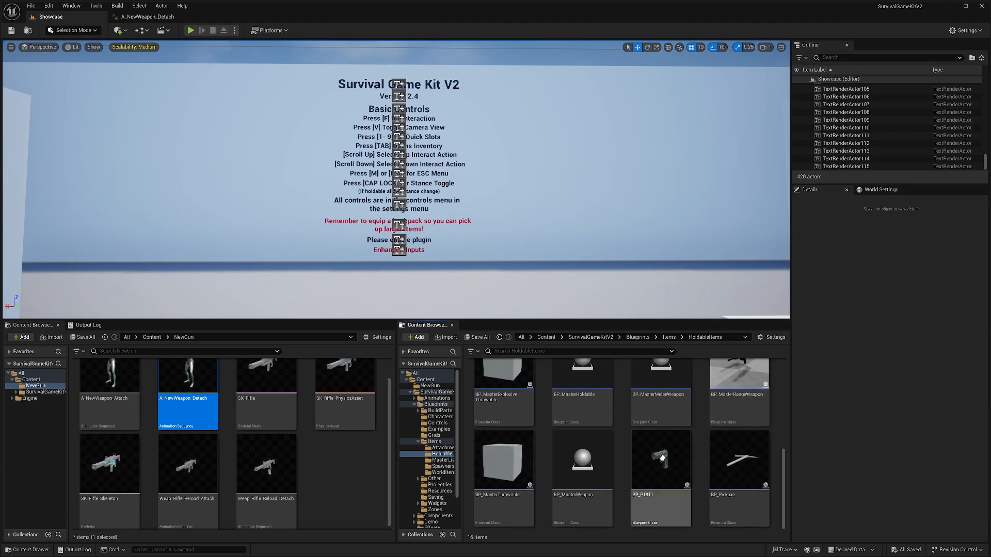
scroll(696, 459, up, 3)
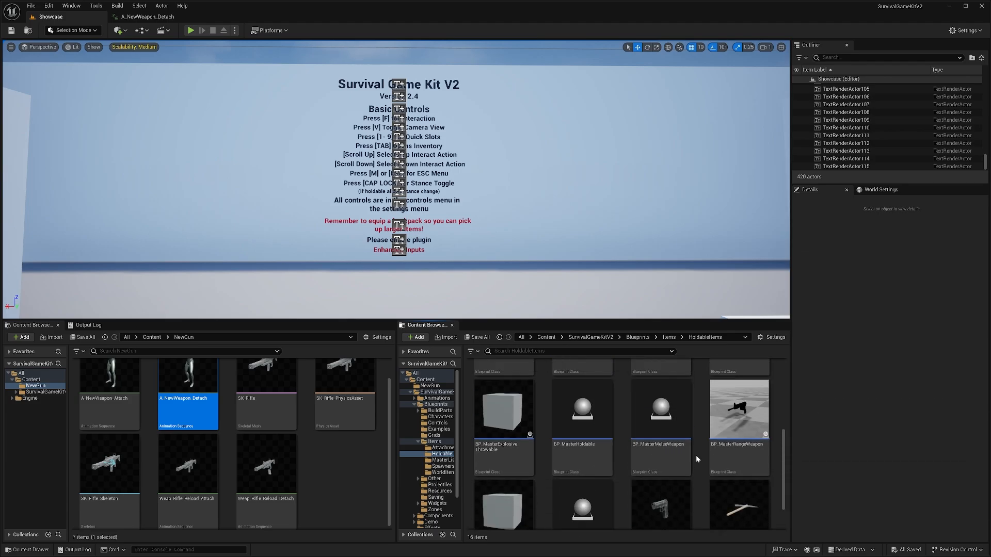
scroll(696, 459, up, 1)
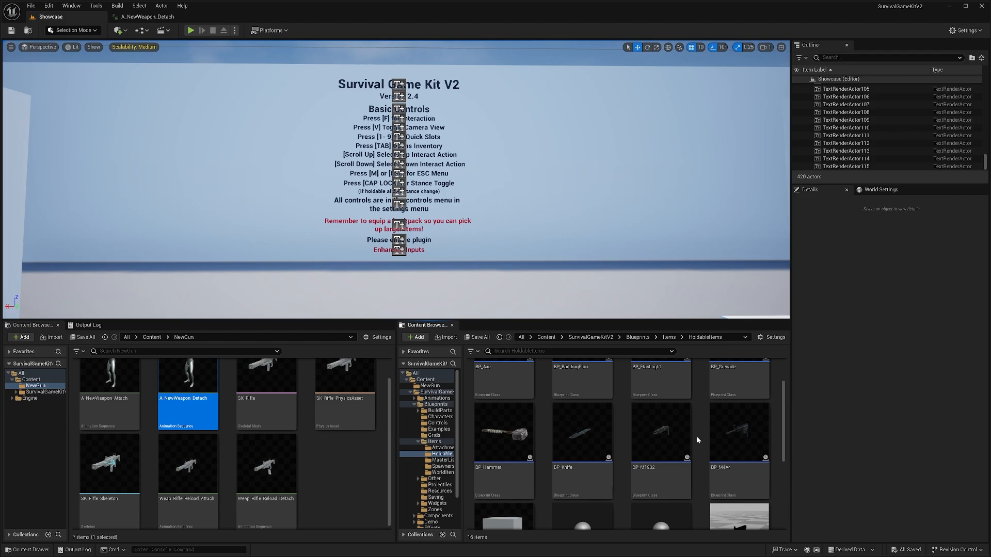
right_click(737, 434)
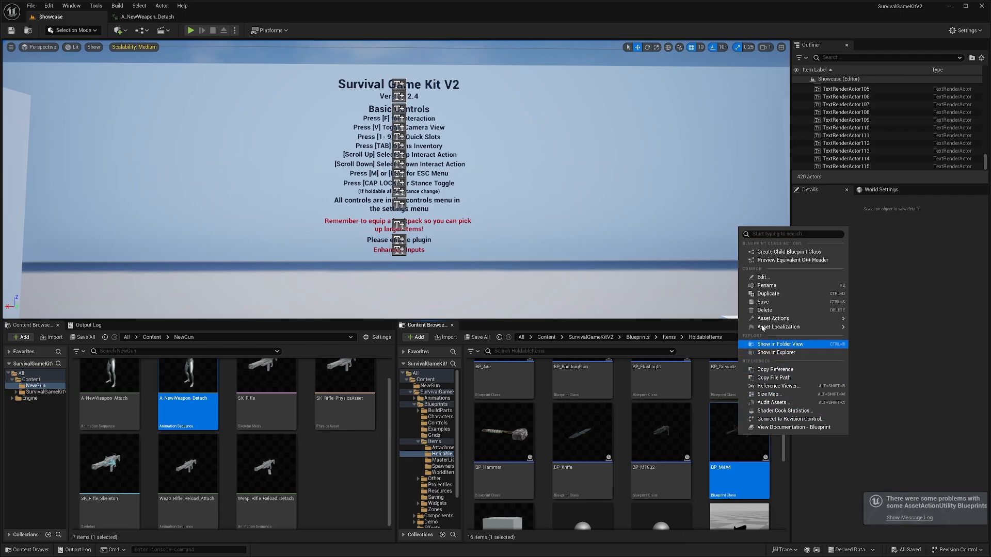
click(774, 296)
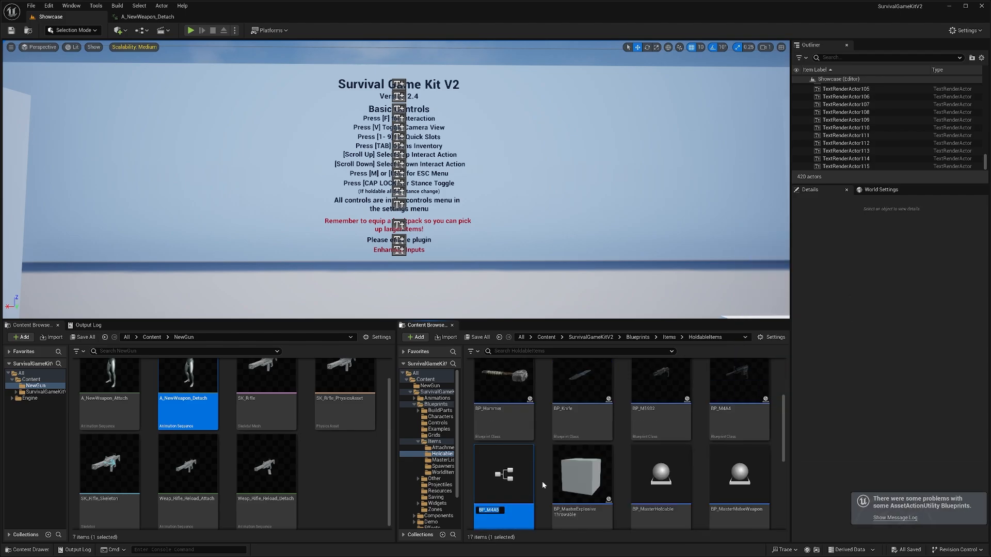
text(BP_NewWeapon)
key(Return)
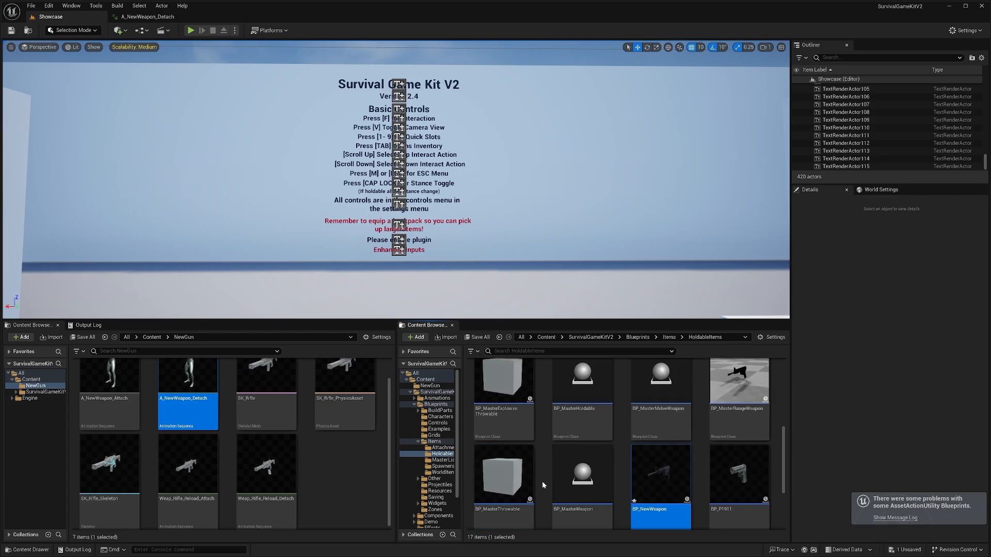
- Open BP_NewWeapon in the full Blueprint editor, show the weapon in its viewport, and select the SkeletalMesh component
double_click(661, 475)
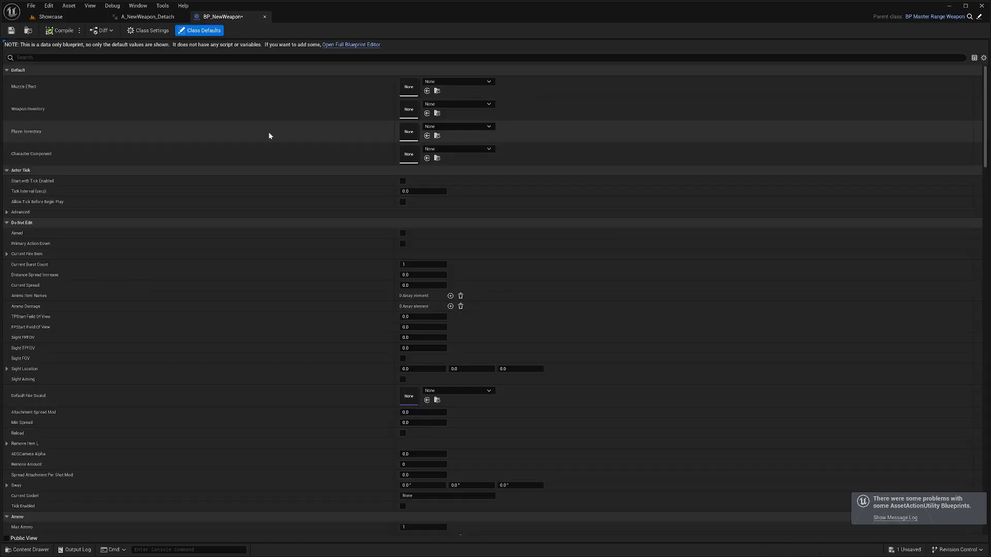
click(349, 45)
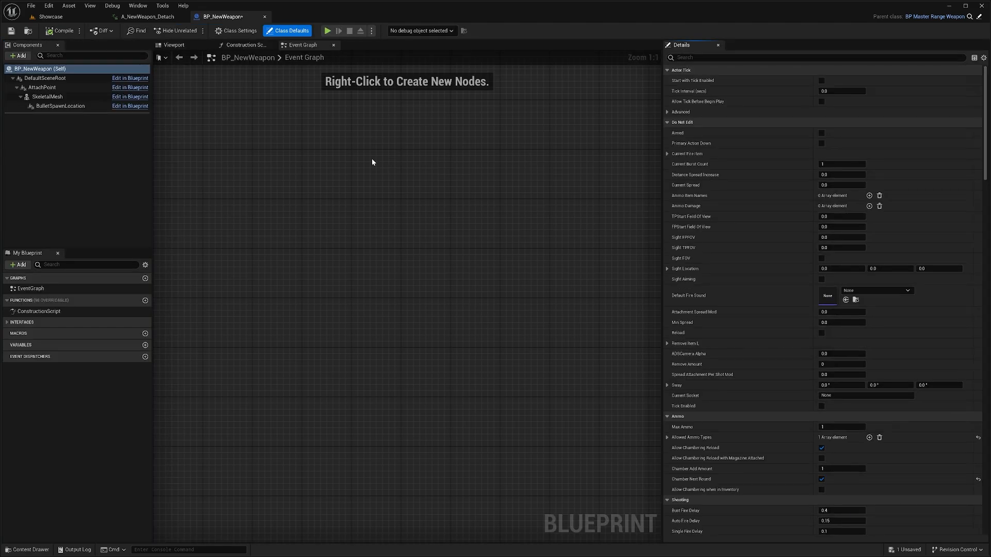
click(51, 78)
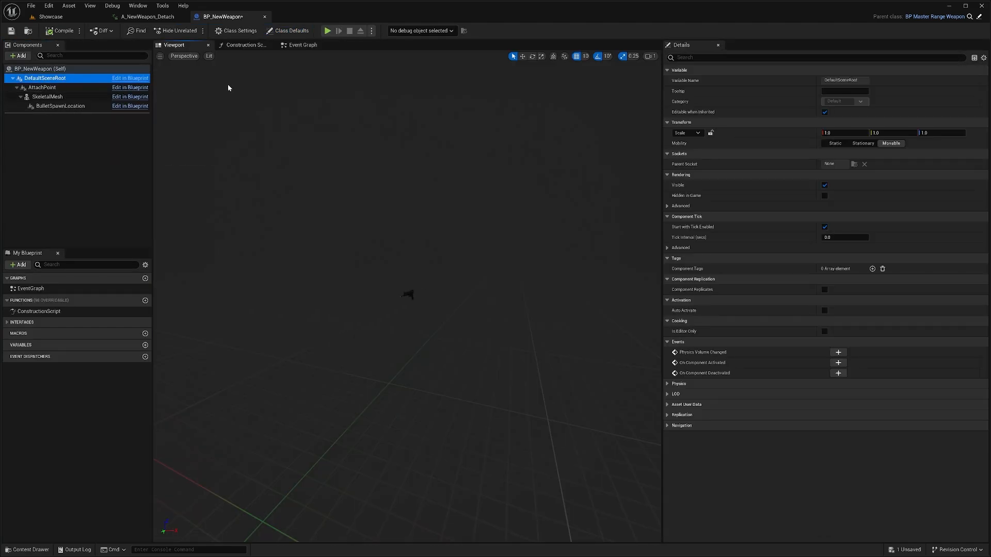
scroll(433, 263, up, 5)
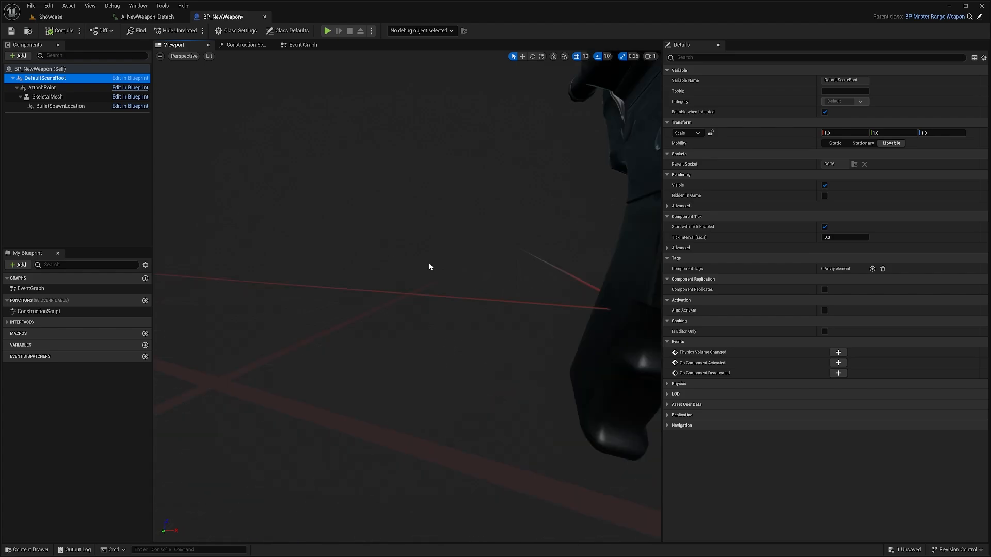
scroll(433, 263, down, 2)
alt+drag(433, 264, 467, 264)
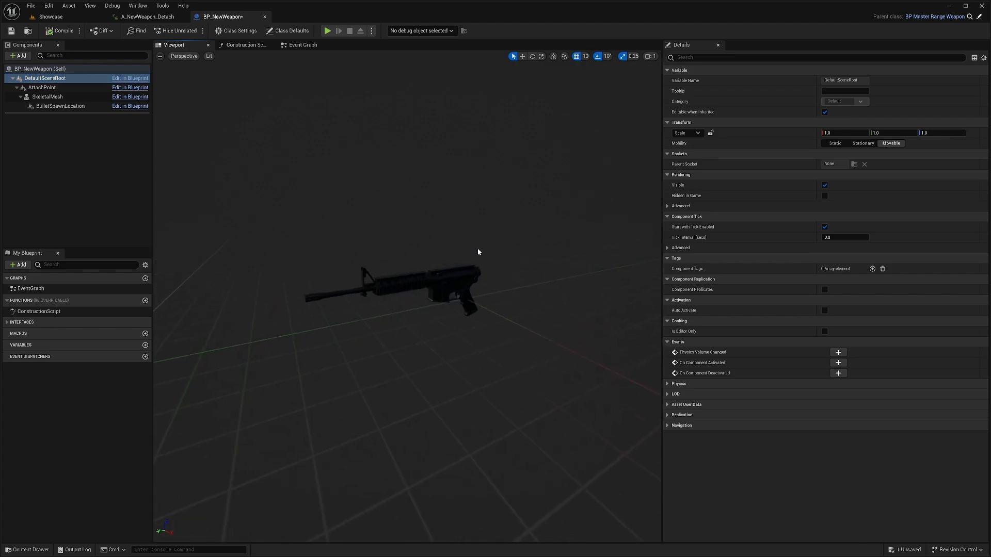
click(48, 97)
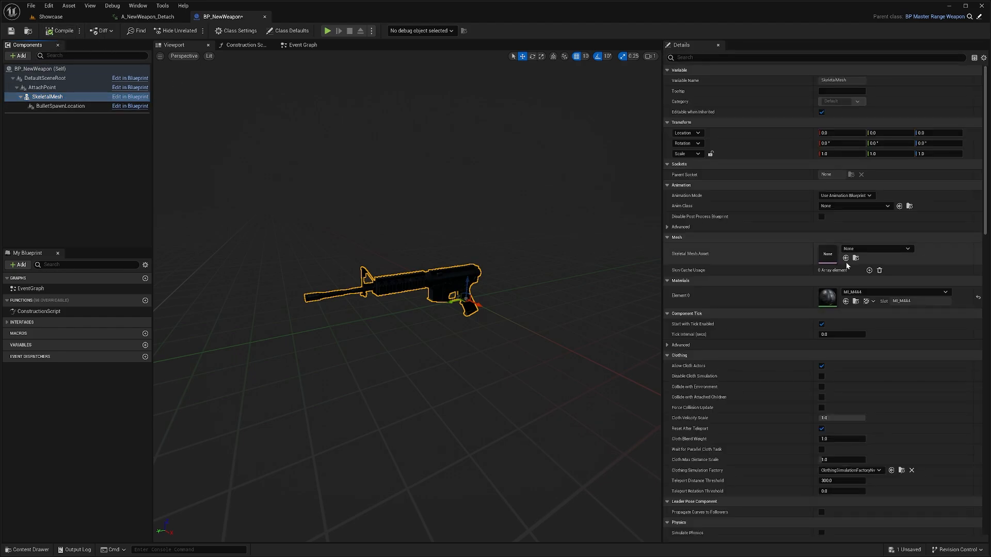
- Try SK_Cardboard_Arms_01 as the component's skeletal mesh asset and compile the blueprint
click(875, 249)
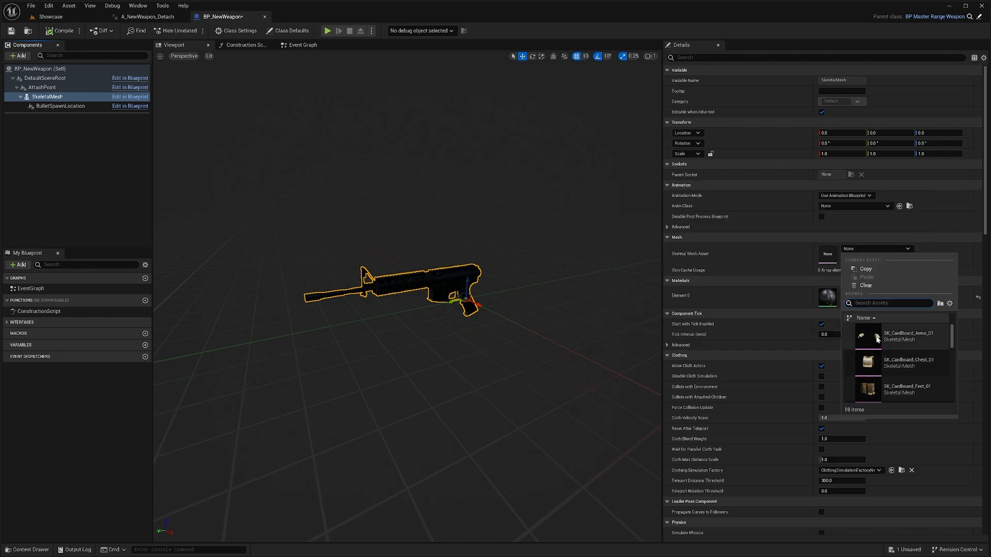
click(902, 342)
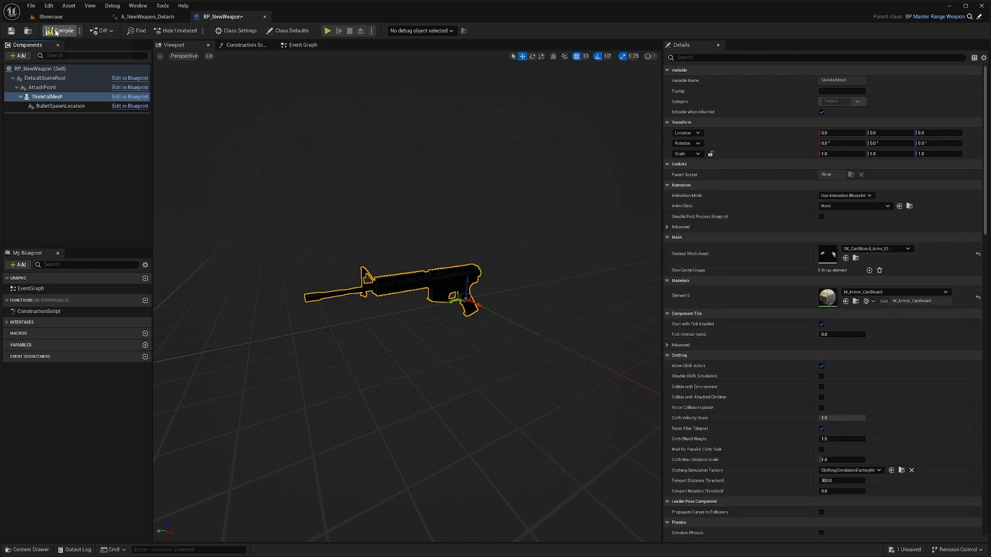
click(58, 32)
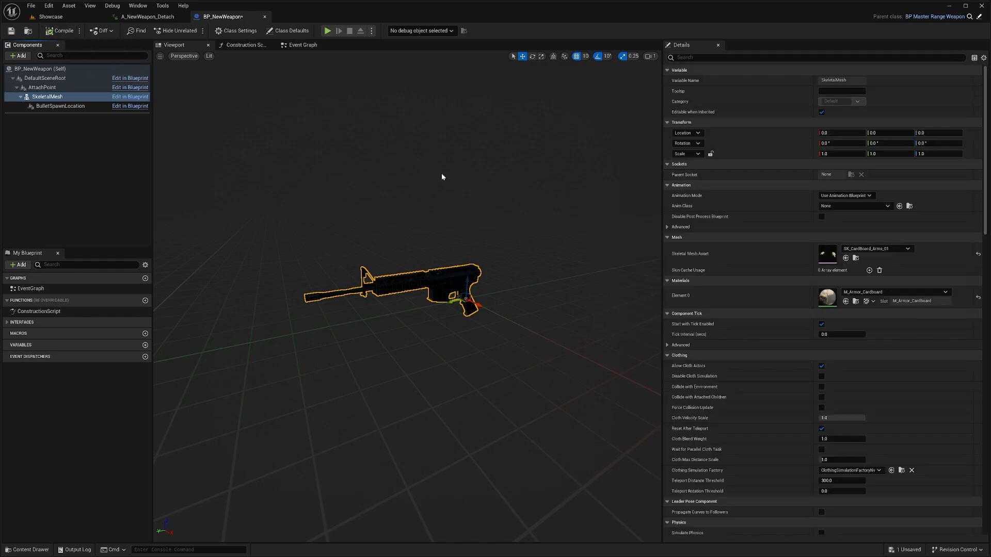
- Find the rifle mesh and assign SK_Rifle as the SkeletalMesh component's skeletal mesh asset
click(902, 249)
scroll(898, 362, down, 2)
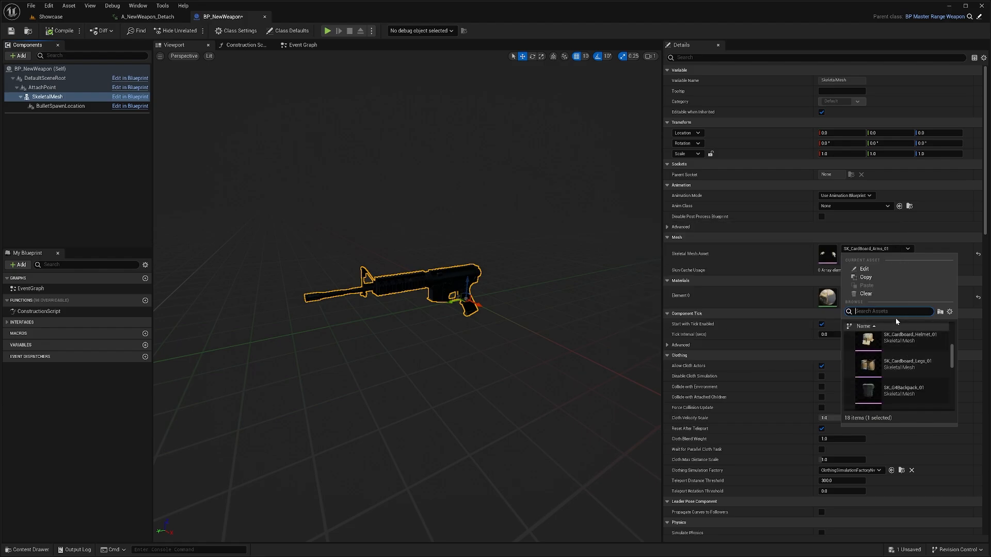
text(rifle)
click(908, 343)
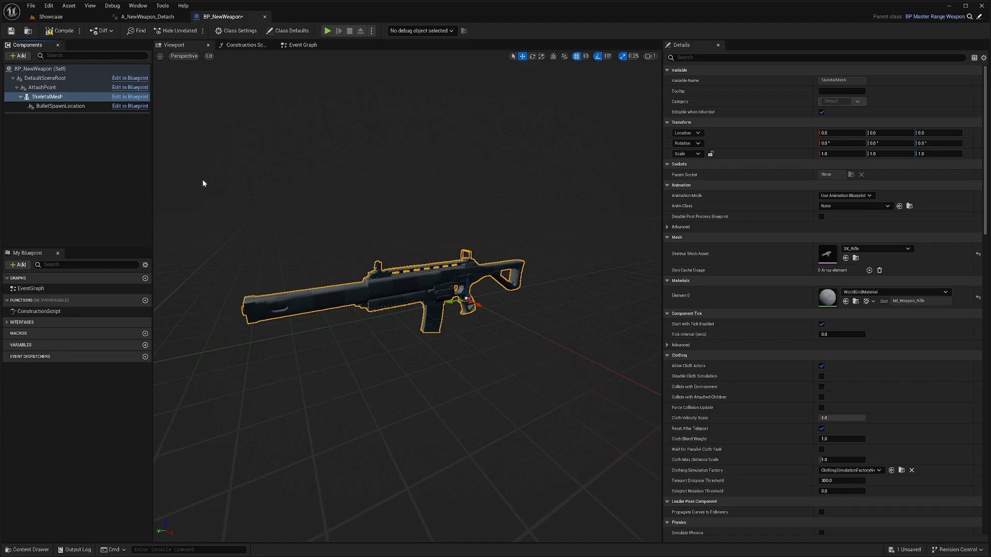
- With grid snapping off, move BulletSpawnLocation just ahead of the rifle's muzzle, at about Y 73.26, Z 9.37, and compile
click(53, 106)
right_drag(391, 253, 363, 252)
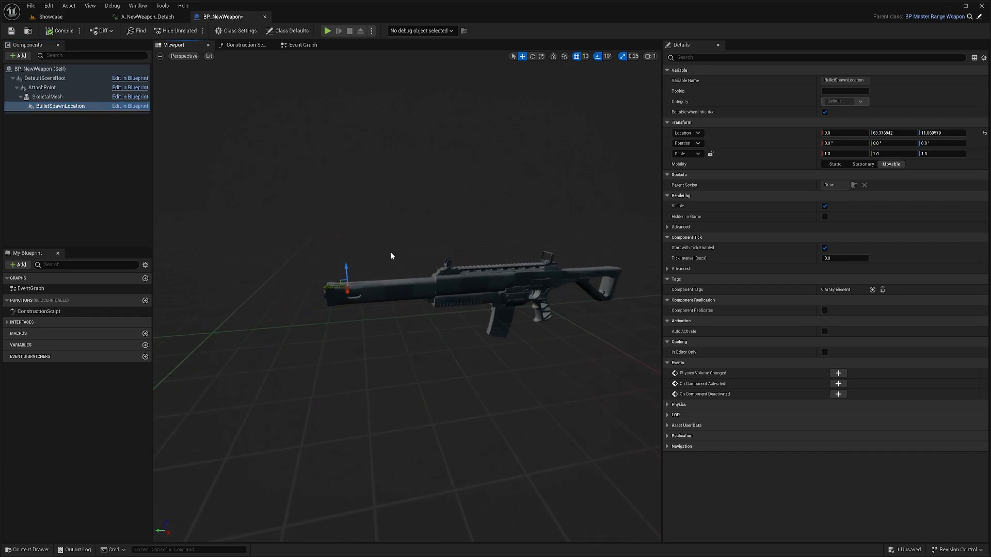
drag(326, 287, 325, 288)
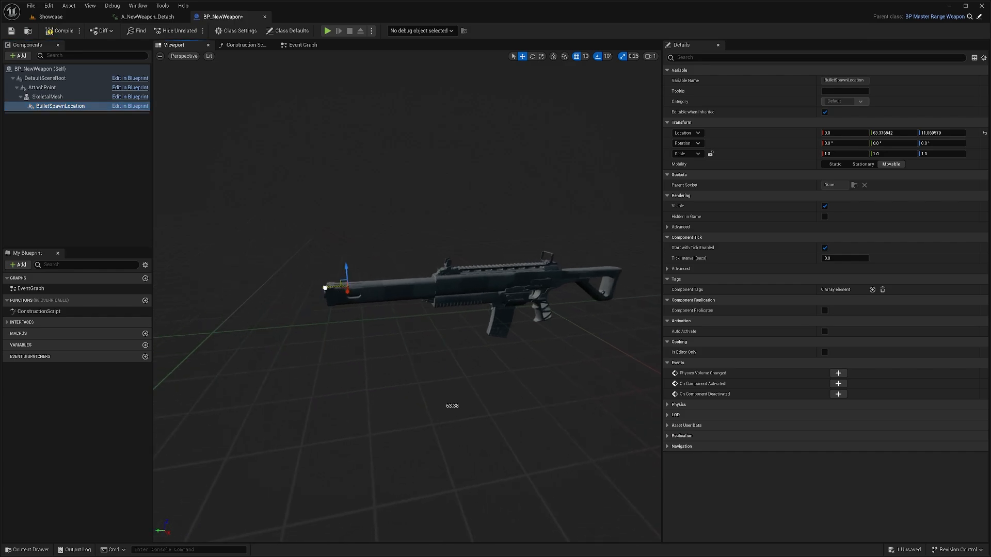
click(577, 59)
drag(328, 287, 307, 296)
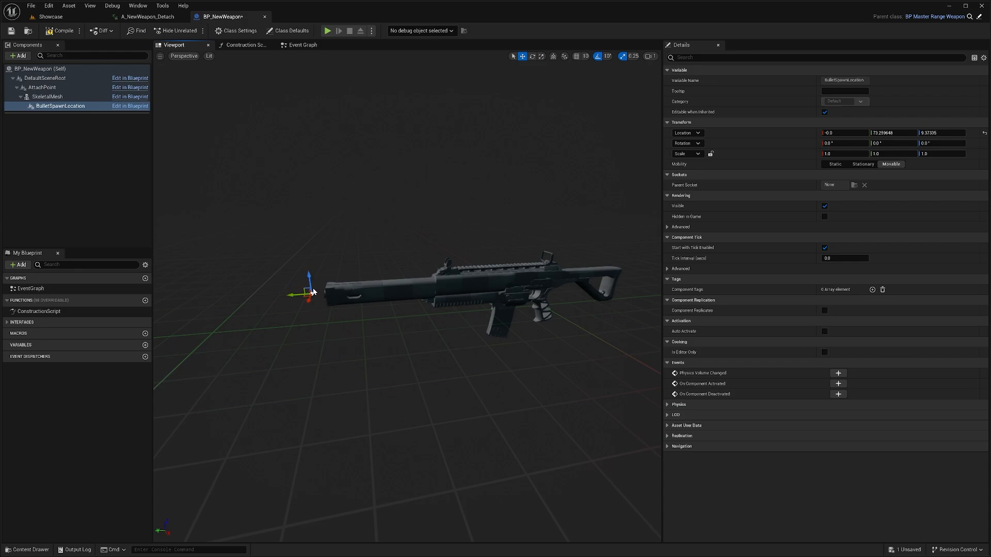
right_drag(381, 321, 515, 337)
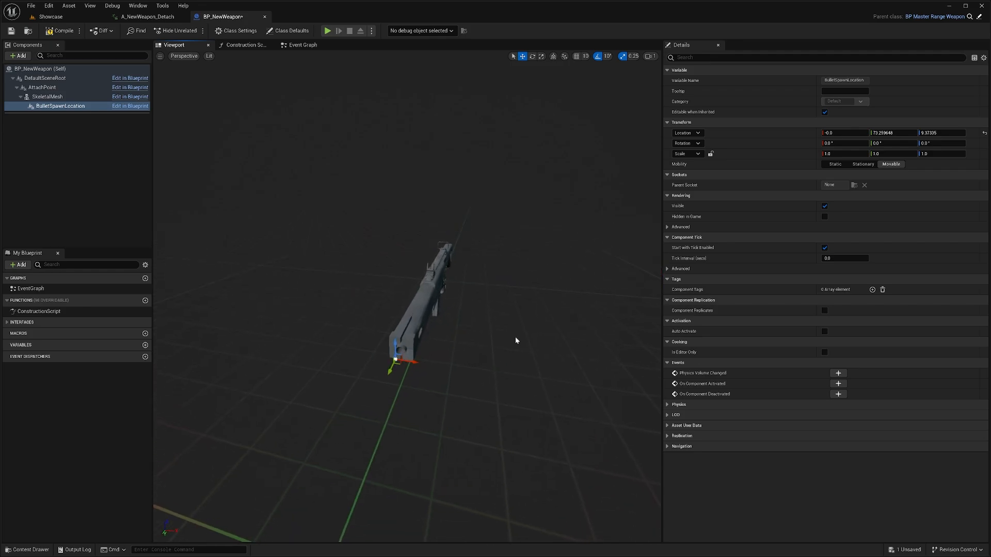
click(70, 32)
- In BP_NewWeapon's class defaults, find the attachment settings and remove all elements from Allowed Attachments and Default Attachments
click(287, 31)
click(711, 58)
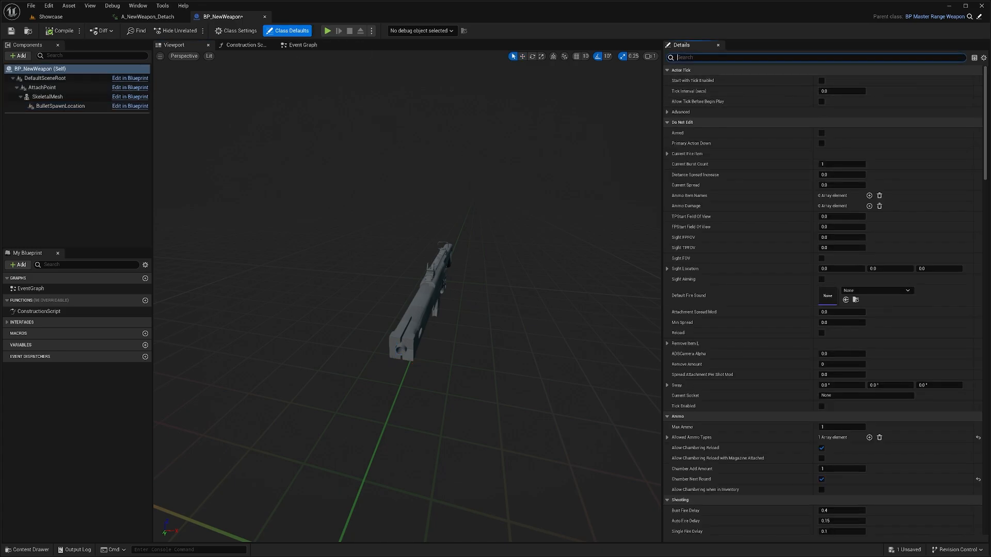
text(attach)
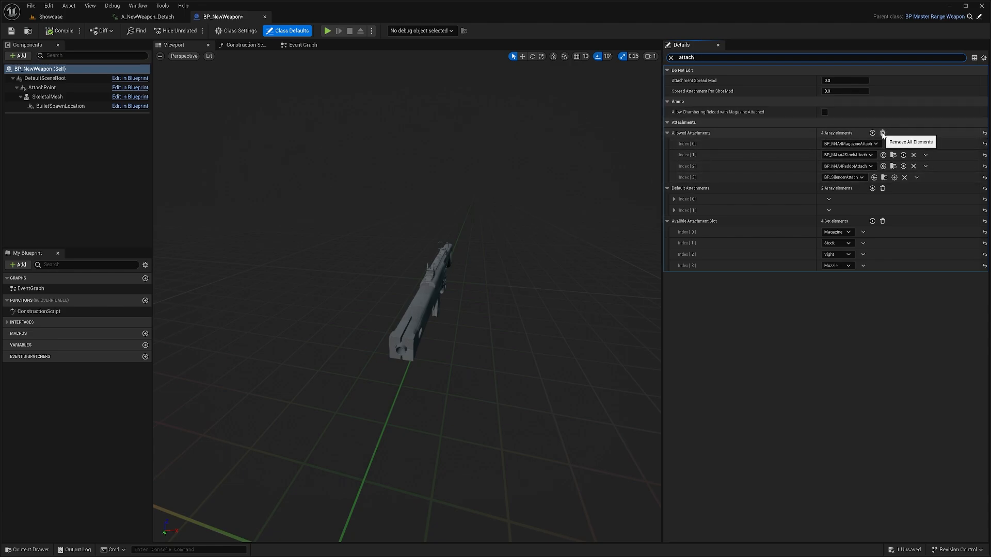
click(883, 133)
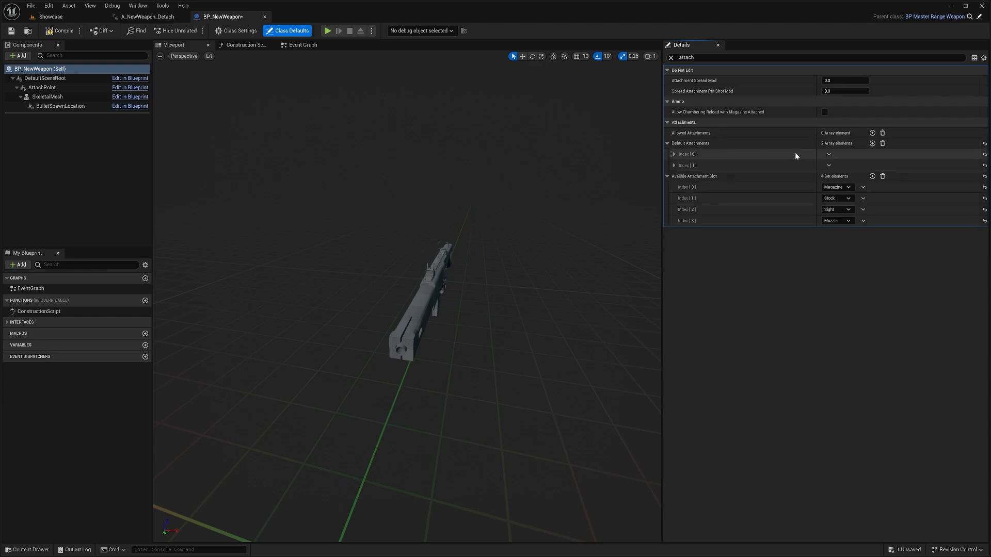
click(695, 154)
click(697, 187)
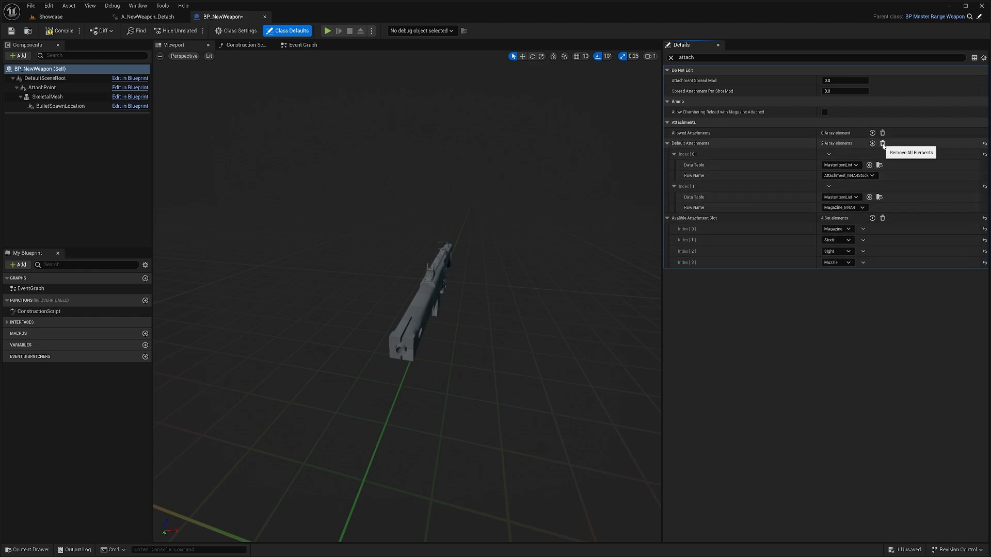
click(882, 144)
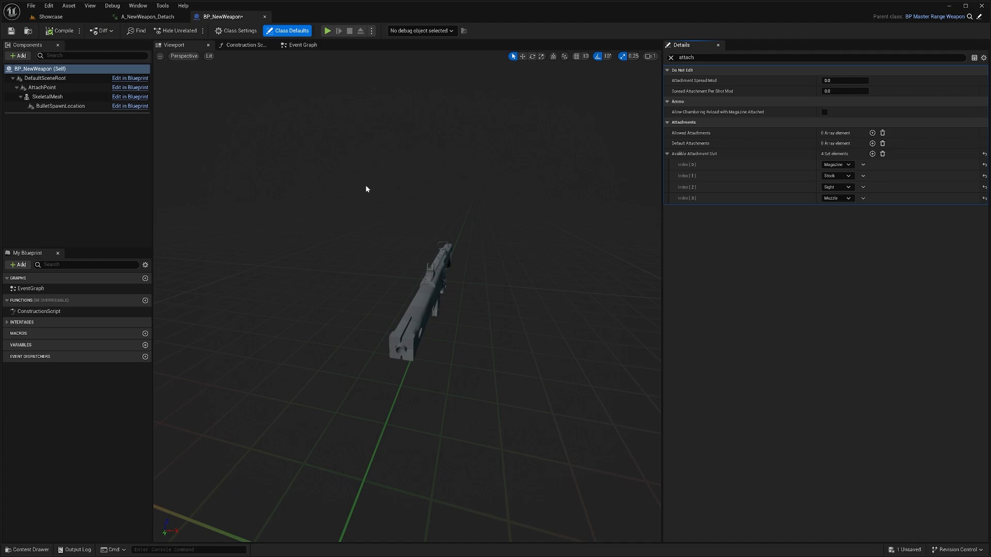
- Return to the Showcase level and open the ItemList data table from the Blueprints/Items folder
click(67, 18)
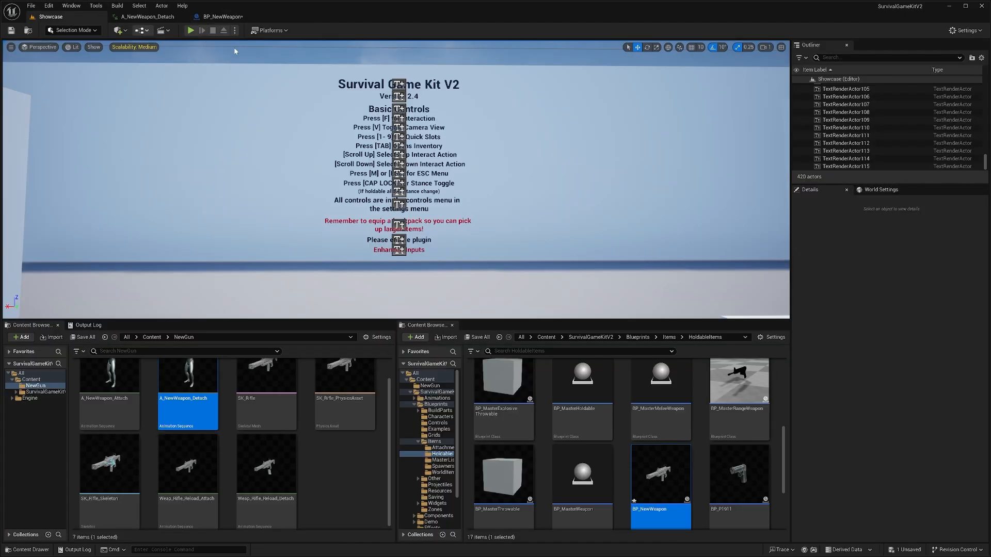
click(639, 337)
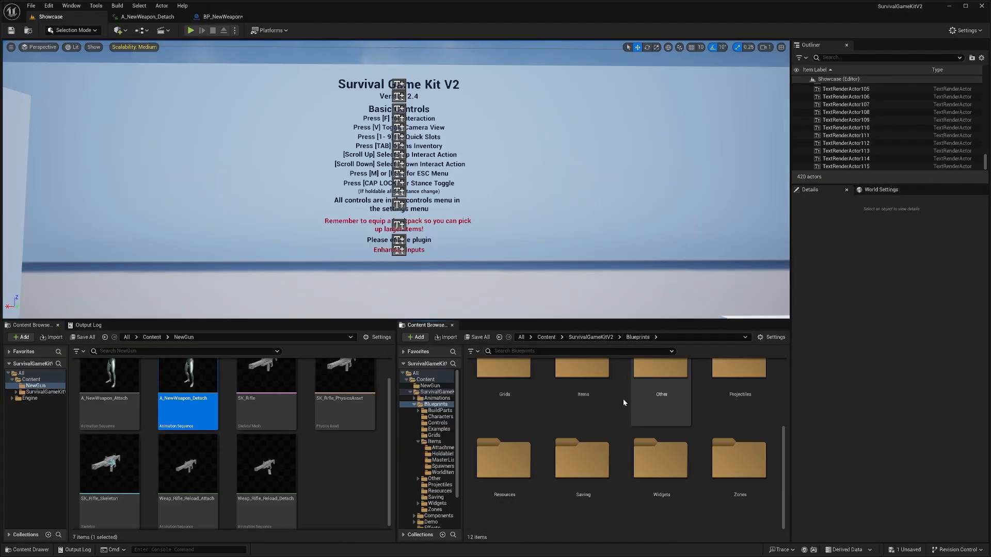
double_click(588, 384)
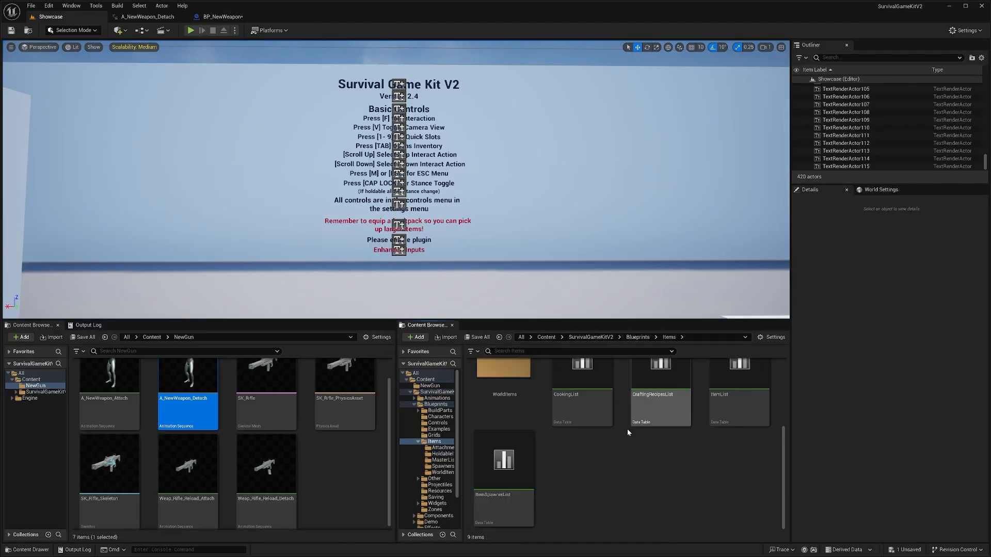
double_click(733, 403)
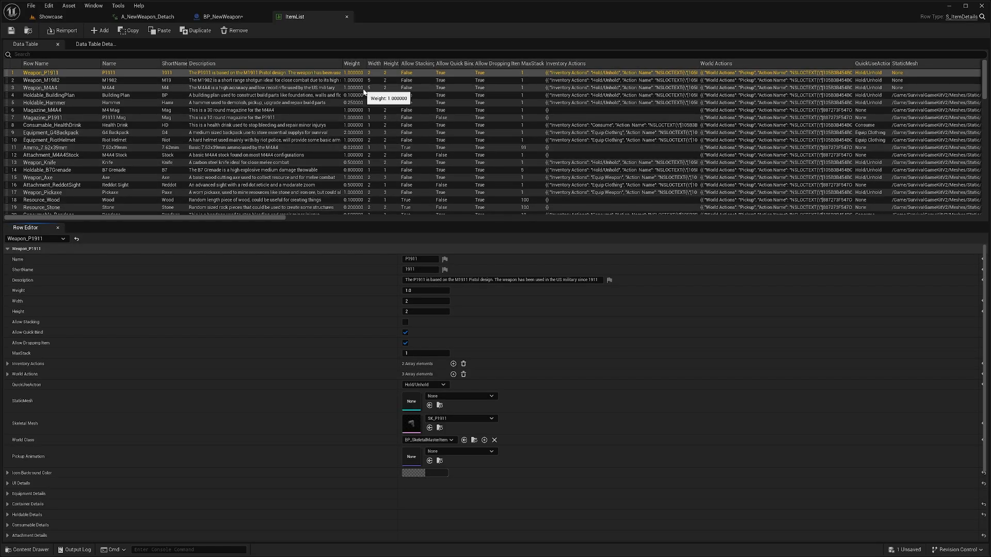
- Duplicate the Weapon_M4A4 row in the item table and rename the copy Weapon_NewWeapon
click(74, 88)
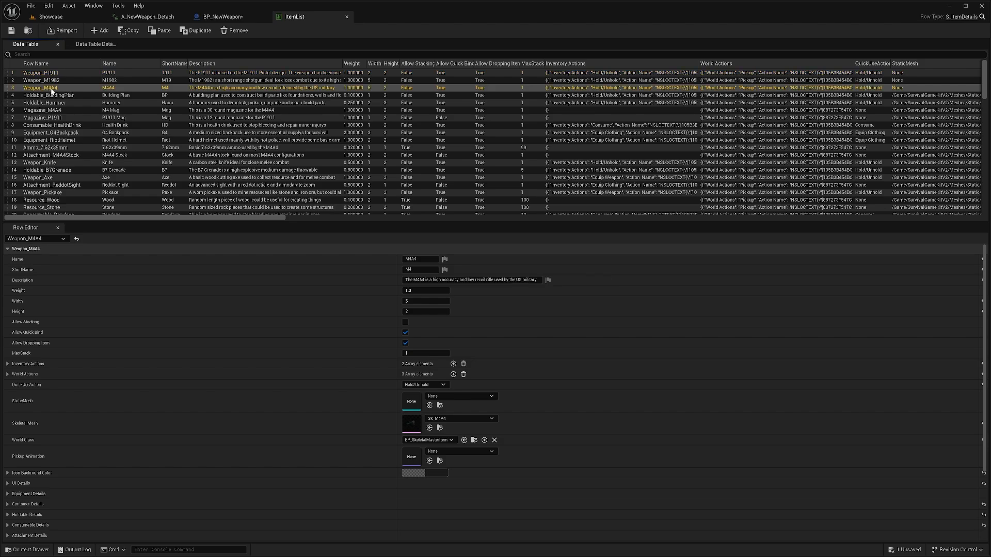
click(196, 30)
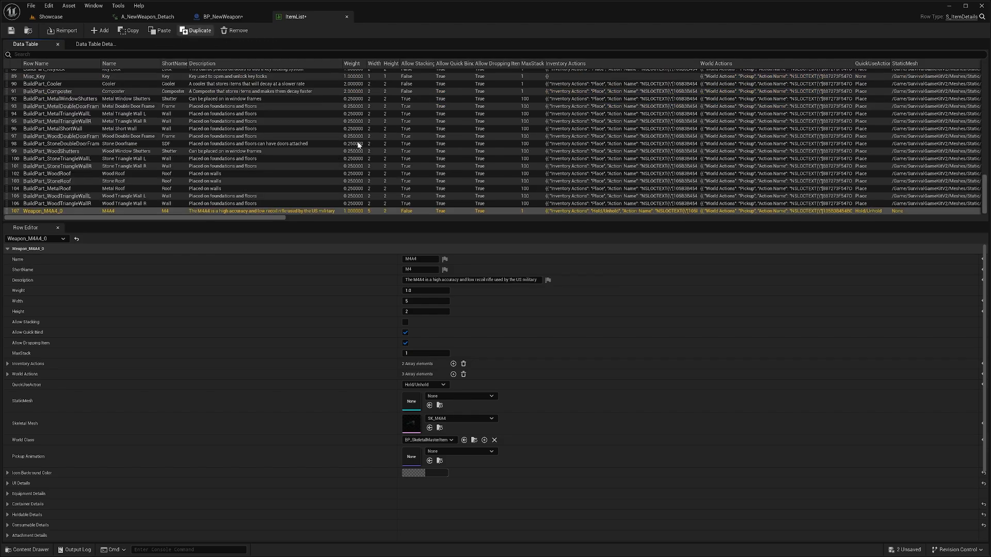
double_click(57, 212)
drag(66, 212, 52, 213)
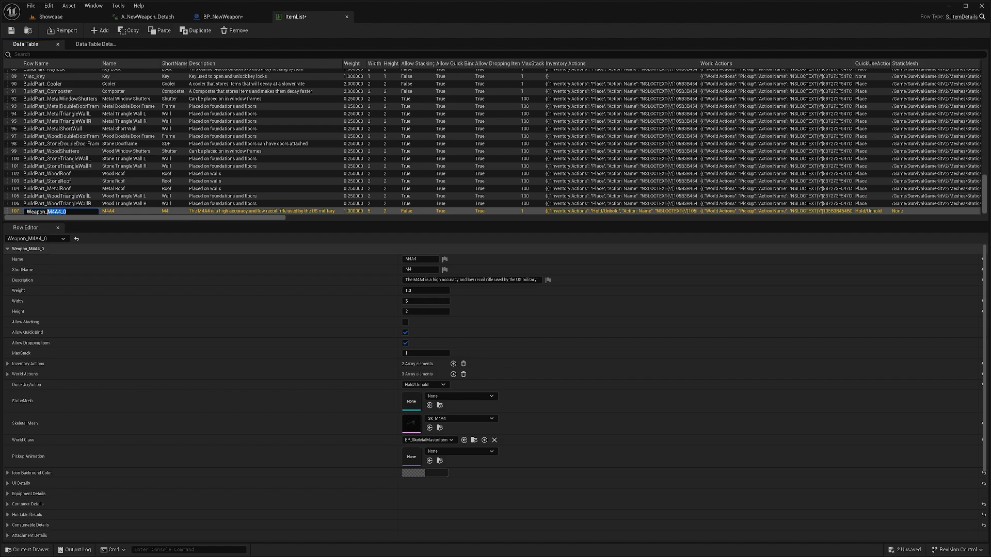
text(NewWeapon)
key(Return)
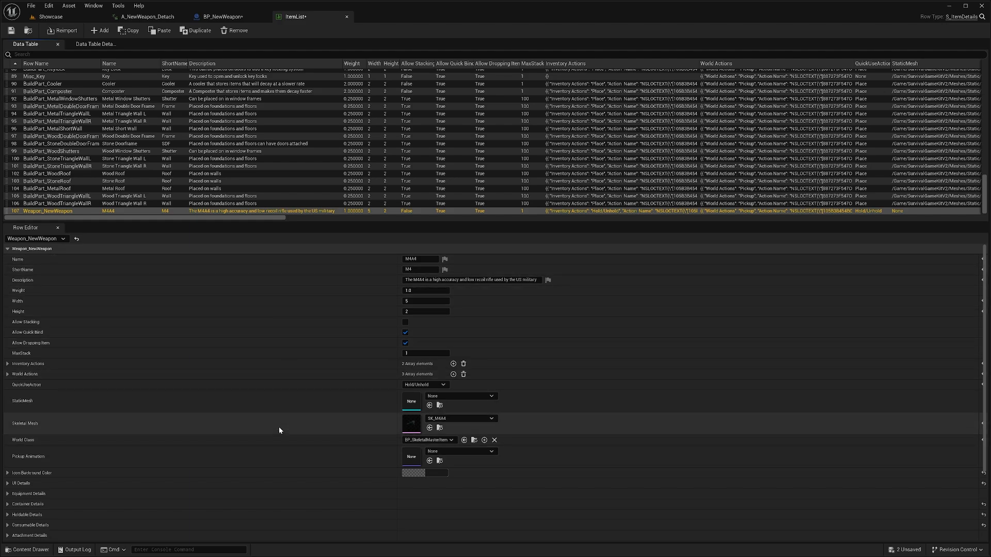
- Set the Weapon_NewWeapon row's Name value to New Weapon
click(420, 259)
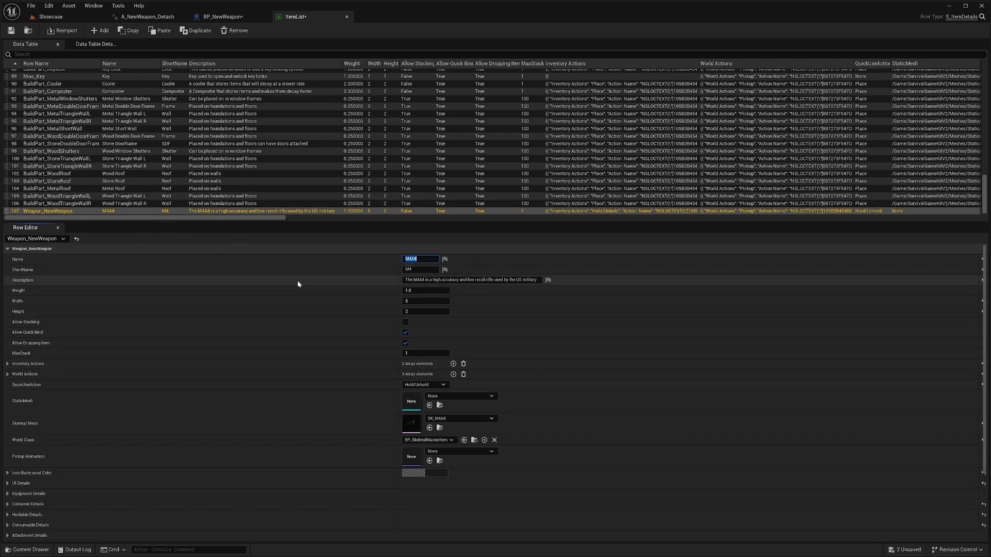
text(New Weapon)
key(Return)
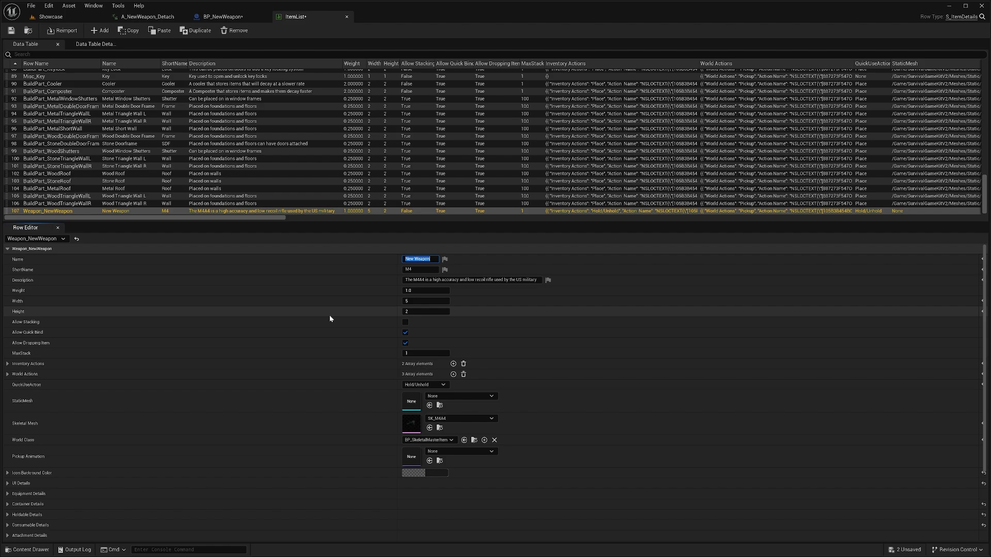
- Find the rifle mesh and assign SK_Rifle as the Weapon_NewWeapon row's skeletal mesh
scroll(322, 330, down, 2)
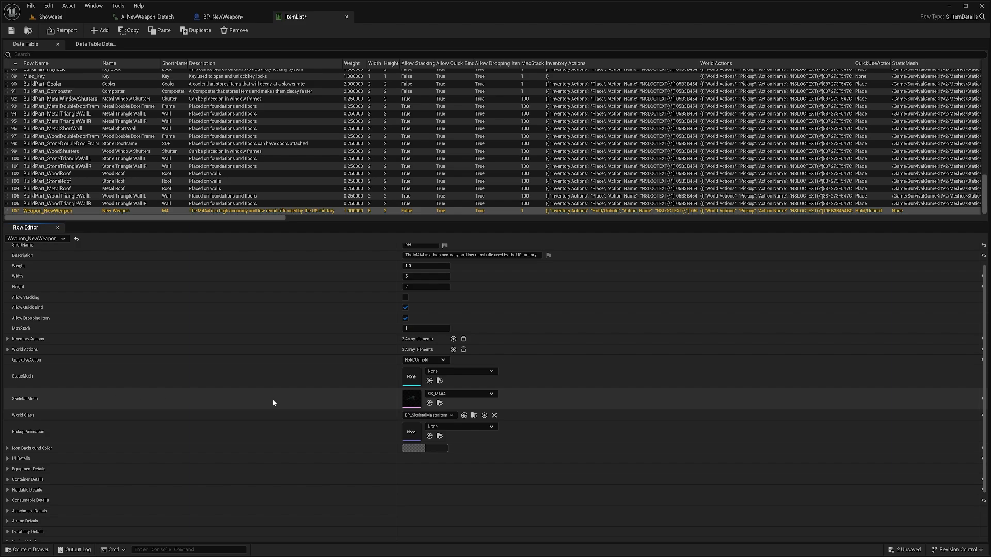
click(487, 395)
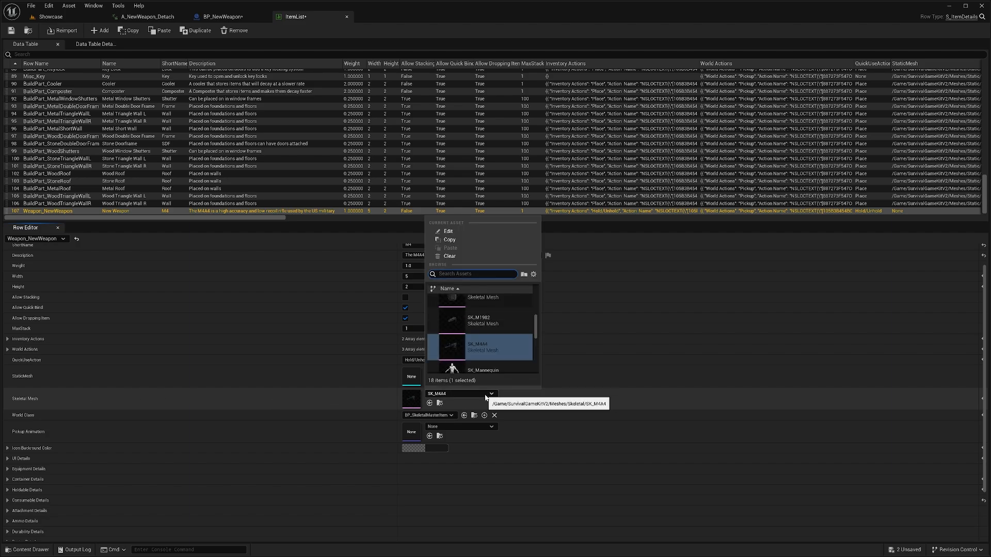
text(rifle)
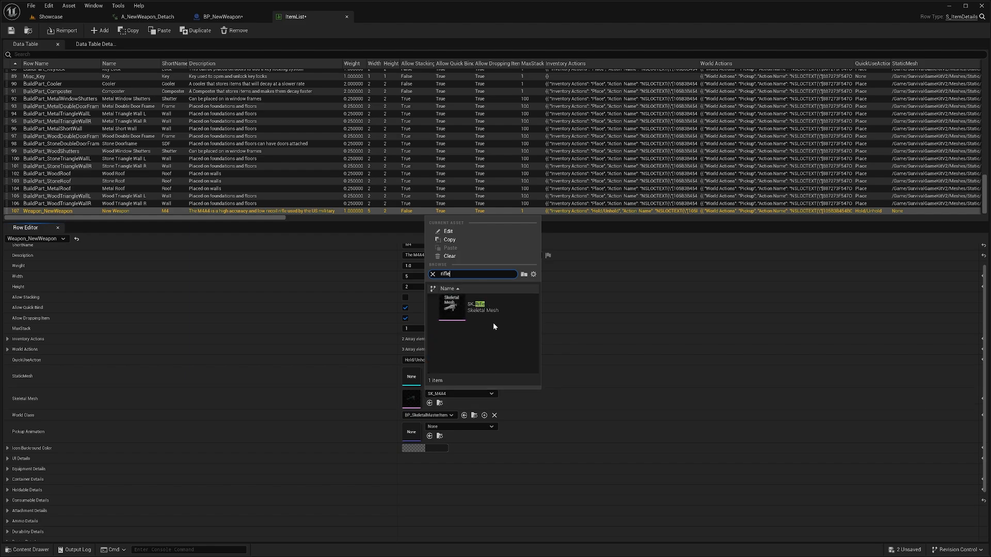
click(491, 317)
- Expand the row's Holdable Details and Holdable Slots, and set the Holdable Class to BP_NewWeapon
scroll(331, 397, down, 3)
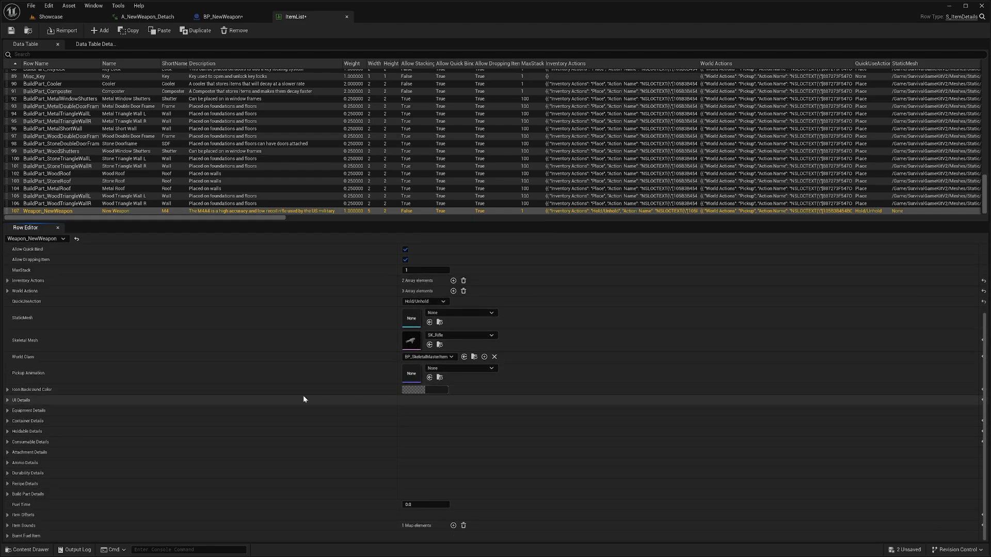
click(110, 432)
scroll(246, 379, down, 2)
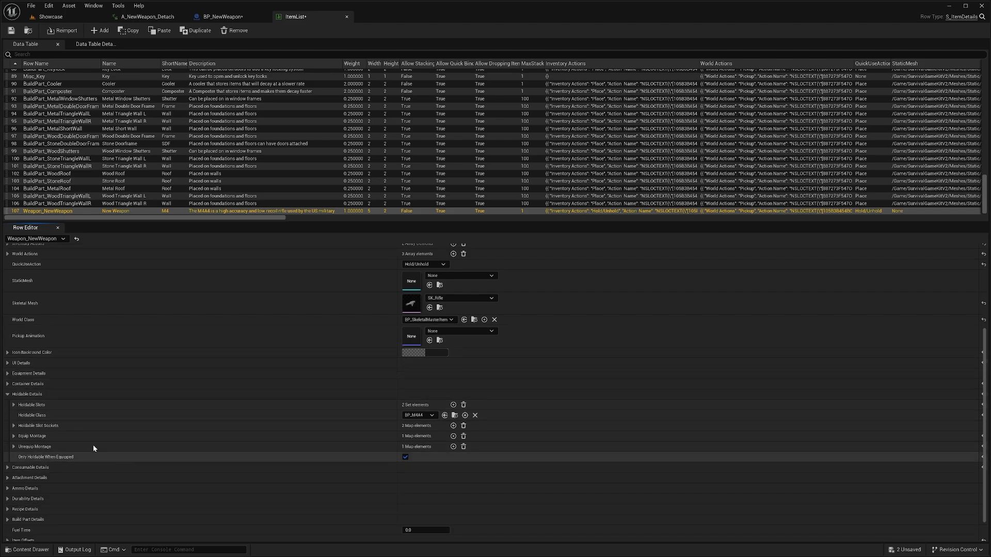
click(105, 407)
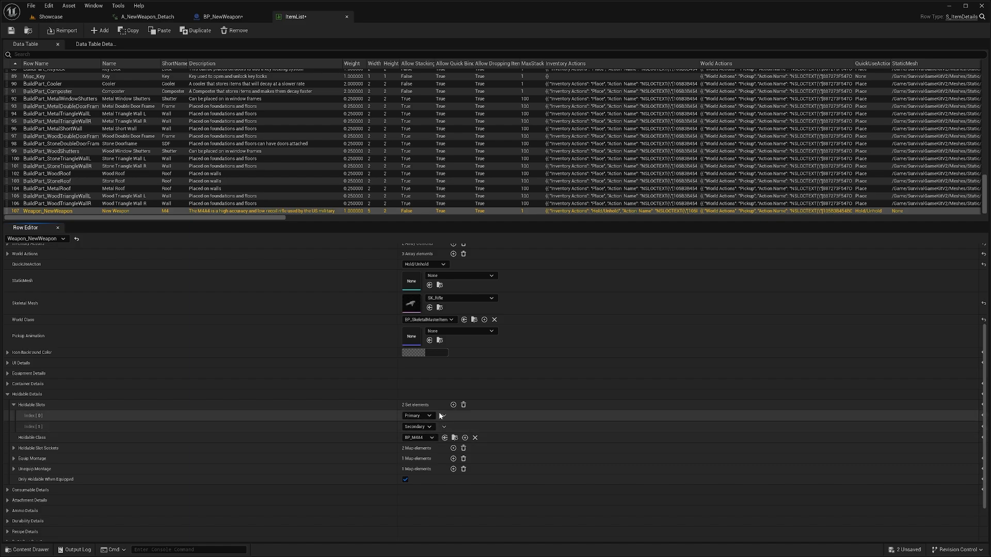
scroll(185, 414, down, 2)
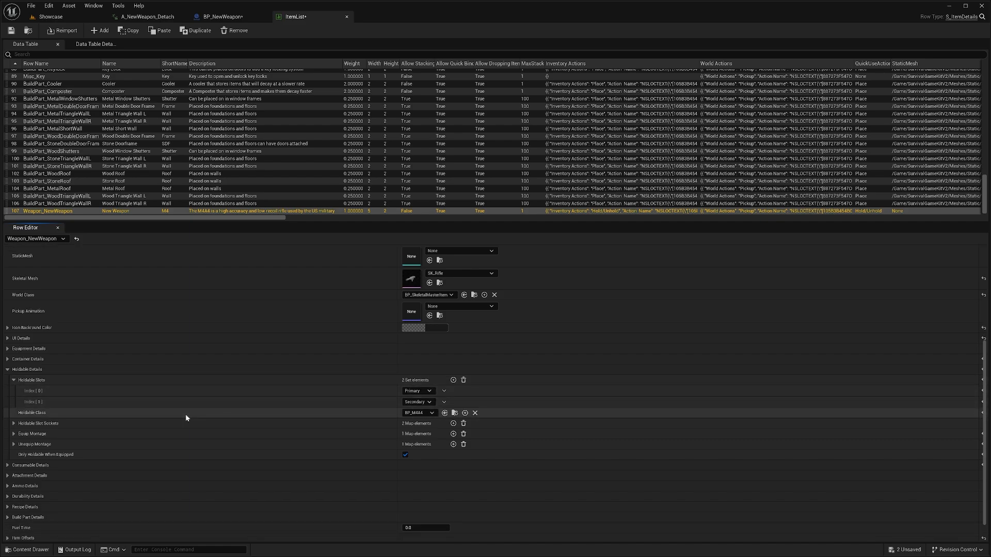
click(428, 413)
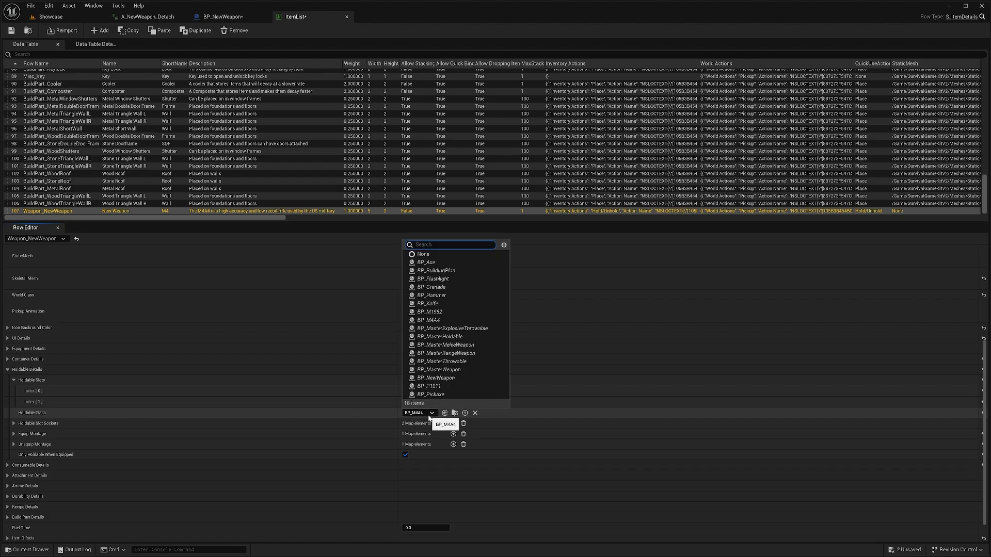
text(BP_New)
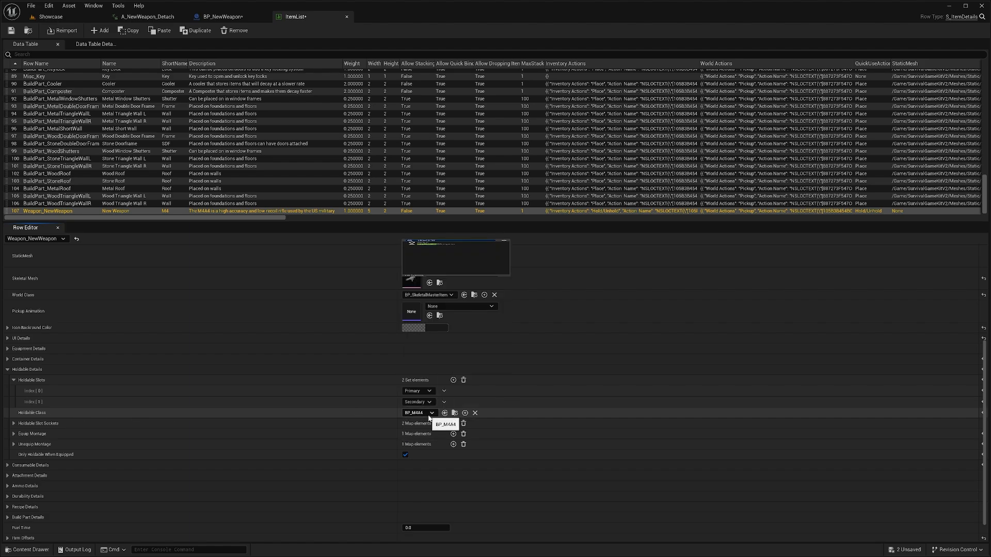
click(439, 440)
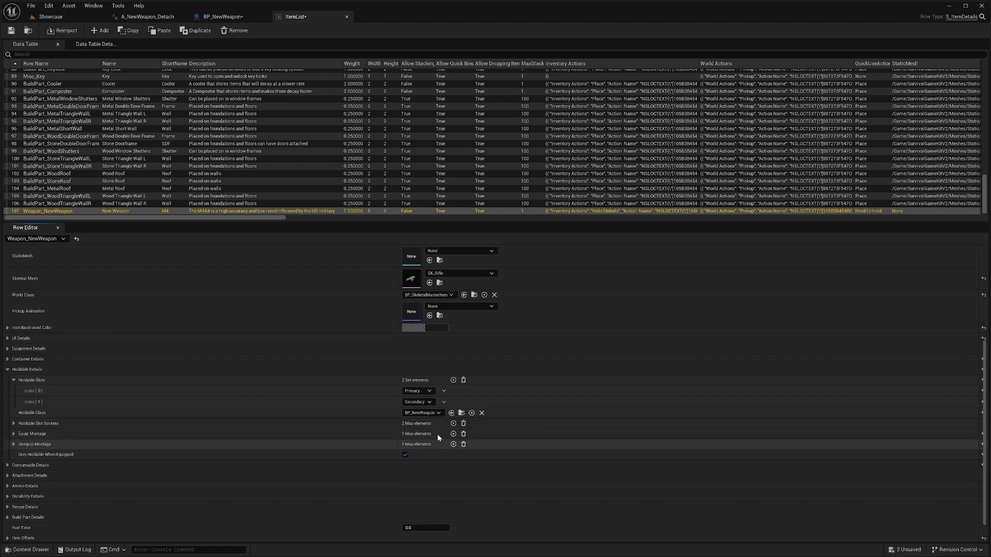
- Examine the Primary and Secondary holdable slot sockets and the equip and unequip montage entries
click(209, 429)
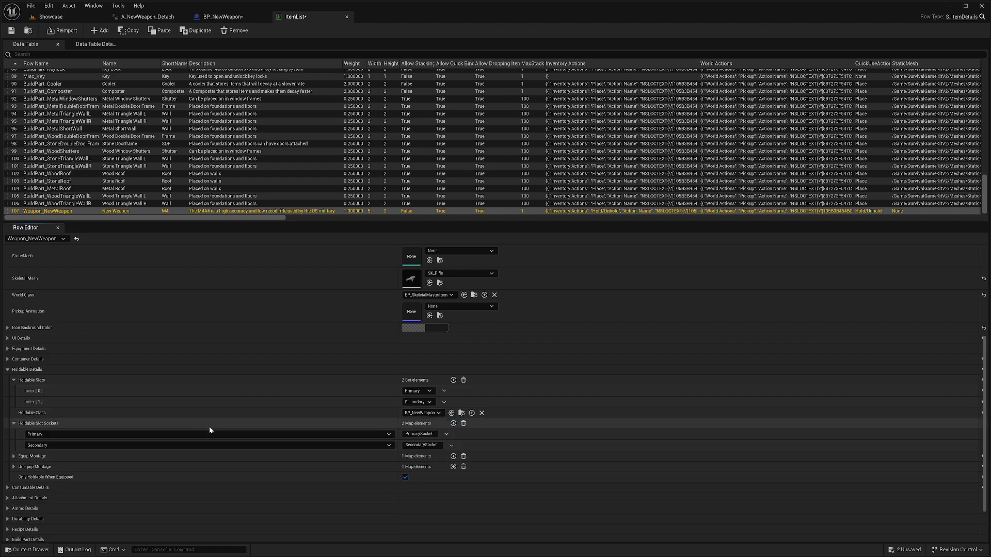
scroll(201, 427, down, 1)
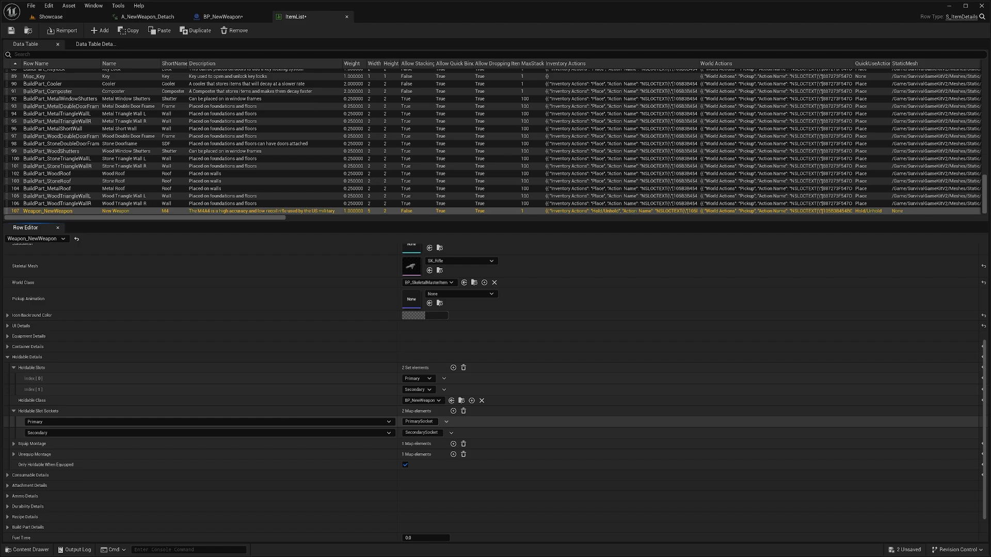
click(419, 422)
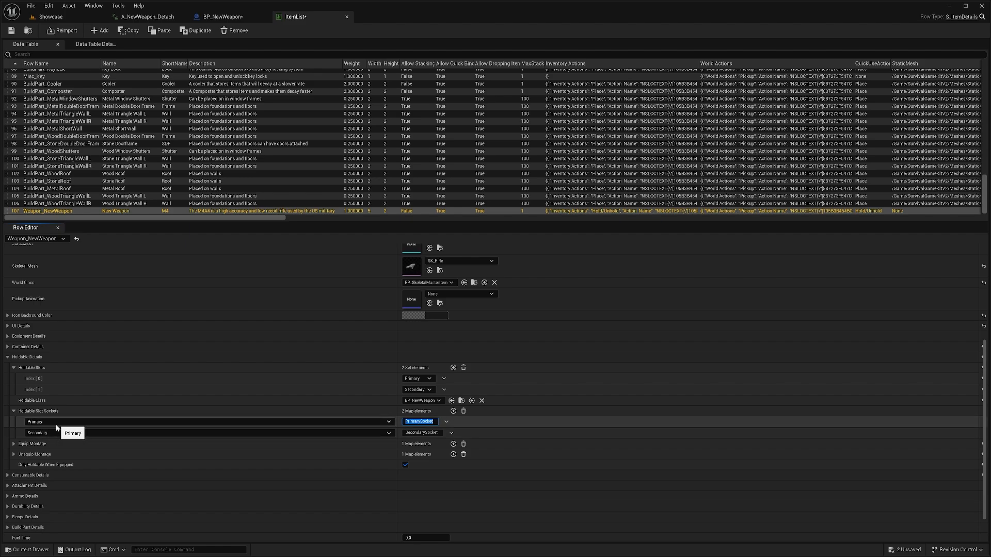
click(421, 432)
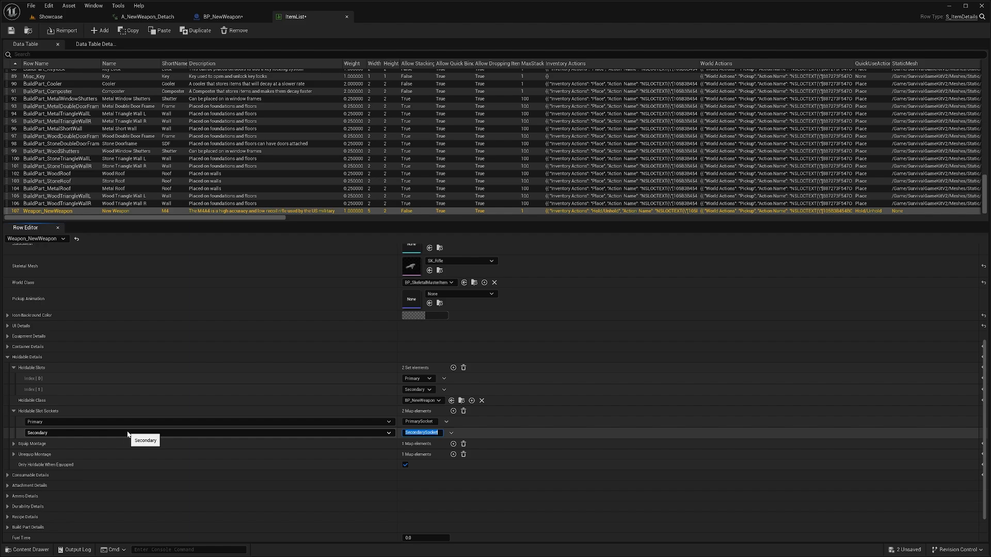
click(417, 422)
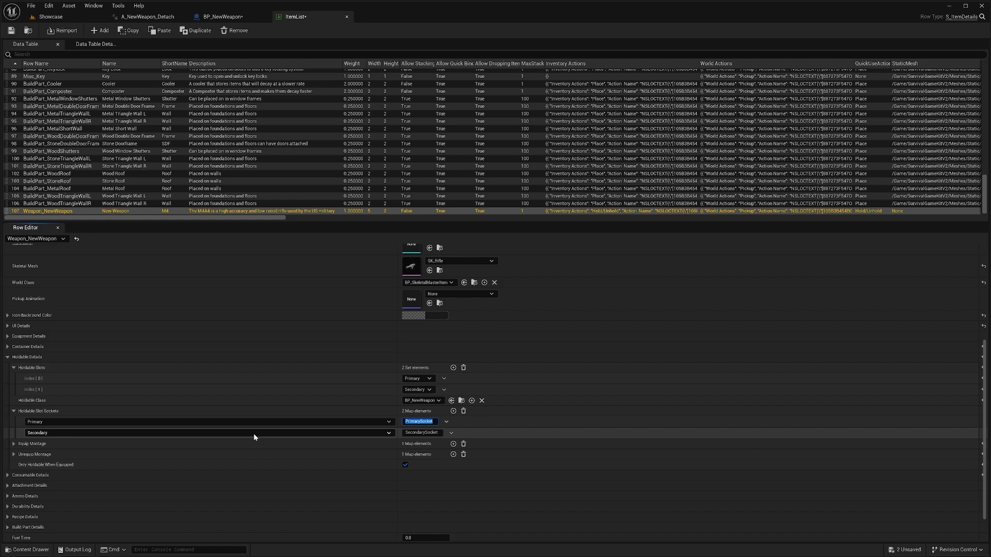
click(181, 444)
click(169, 477)
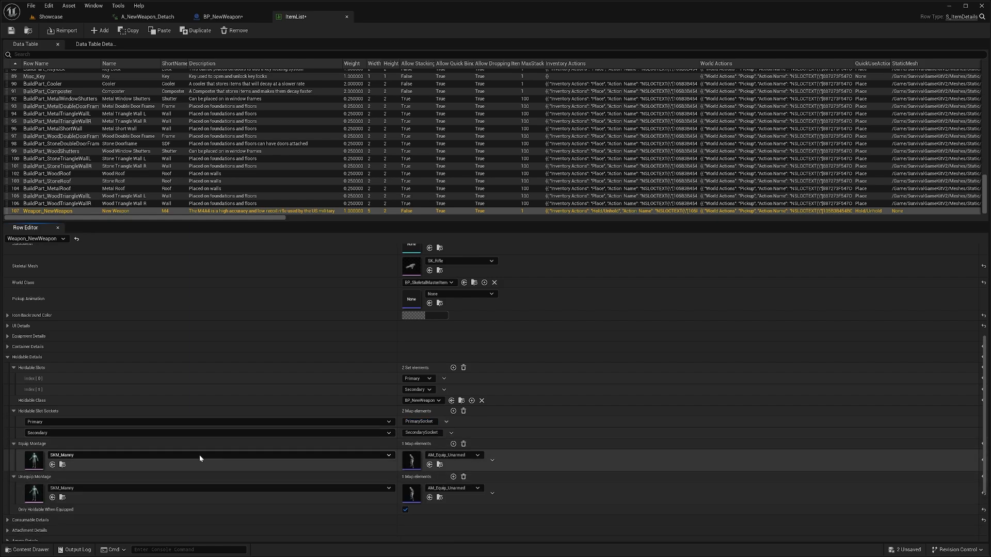
scroll(207, 454, down, 1)
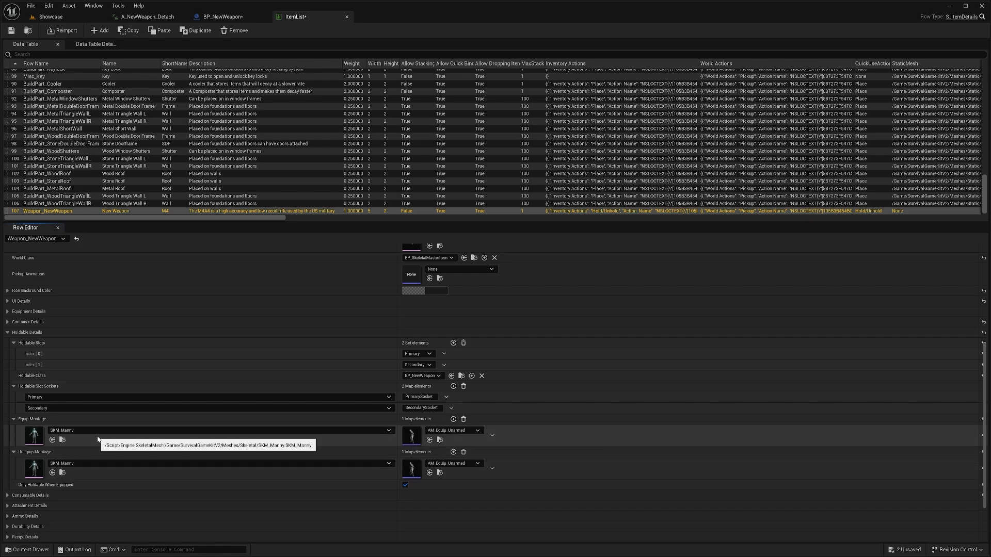
- Add a second, empty entry to the Equip Montage map and delete that entry again
click(453, 419)
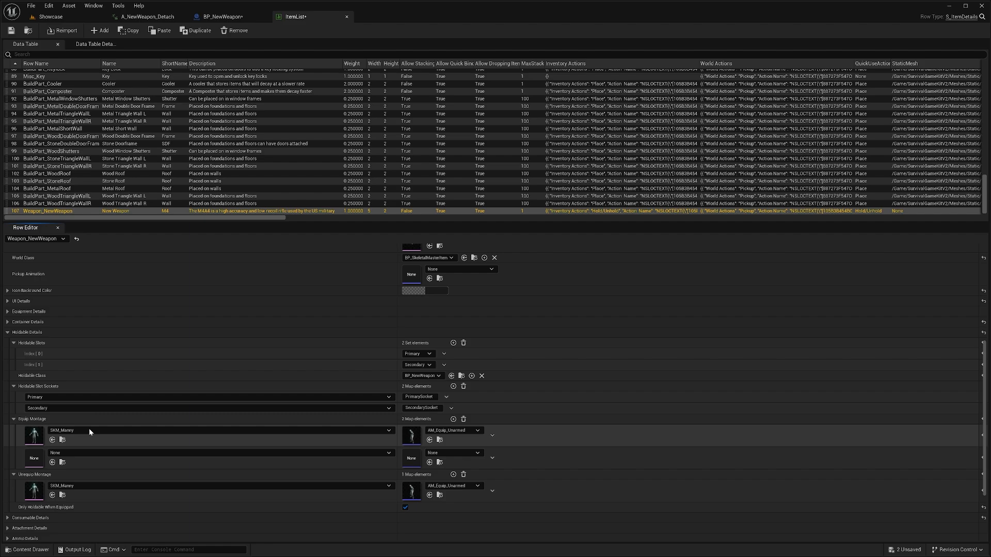
click(493, 458)
click(504, 471)
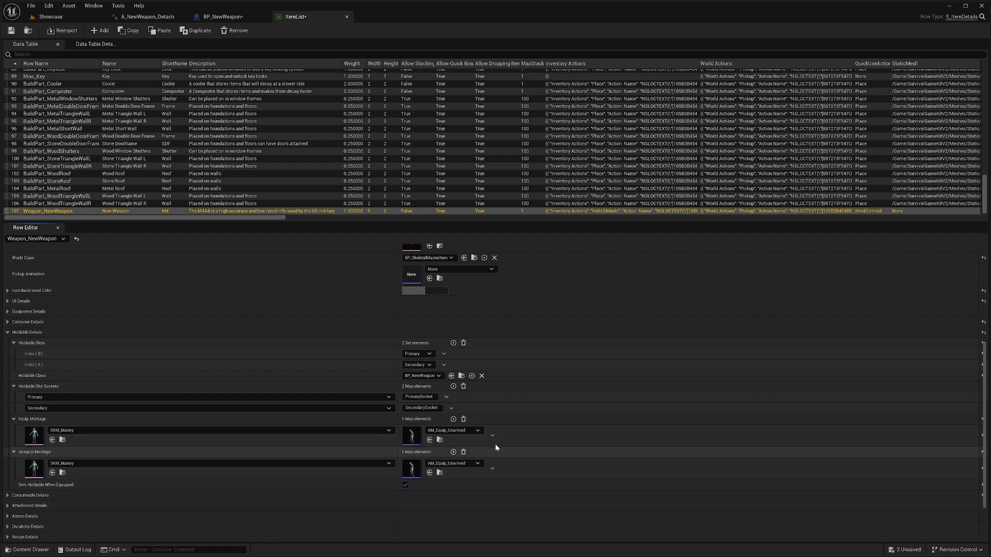
scroll(268, 468, down, 1)
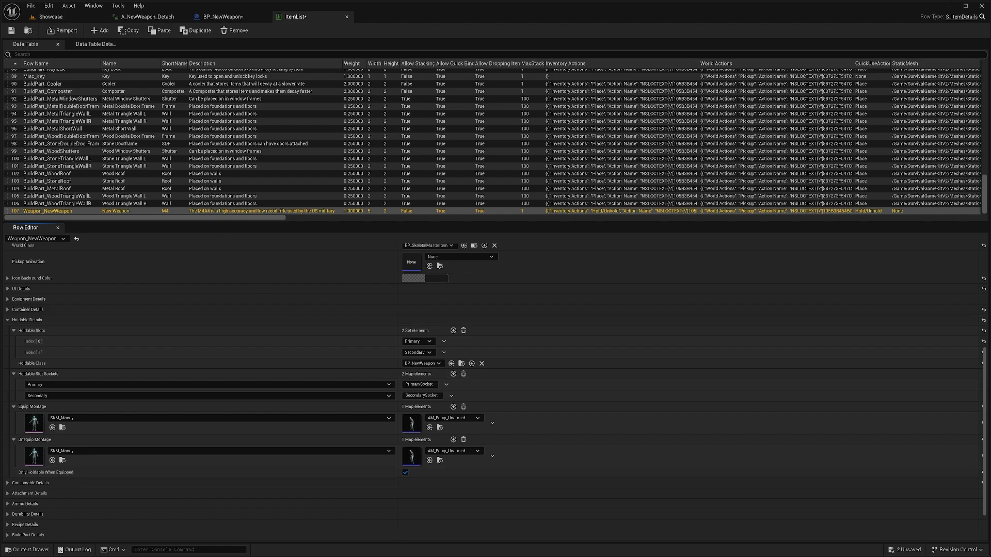
- In the Showcase level's content browser, open Blueprints/Items/WorldItems and search it for "skeletal"
click(57, 16)
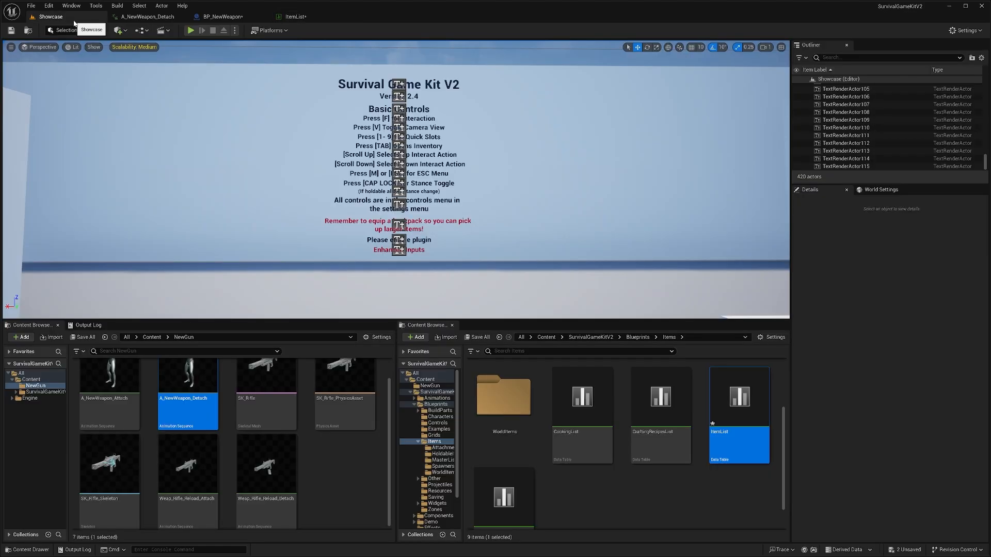
click(637, 336)
double_click(577, 407)
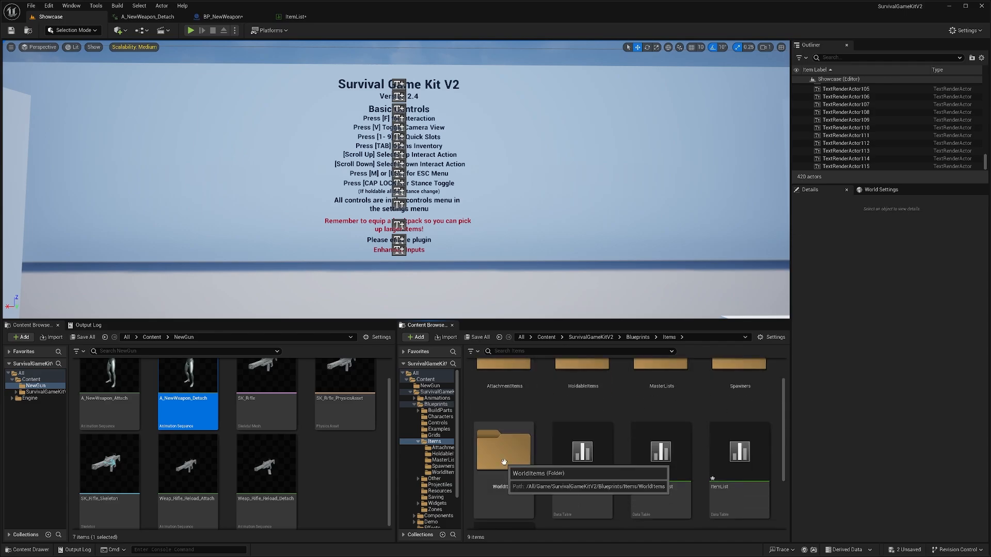
double_click(503, 488)
text(skeletal)
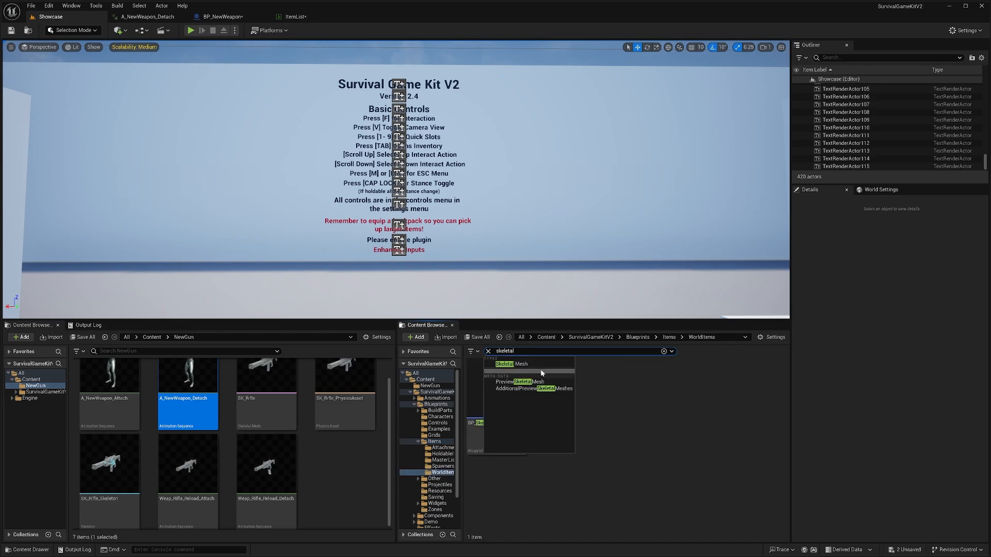
- Create a child blueprint class of BP_SkeletalMasterItem in WorldItems and name it BP_NewWeapon_WI
right_click(493, 388)
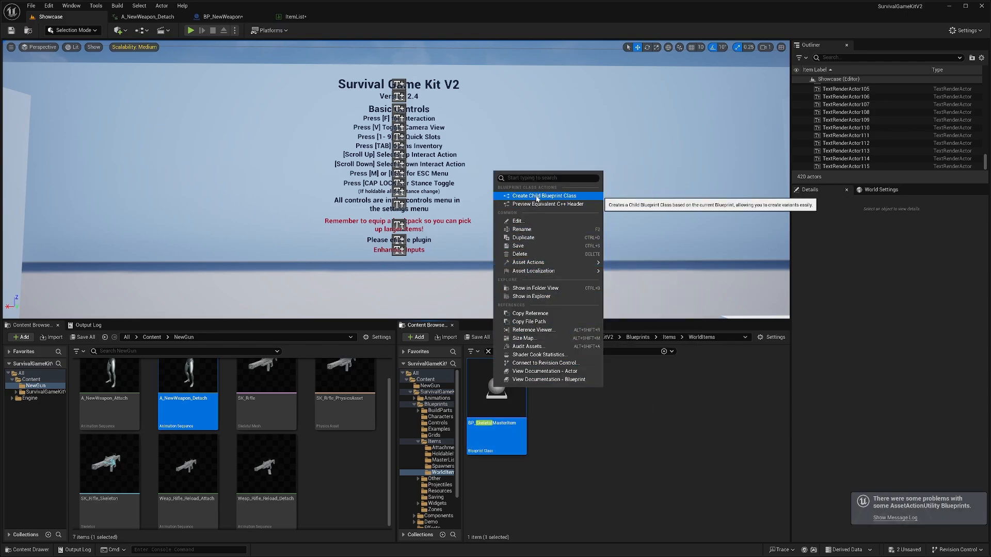
click(567, 196)
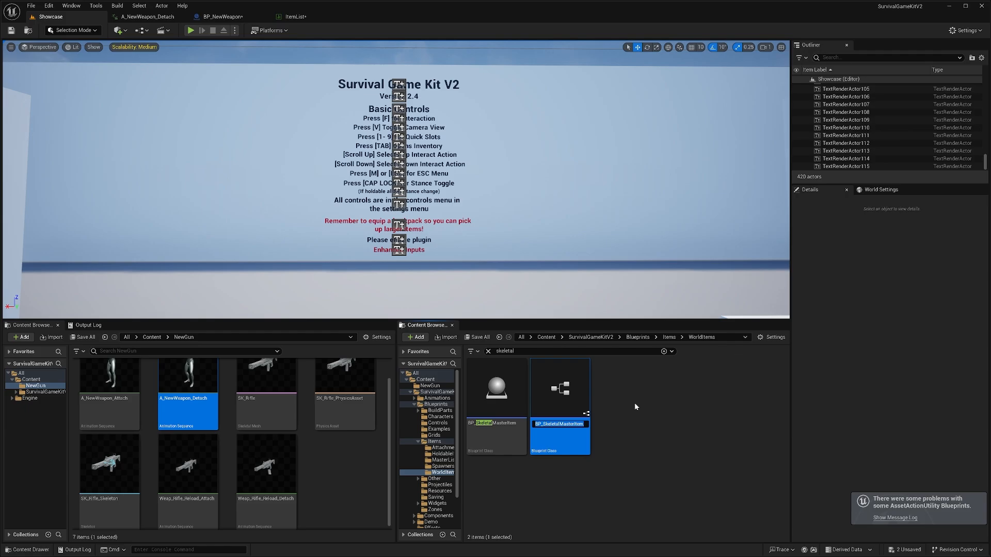
text(bp)
key(BackSpace)
key(BackSpace)
text(bp)
key(BackSpace)
key(BackSpace)
text(BP_NewWeapon_WI)
key(Return)
- Search the WorldItems folder for "newweapon" and open the BP_NewWeapon_WI blueprint
click(540, 351)
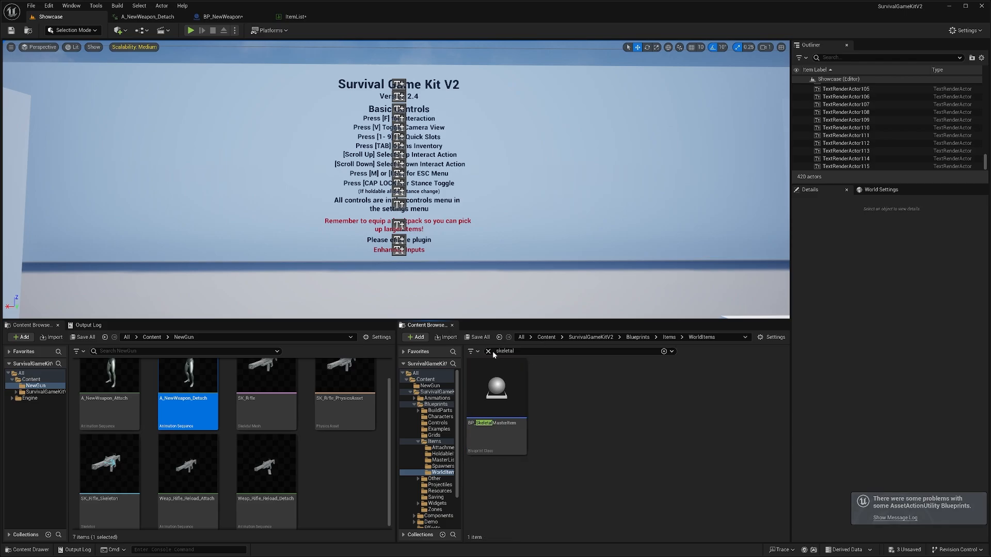
key(ctrl+a)
key(BackSpace)
text(newwe)
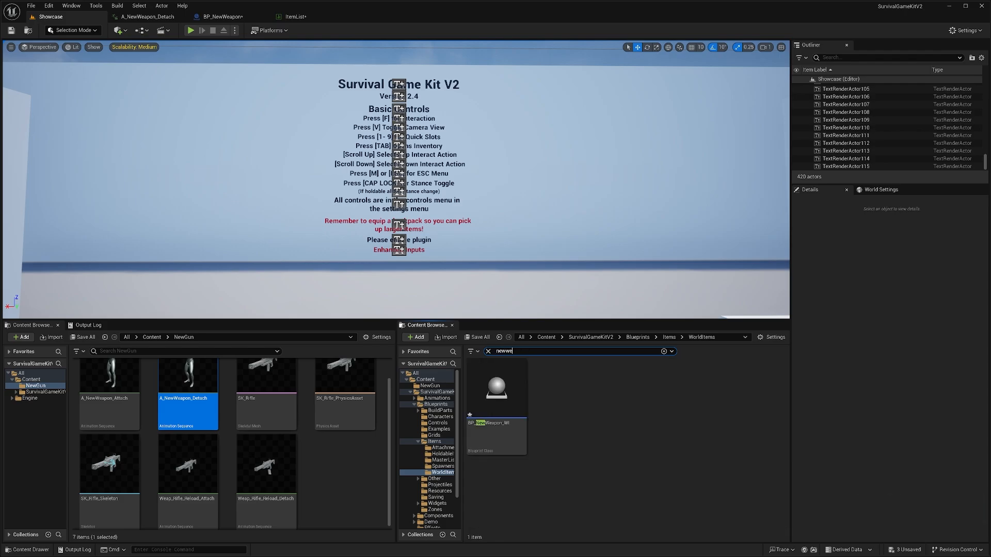
click(490, 387)
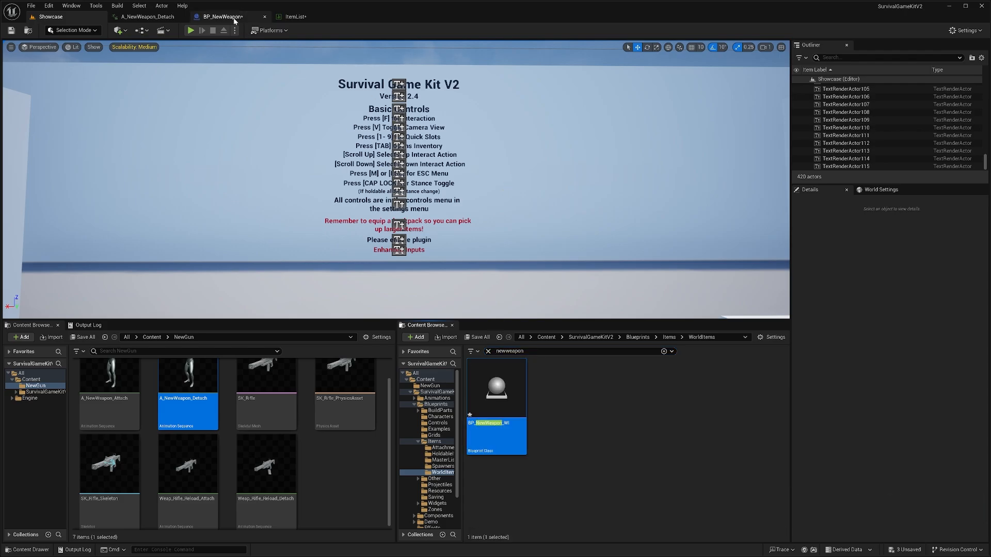
double_click(498, 379)
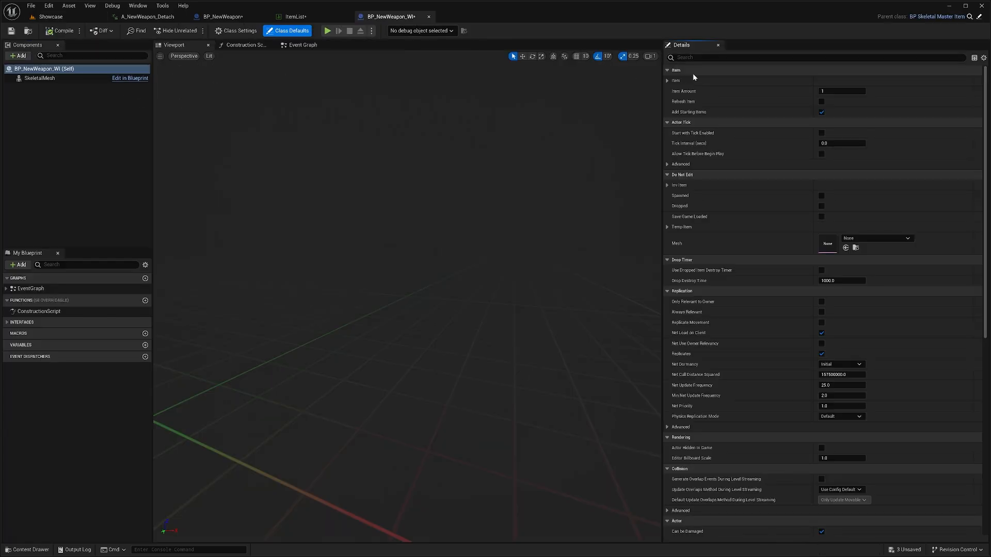
- Set the Item row name of BP_NewWeapon_WI to Weapon_NewWeapon and compile the blueprint
click(667, 81)
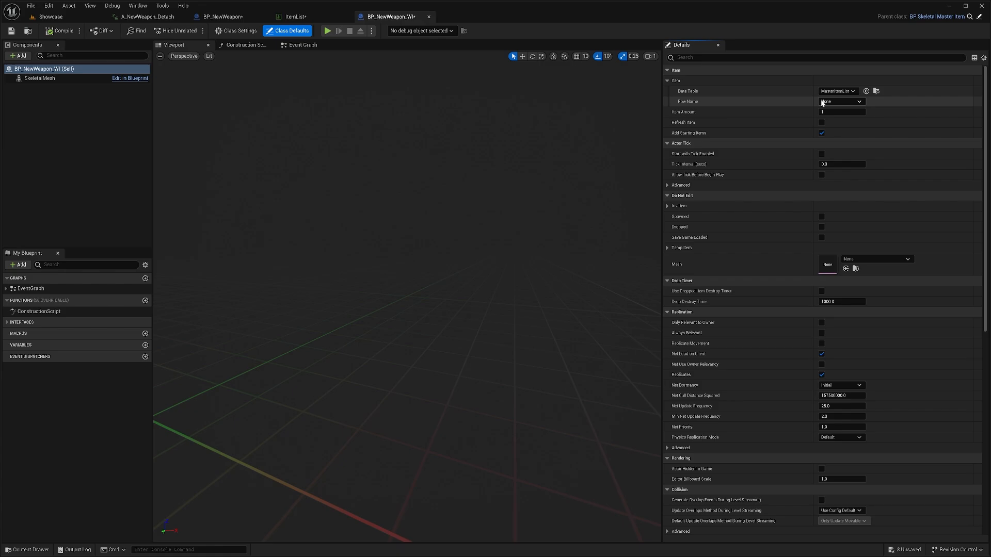
click(845, 102)
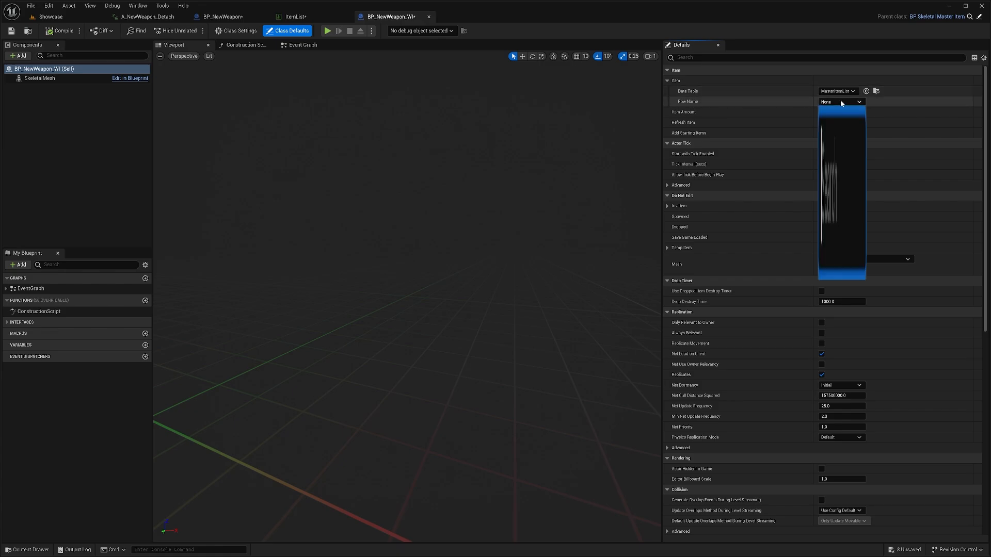
text(weap)
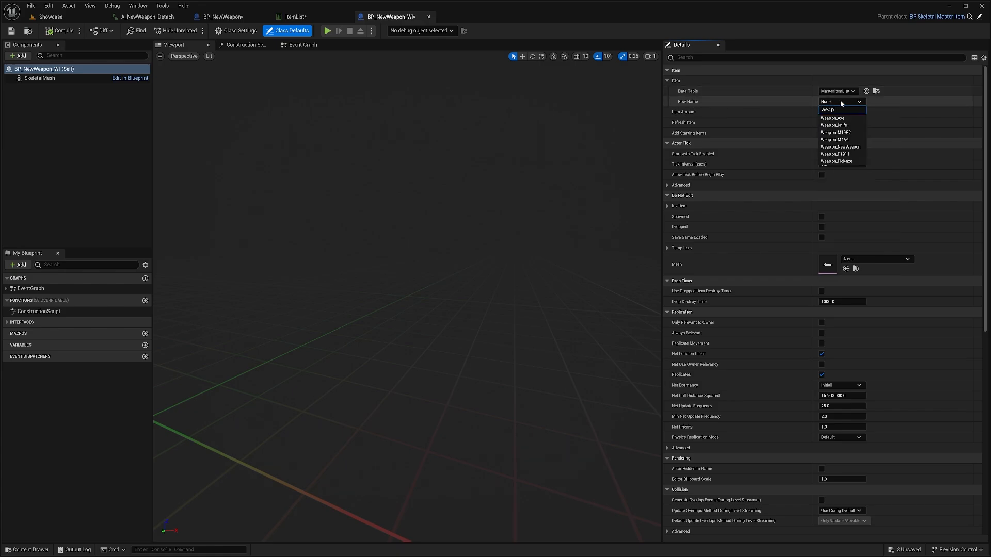
text(on_new)
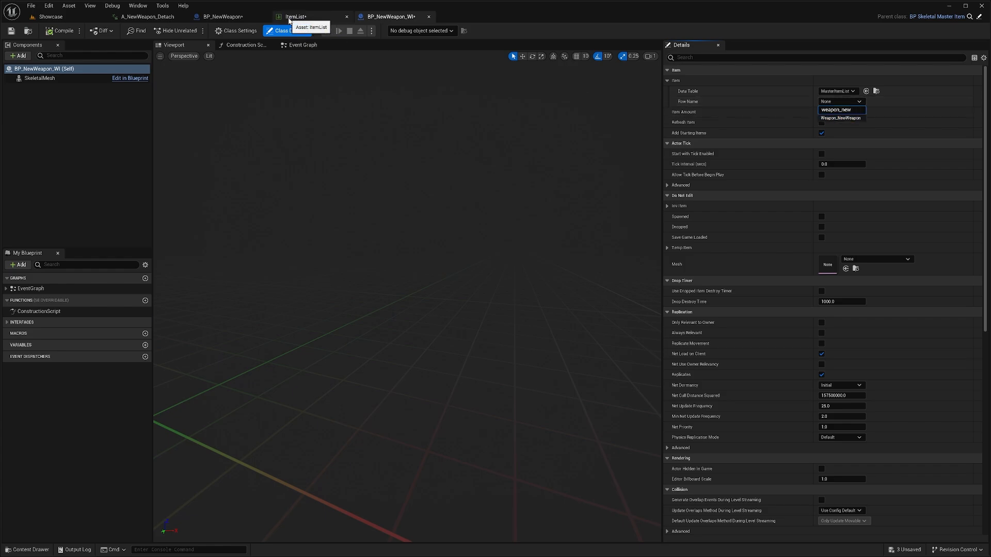
key(Return)
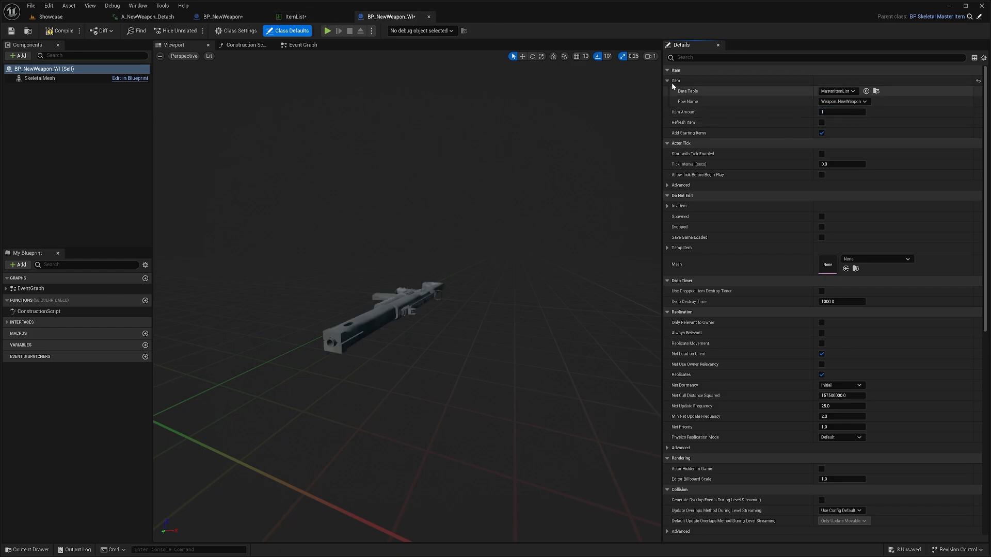
click(58, 35)
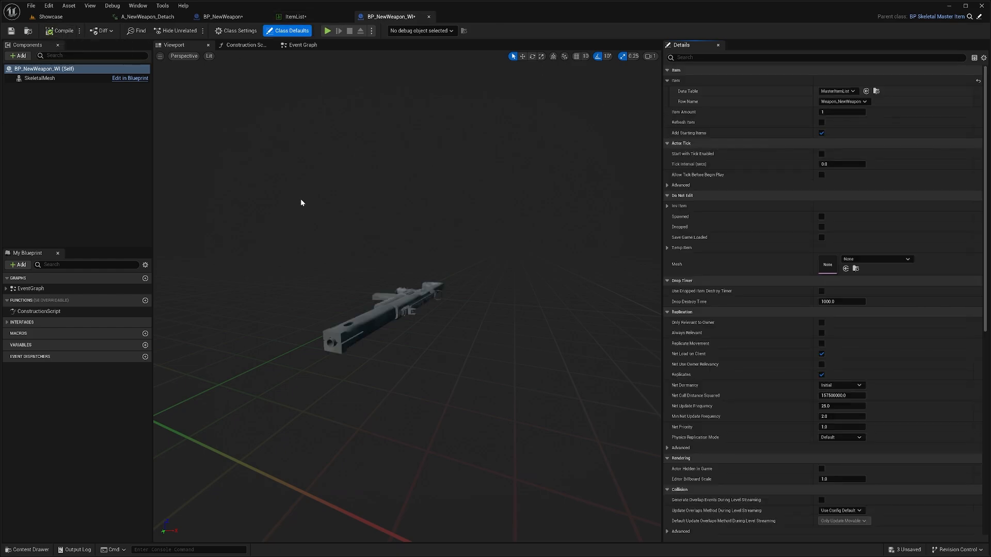
drag(437, 252, 446, 237)
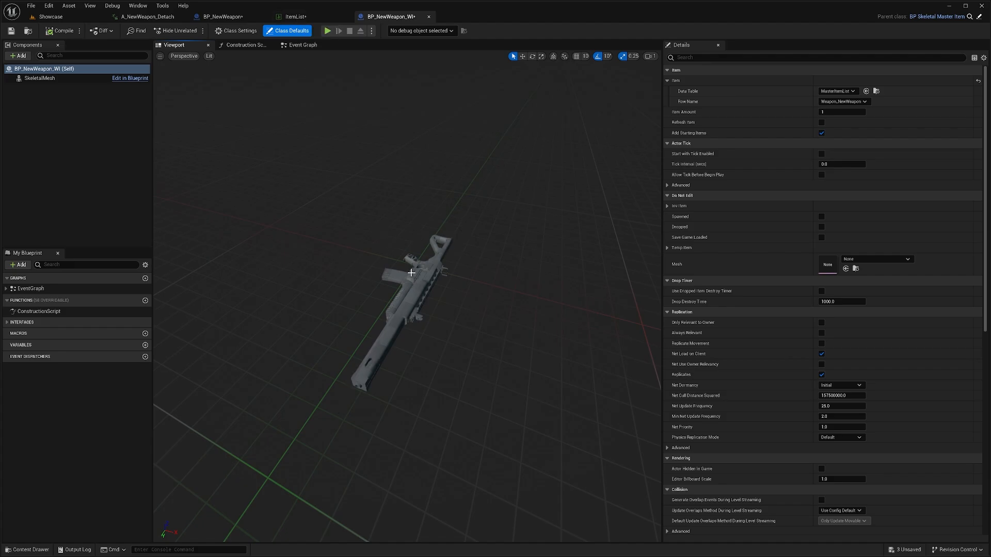
- Expand Item Offsets for the Weapon_NewWeapon row in ItemList and check its rotation against the rifle's preview in BP_NewWeapon_WI
click(296, 16)
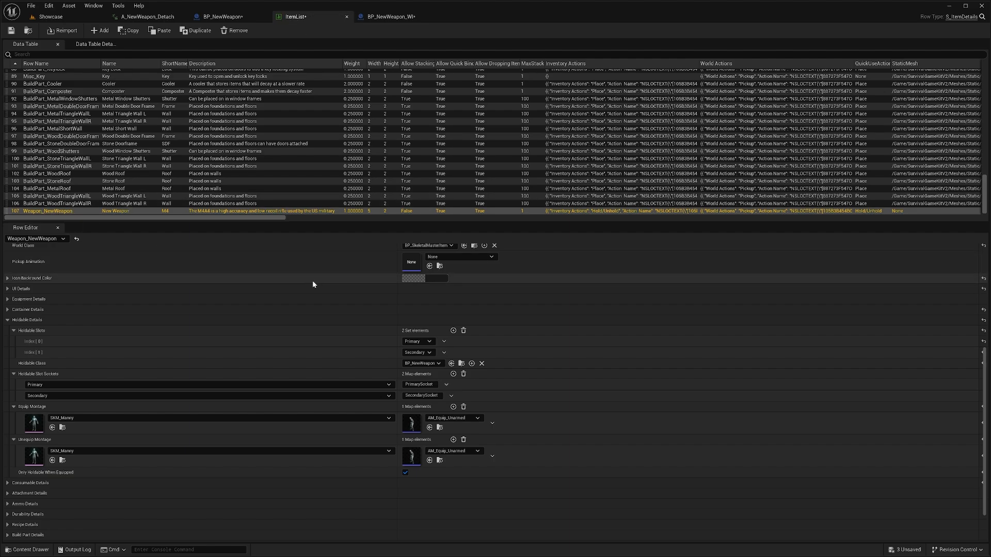
scroll(312, 280, down, 2)
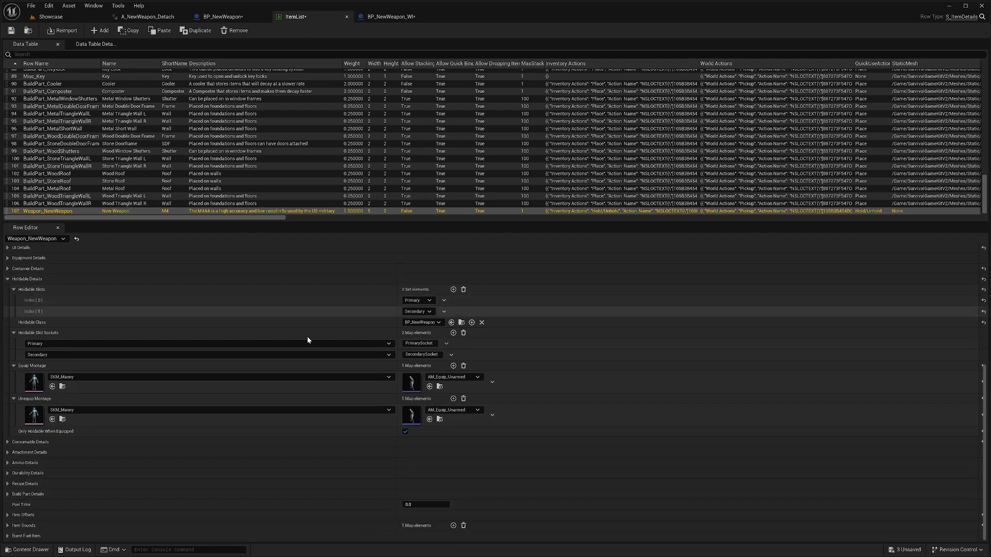
click(24, 516)
scroll(212, 482, down, 2)
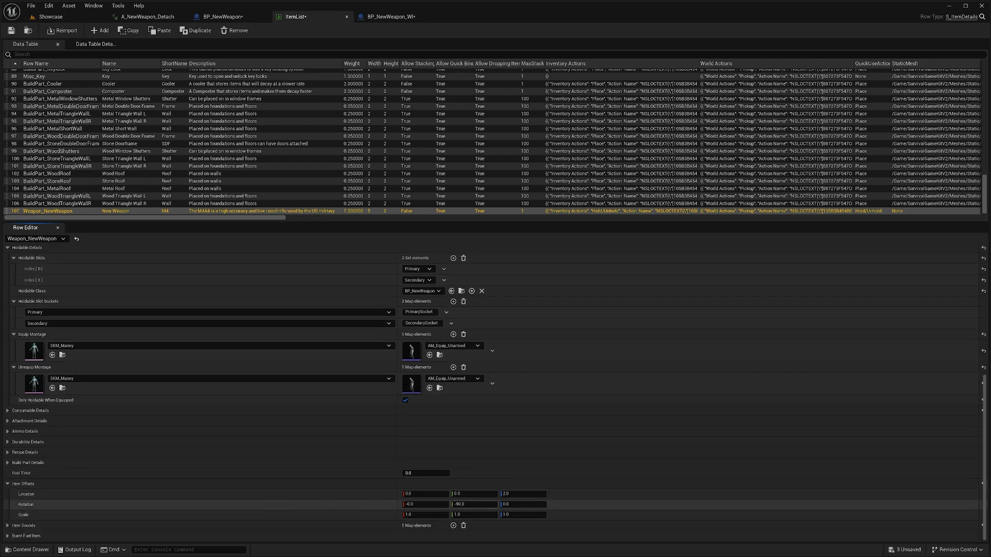
click(471, 504)
click(382, 17)
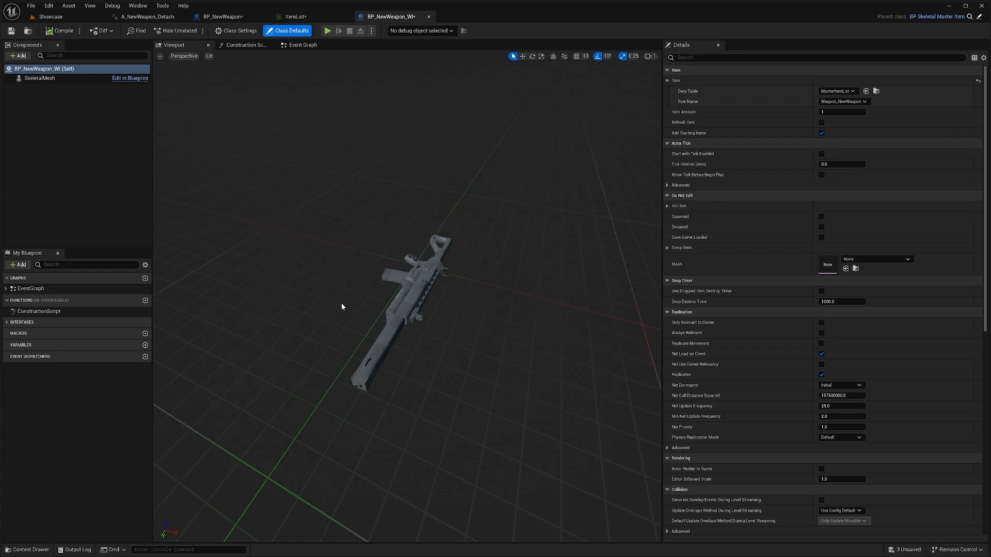
click(296, 17)
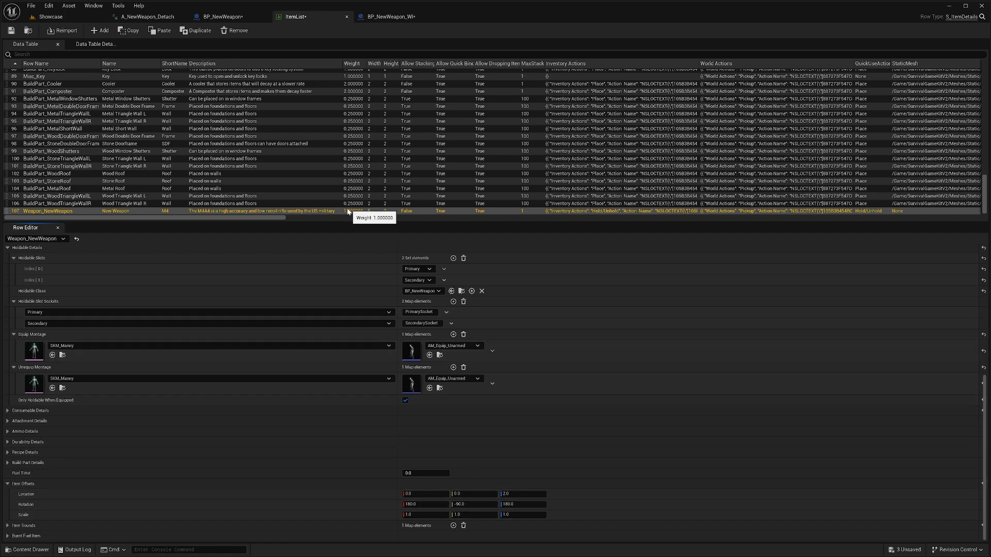
- Place BP_NewWeapon_WI on the floor of the Showcase level and focus the viewport on it
click(58, 17)
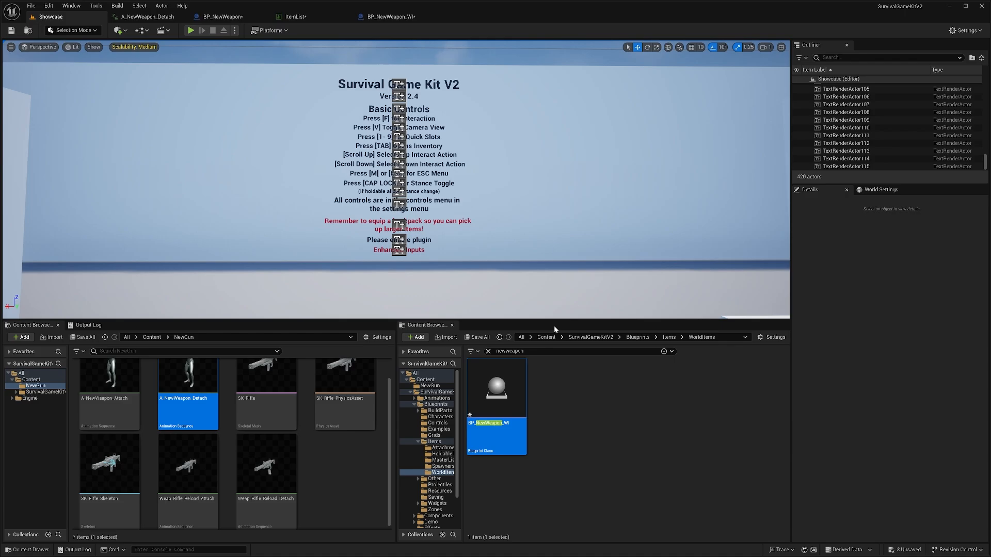
drag(491, 380, 387, 190)
right_drag(387, 190, 289, 129)
key(f)
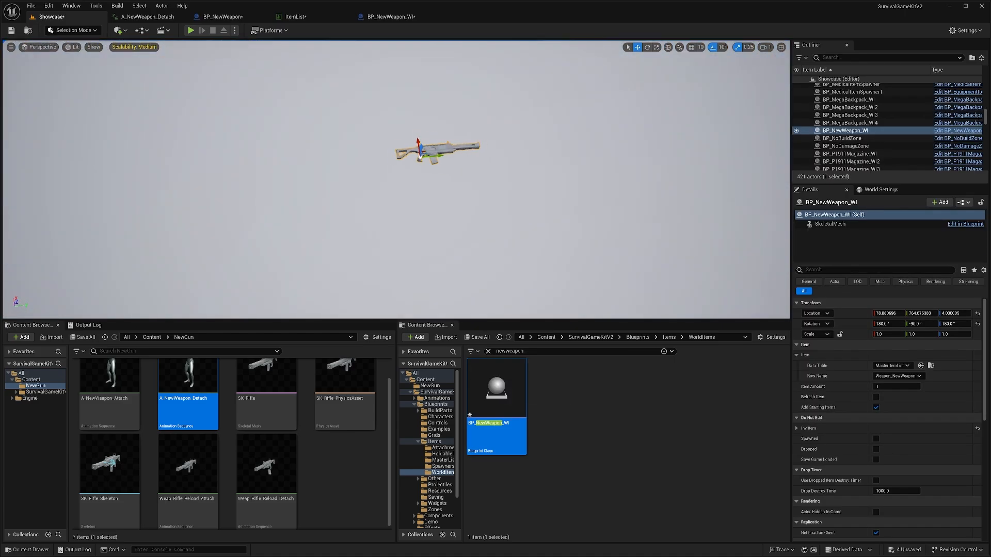
- Play-test the level by walking the character up to the placed rifle, stop the session, and select the rifle
click(191, 30)
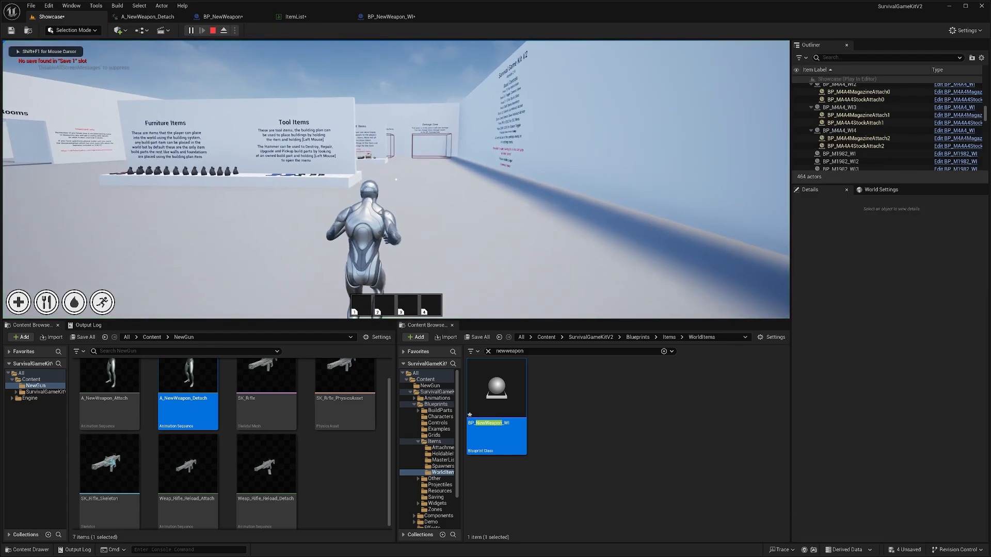
key(w)
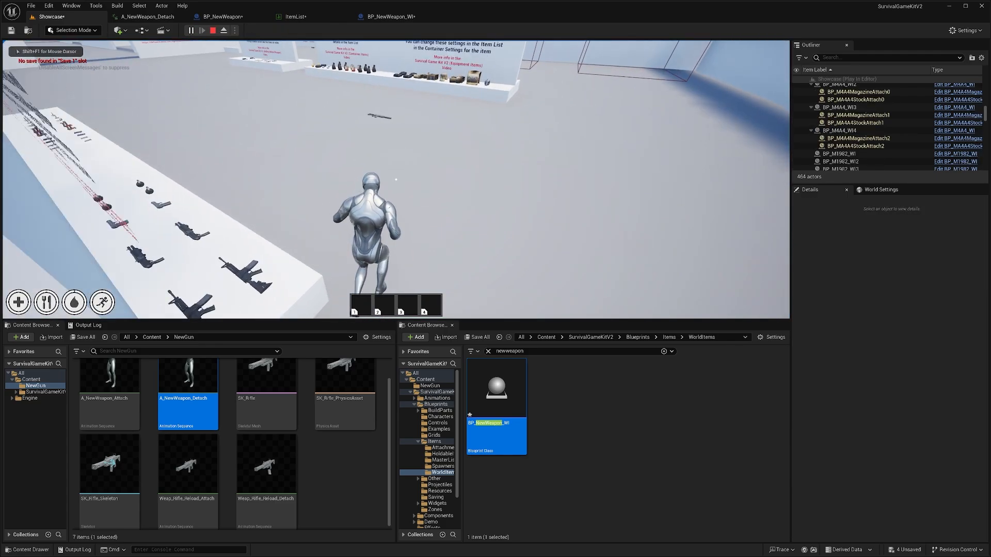
key(w)
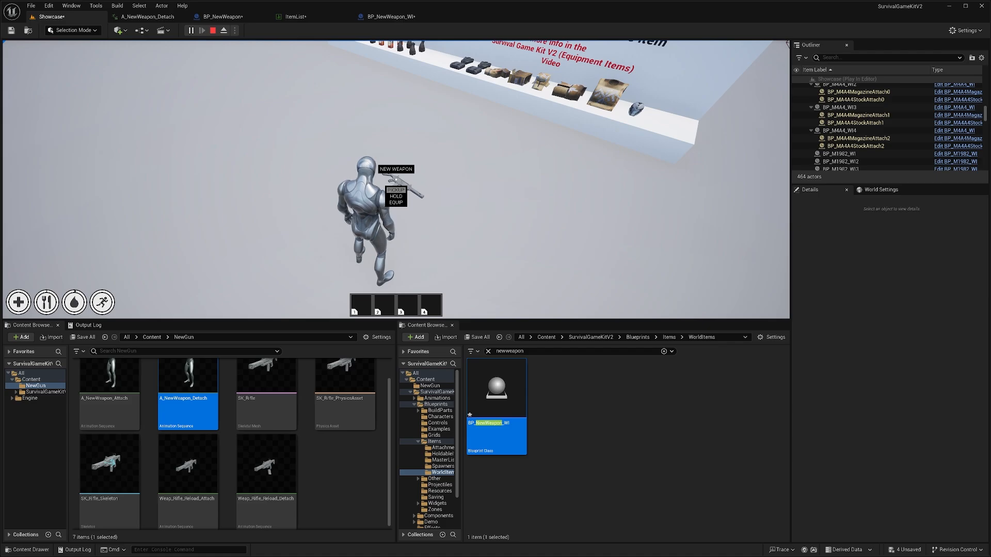
key(Escape)
click(393, 182)
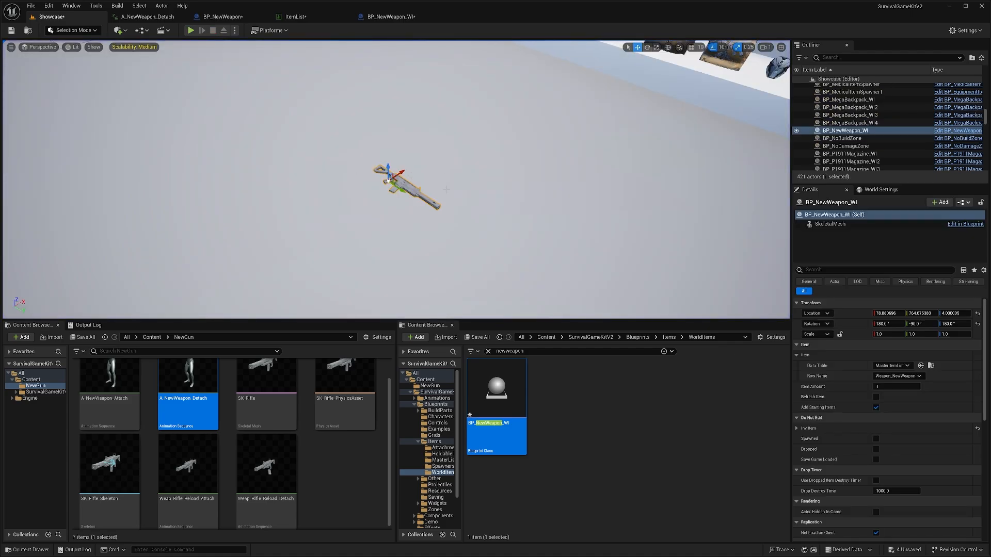
- Open SK_Rifle_PhysicsAsset from the NewGun folder and inspect the collision capsule around the rifle
scroll(351, 407, up, 1)
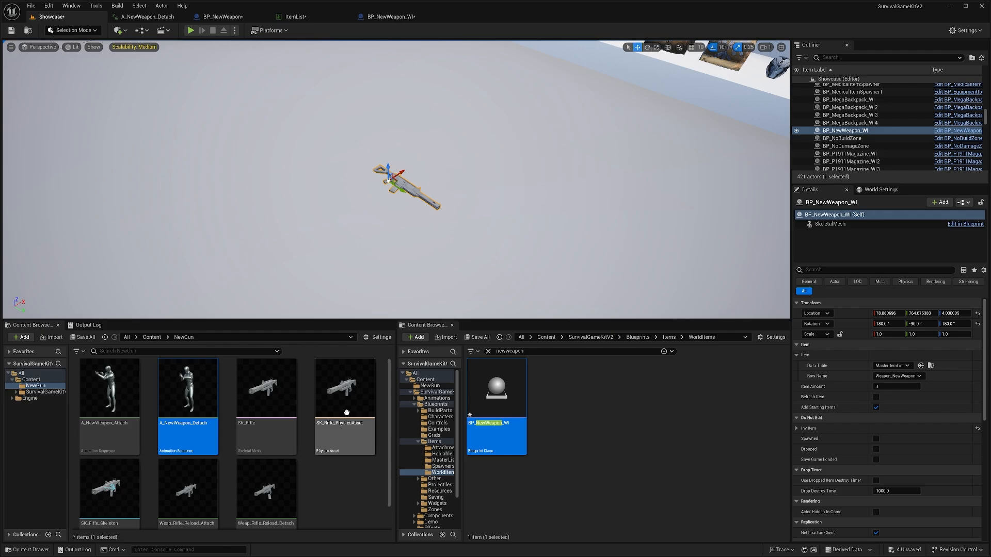
click(356, 414)
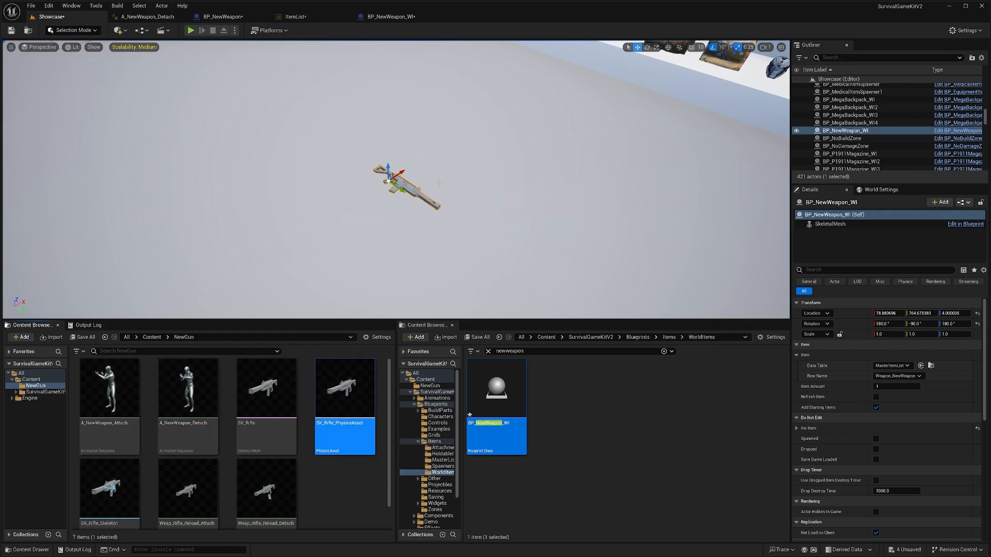
double_click(330, 384)
alt+drag(405, 249, 508, 239)
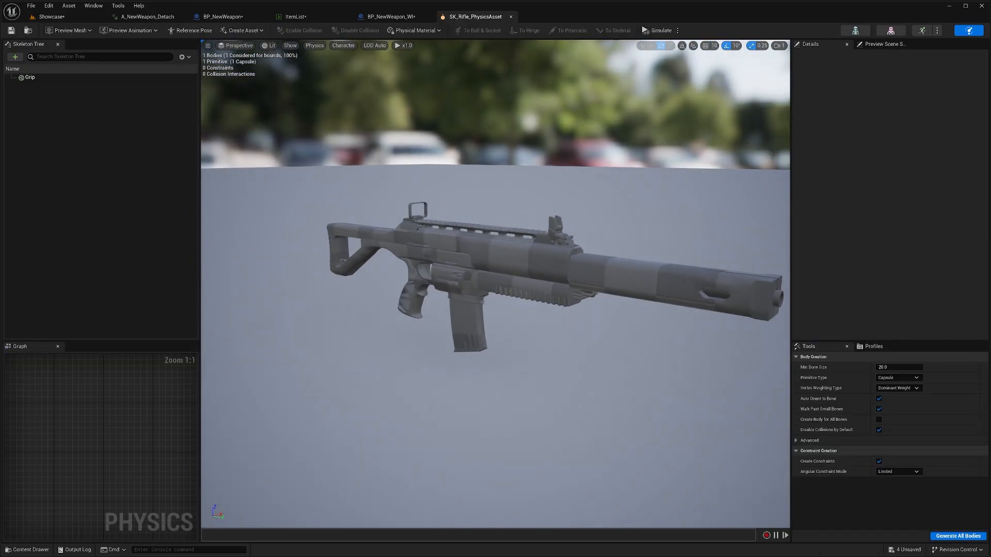
click(64, 78)
click(62, 139)
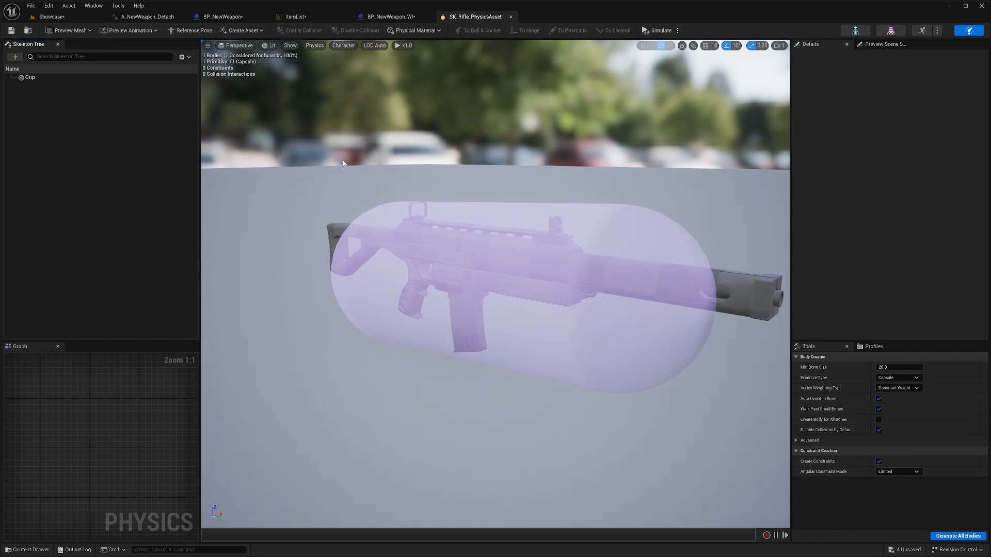
- Look up the option for creating and assigning a physics asset to the SK_Rifle mesh in the NewGun folder
click(54, 17)
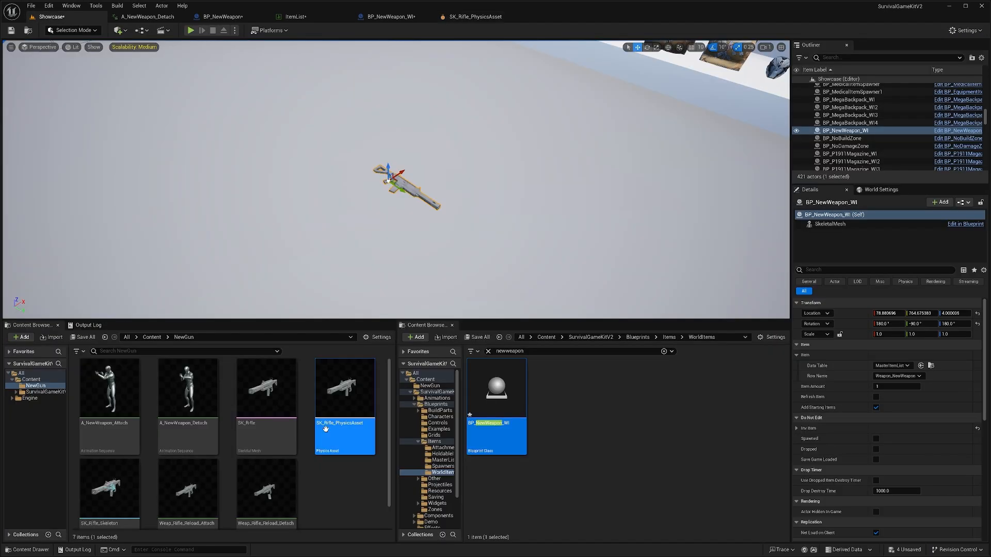
right_click(268, 387)
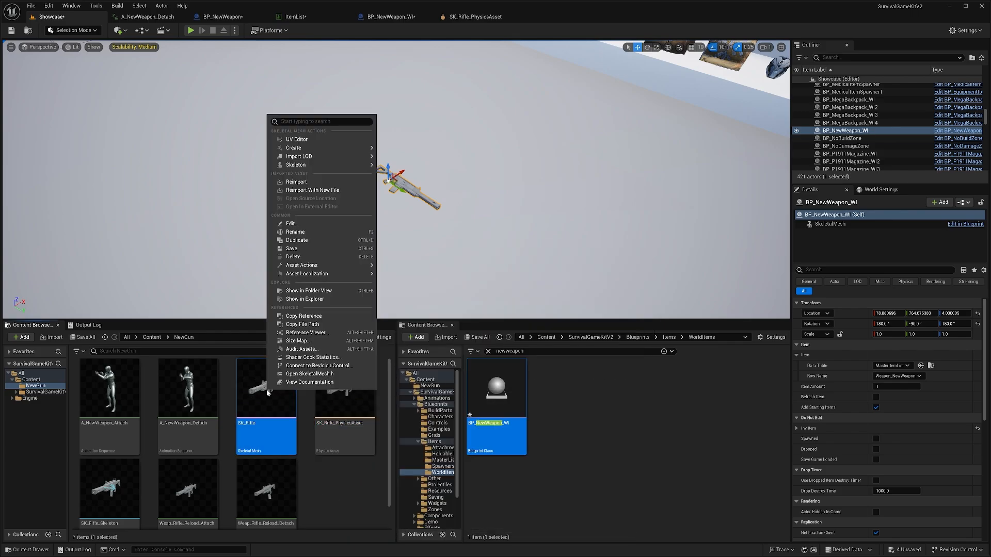
mouse_move(310, 148)
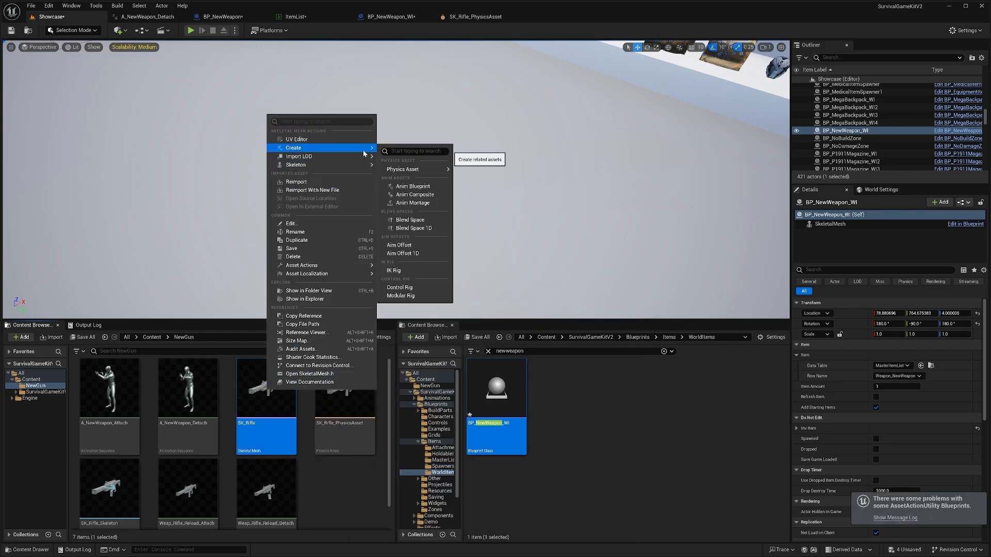
mouse_move(418, 172)
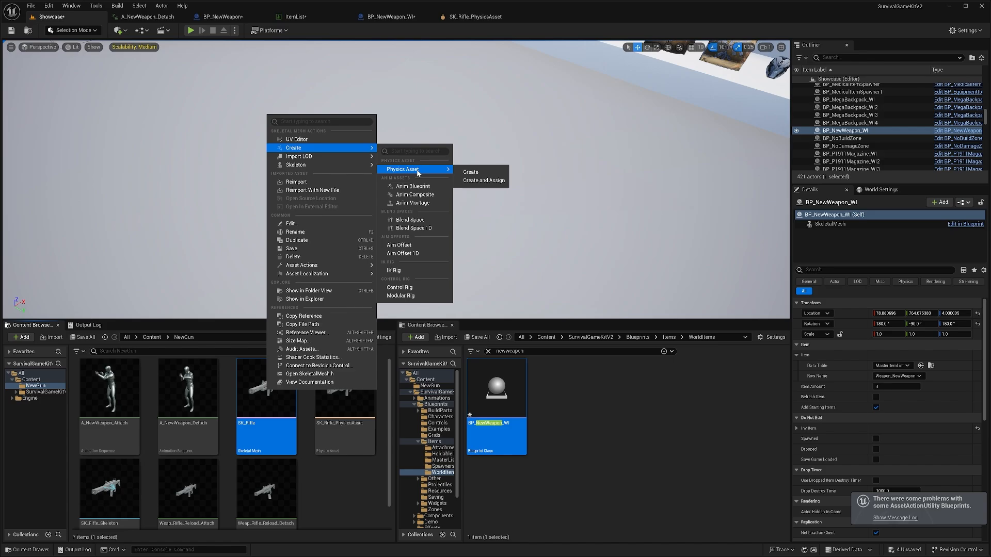
click(479, 181)
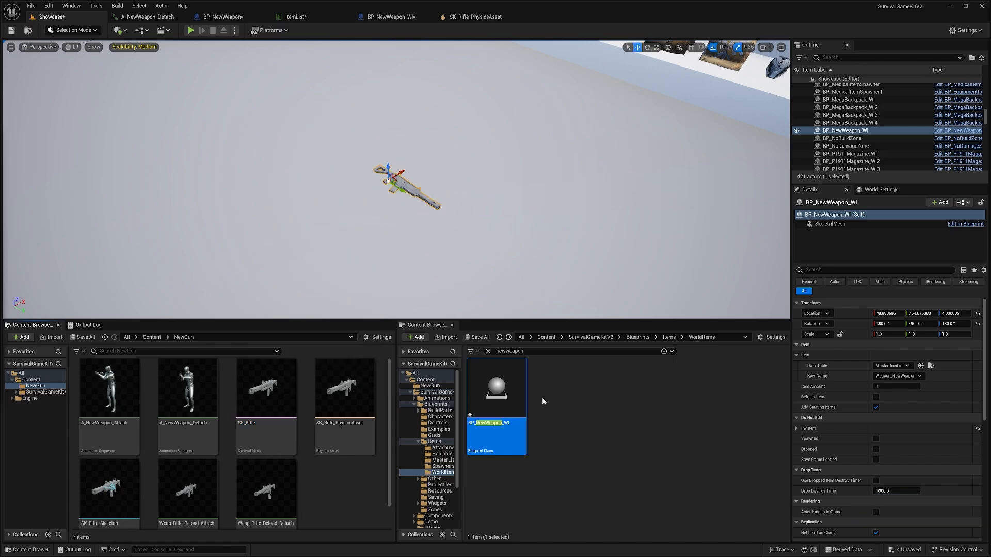
- Clear the newweapon search and open the SK_Mannequin skeleton from SurvivalGameKitV2's Meshes/Skeletal folder
click(488, 350)
click(591, 338)
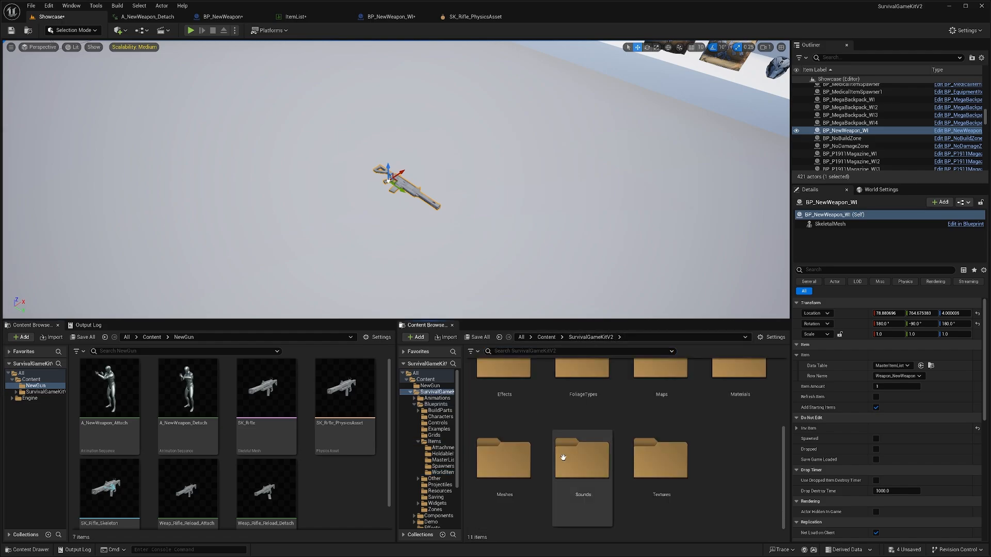
double_click(508, 451)
double_click(541, 390)
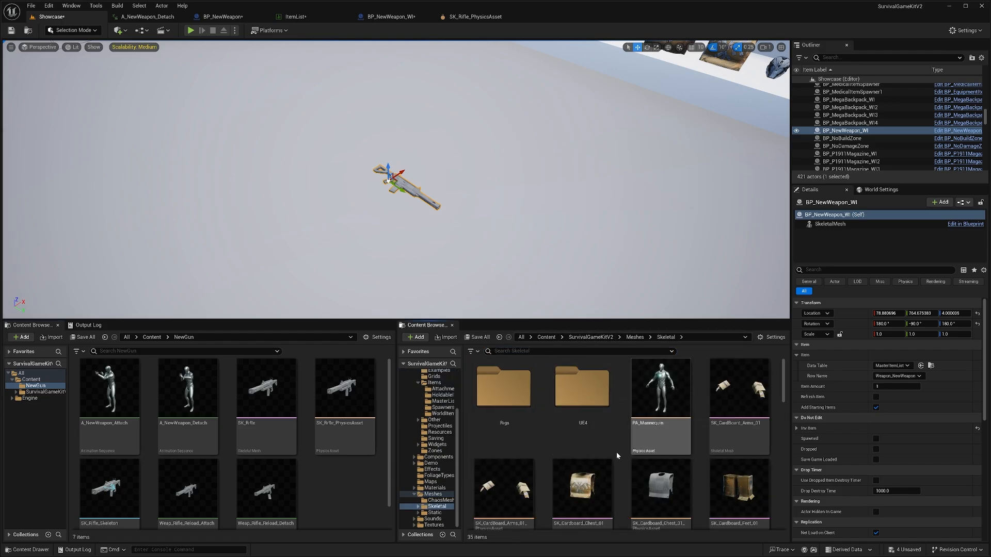
scroll(609, 449, down, 5)
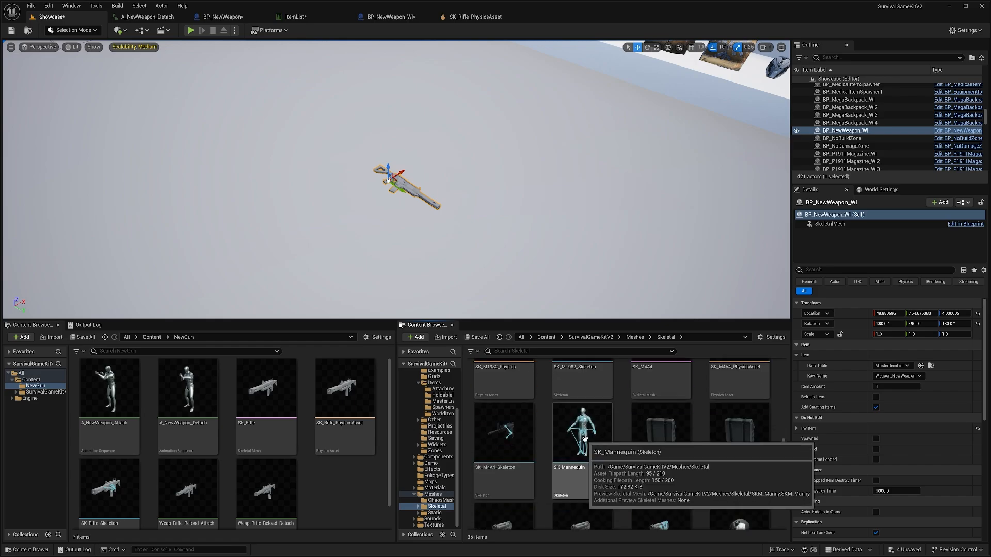
double_click(584, 438)
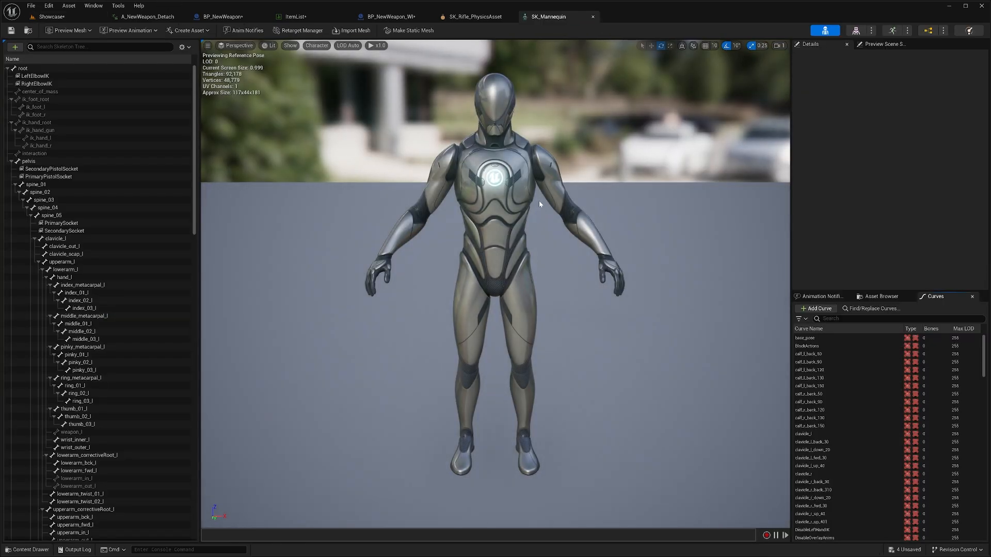
- Add a socket to the mannequin's hand_r bone and name it hand_rNewWeapon
drag(195, 112, 216, 261)
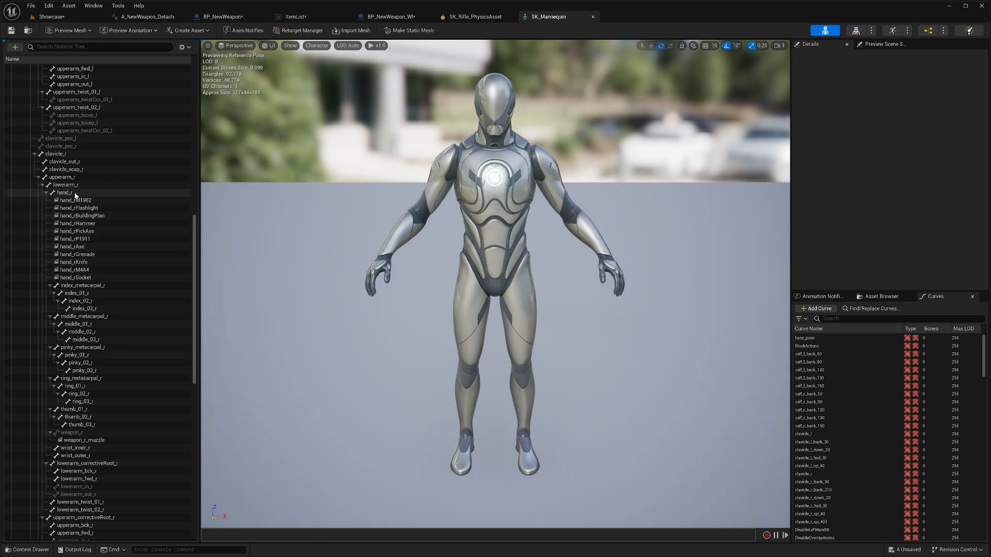
click(91, 194)
right_click(81, 195)
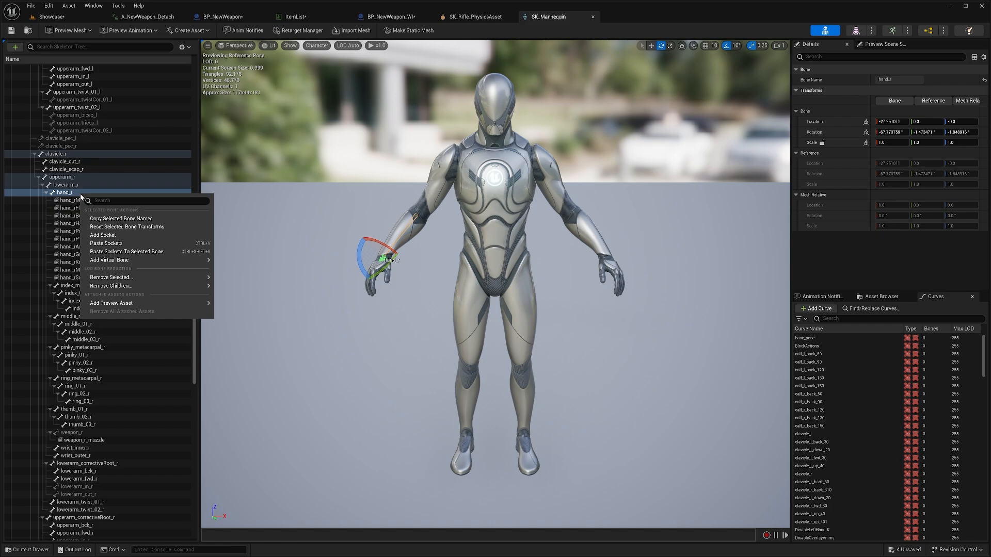
click(89, 237)
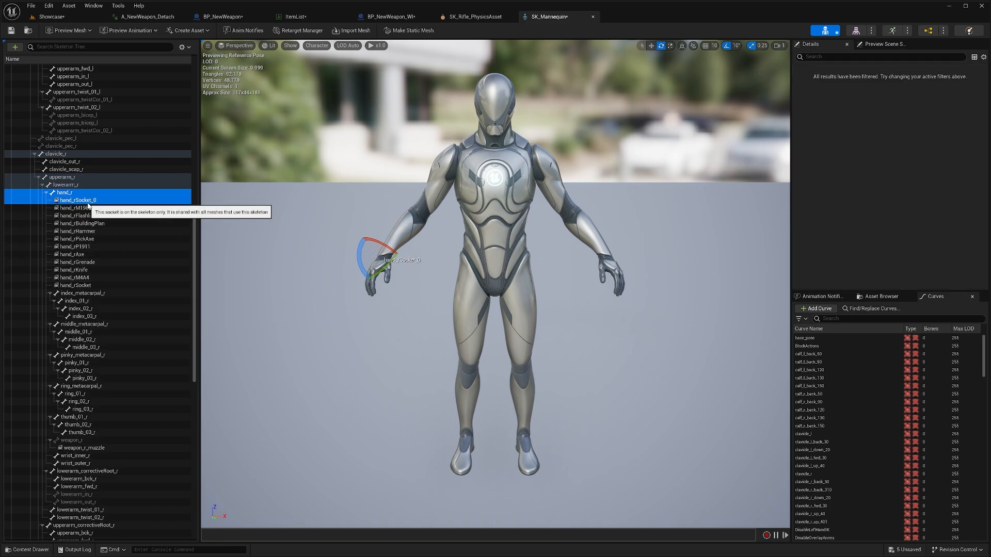
click(91, 200)
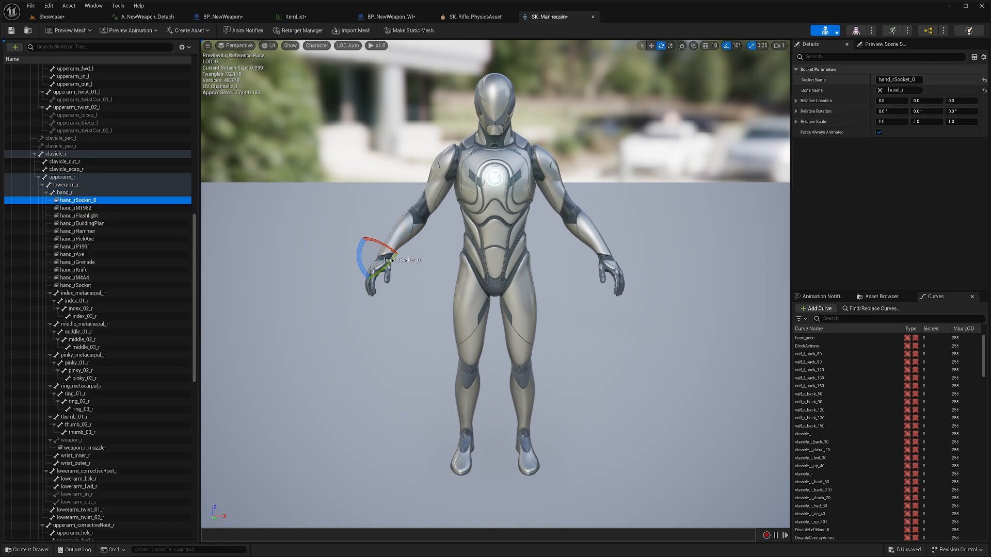
drag(894, 80, 917, 80)
key(BackSpace)
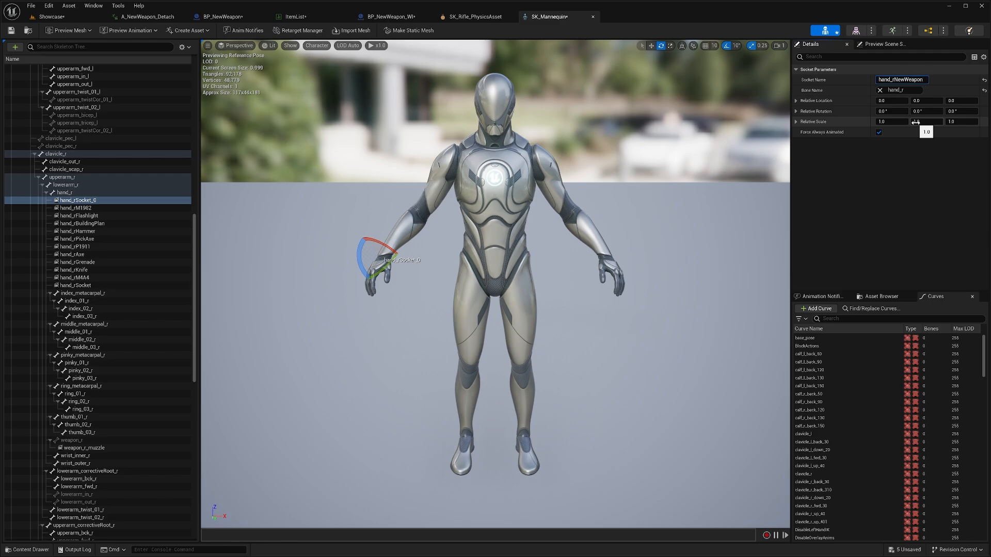
key(Return)
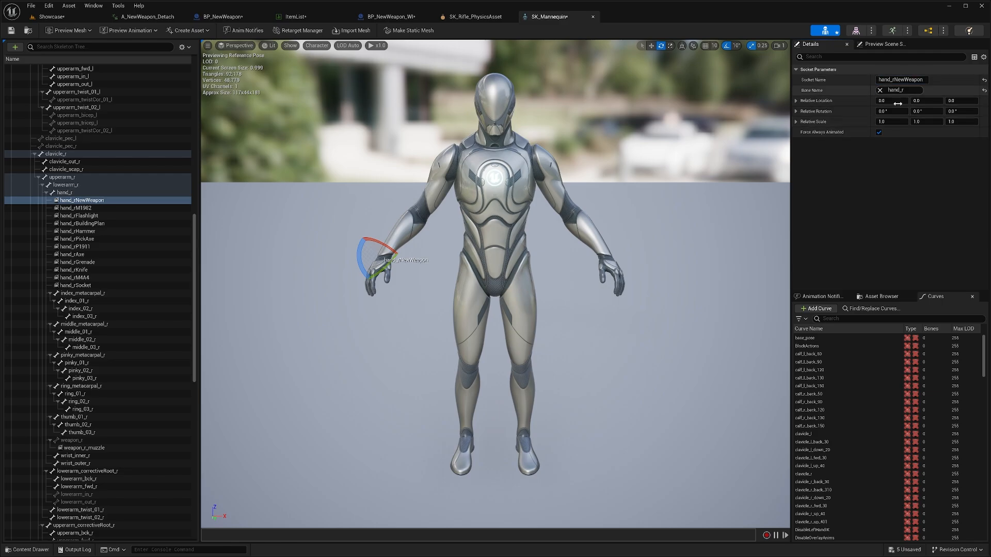
- Move the hand_rNewWeapon socket into the right palm, at about X -10.3, Y 2.9, Z 0, and save the skeleton
right_drag(588, 170, 444, 232)
scroll(436, 246, up, 5)
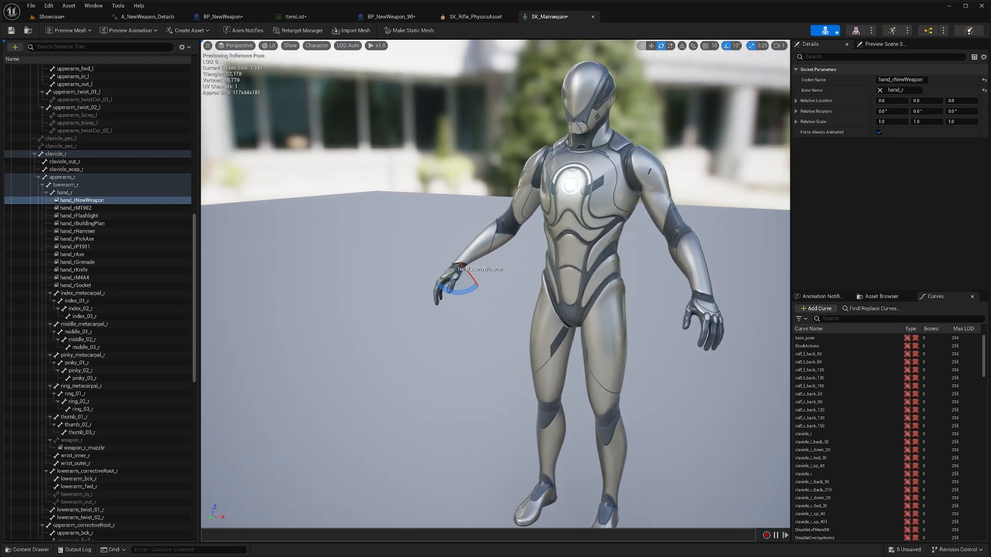
key(w)
right_drag(529, 243, 413, 235)
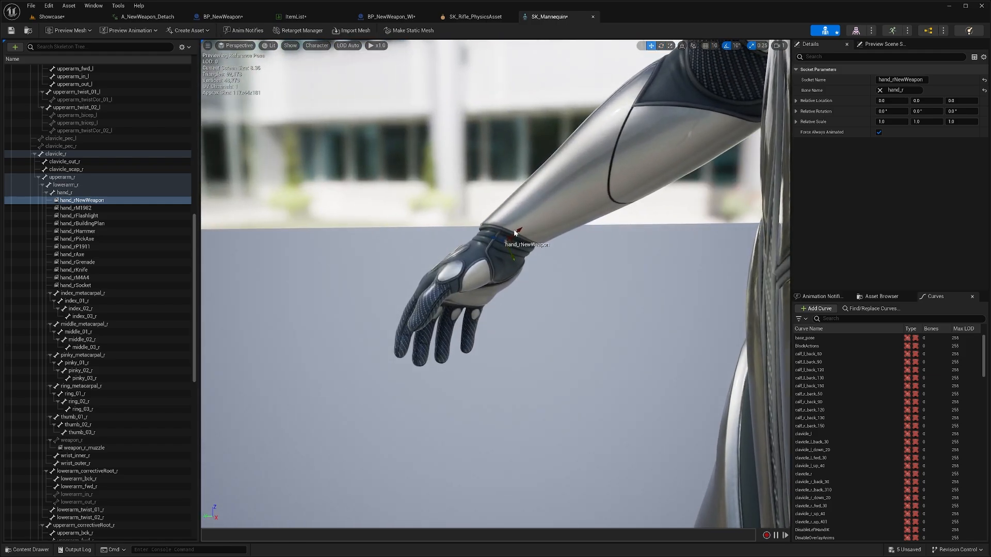
drag(514, 234, 461, 331)
right_drag(461, 331, 448, 282)
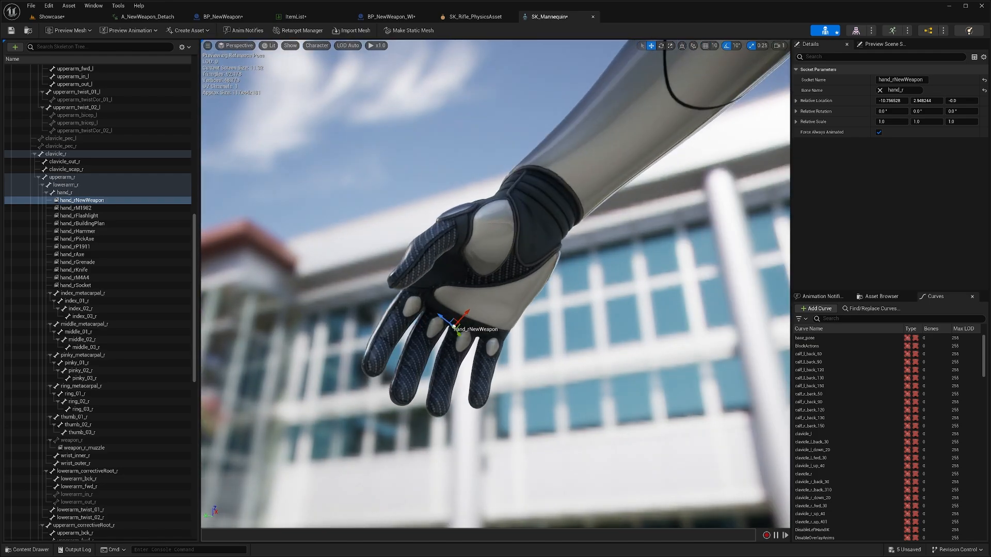
drag(465, 318, 467, 316)
right_drag(467, 315, 489, 368)
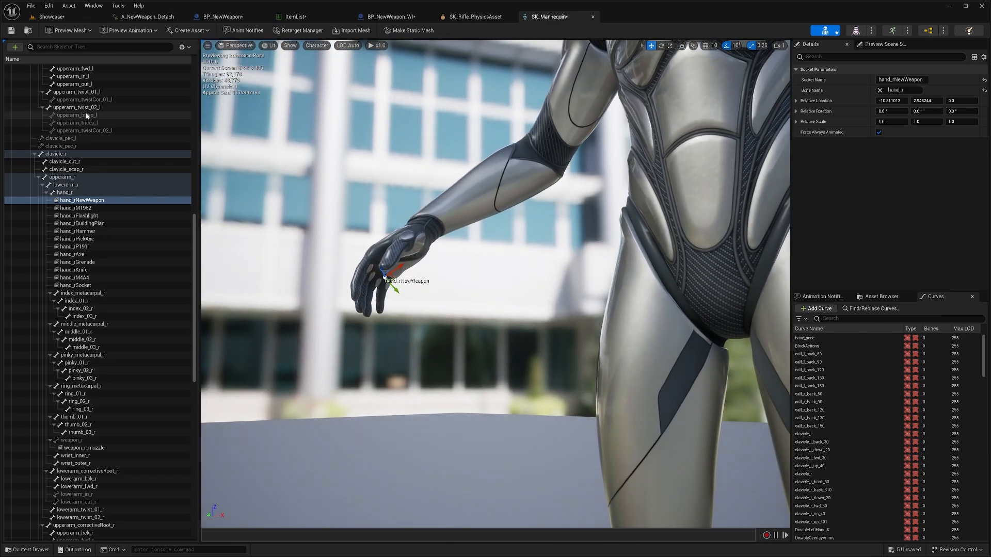
click(11, 31)
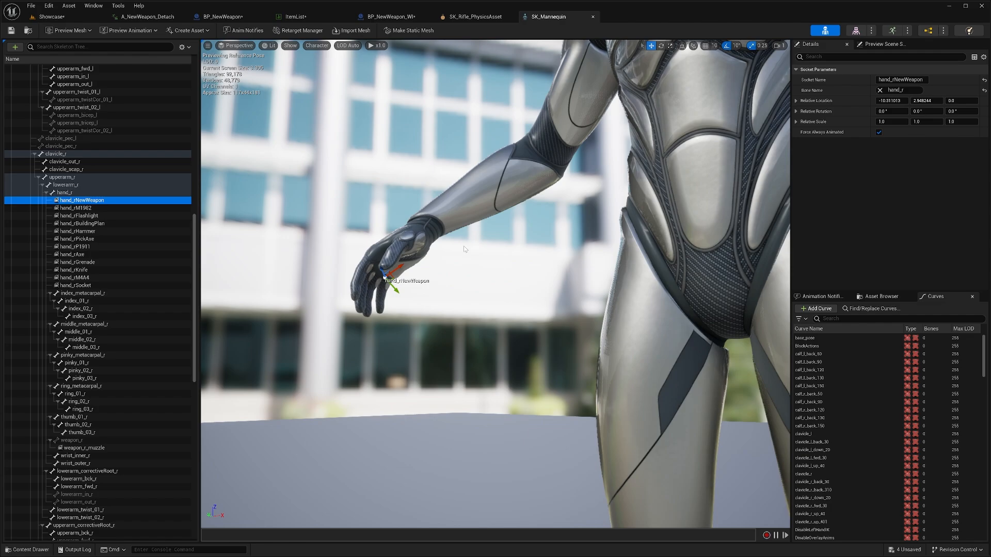
- Open SK_Rifle_Skeleton from the NewGun folder of the Showcase level's content browser
click(66, 17)
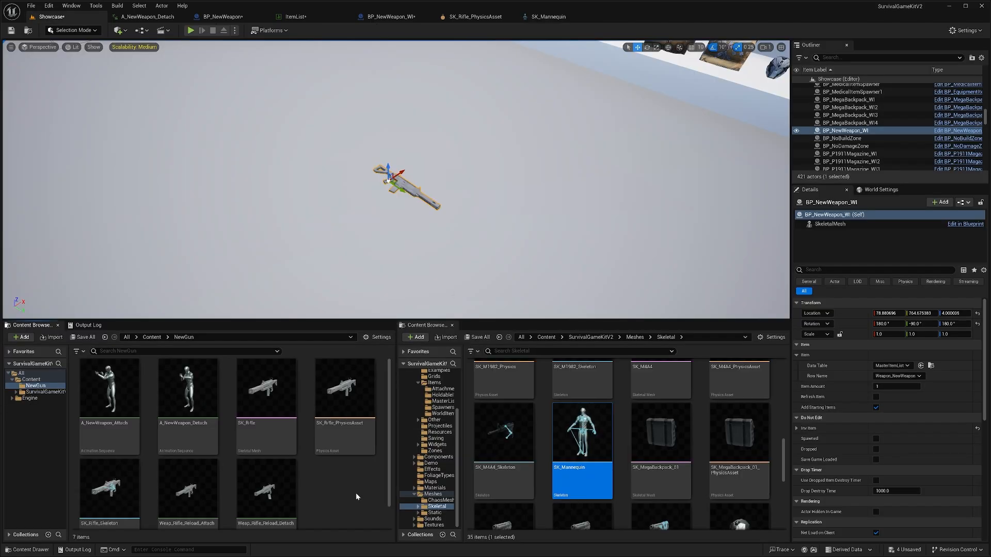
scroll(147, 475, down, 1)
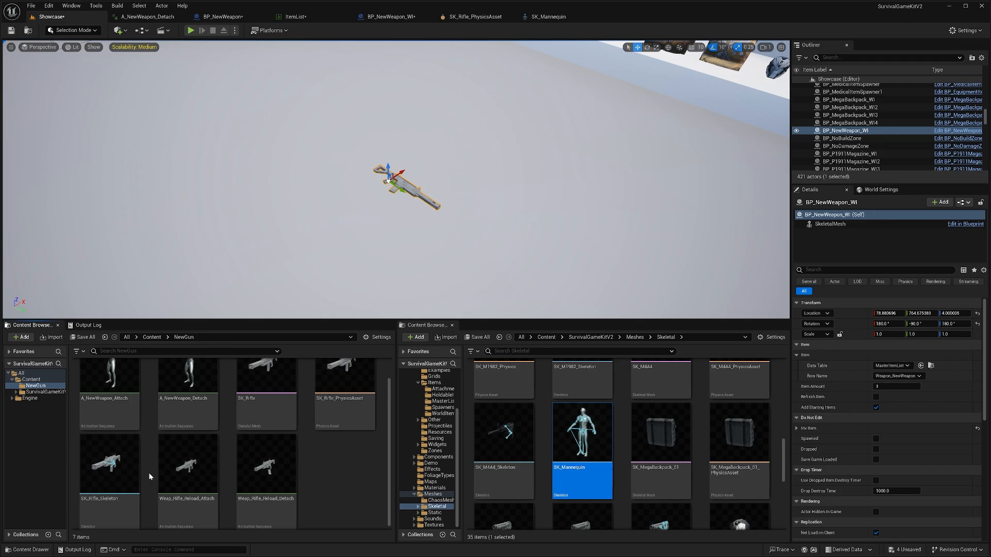
click(95, 465)
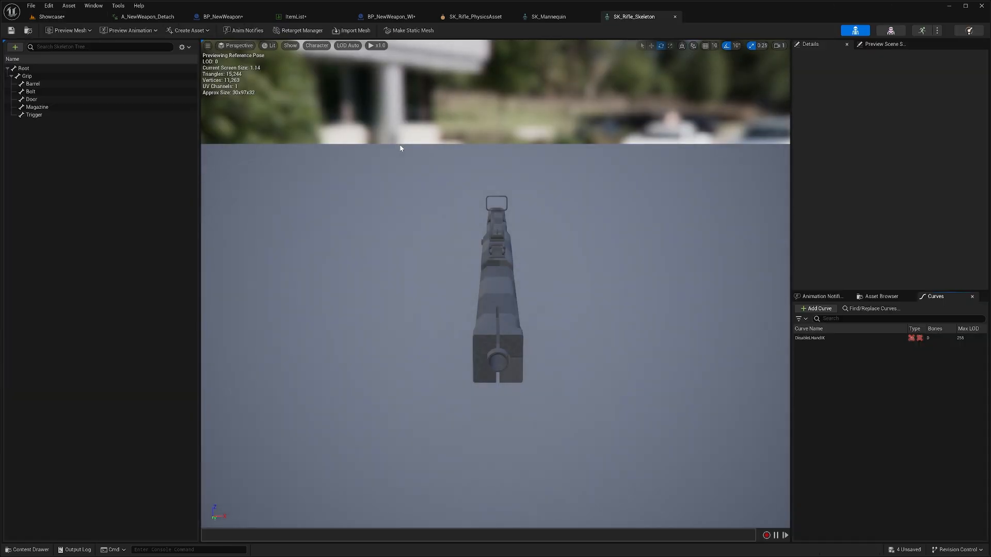
alt+drag(406, 193, 542, 192)
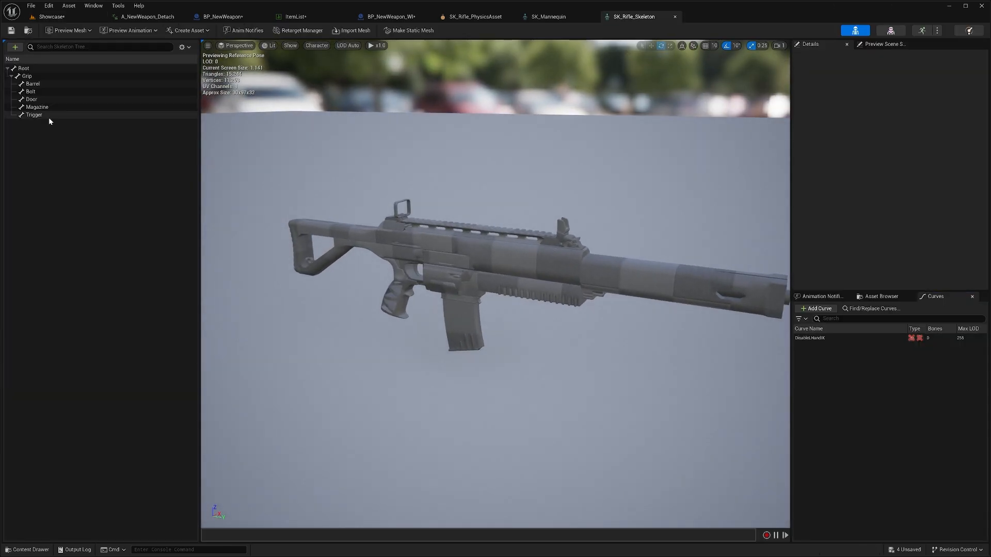
- Add a socket to the rifle skeleton's Root bone and name it LeftHand
click(54, 70)
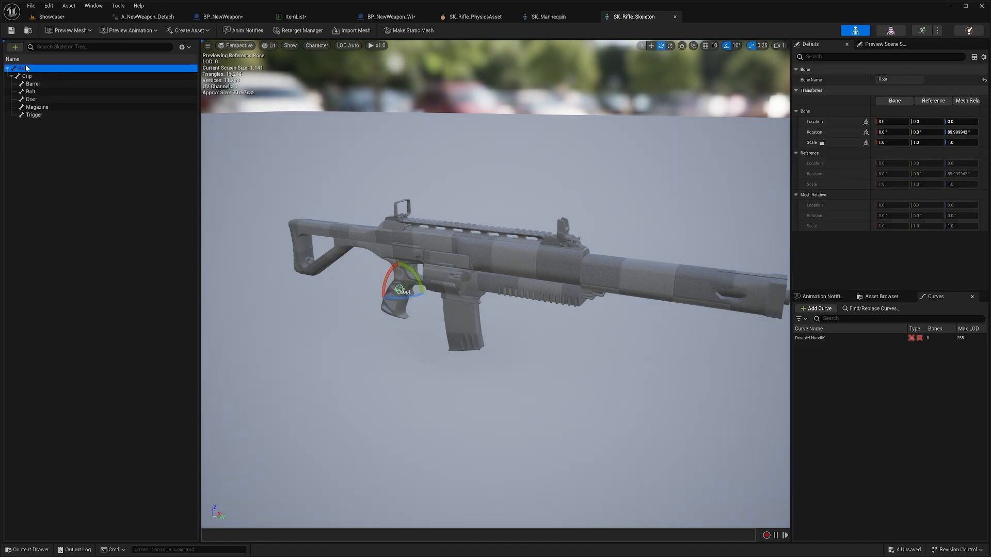
right_click(43, 71)
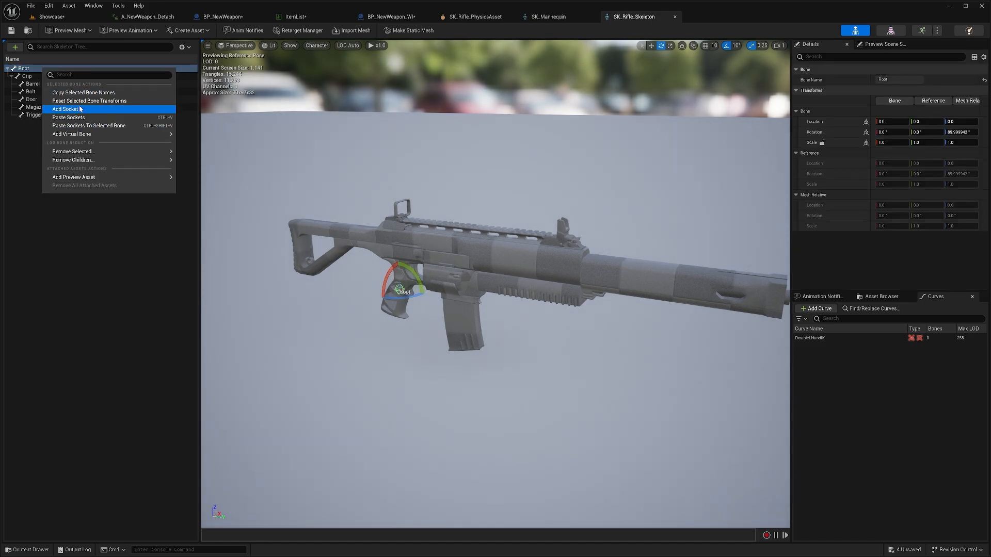
click(88, 106)
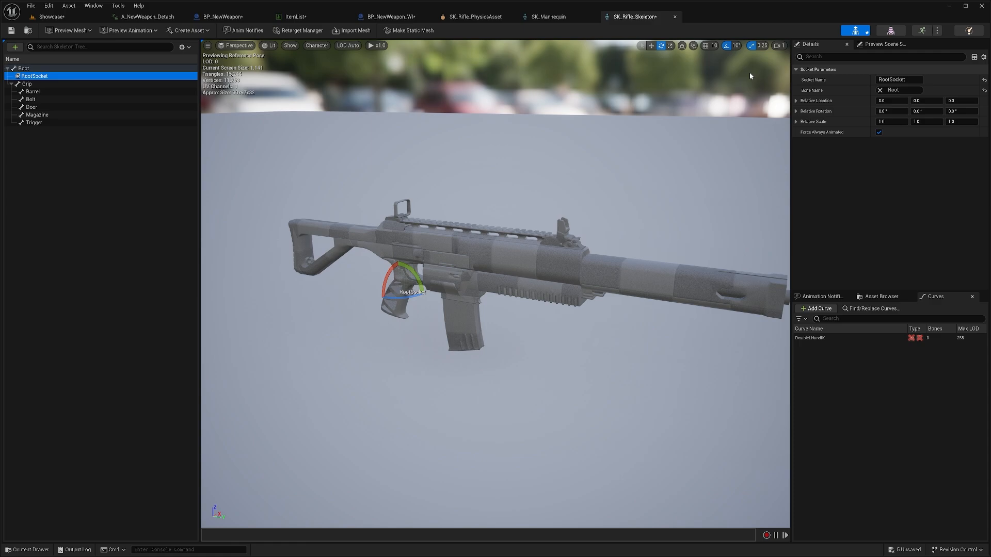
click(898, 79)
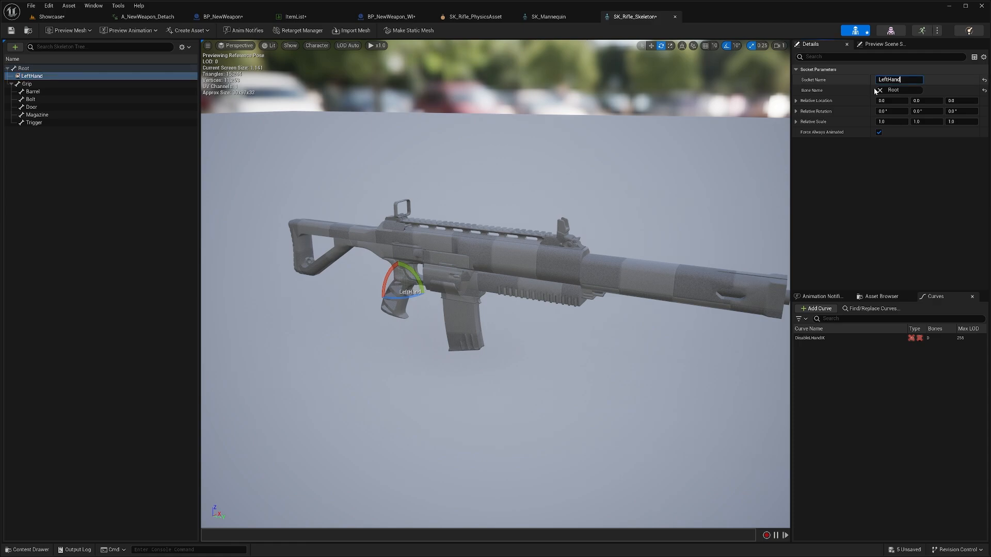
click(163, 224)
click(76, 76)
- Move the LeftHand socket to the rifle's front handguard, at about X 31.3, Y -1.3, Z 1.06, and save the skeleton
right_drag(465, 226, 436, 242)
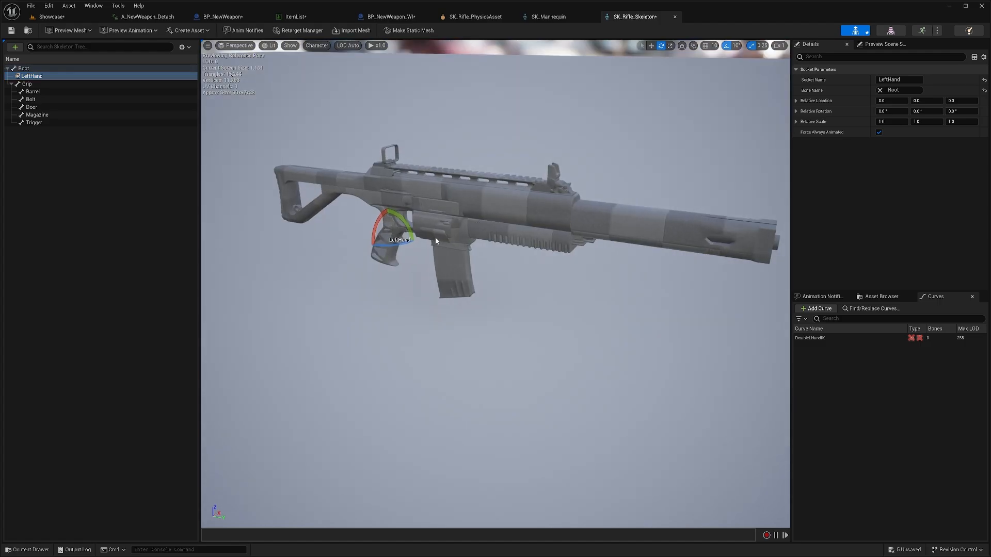
key(w)
drag(408, 242, 534, 237)
right_drag(534, 236, 320, 216)
key(d)
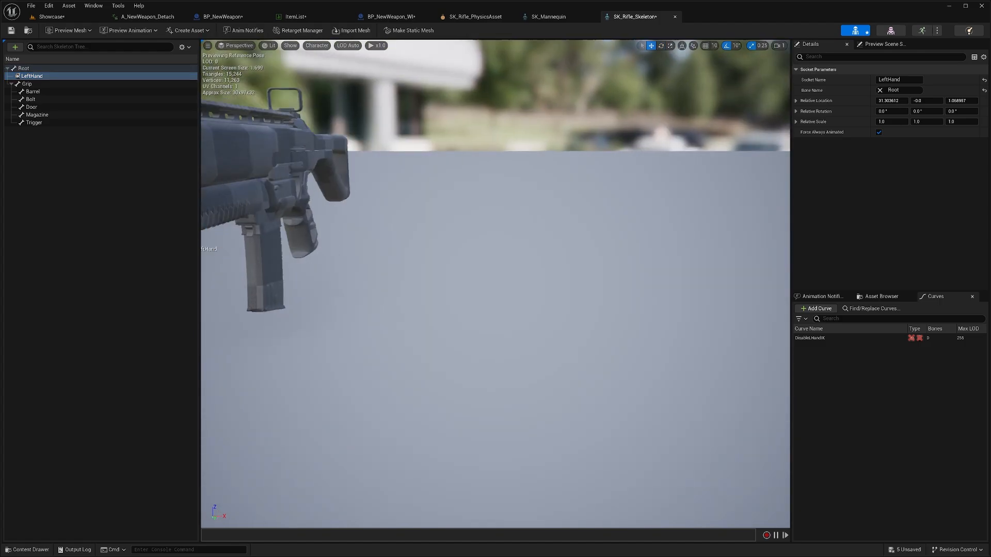
right_drag(477, 239, 426, 230)
drag(380, 265, 389, 266)
key(a)
right_drag(411, 292, 377, 313)
key(d)
right_drag(474, 257, 407, 284)
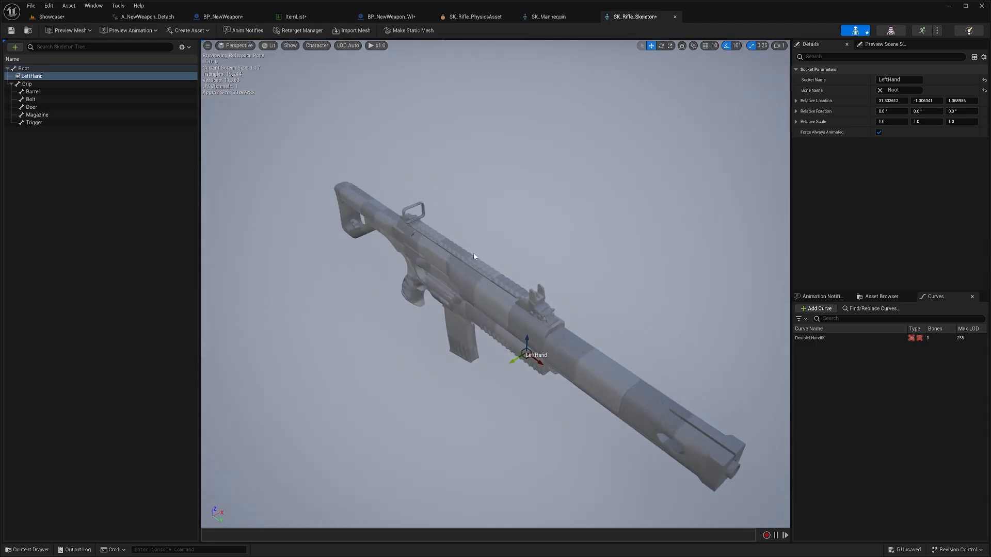
click(10, 33)
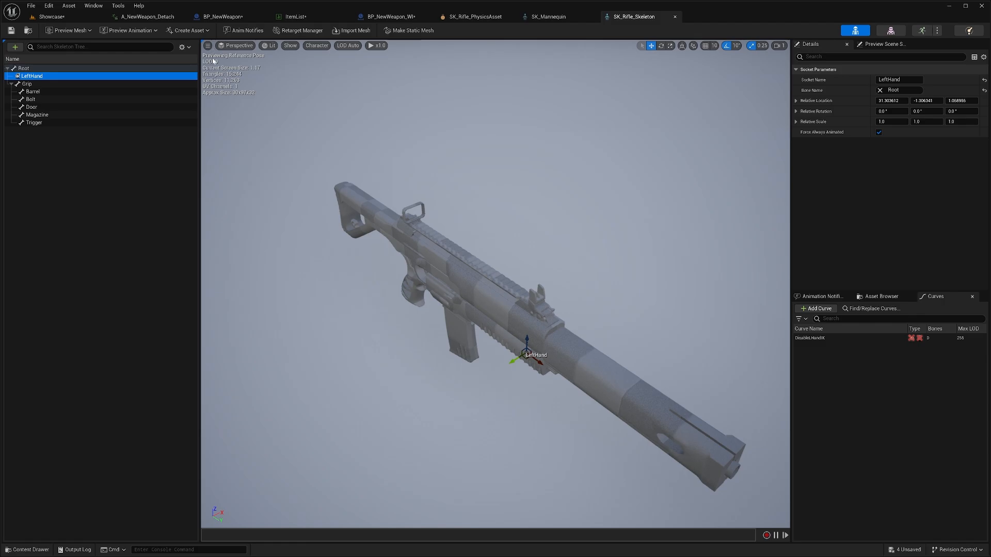
- Return to the Showcase level and open SurvivalGameKitV2's Animations/Layers folder in the content browser
click(61, 17)
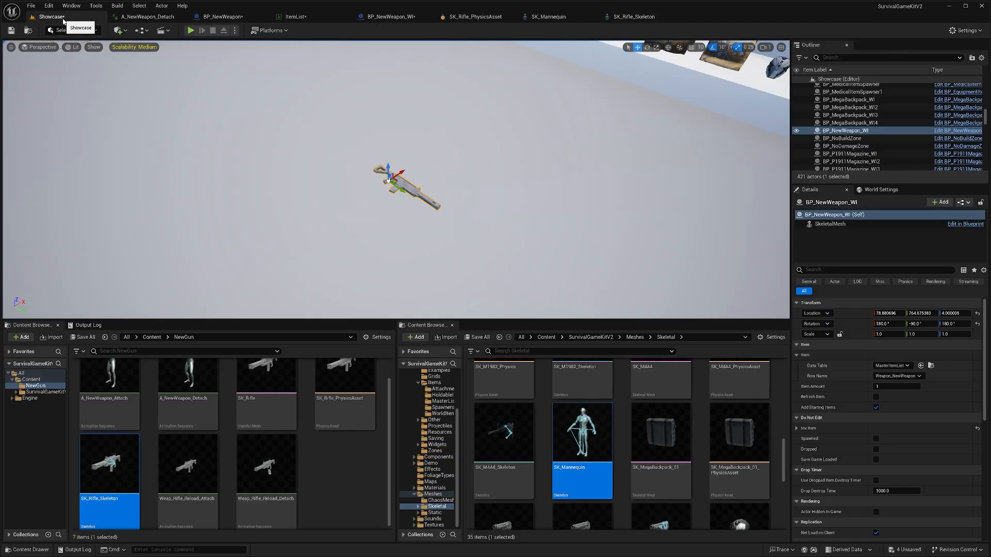
click(591, 337)
scroll(497, 413, up, 2)
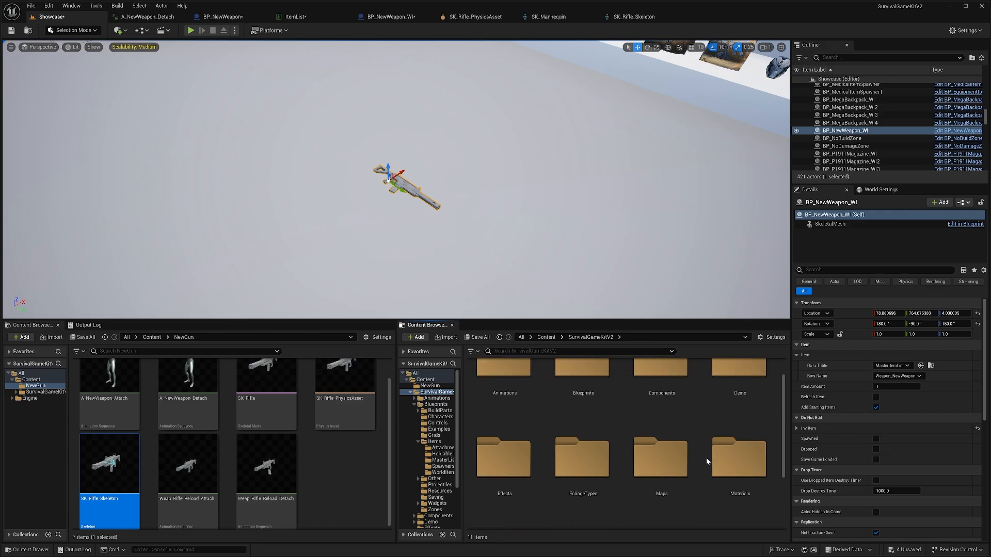
click(497, 386)
double_click(496, 385)
double_click(663, 396)
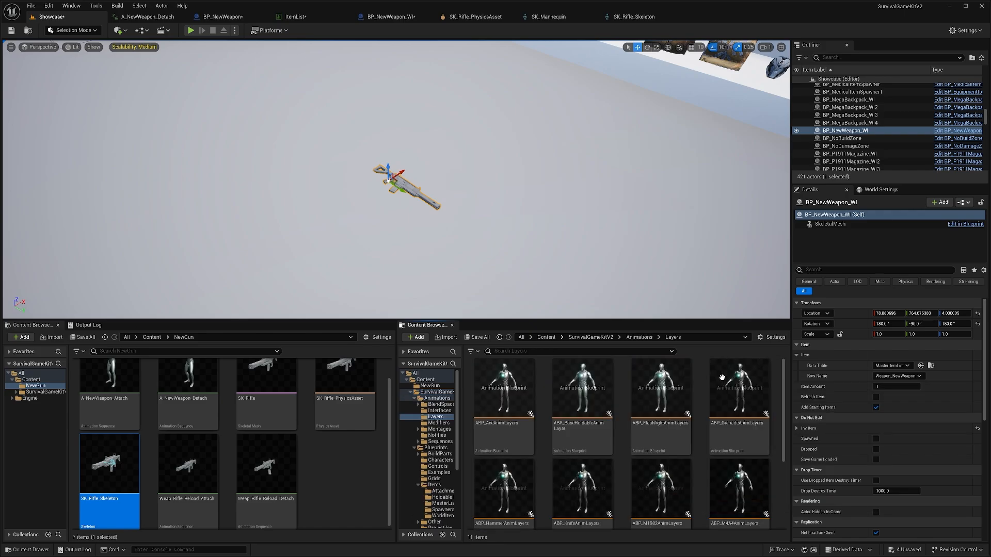
- Duplicate the ABP_M4A4AnimLayers animation blueprint in the Layers folder and name the copy ABP_NewWeaponAnimLayers
scroll(784, 412, down, 1)
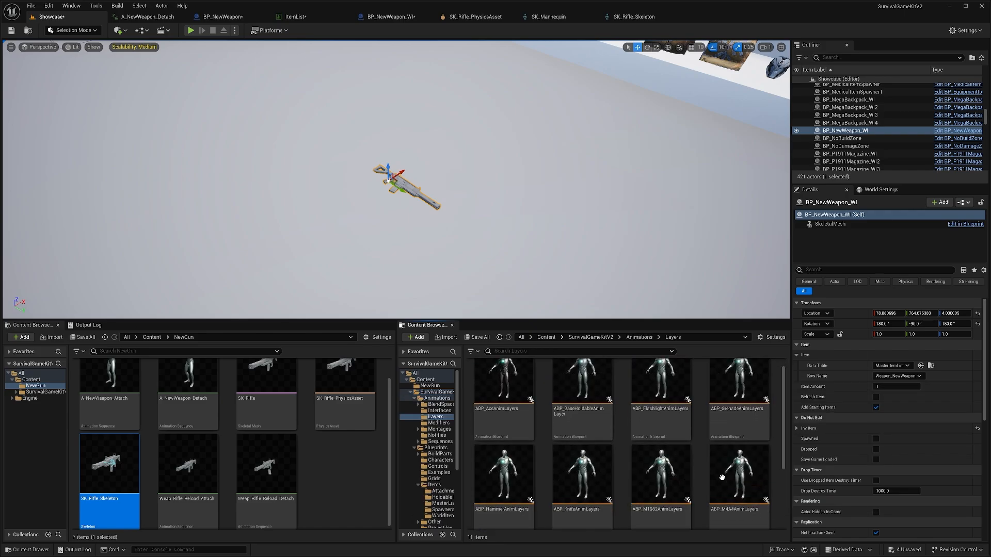
scroll(786, 425, down, 2)
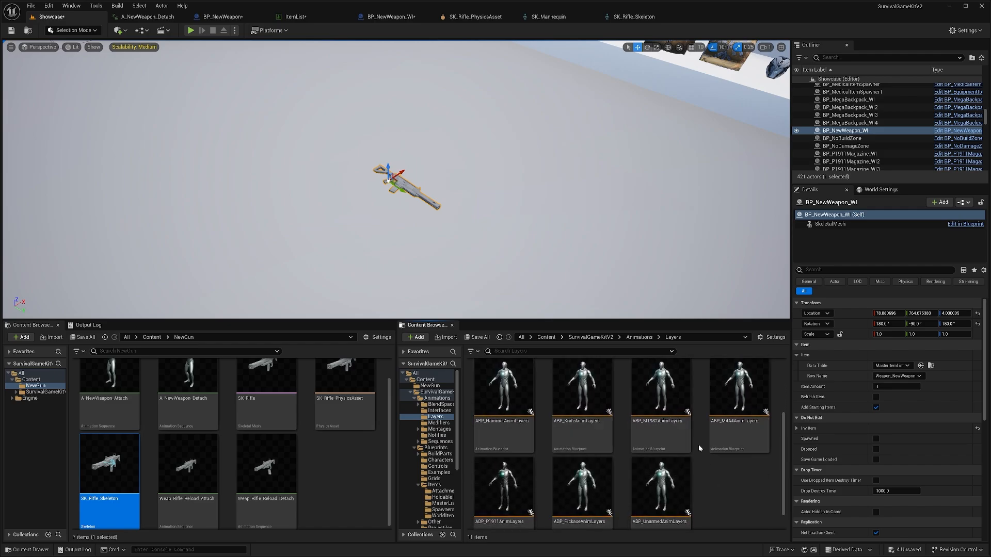
scroll(698, 448, up, 1)
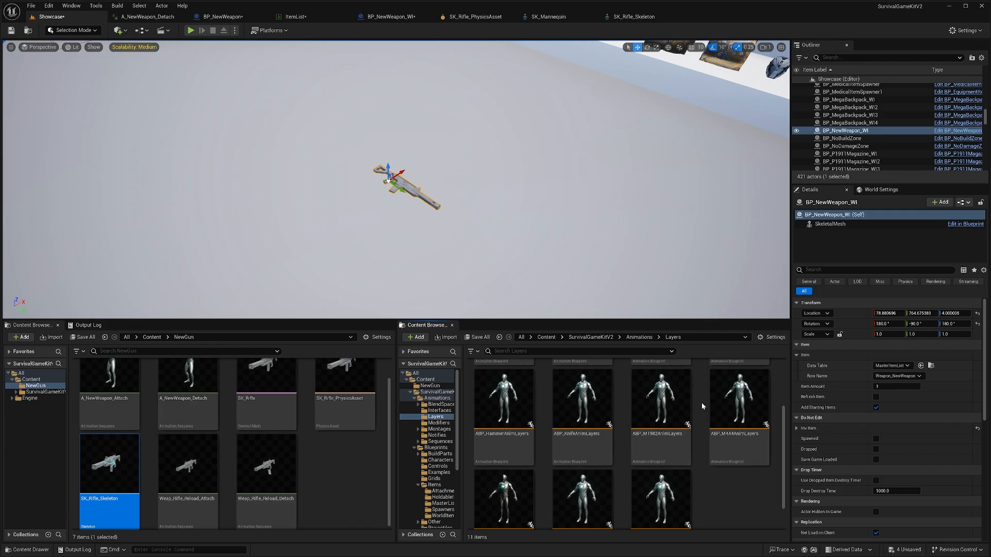
scroll(702, 406, up, 2)
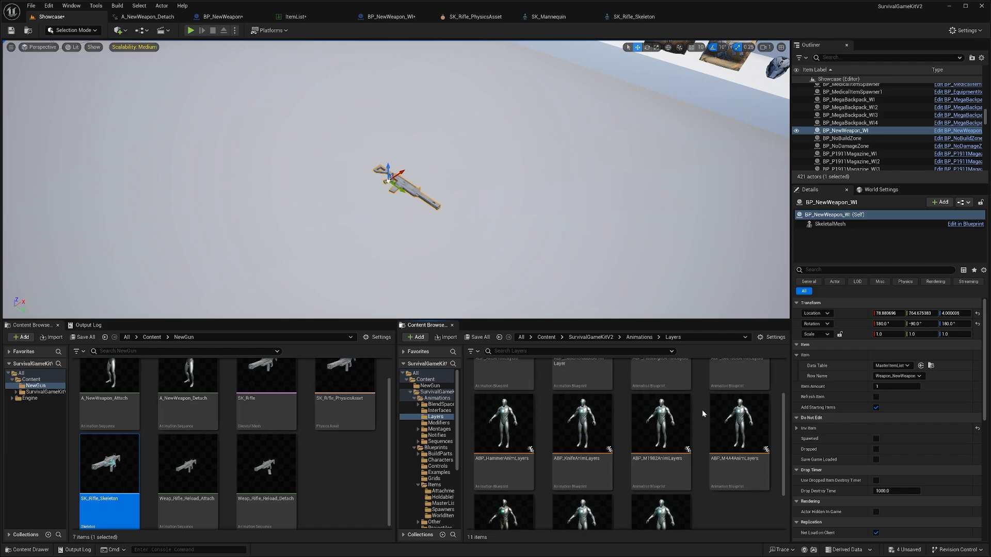
scroll(698, 422, up, 1)
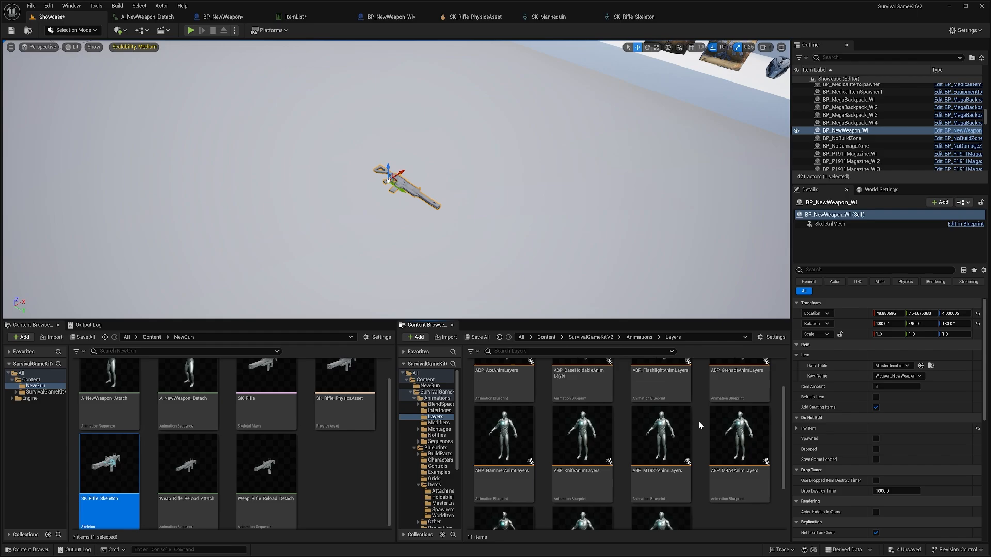
scroll(729, 426, down, 1)
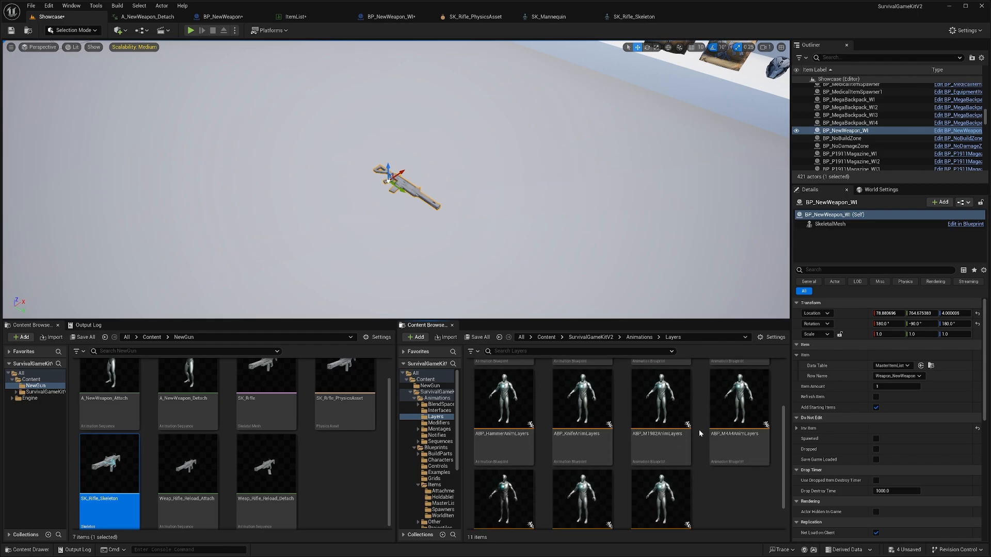
right_click(729, 426)
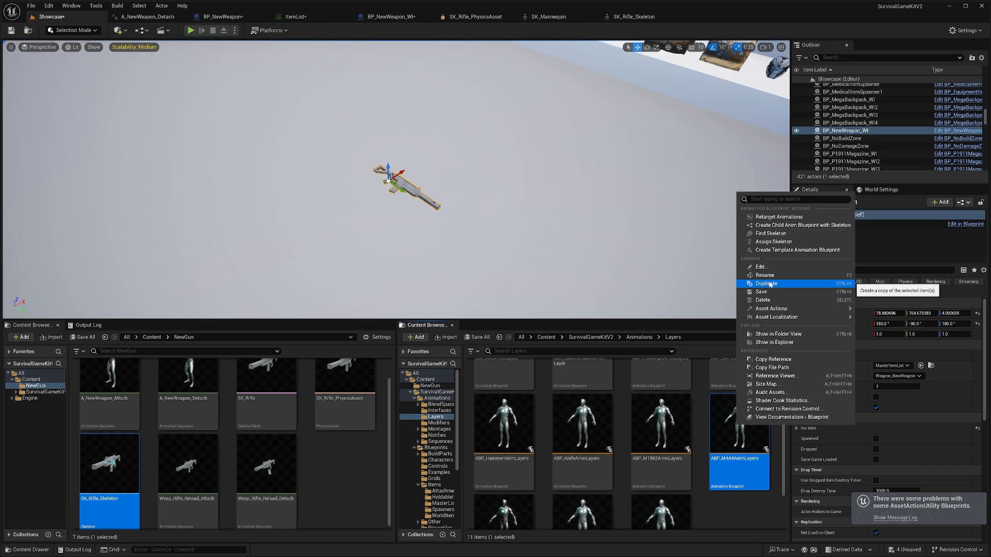
click(767, 283)
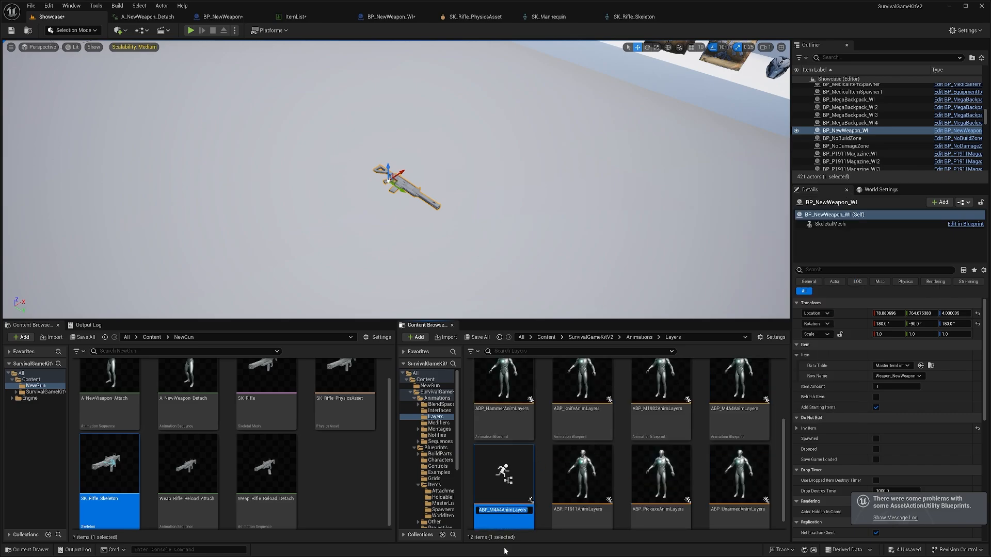
click(504, 510)
key(BackSpace)
key(BackSpace)
key(BackSpace)
key(BackSpace)
text(NewWeapon)
key(End)
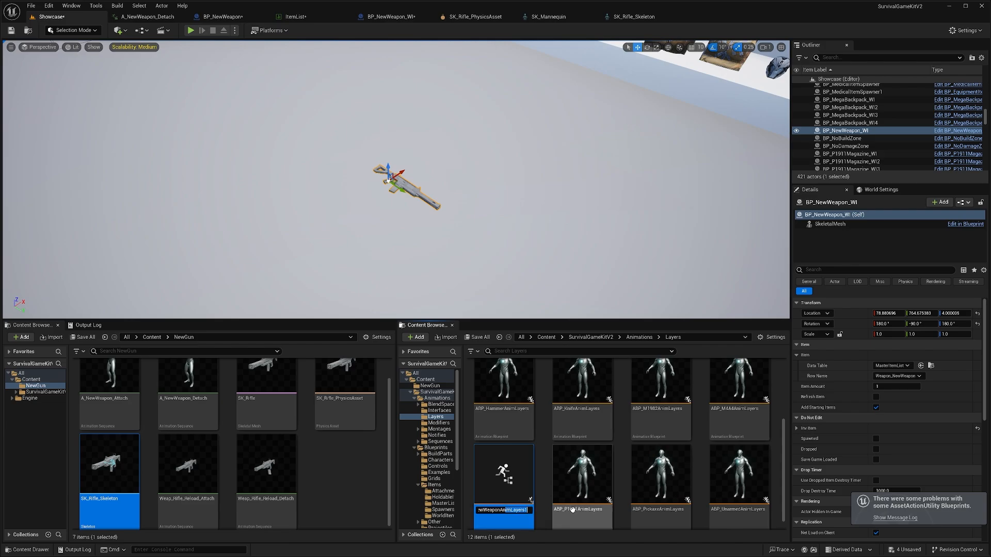
key(BackSpace)
key(Return)
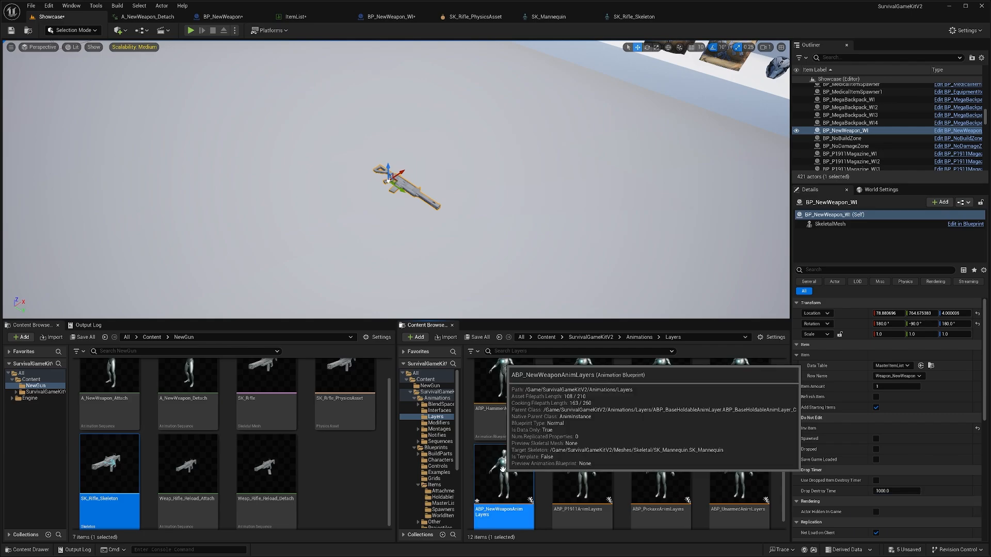
- Open ABP_NewWeaponAnimLayers and show its class defaults
double_click(502, 468)
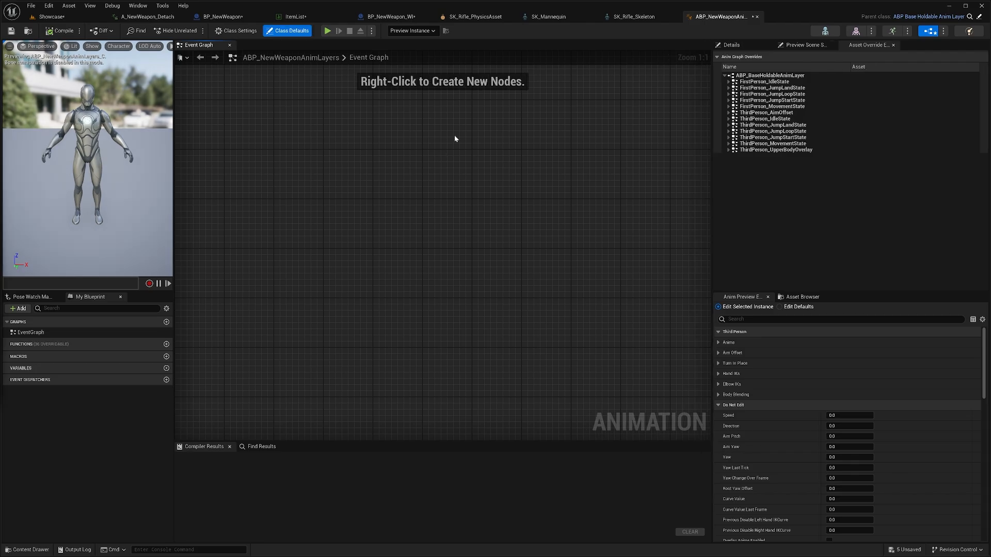
click(287, 30)
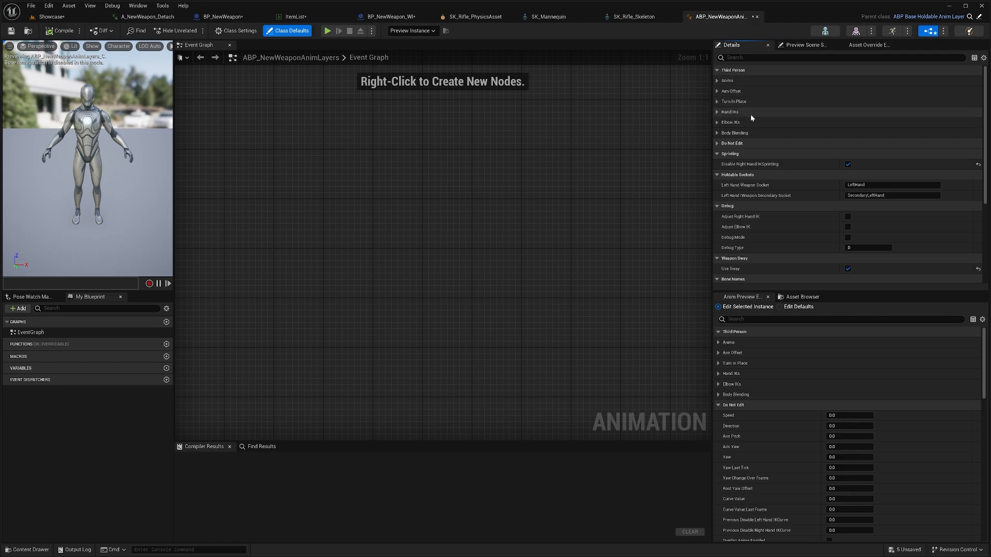
scroll(753, 111, down, 1)
scroll(762, 146, down, 10)
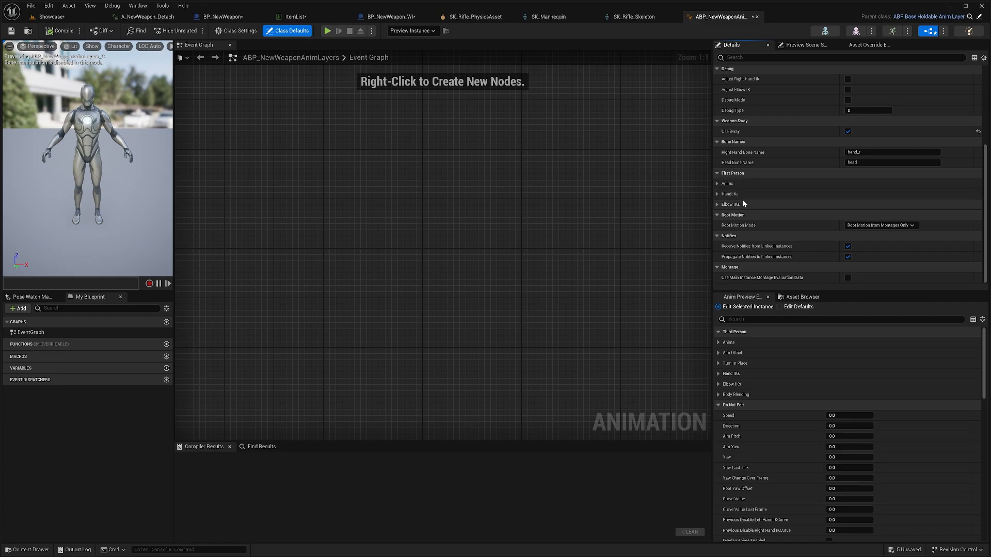
scroll(742, 200, up, 5)
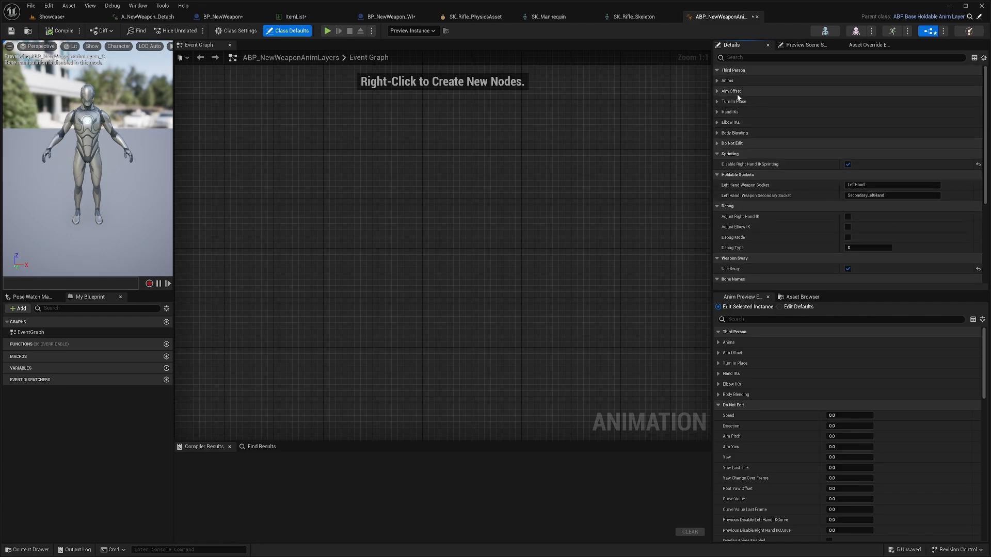
- Examine the idle, movement, jump and overlay animations assigned under Third Person Combat Anims
click(716, 81)
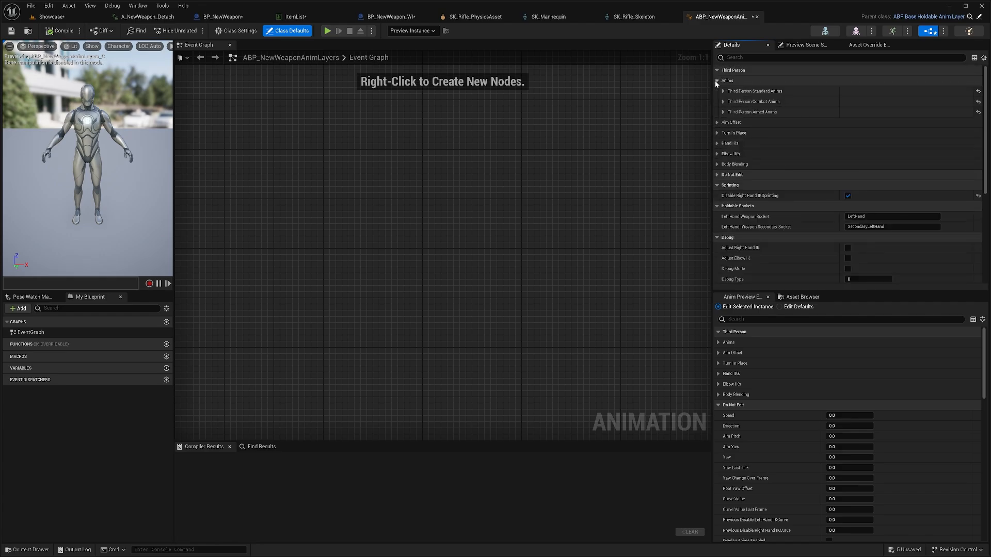
click(783, 100)
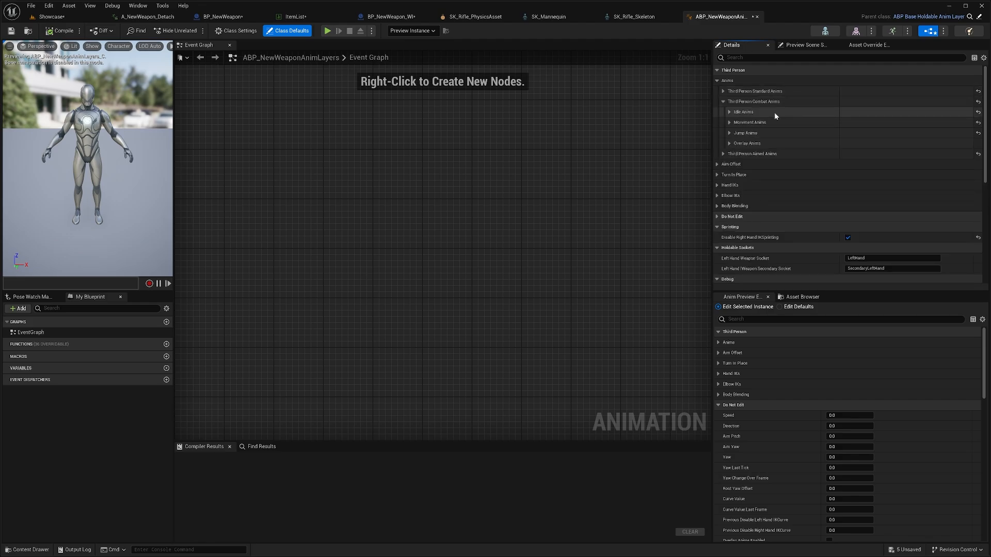
click(774, 112)
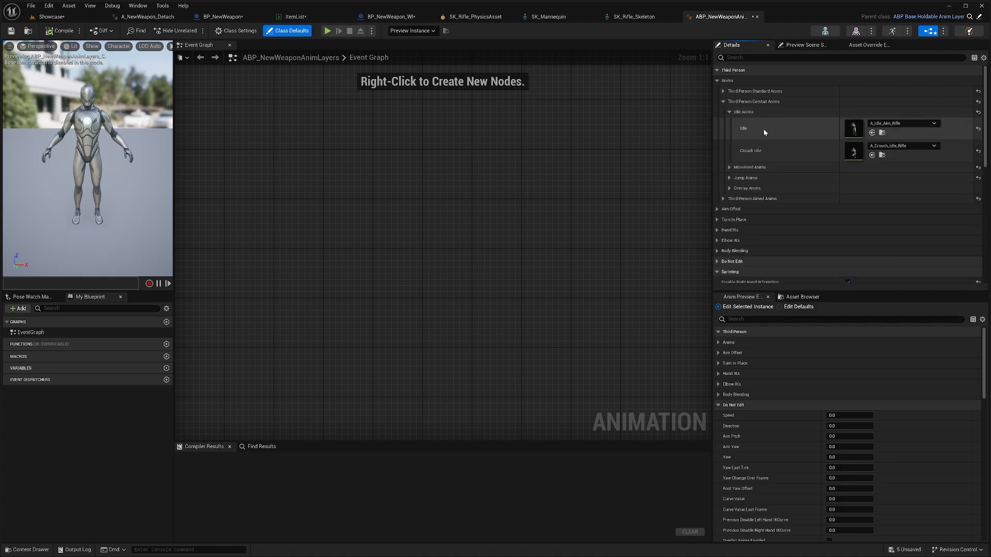
click(770, 166)
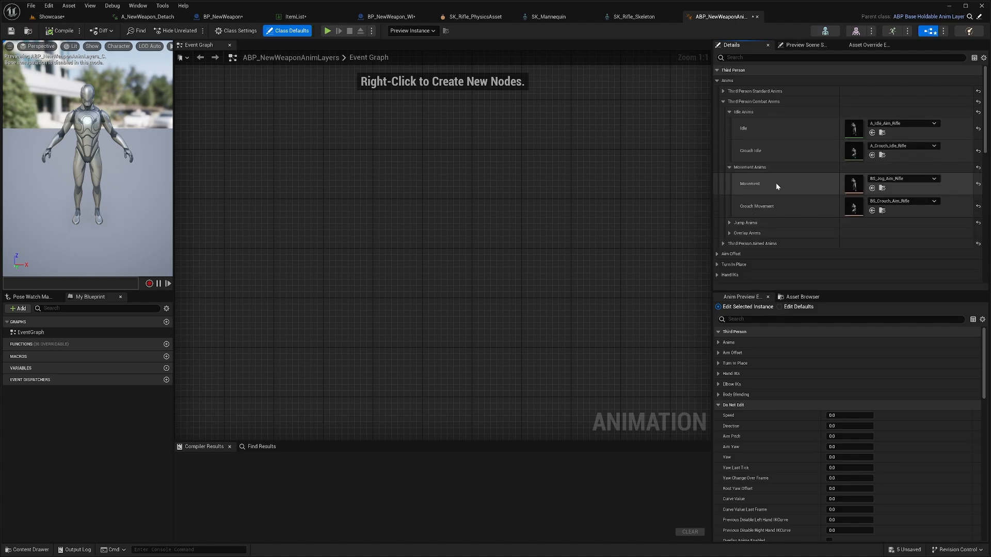
click(776, 222)
scroll(784, 215, down, 2)
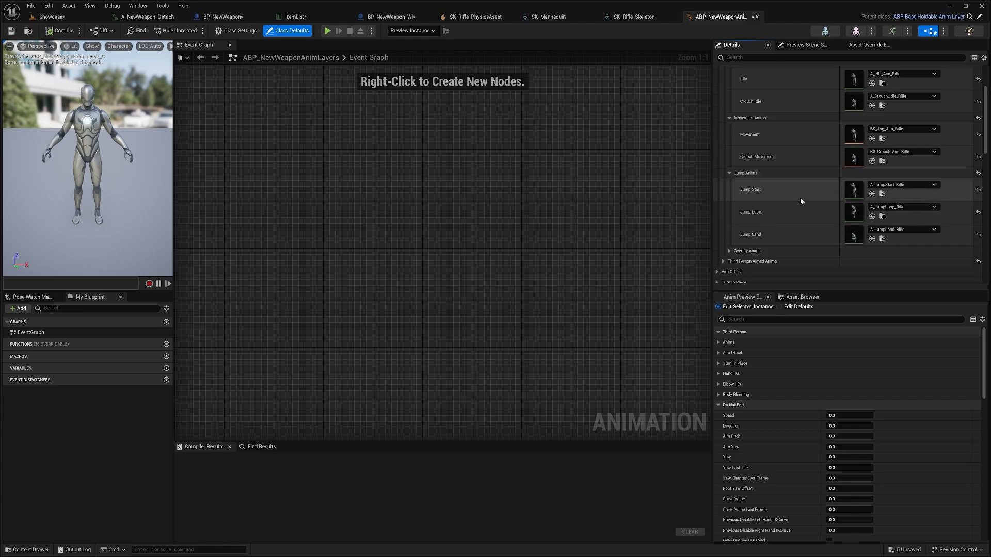
scroll(790, 227, down, 1)
click(790, 213)
scroll(791, 222, down, 2)
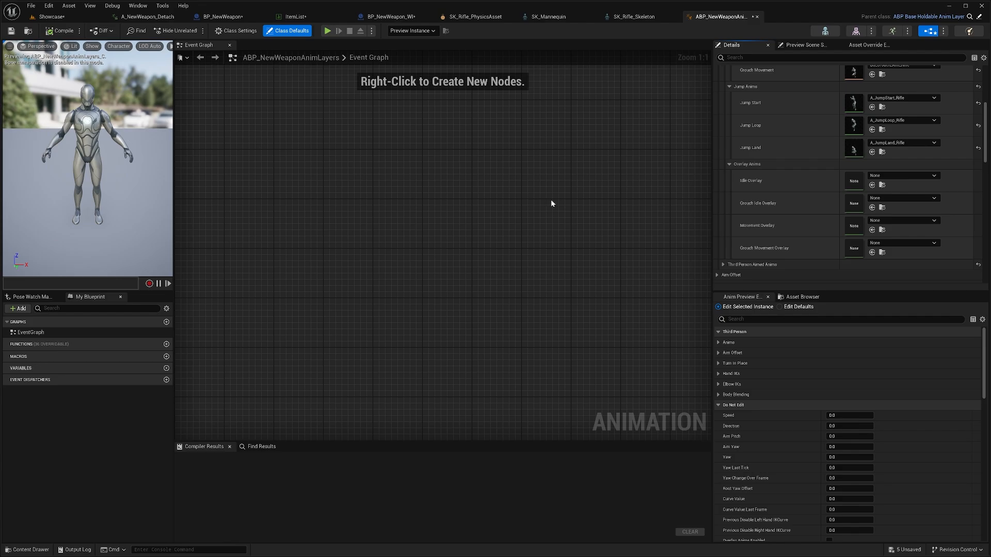
scroll(814, 184, up, 1)
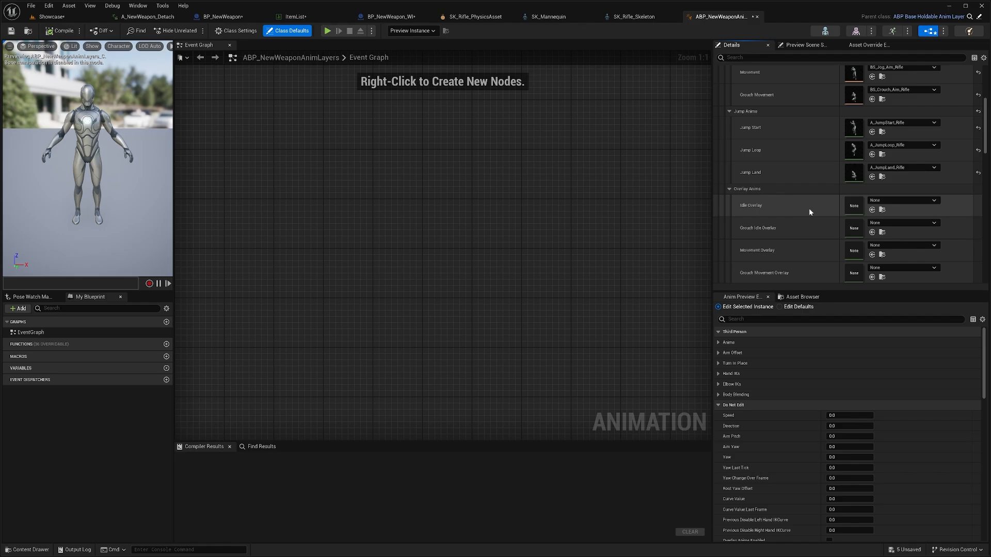
scroll(814, 176, up, 2)
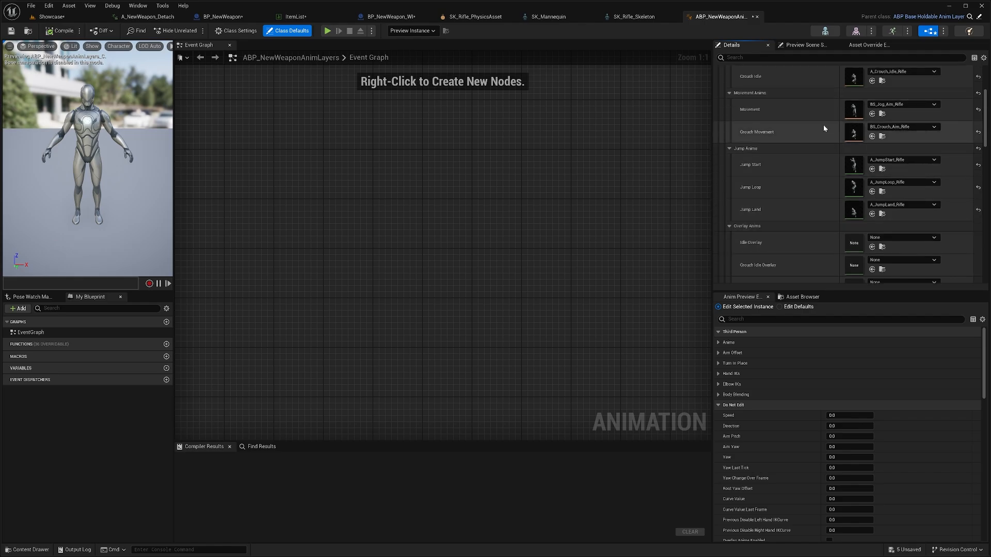
scroll(824, 129, down, 1)
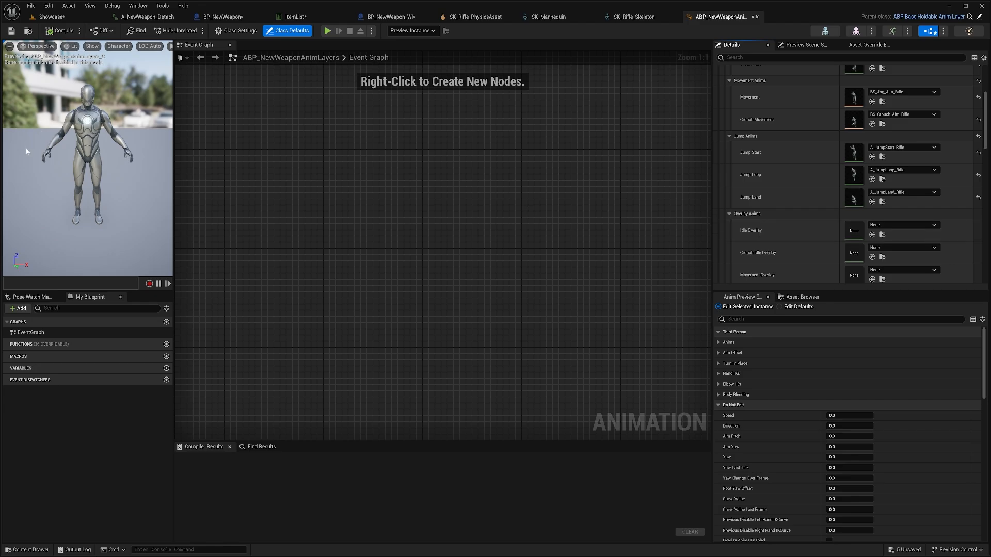
scroll(699, 202, down, 2)
scroll(800, 235, down, 2)
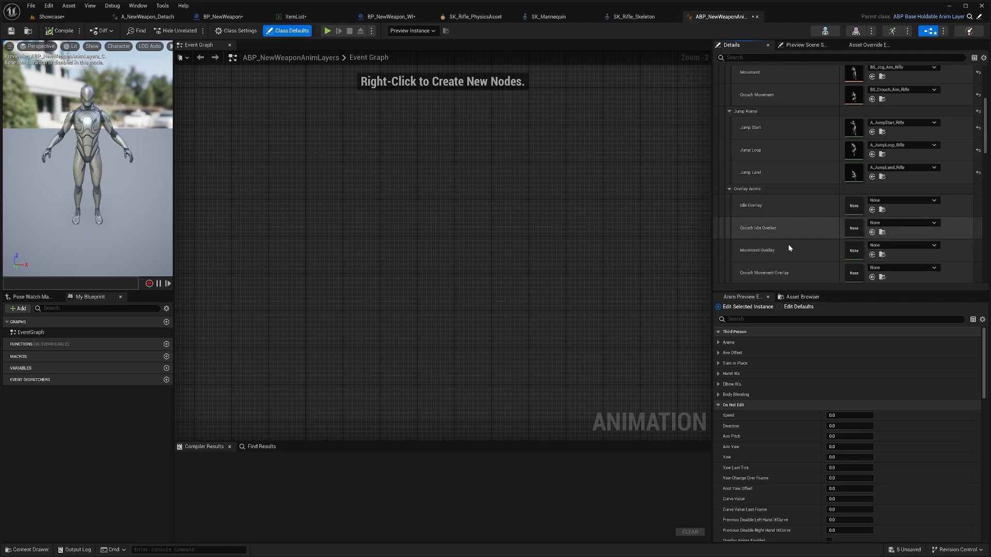
scroll(787, 230, down, 2)
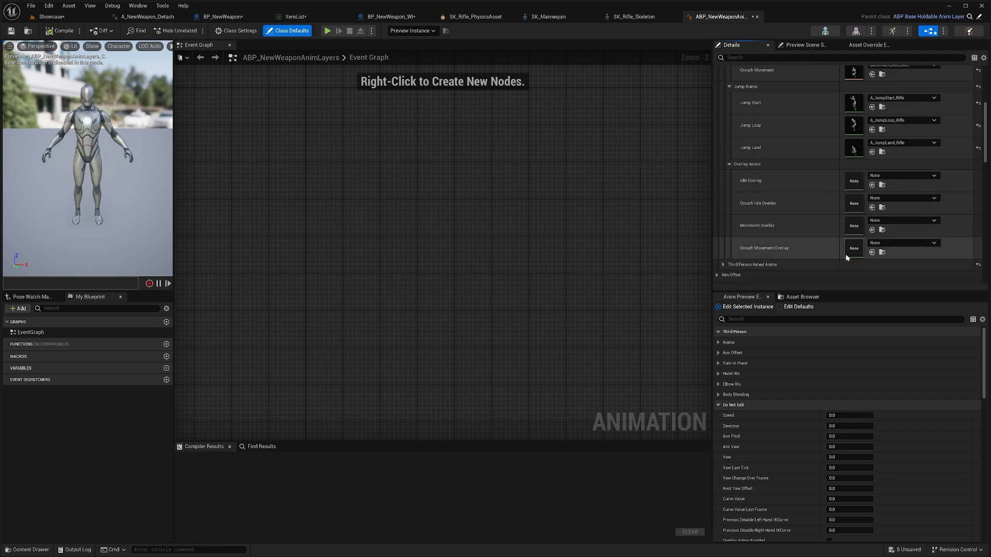
scroll(818, 216, up, 5)
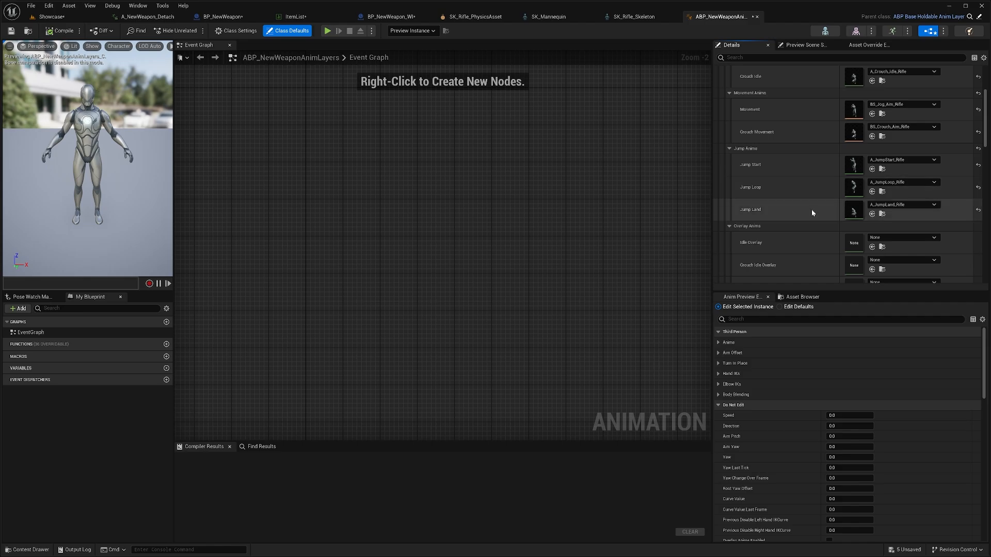
scroll(813, 116, up, 2)
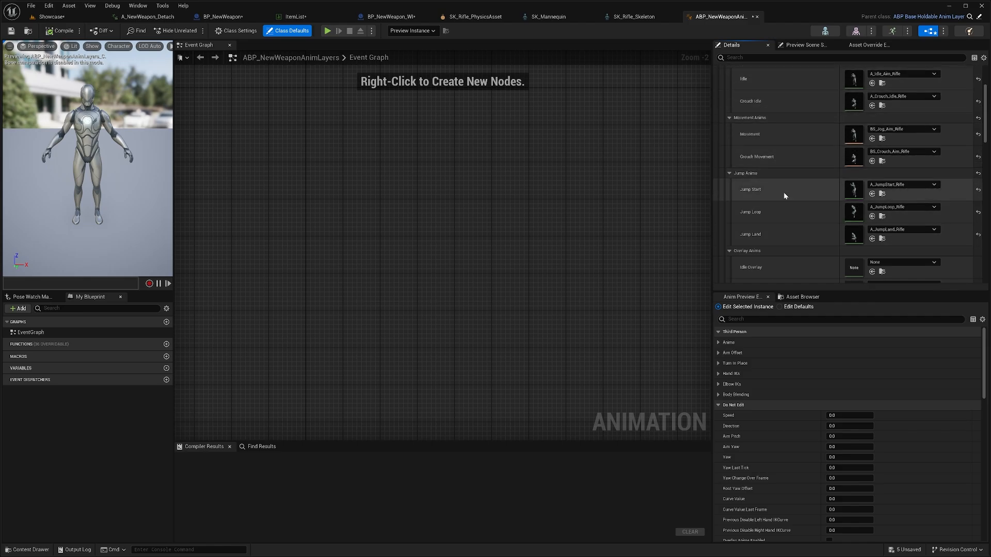
scroll(787, 175, up, 4)
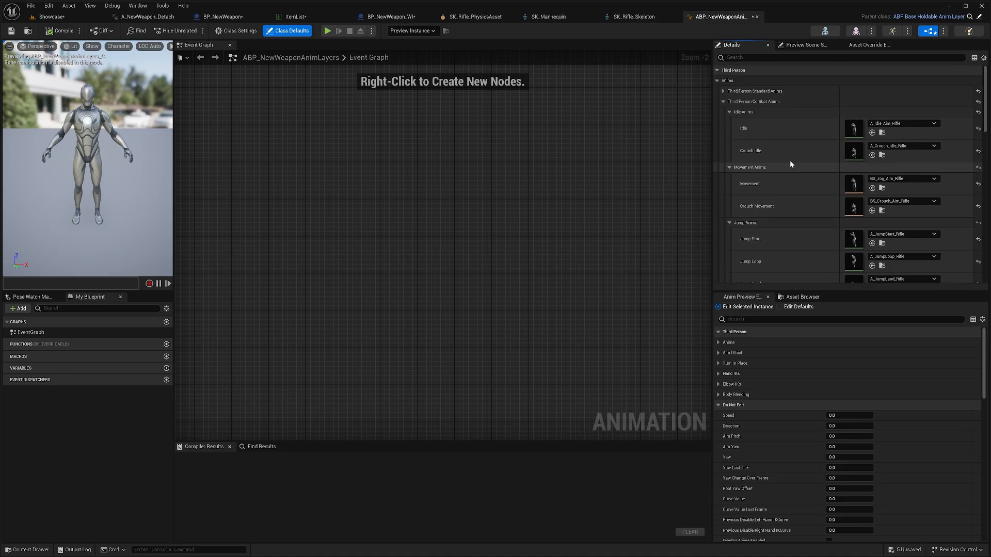
- Close the combat animation group and check which animation categories Third Person Aimed Anims contains
click(760, 102)
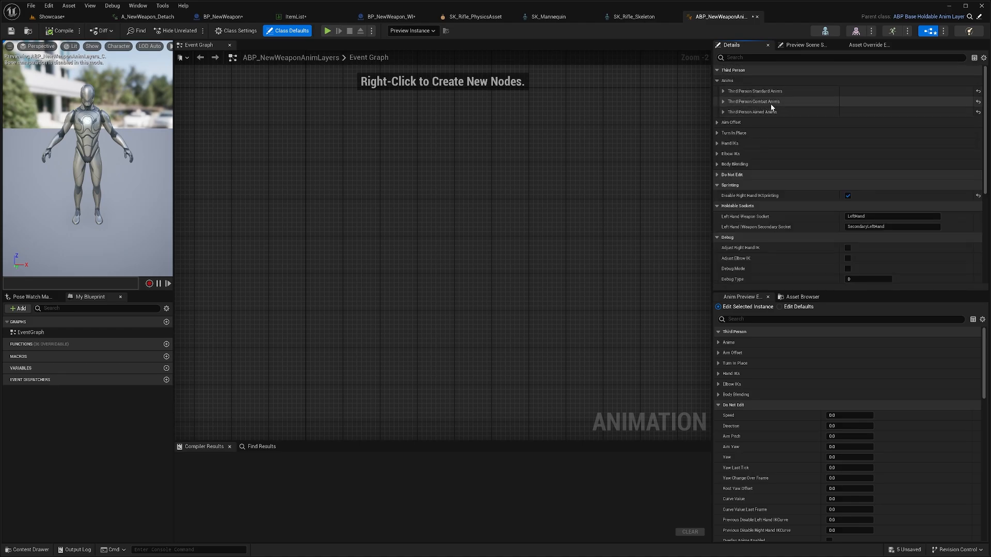
click(780, 112)
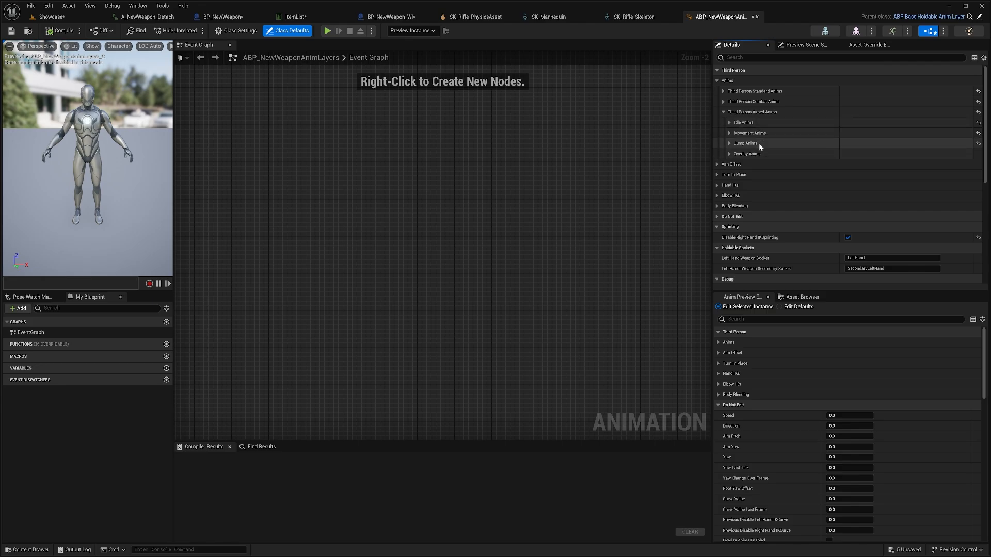
click(767, 112)
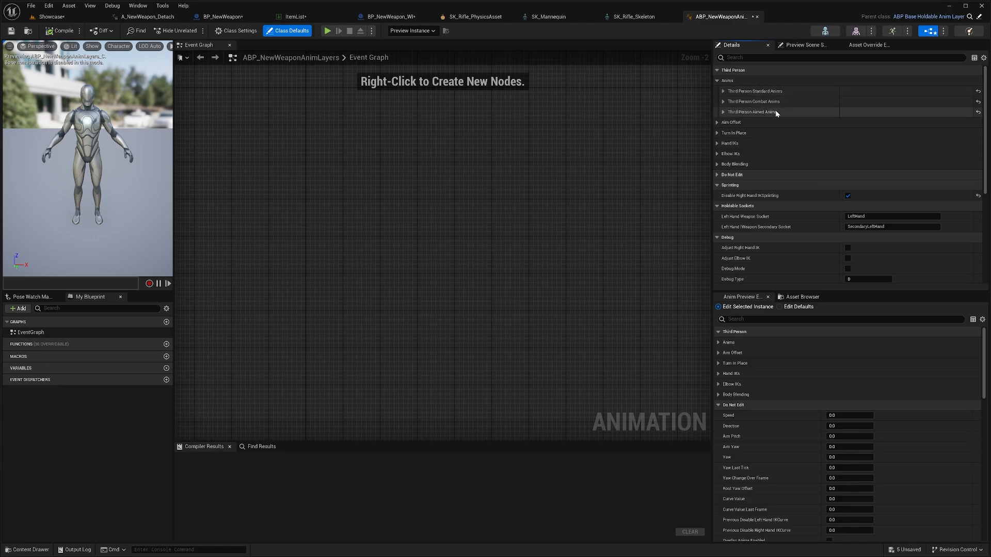
- Set the third-person Aim Offset Type to Standard and expand the Aim Offsets slots
click(732, 124)
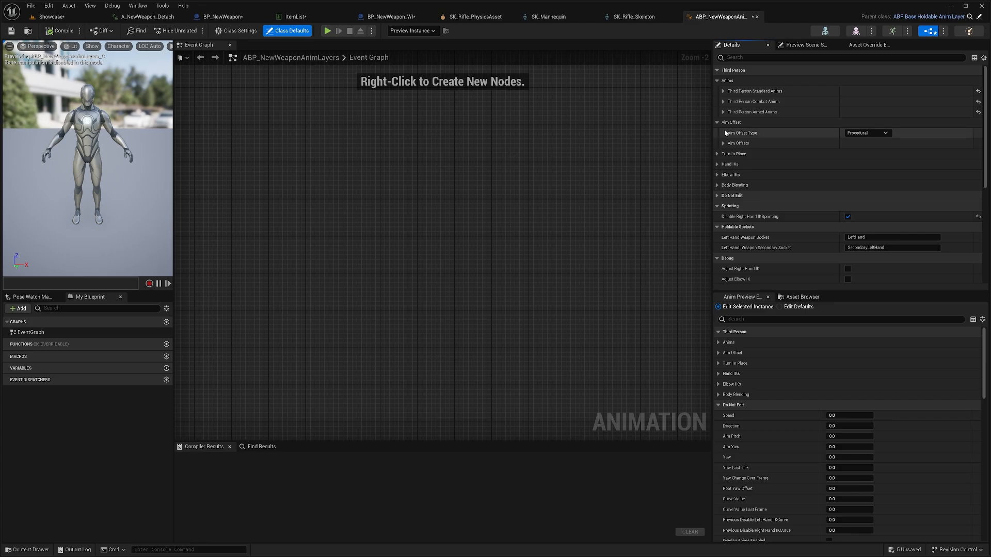
click(867, 132)
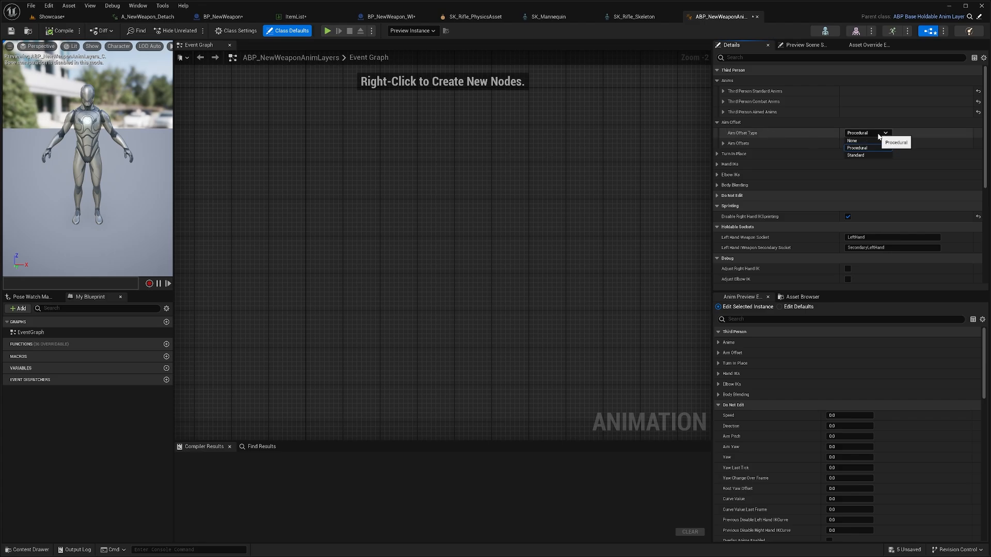
click(869, 157)
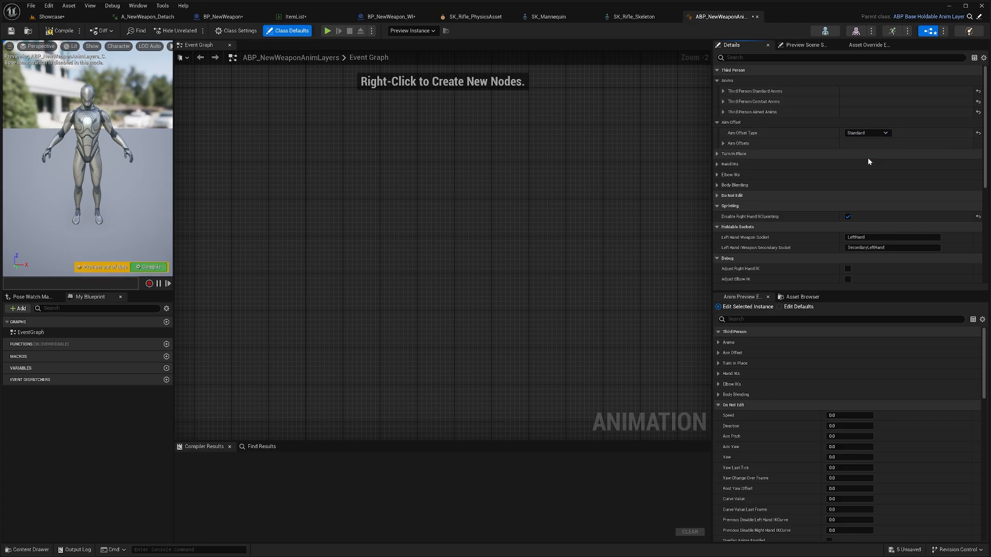
click(742, 144)
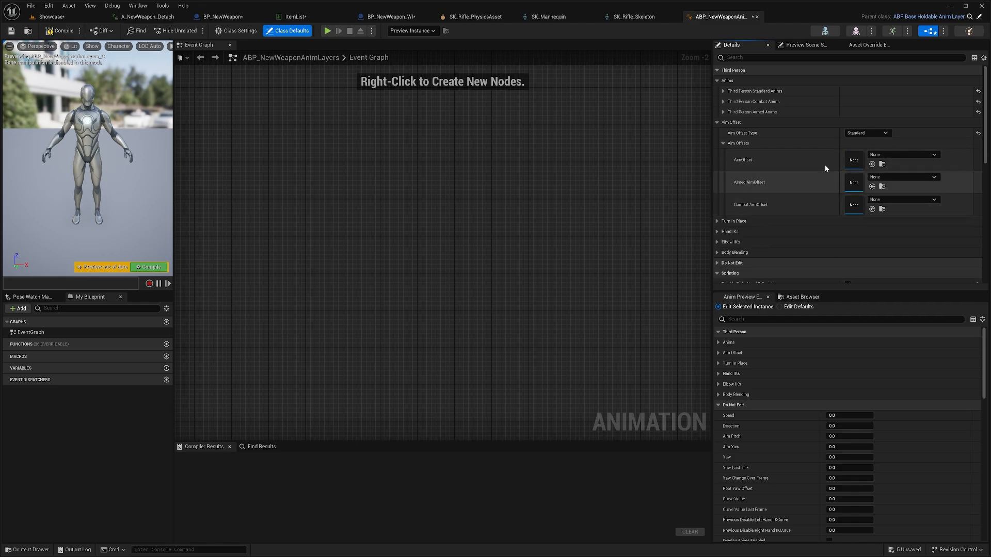
- Set the third-person Aim Offset Type to Procedural and review the montages assigned under Turn In Place
click(860, 134)
click(856, 148)
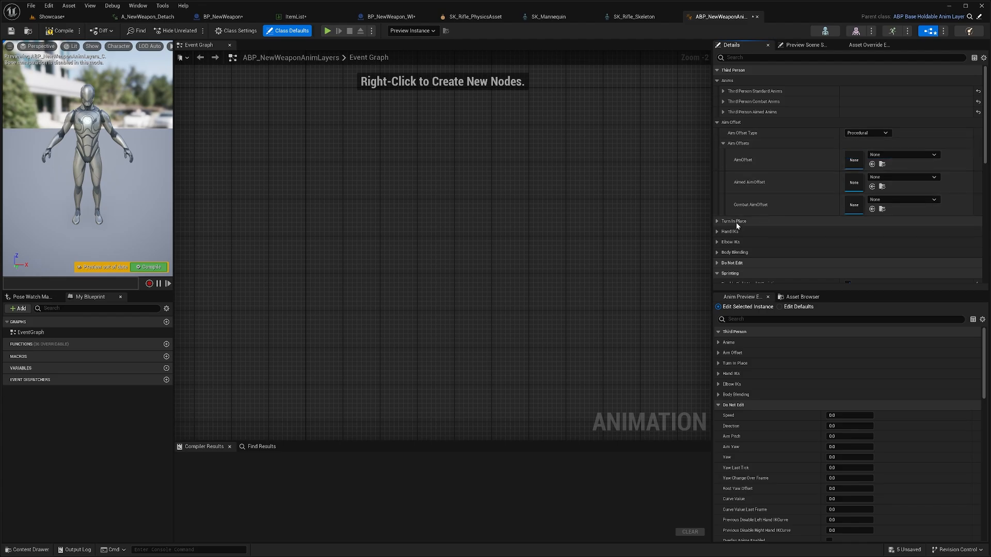
click(716, 222)
scroll(779, 227, down, 2)
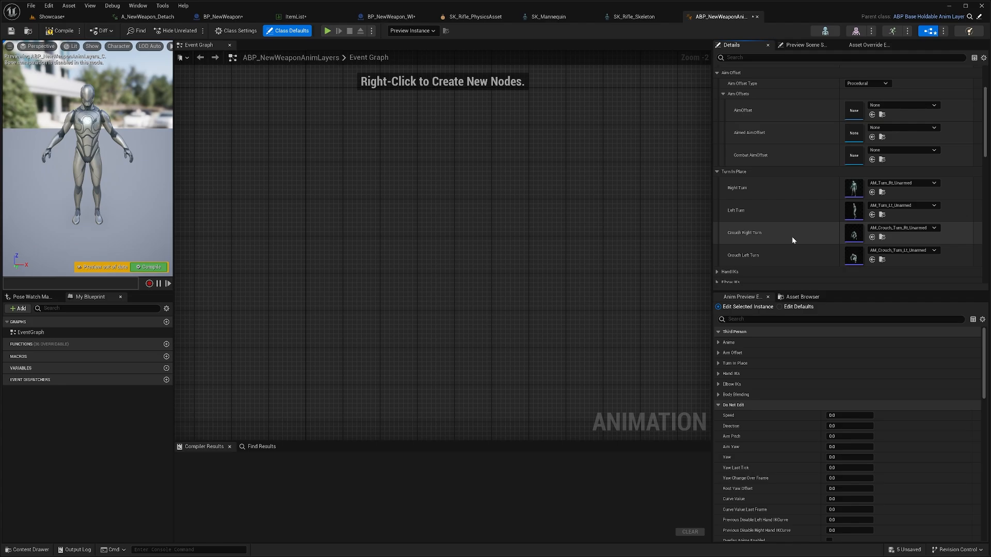
scroll(797, 245, down, 3)
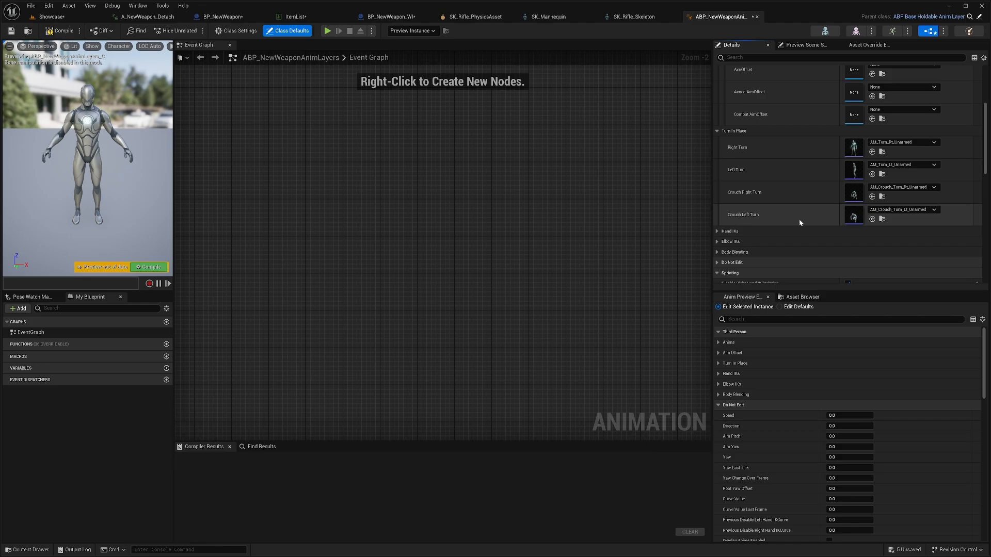
scroll(799, 219, down, 2)
scroll(761, 220, down, 1)
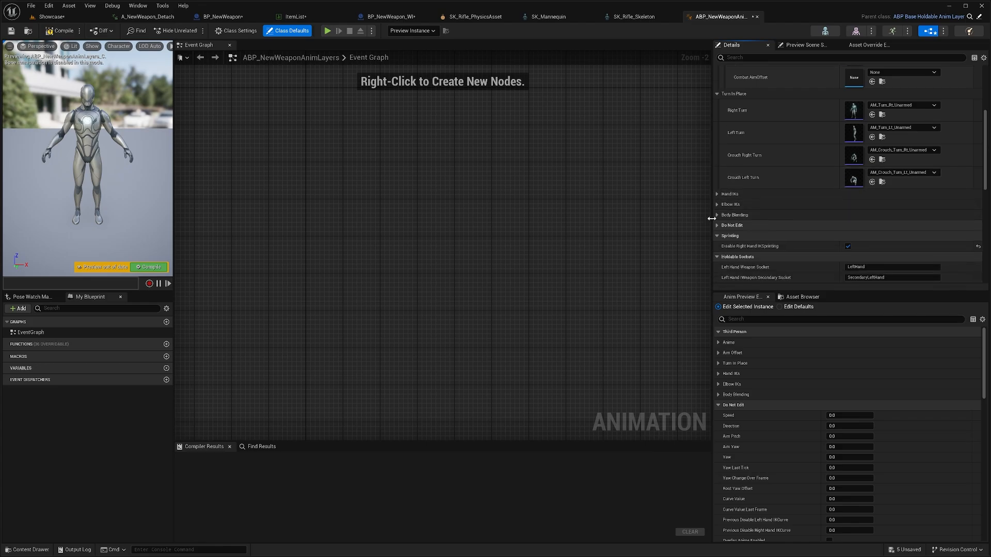
- Try the neck option as the Upper Lower Body Blend Bone and set it back to Spine
click(717, 214)
scroll(801, 217, down, 1)
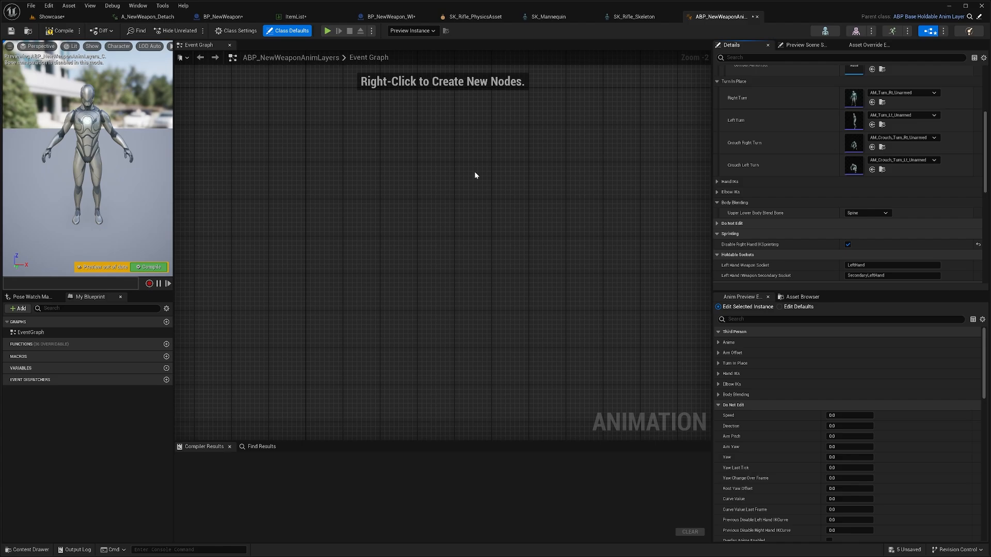
click(852, 228)
click(872, 213)
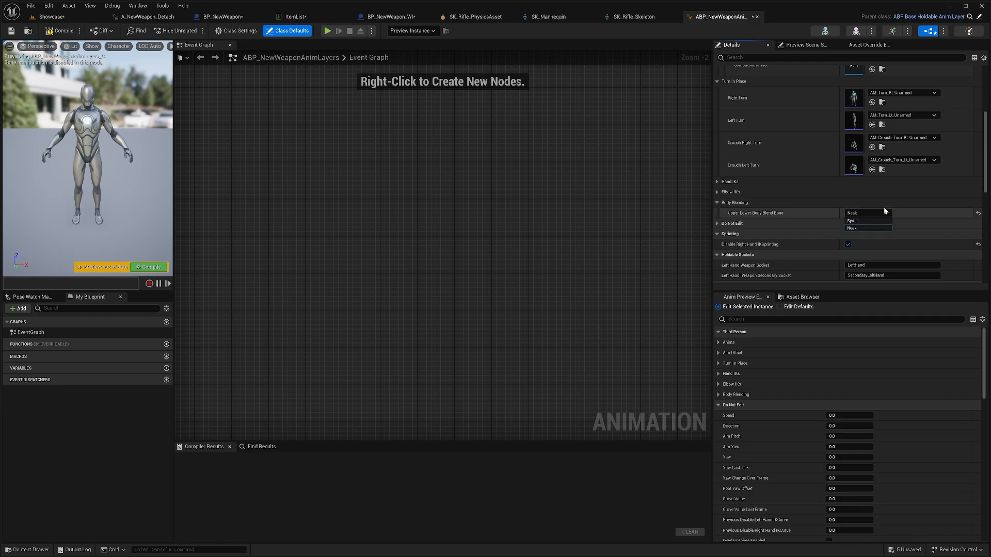
click(853, 221)
- Compare the Left Hand Weapon Socket name under Holdable Sockets with the socket in SK_Rifle_Skeleton
scroll(787, 212, down, 2)
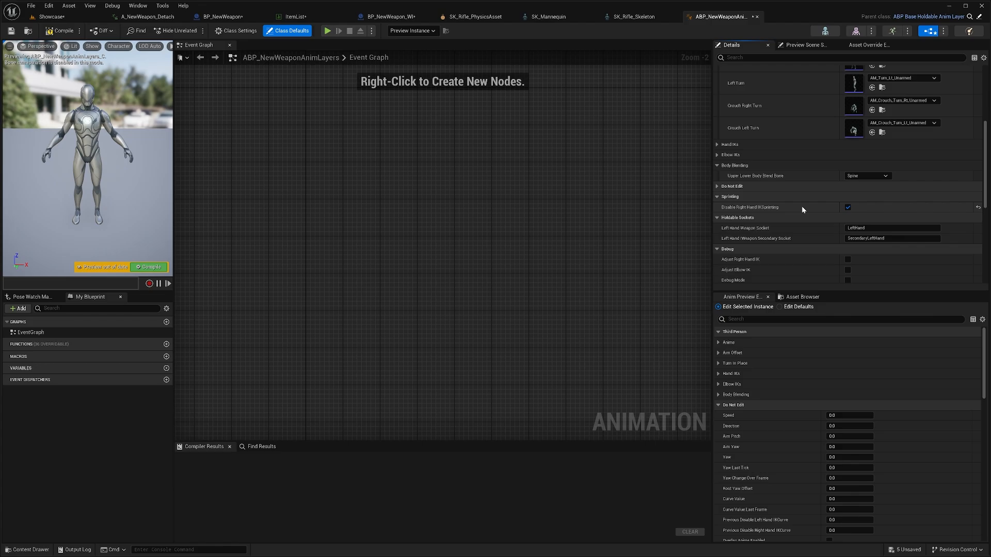
scroll(797, 217, down, 1)
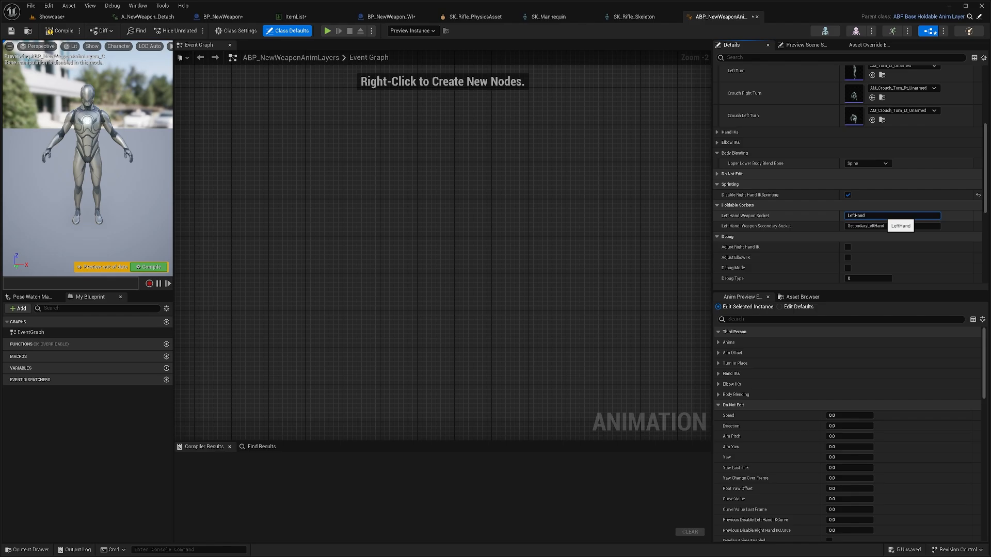
click(853, 216)
click(633, 21)
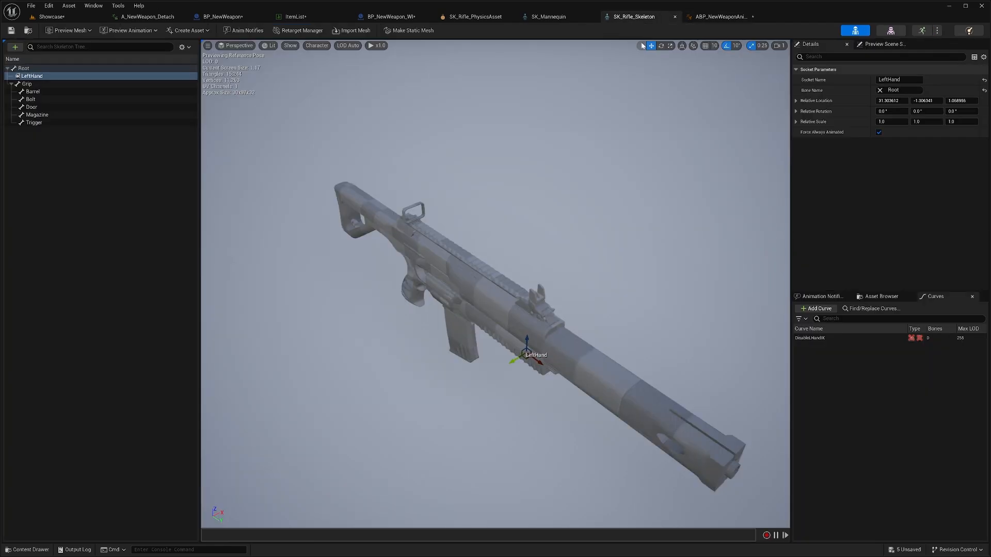
click(722, 17)
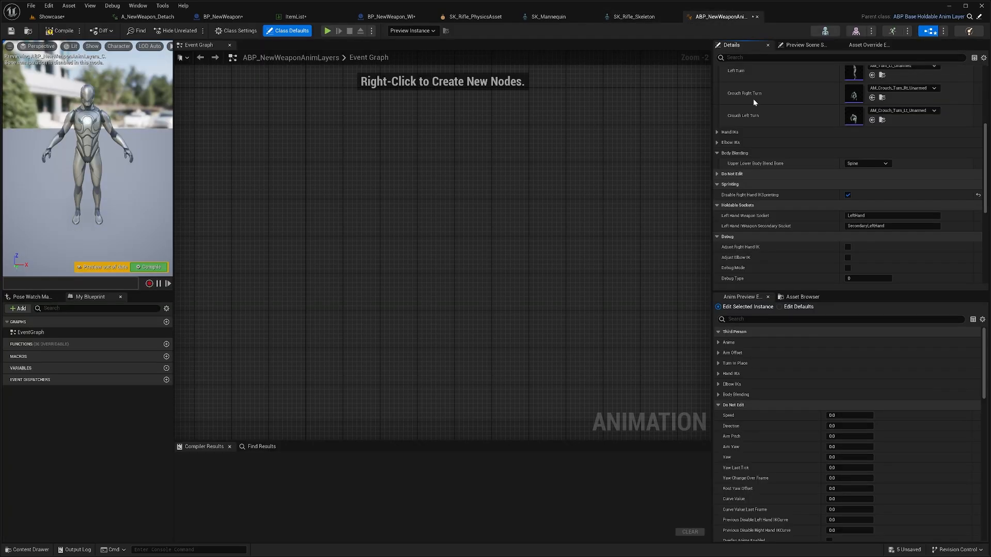
click(868, 216)
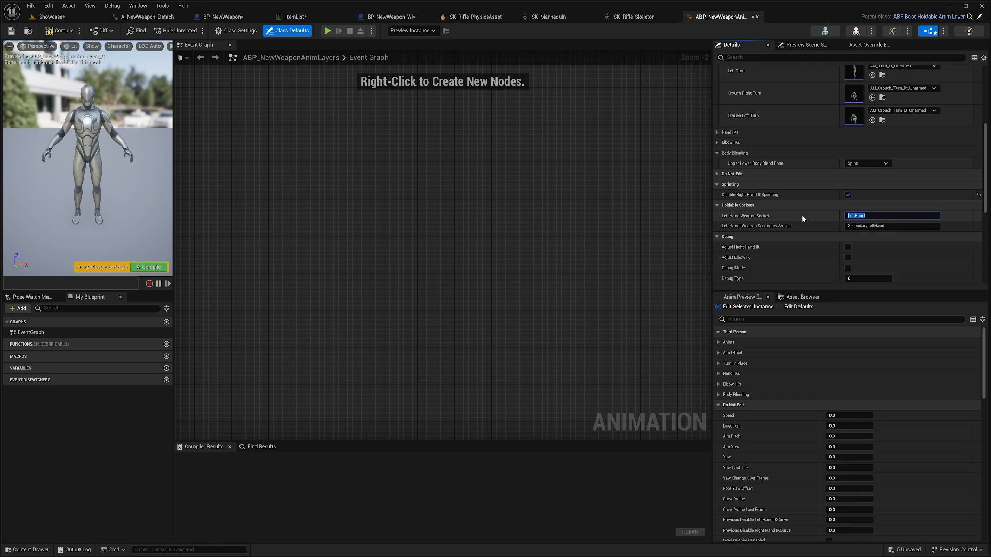
- Review the Debug options of the anim layers and read the description of Debug Type
scroll(801, 214, down, 2)
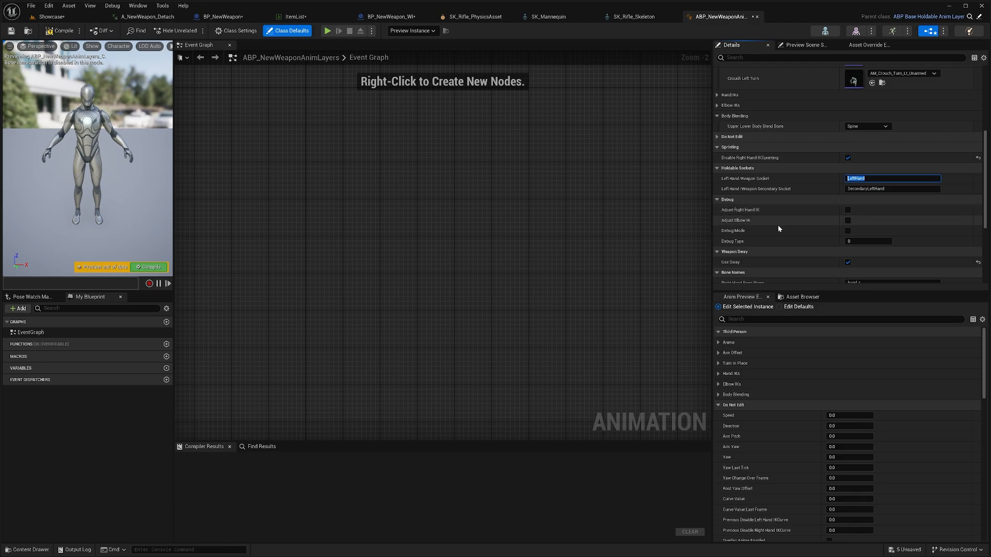
scroll(774, 231, down, 1)
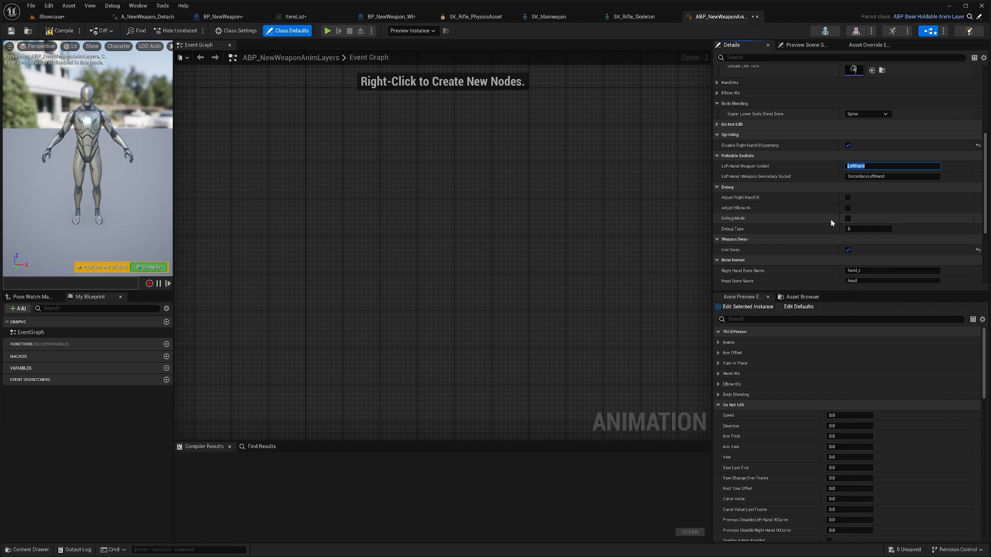
mouse_move(737, 230)
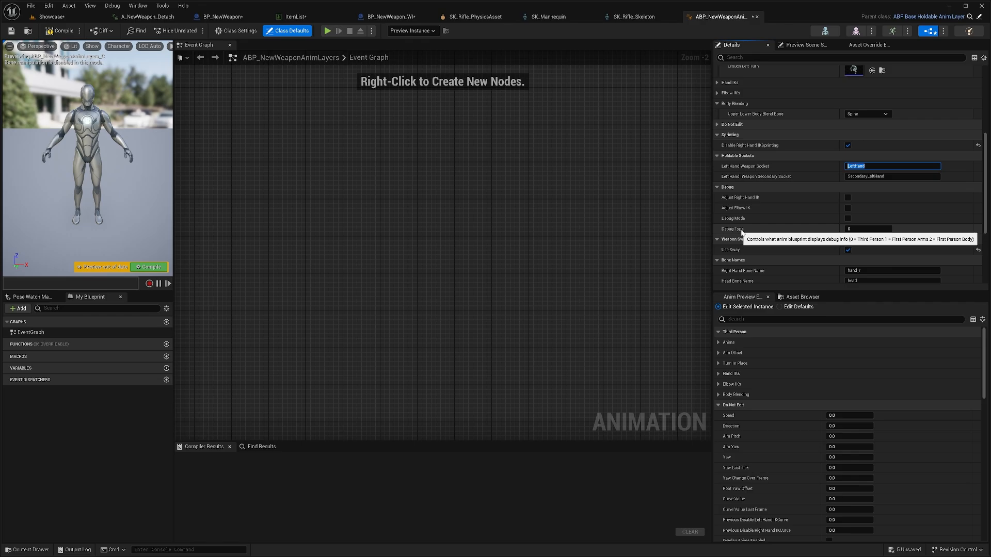
scroll(742, 230, down, 3)
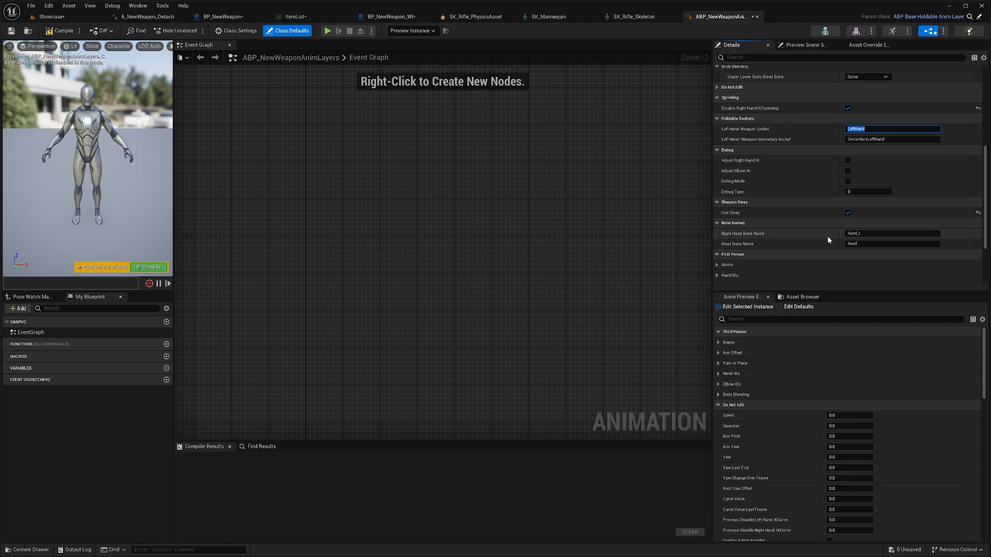
- Check the Right Hand Bone Name and Head Bone Name entries under Bone Names
click(887, 234)
double_click(882, 234)
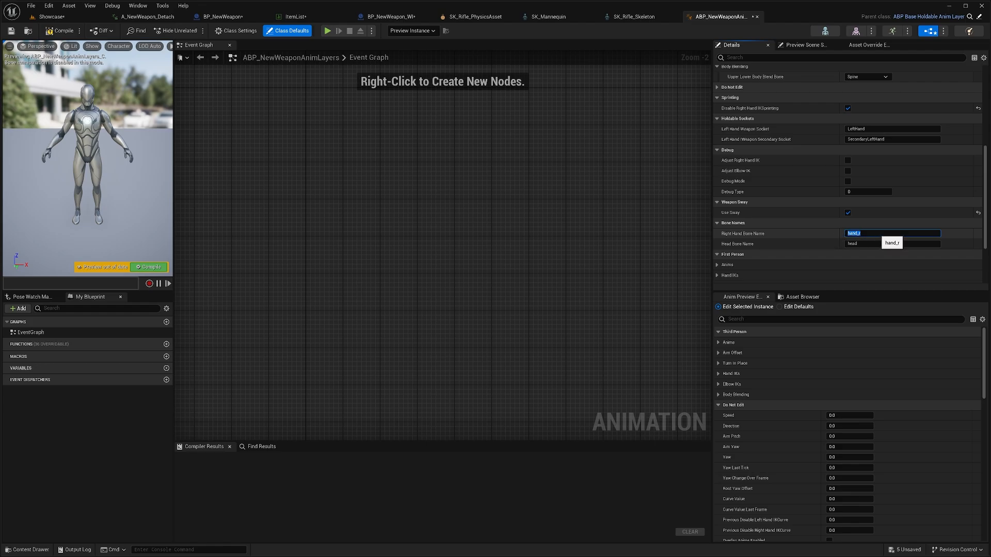
click(877, 244)
double_click(898, 244)
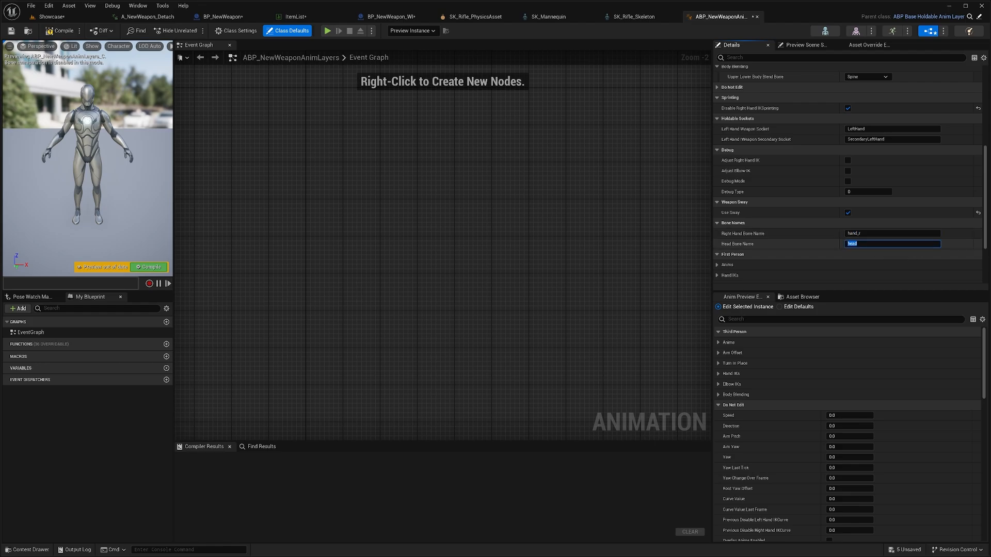
click(807, 245)
- Examine the idle, movement and jump animations assigned under First Person Combat Anims
scroll(806, 243, down, 3)
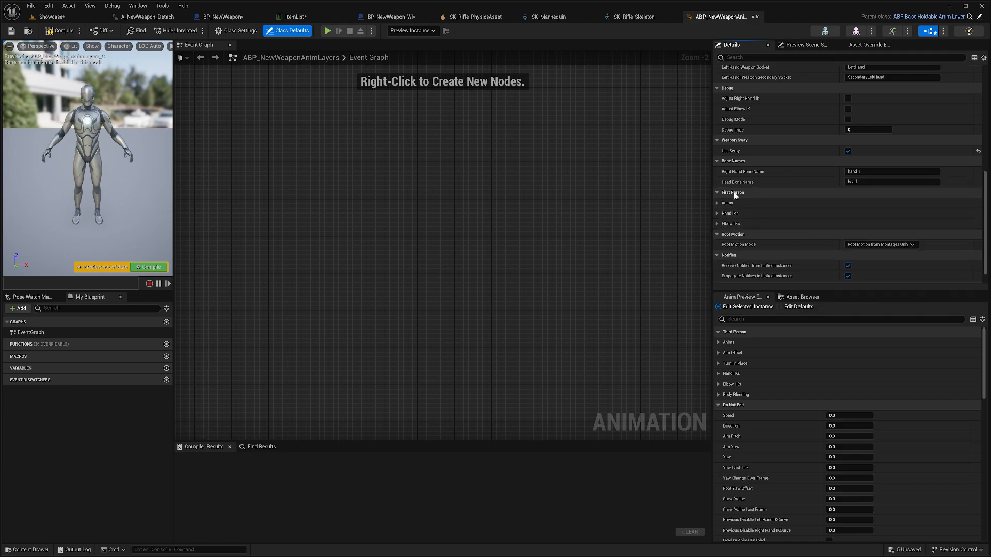
click(717, 203)
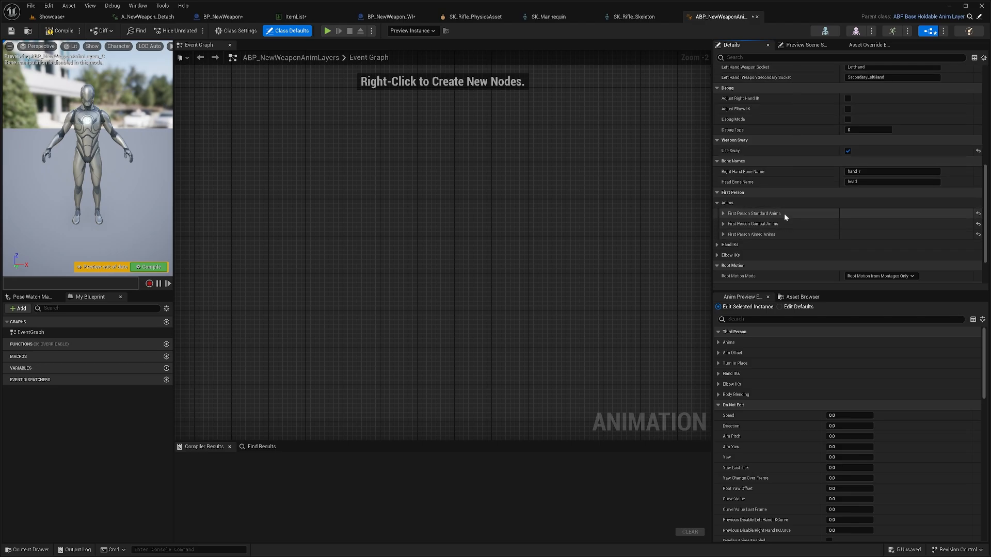
click(778, 224)
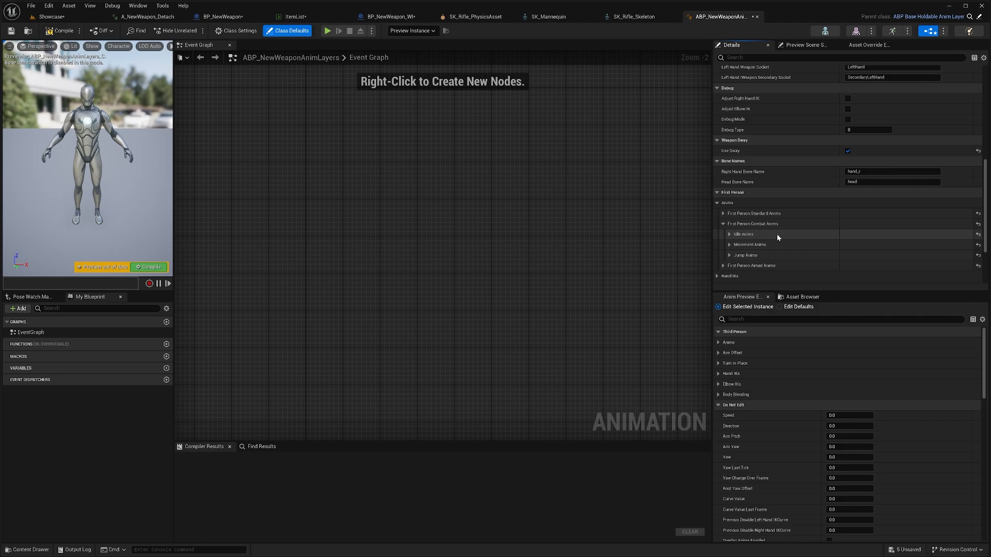
click(778, 234)
scroll(806, 235, down, 3)
click(767, 215)
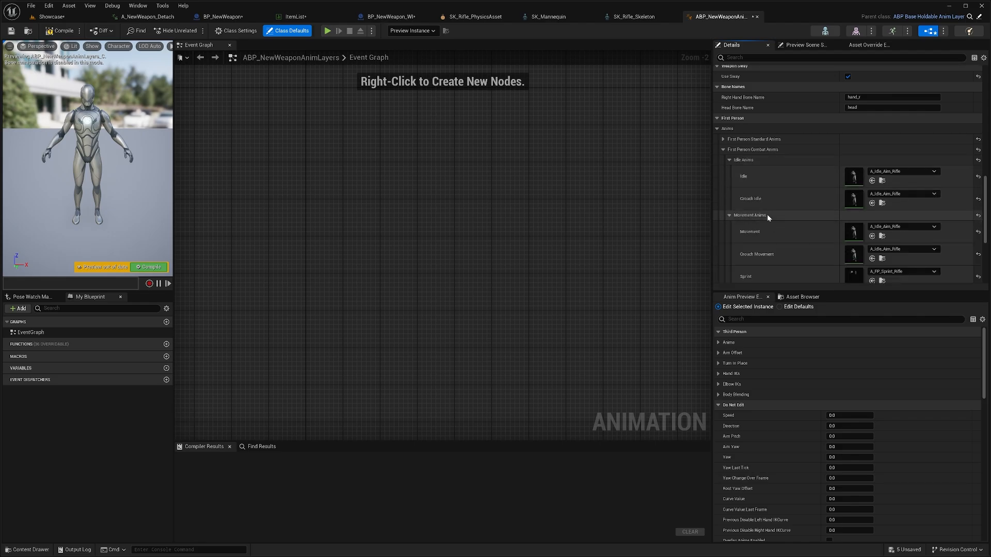
scroll(776, 240, down, 2)
click(766, 245)
scroll(794, 238, down, 1)
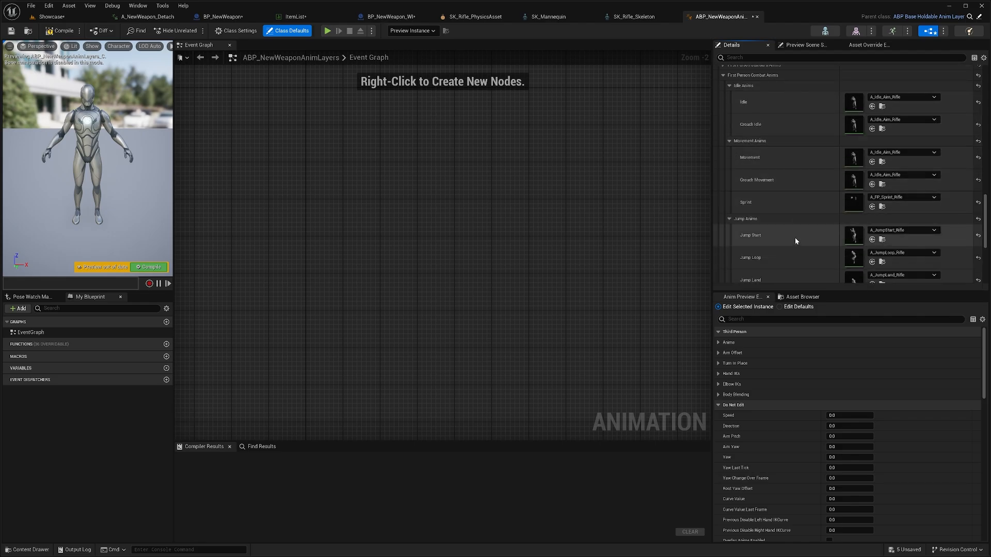
scroll(796, 241, down, 1)
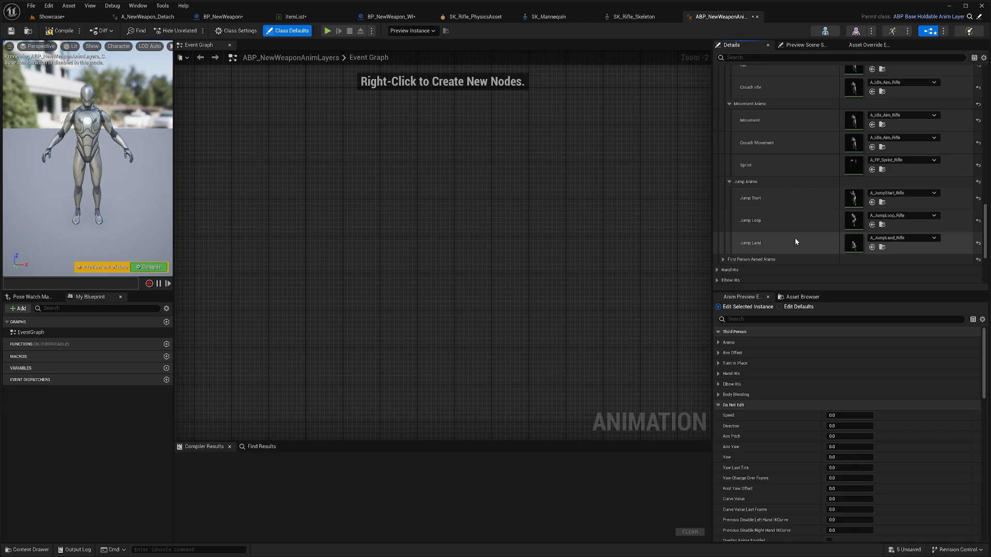
scroll(794, 238, down, 1)
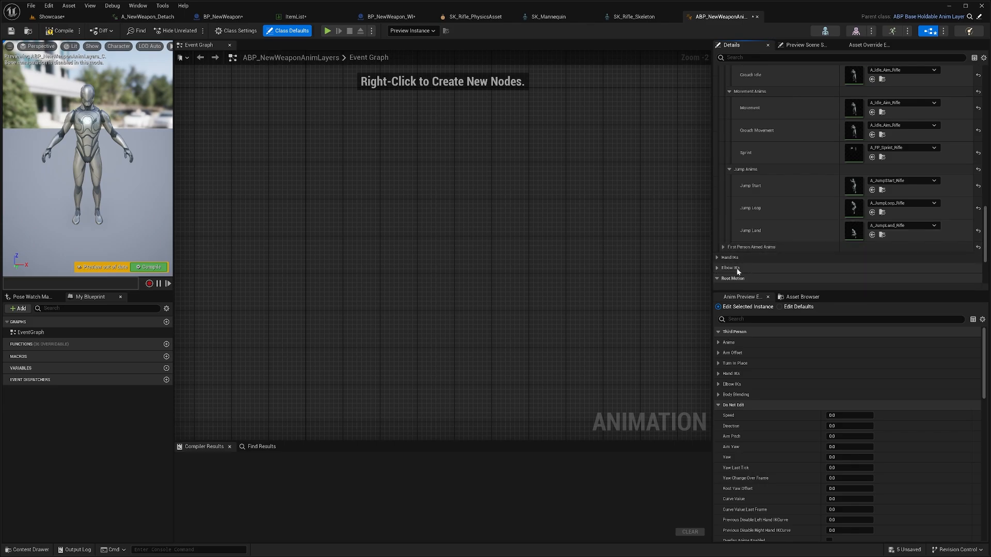
scroll(754, 267, up, 4)
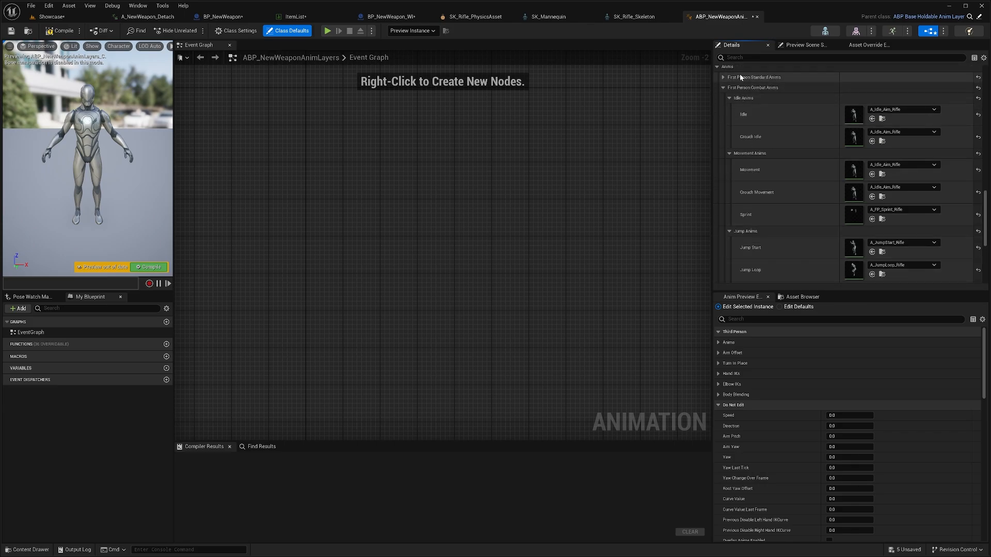
scroll(781, 255, down, 3)
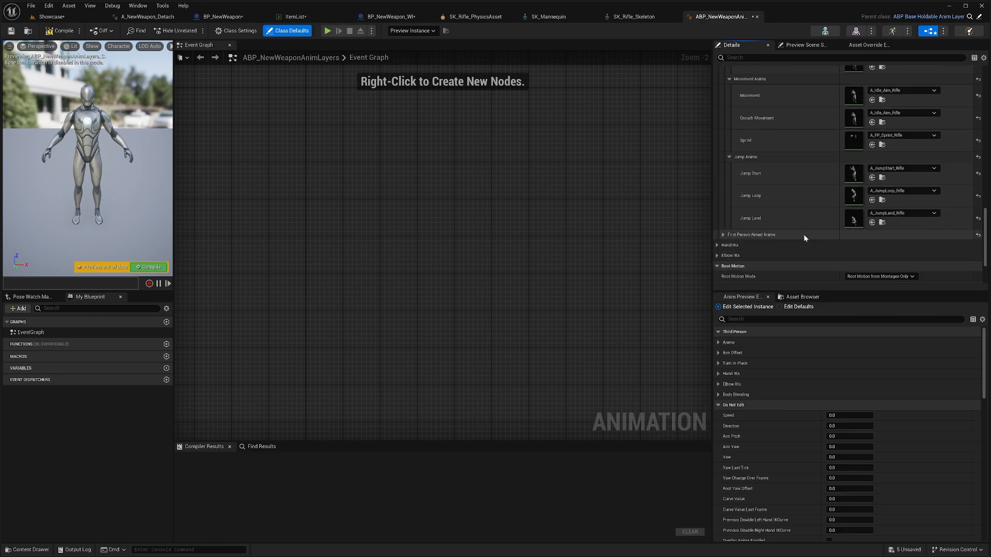
scroll(805, 217, up, 4)
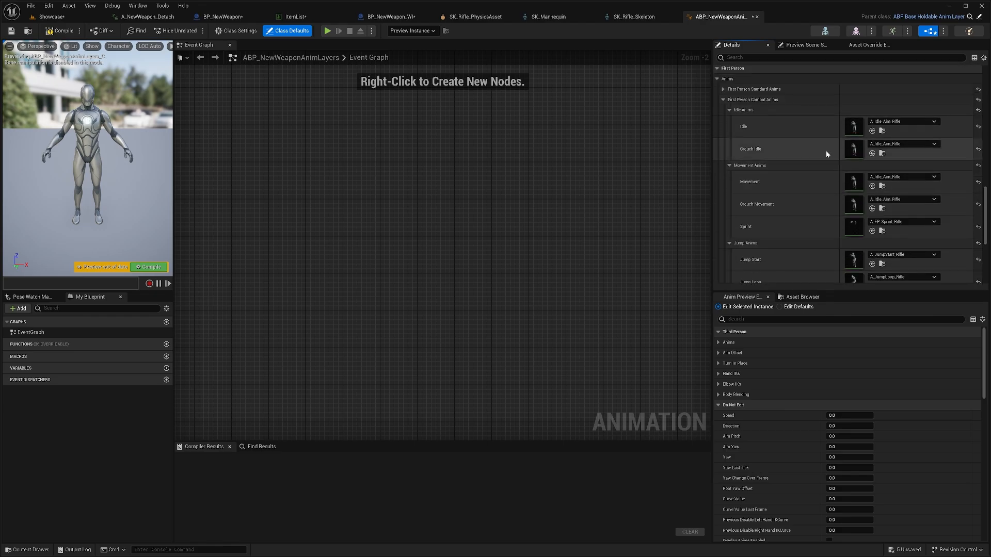
scroll(805, 181, up, 1)
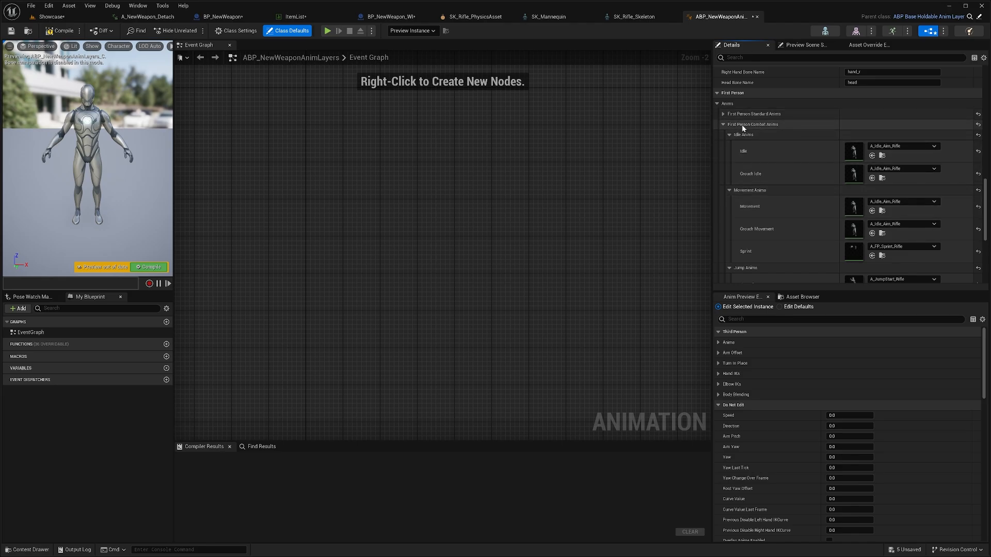
- Copy the First Person Combat Anims values and bring up the paste option for First Person Aimed Anims
click(723, 125)
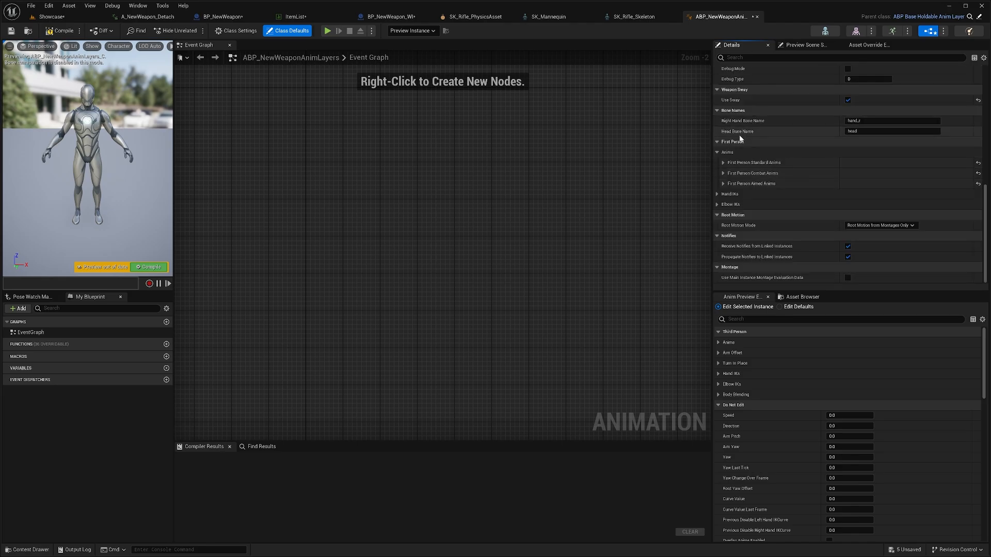
right_click(758, 175)
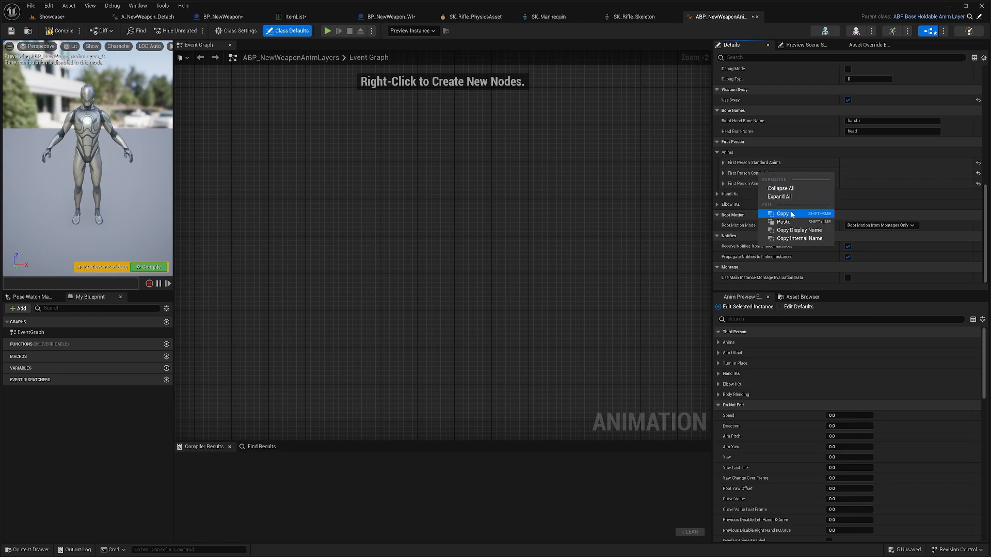
click(787, 211)
right_click(757, 185)
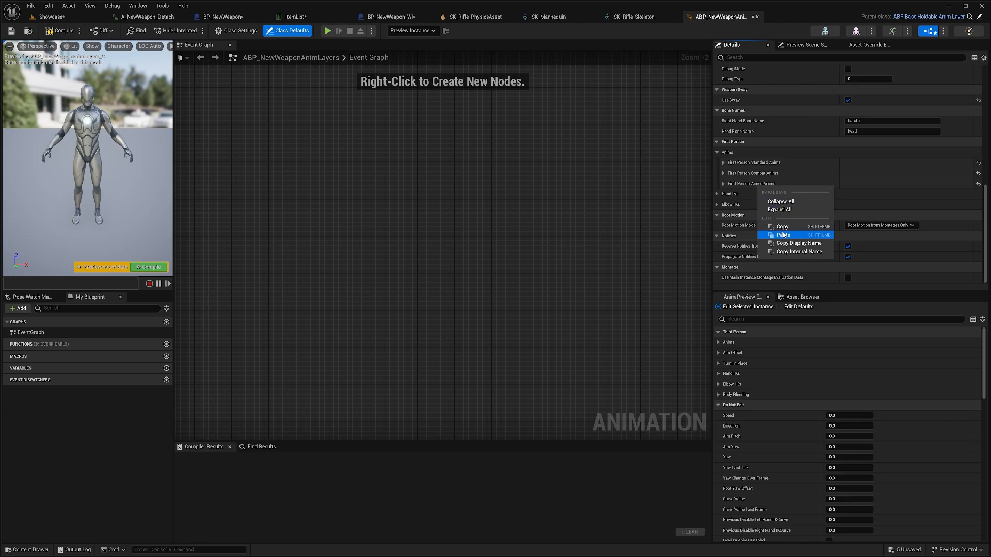
click(746, 184)
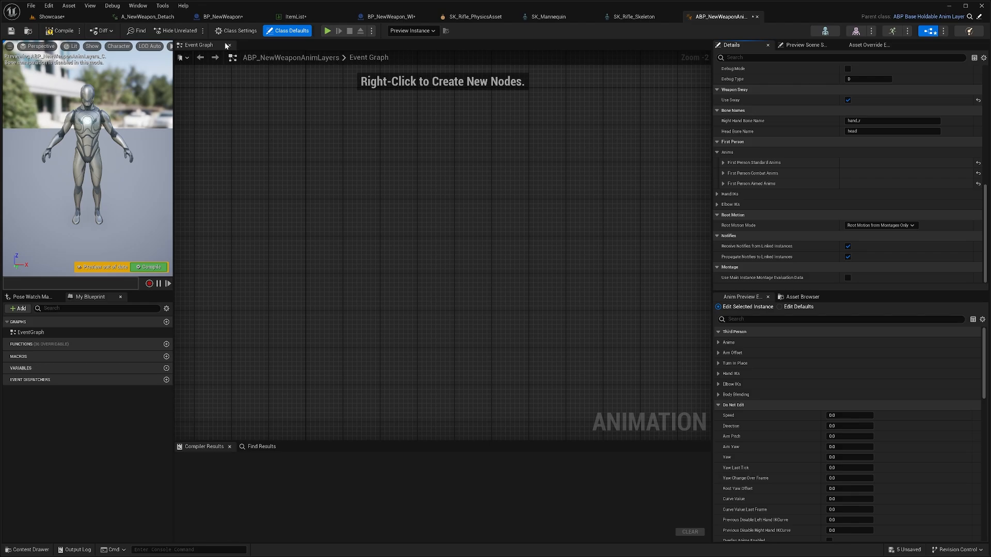
- Return to the BP_NewWeapon blueprint and clear the property search so all class defaults are listed
click(221, 17)
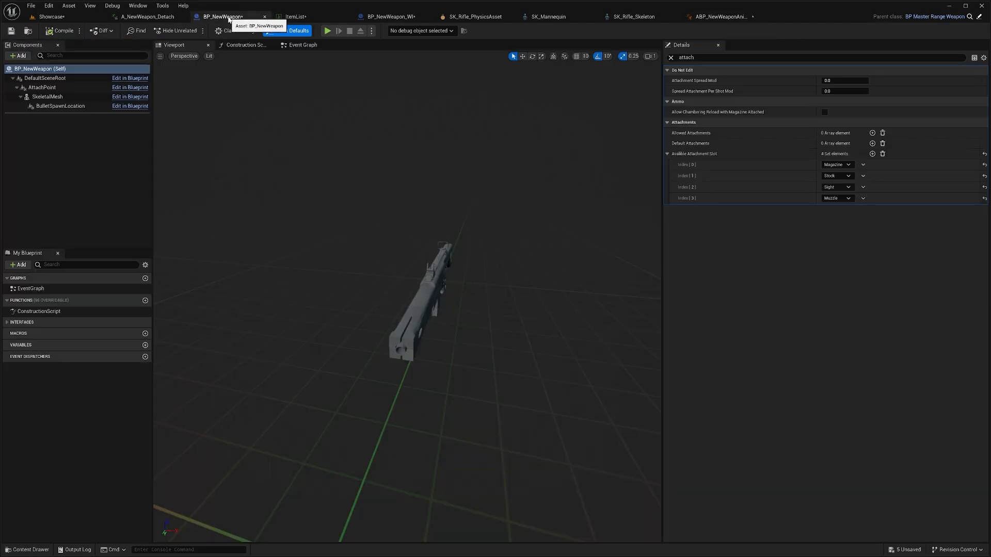
click(687, 57)
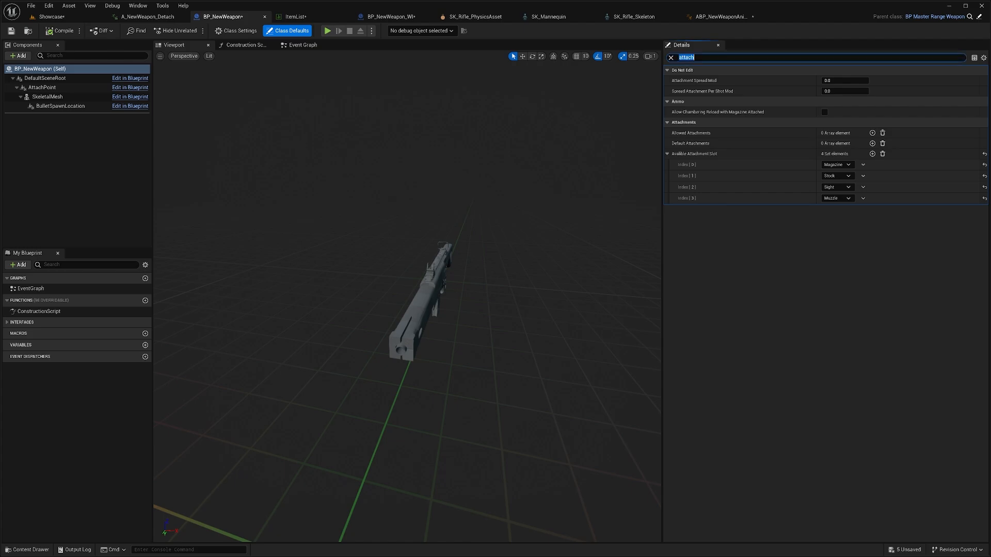
key(BackSpace)
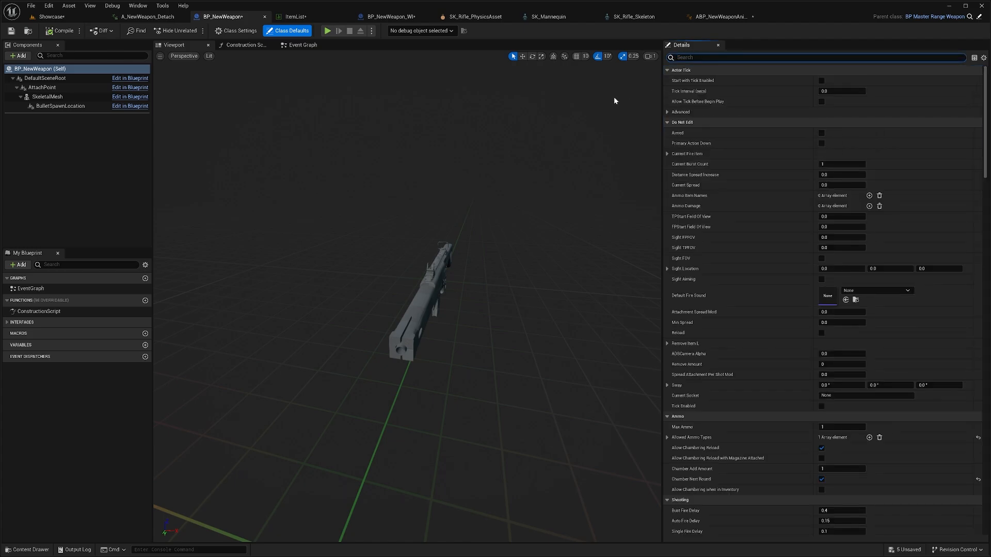
- Find the Animation Layer property and assign ABP_NewWeaponAnimLayers to the SKM_Manny entry
text(animat)
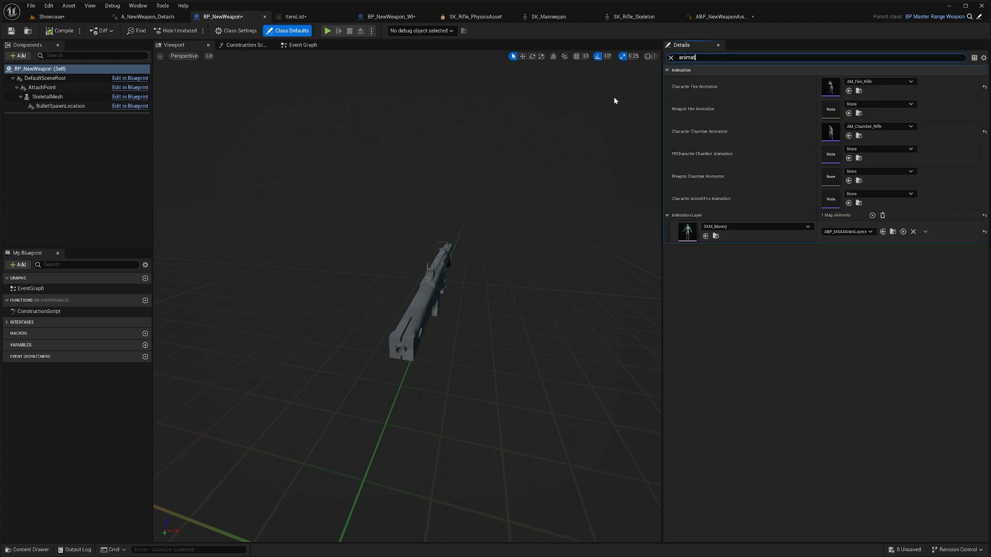
text(ion layer)
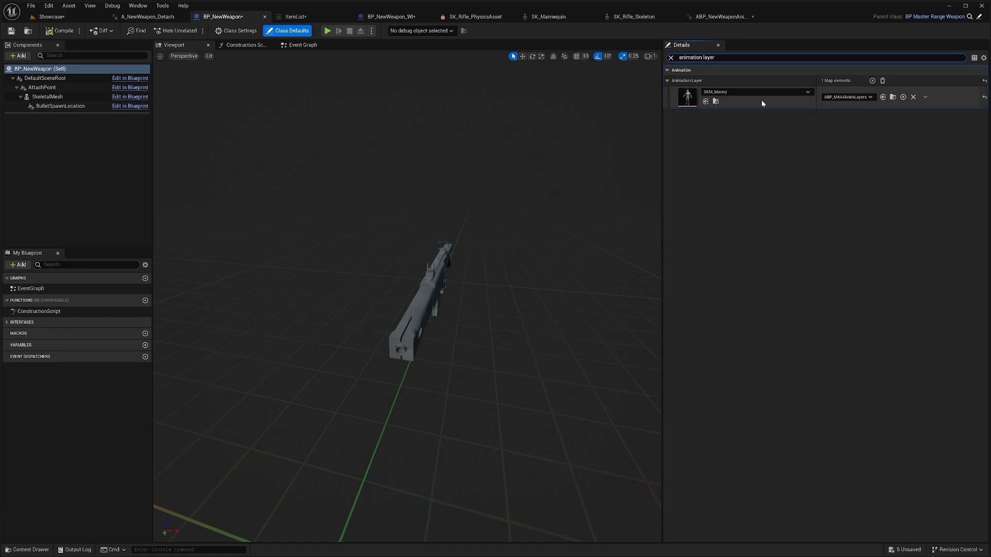
click(850, 98)
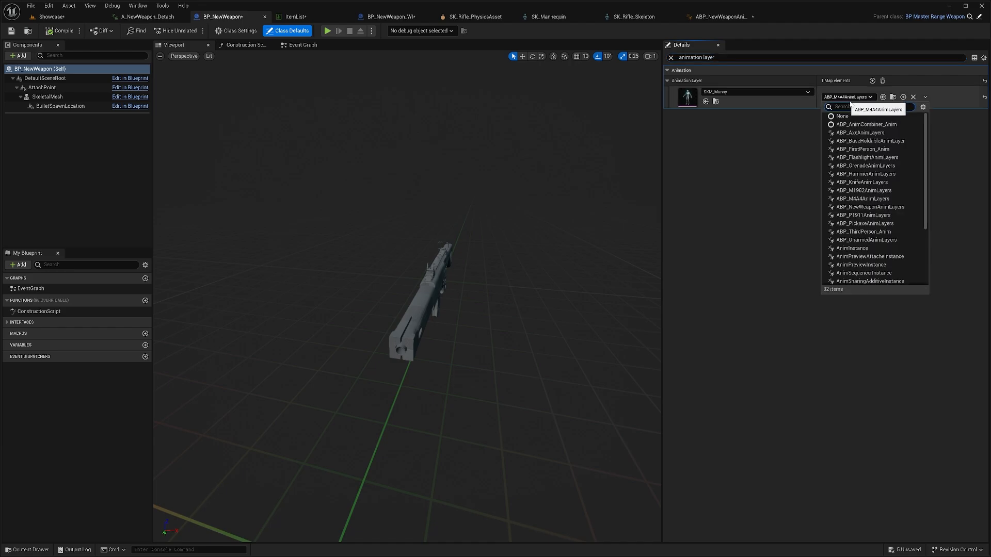
text(newweapon)
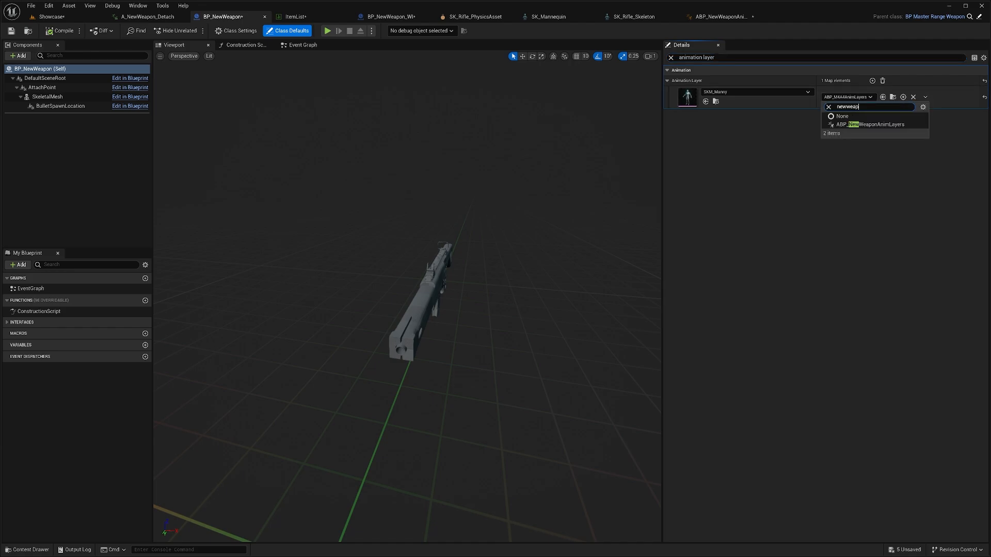
click(867, 124)
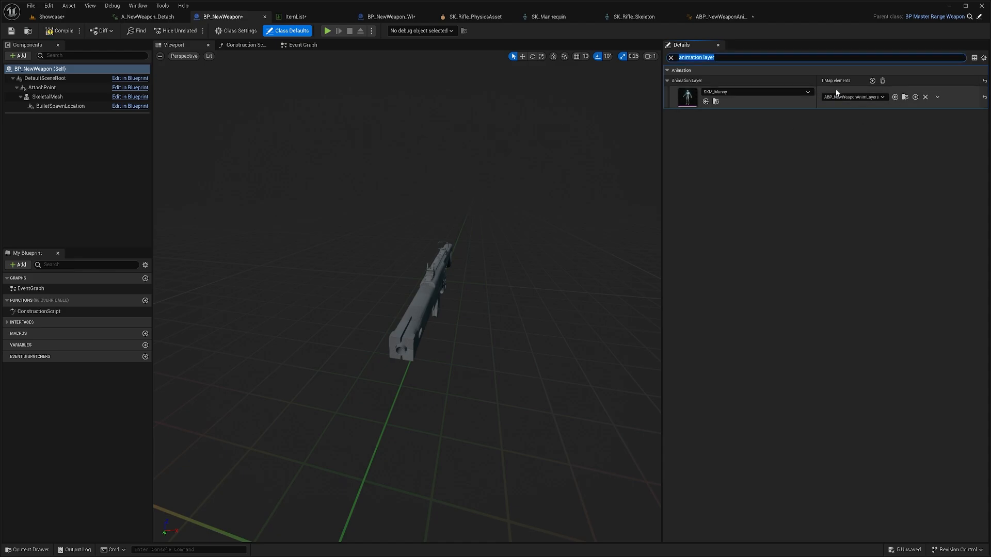
click(681, 146)
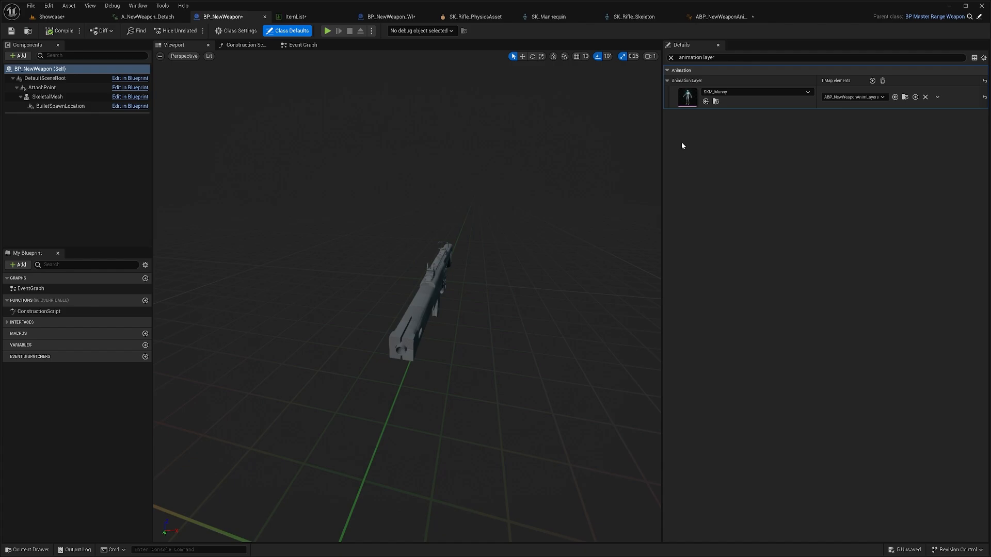
- Copy the hand_rNewWeapon socket name from SK_Mannequin and set it as the Hold Socket of BP_NewWeapon
click(735, 57)
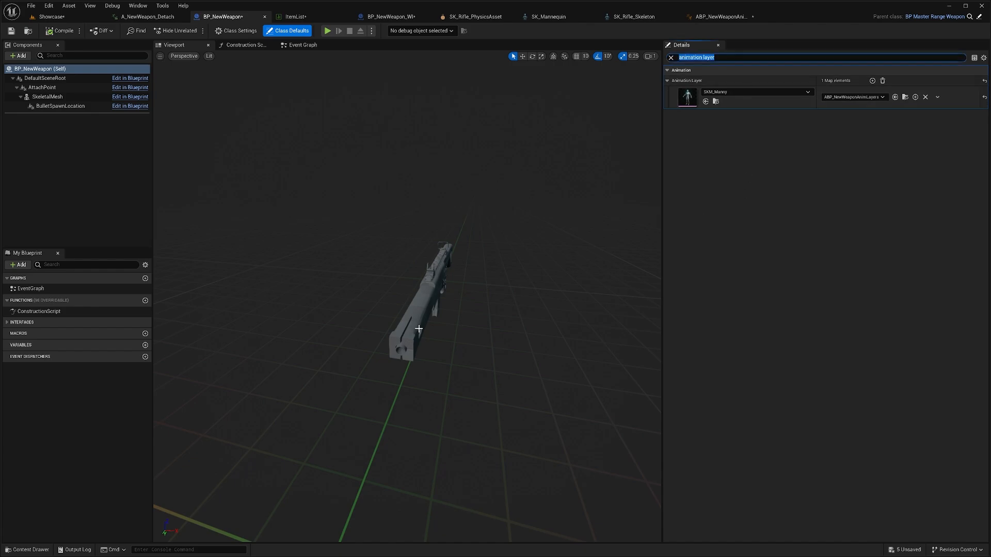
text(socket)
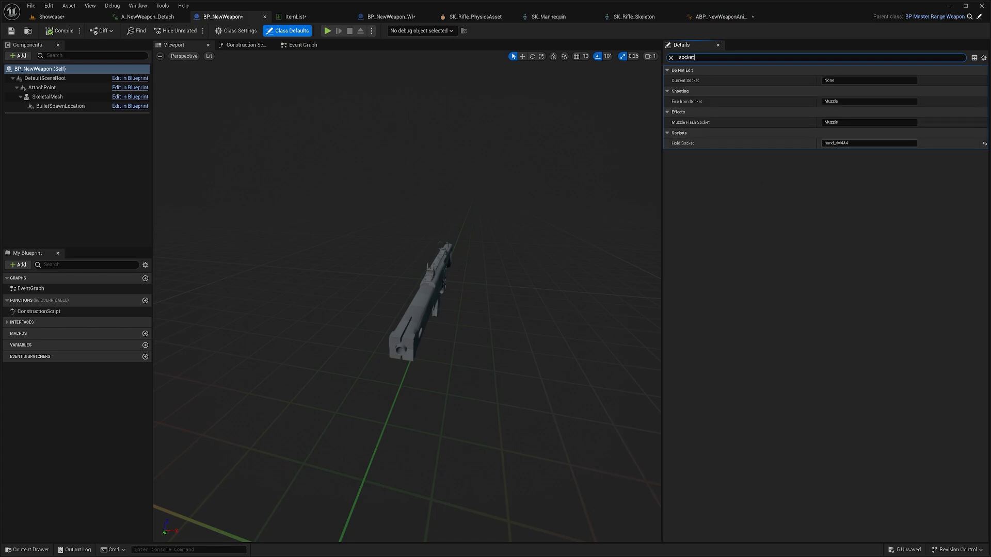
click(548, 17)
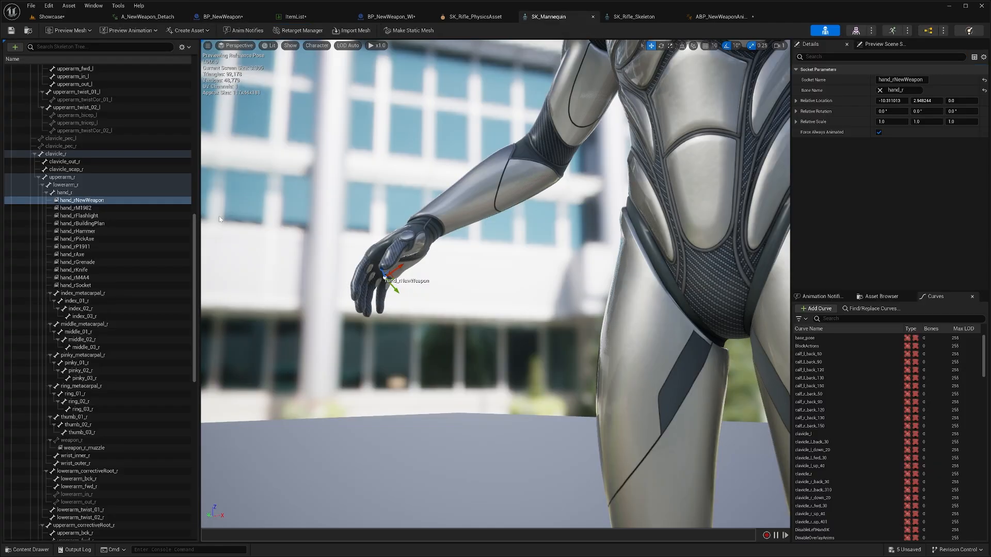
double_click(96, 205)
key(ctrl+c)
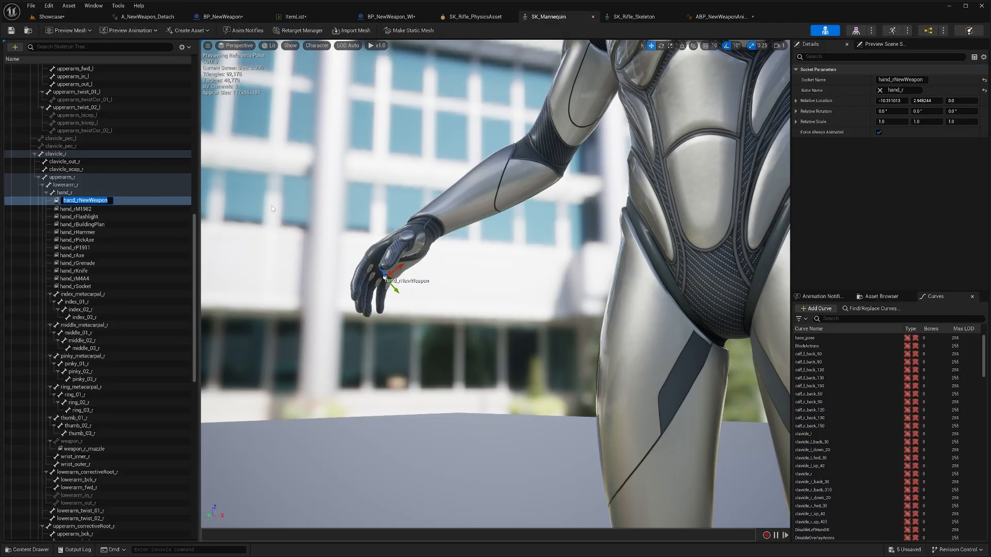
click(260, 19)
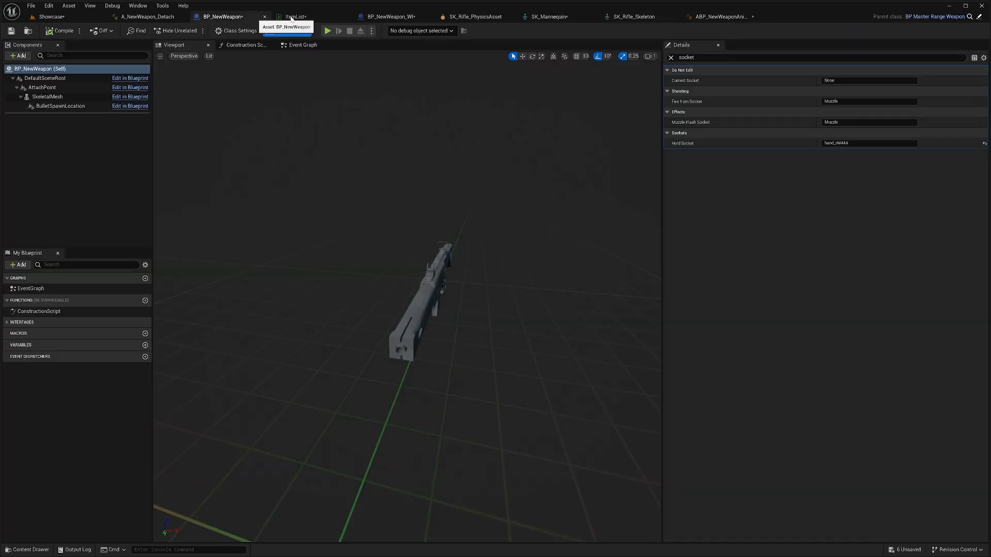
click(872, 144)
key(ctrl+v)
key(Return)
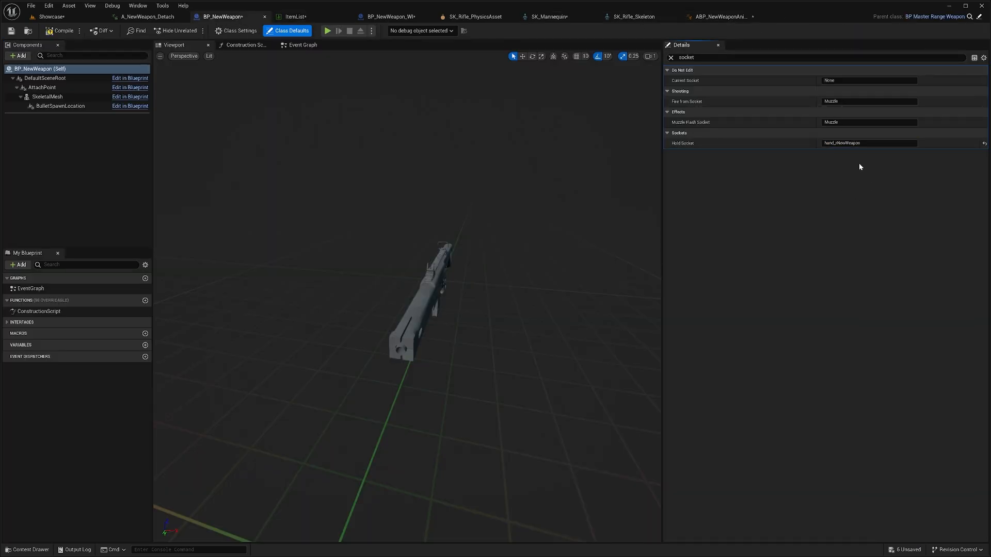
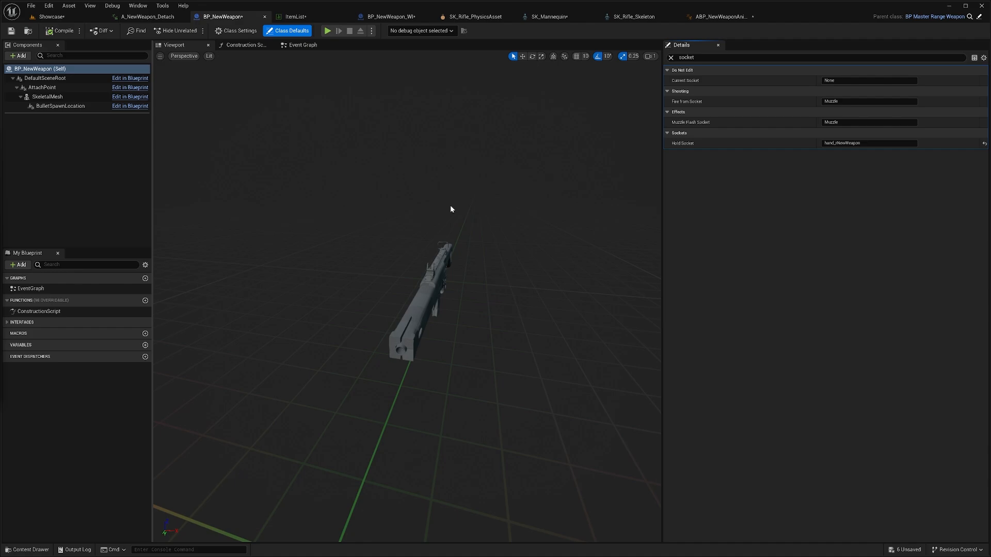
- Compile the ABP_NewWeaponAnimLayers blueprint and return to the Showcase level
click(725, 17)
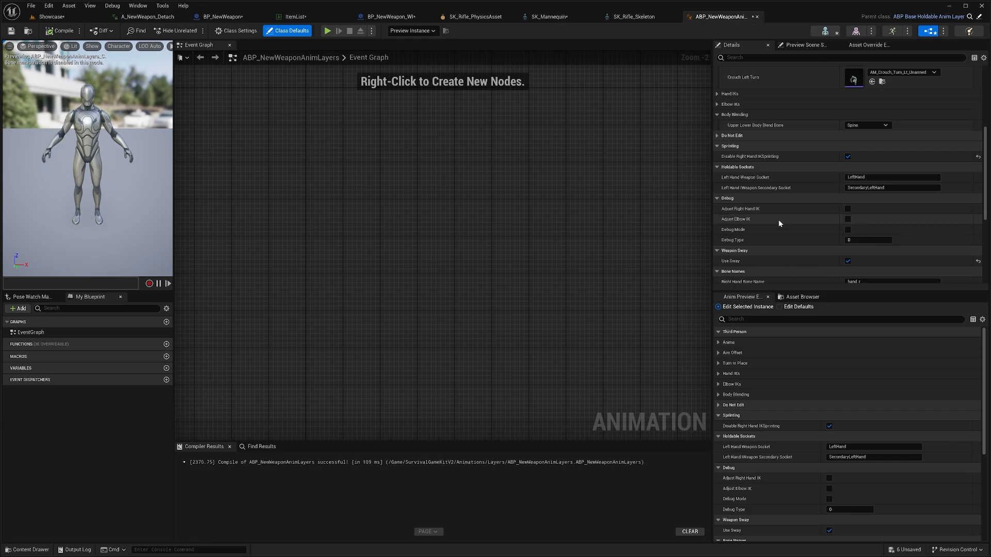
click(58, 32)
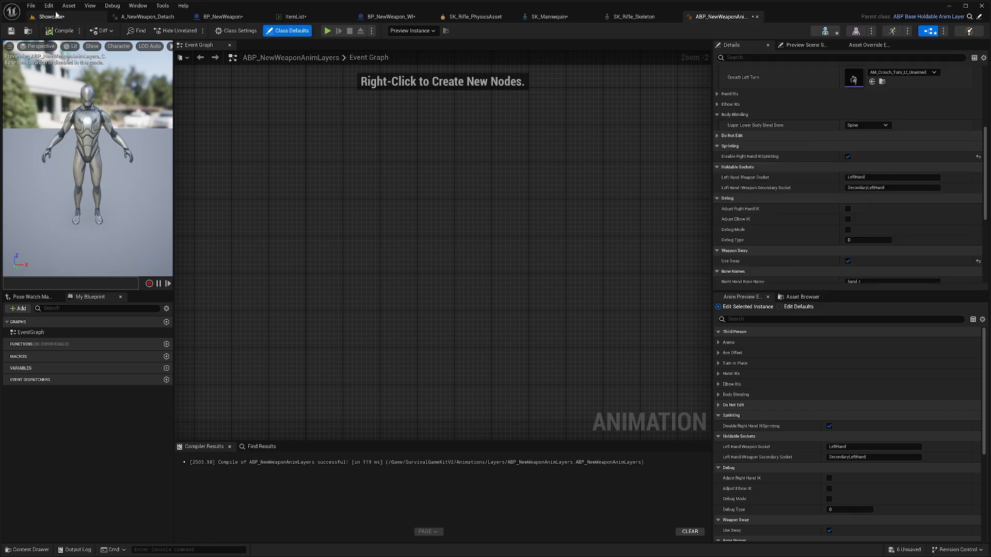
click(60, 21)
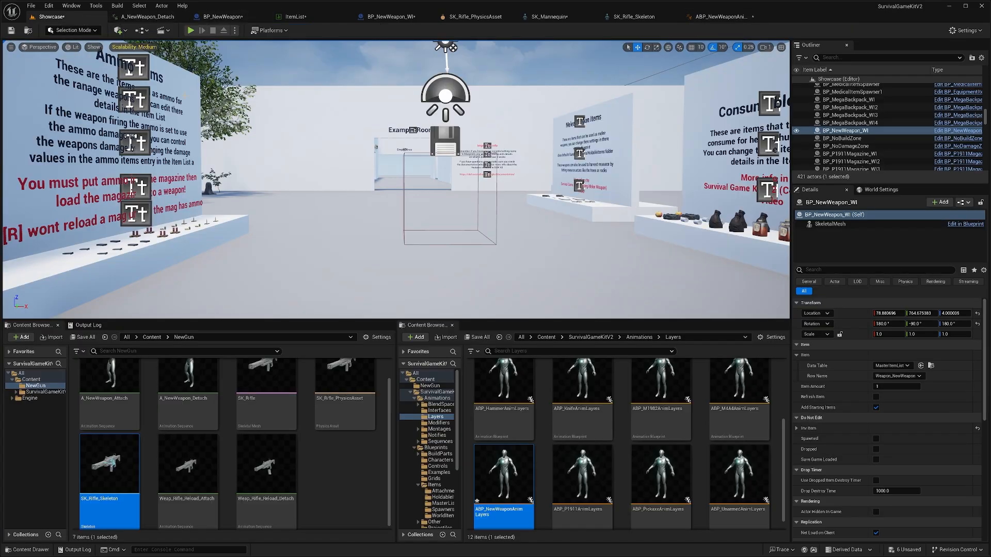
- Play the level, equip the New Weapon from the floor and release the mouse cursor from the game
click(190, 30)
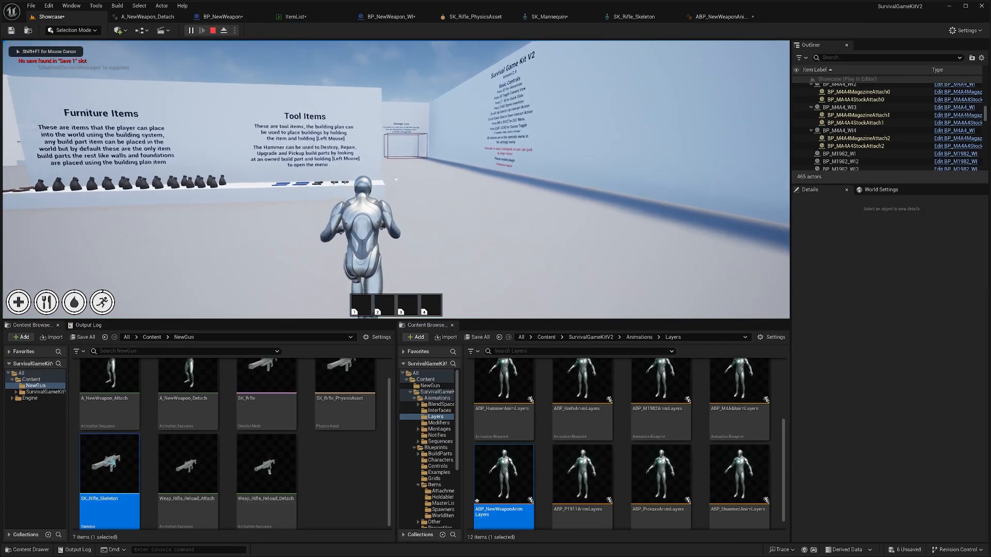
key(w)
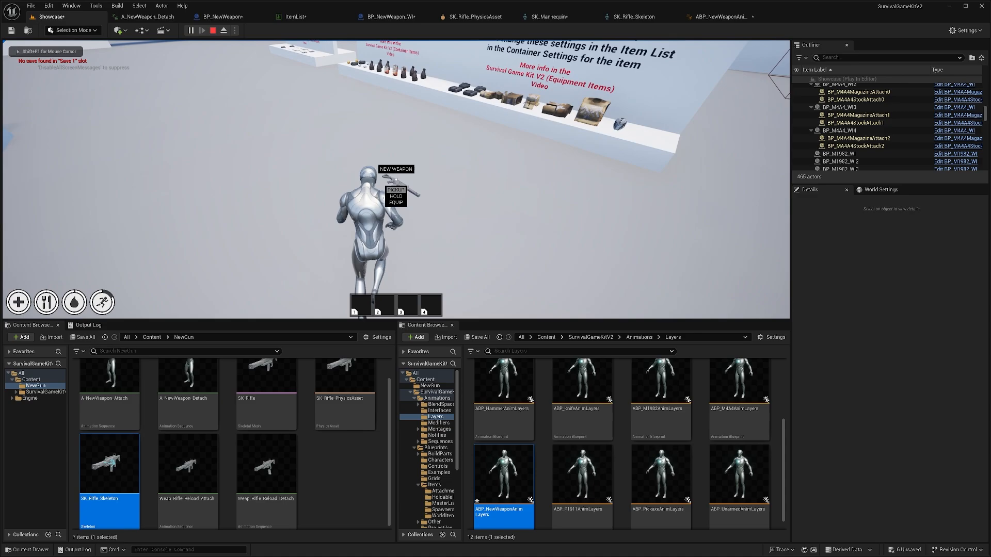
key(e)
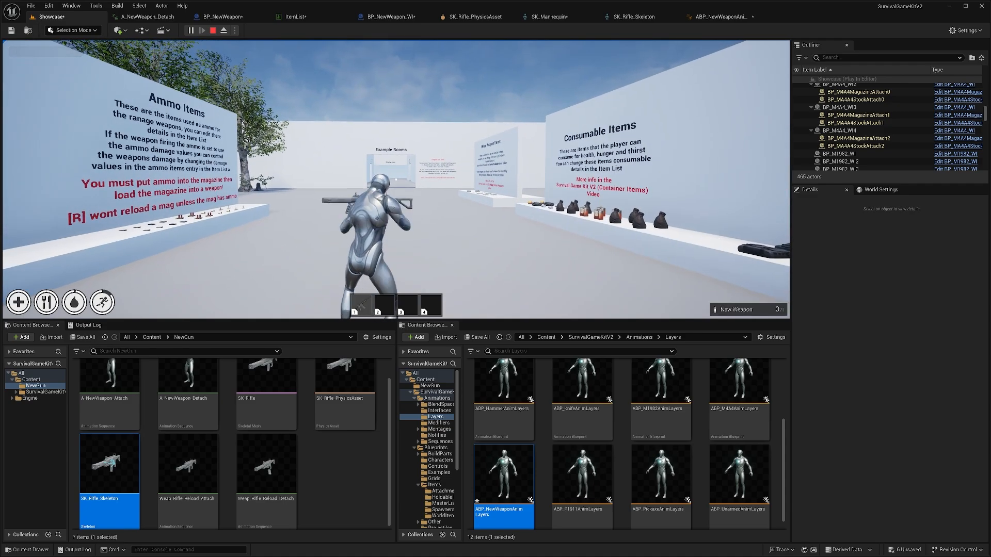
key(w)
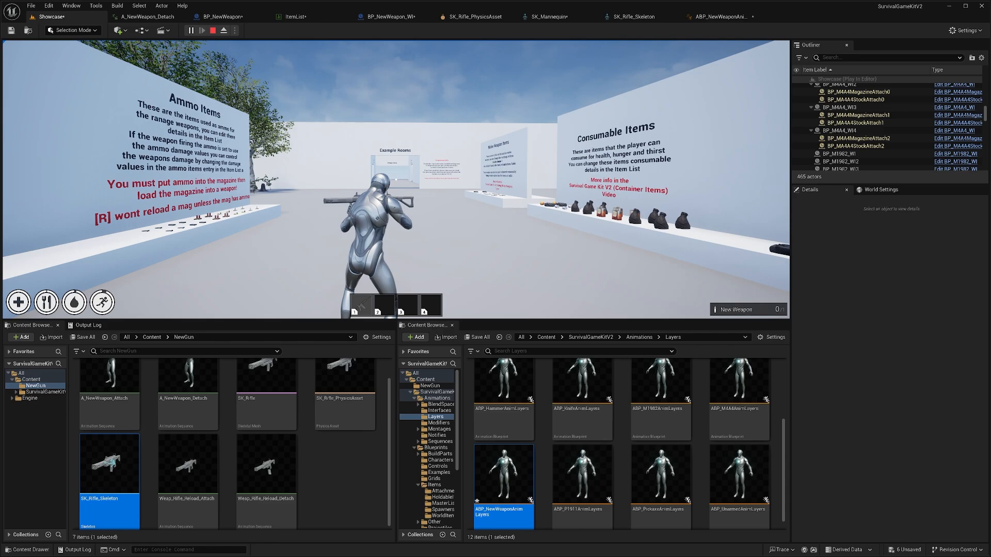
key(shift+F1)
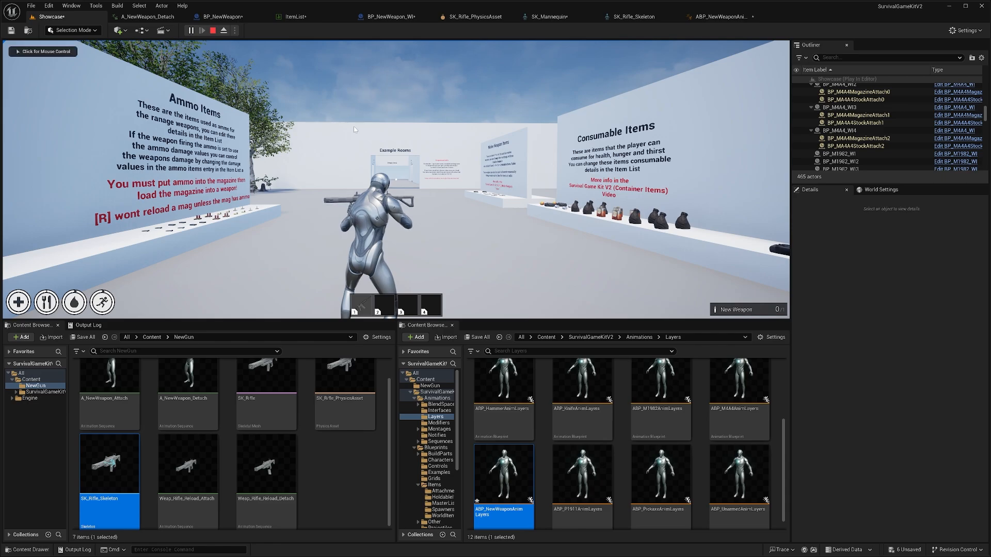
- Detach SK_Mannequin into a smaller floating window and show the running Showcase level behind it
click(553, 19)
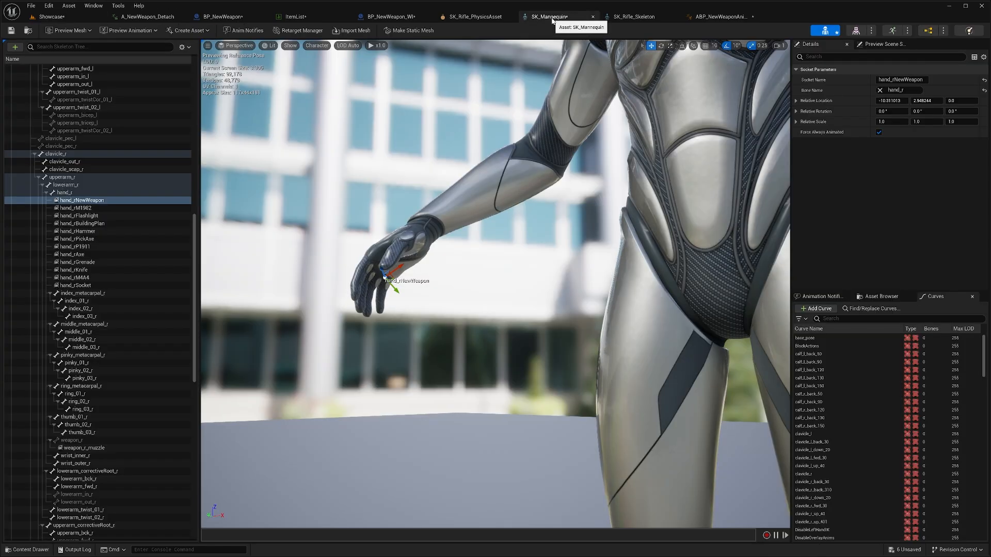
drag(552, 21, 586, 190)
drag(711, 298, 971, 544)
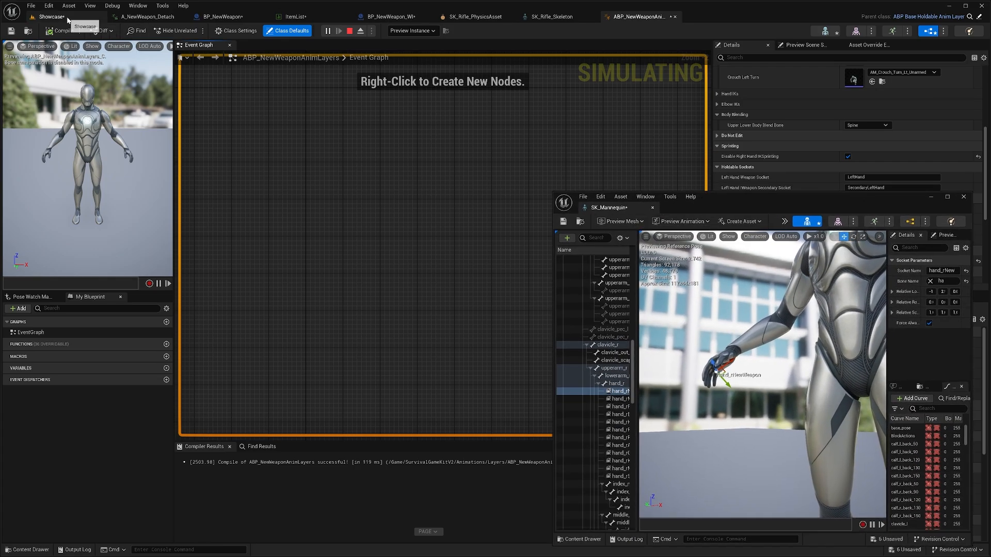
click(69, 20)
- Rotate the hand_rNewWeapon socket 90 degrees about its Z axis
right_drag(658, 395, 658, 395)
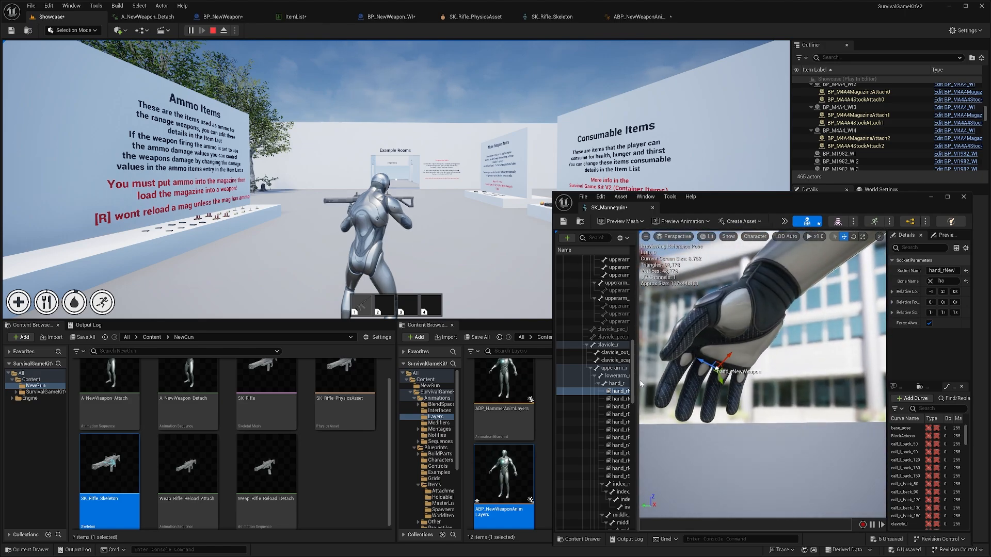
key(e)
drag(756, 353, 759, 339)
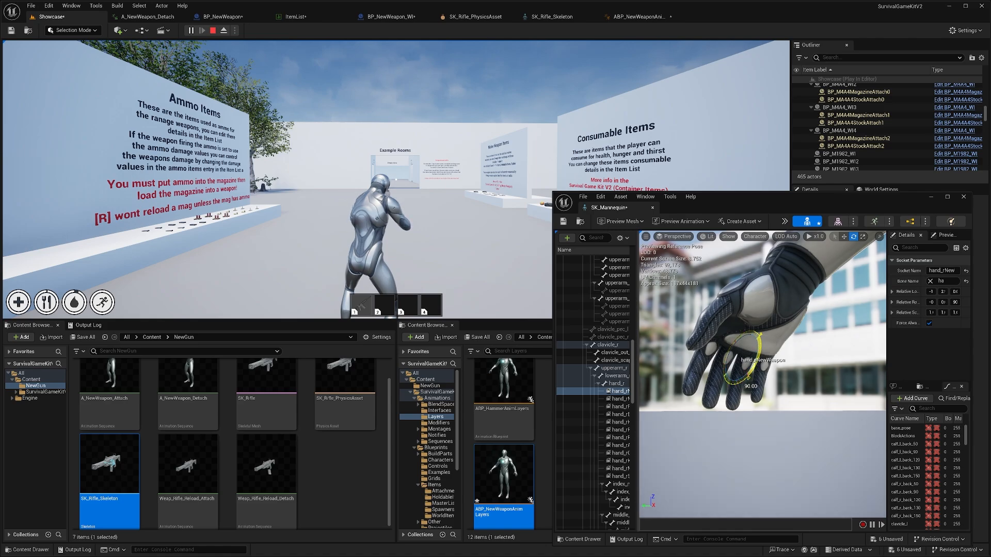
drag(758, 339, 801, 345)
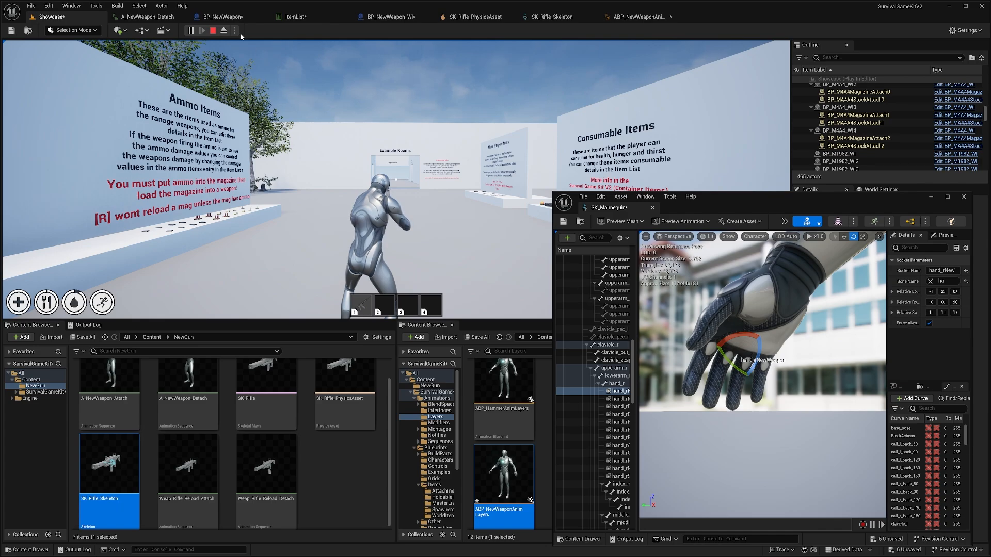
- Eject from the player character and bring the camera to a close side view of the held rifle
click(225, 31)
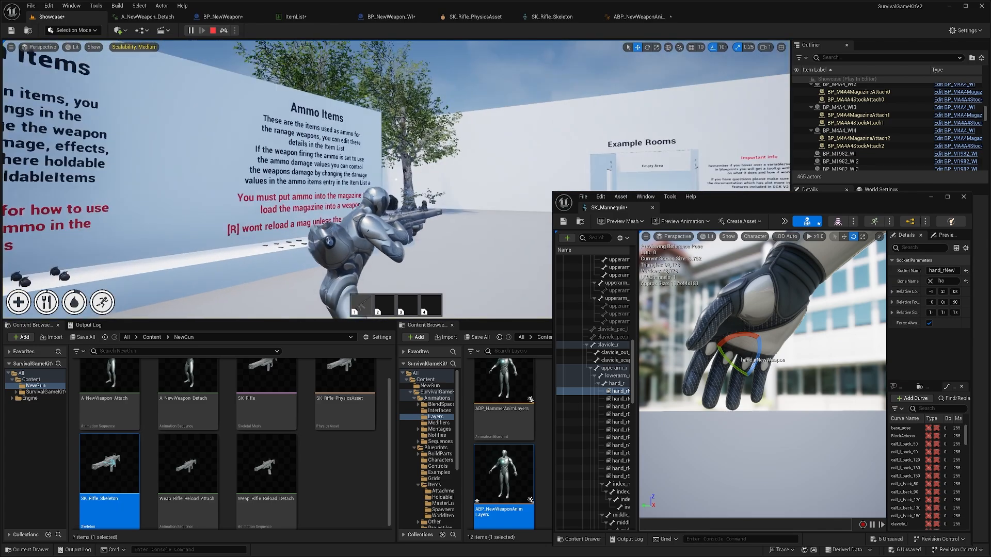
key(w)
right_drag(397, 179, 336, 150)
key(w)
right_drag(359, 202, 358, 201)
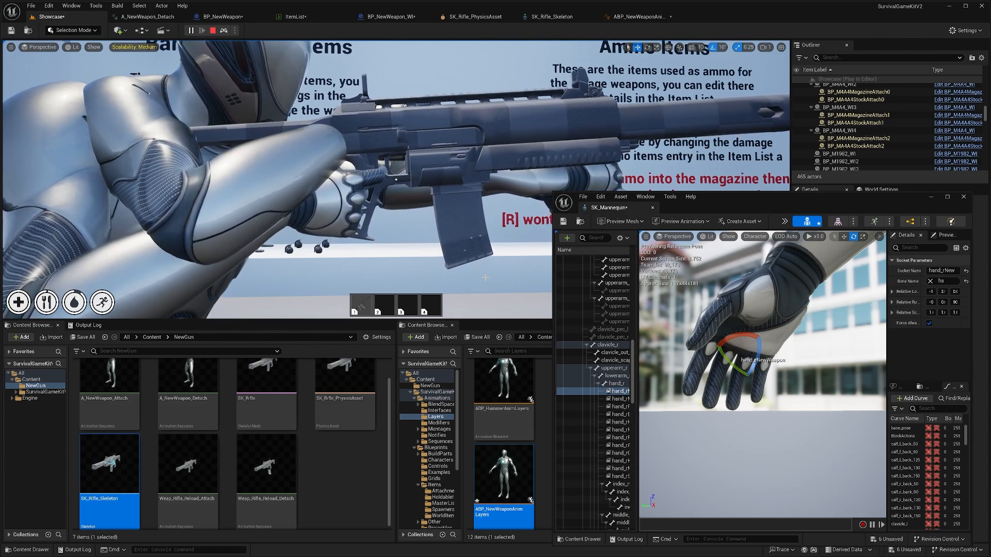
- Fine-tune the position and rotation of the hand_rNewWeapon socket so the rifle's grip fits in the right hand
right_drag(766, 343, 779, 362)
key(w)
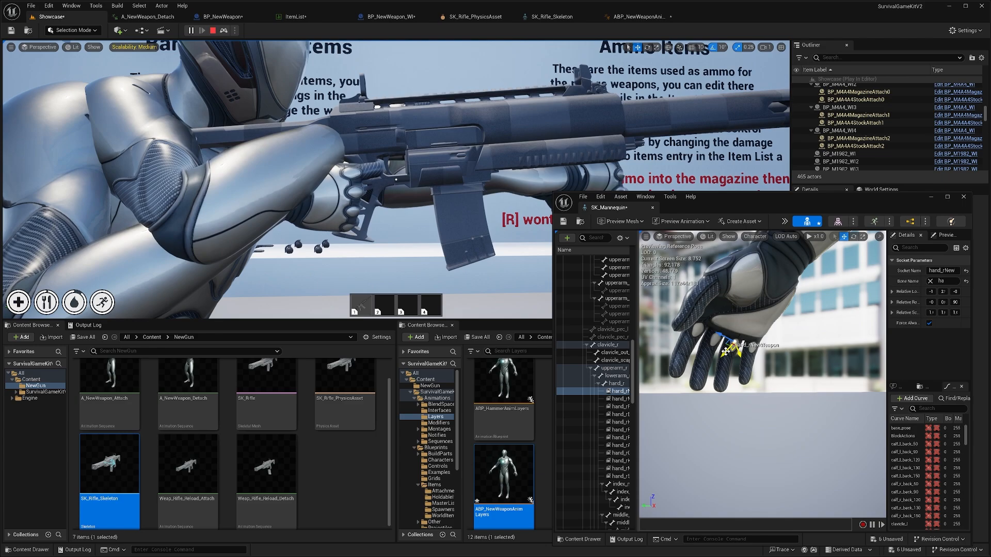
drag(725, 351, 732, 345)
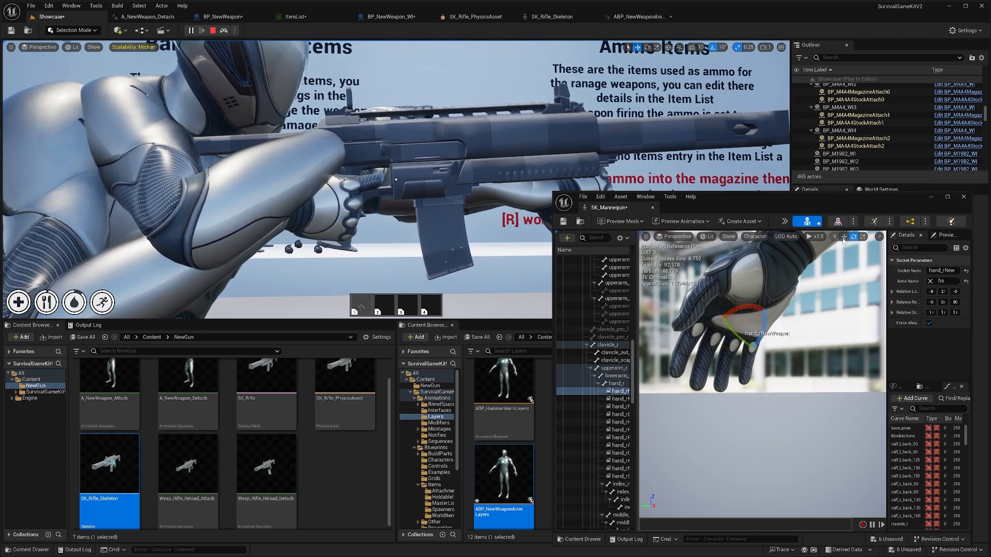
drag(887, 271, 953, 270)
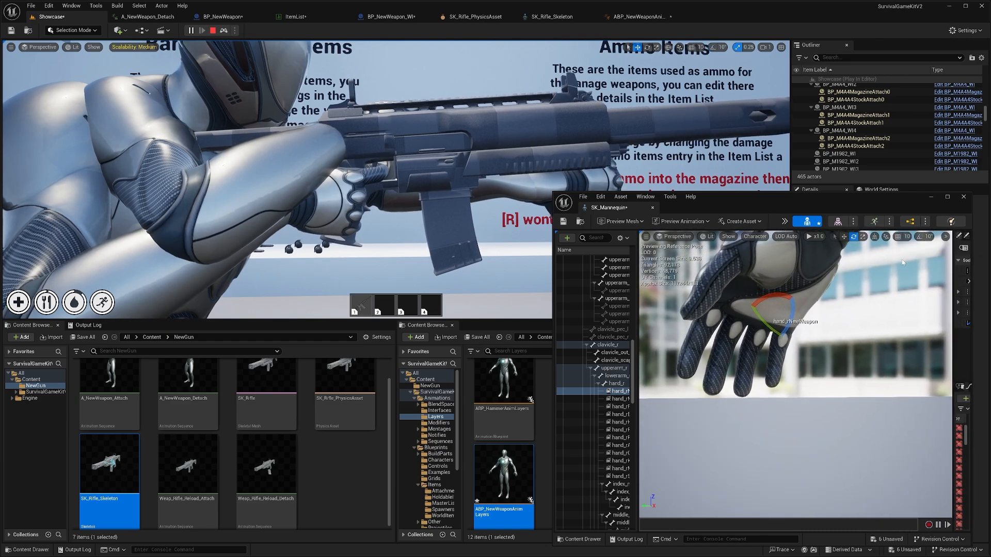
drag(776, 297, 748, 307)
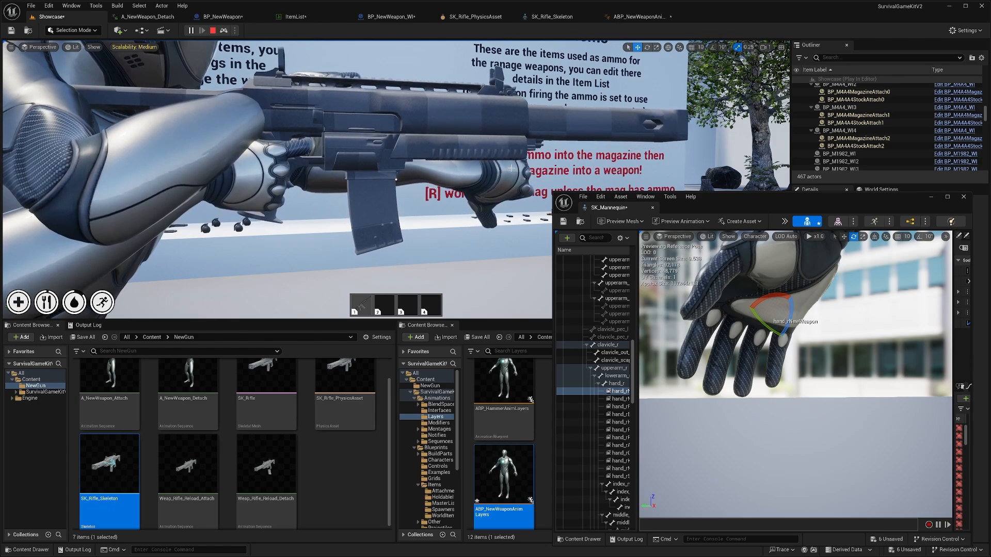
- Move the SK_Rifle_Skeleton editor into the floating window beside SK_Mannequin and bring back the running Showcase level
click(537, 16)
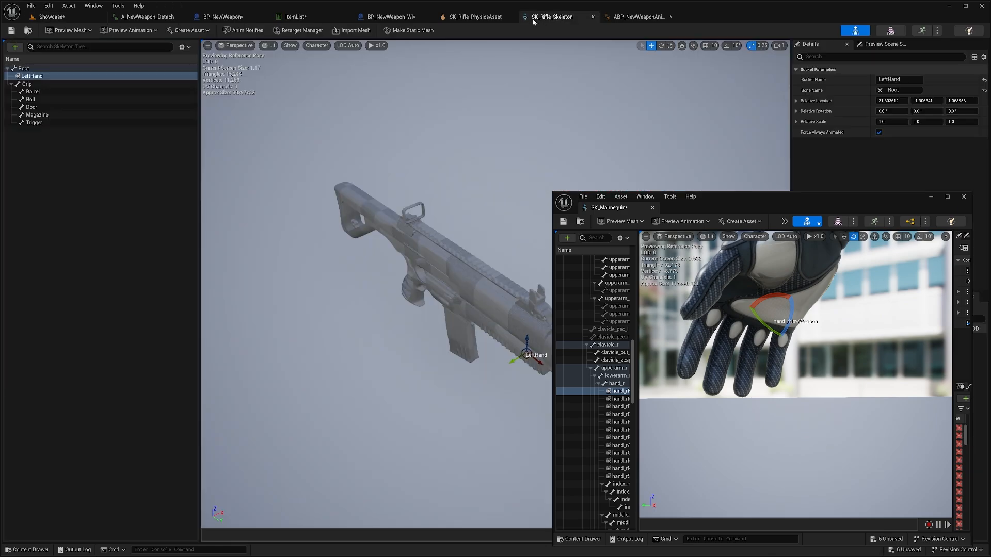
click(593, 16)
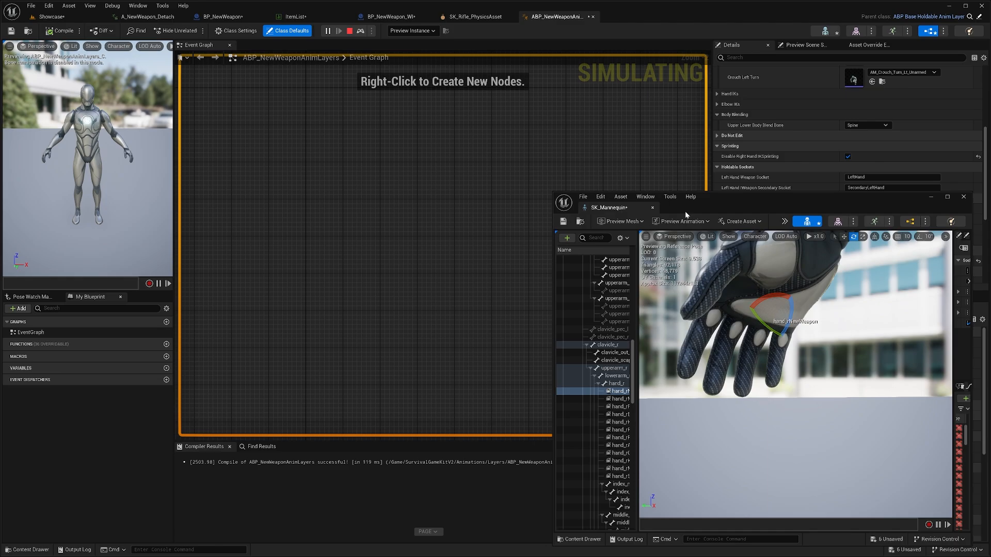
drag(685, 212, 690, 210)
click(70, 15)
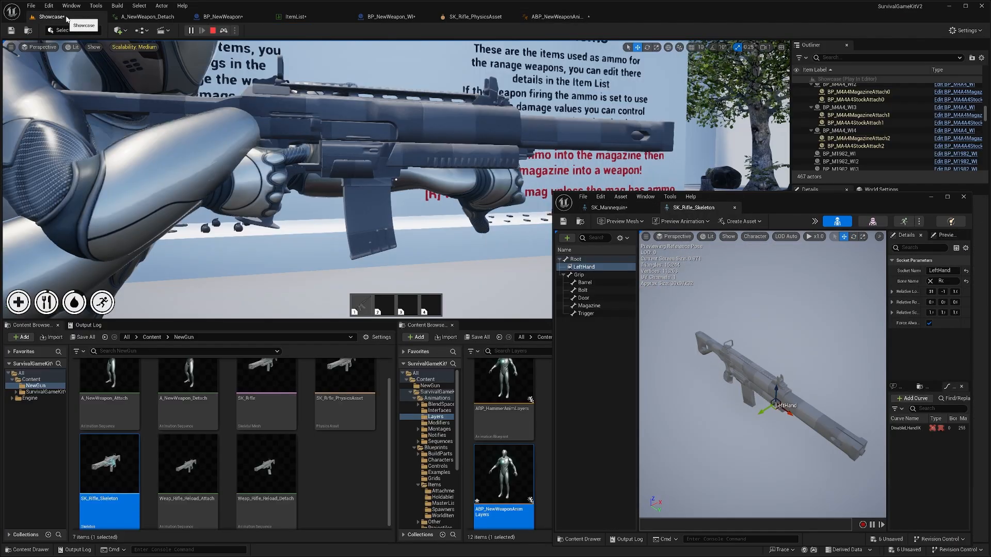
- Move and rotate the LeftHand socket on SK_Rifle_Skeleton so the left hand wraps around the rifle's handguard
alt+drag(764, 330, 813, 294)
drag(740, 297, 744, 363)
key(e)
mouse_move(744, 328)
mouse_down()
mouse_move(774, 328)
mouse_move(745, 333)
mouse_up()
key(w)
mouse_move(746, 334)
right_down()
mouse_move(743, 296)
mouse_move(763, 343)
right_up()
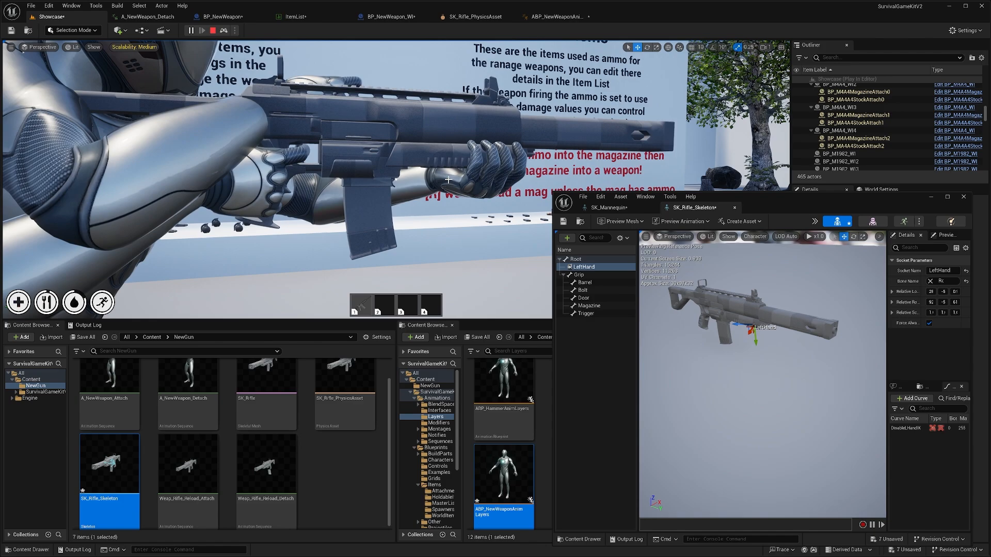
- Save the LeftHand socket changes in SK_Rifle_Skeleton, and save SK_Mannequin as well
click(509, 143)
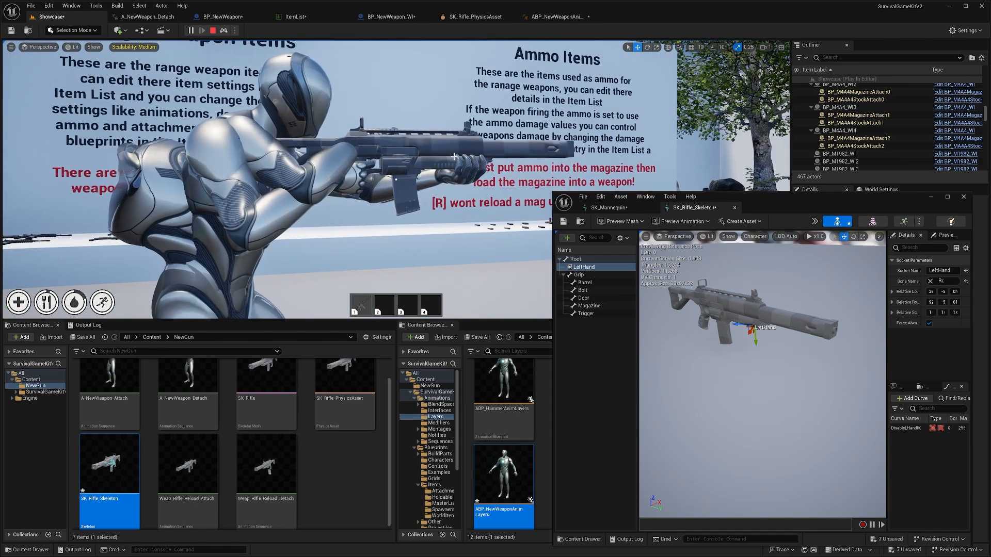
key(shift+F1)
click(594, 267)
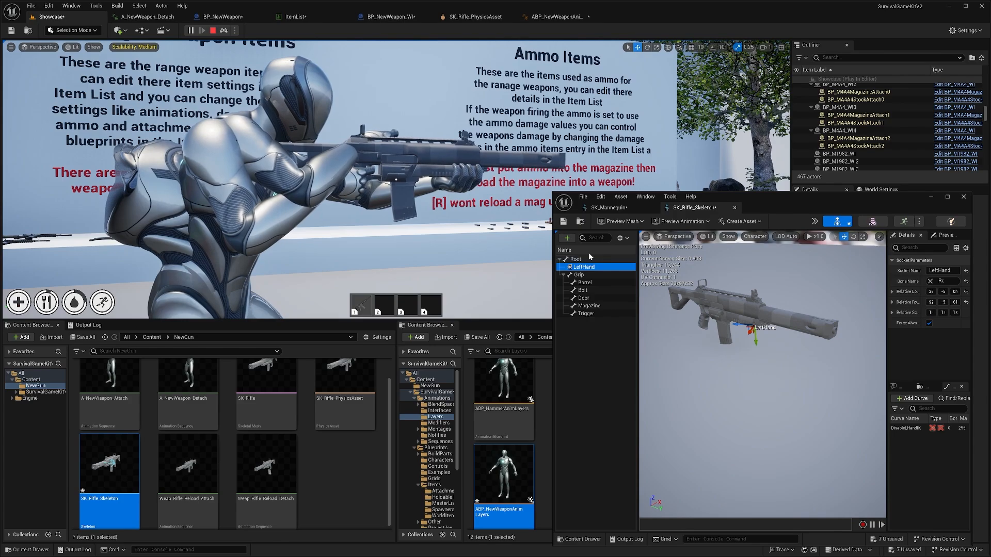
click(563, 220)
click(609, 208)
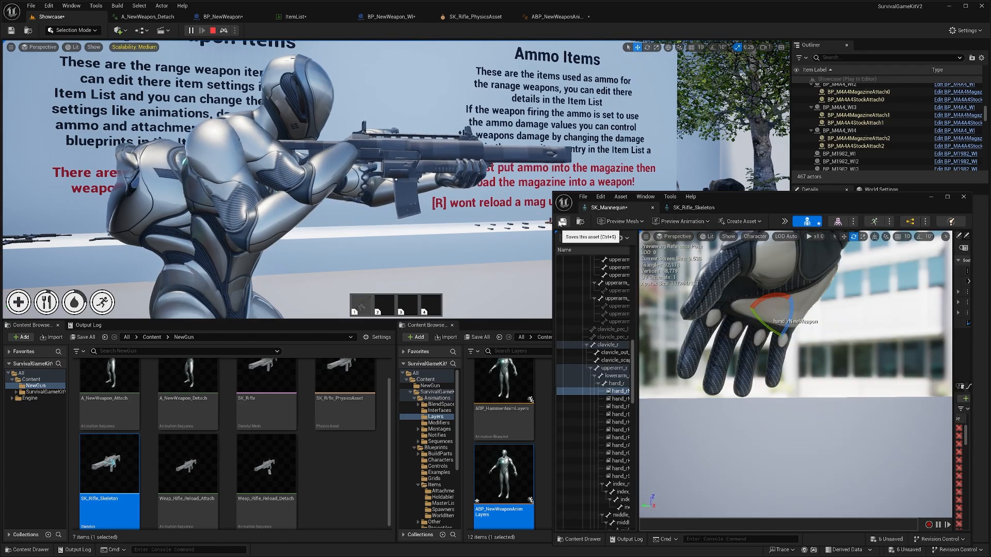
- Stop the play session and dock the SK_Mannequin and SK_Rifle_Skeleton editors back in the main window
click(213, 30)
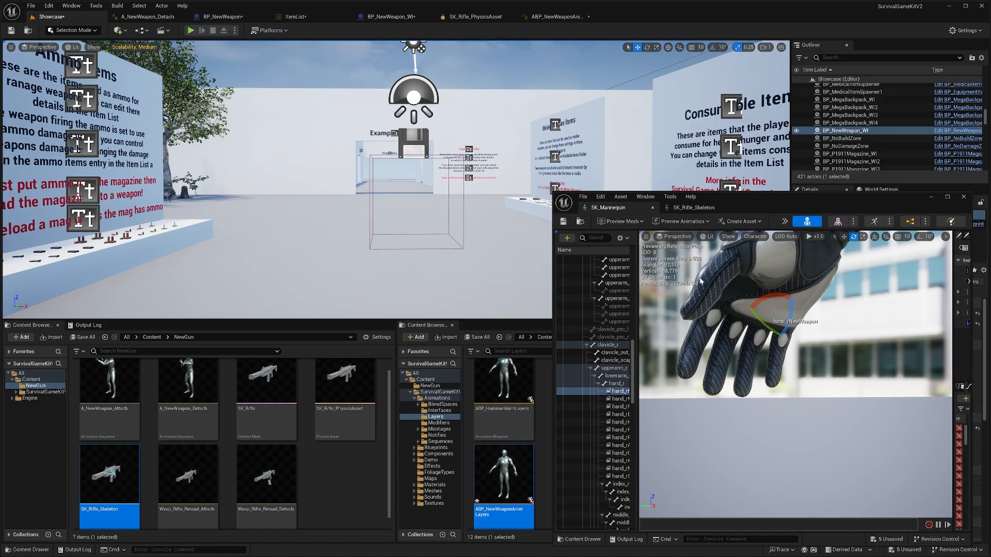
drag(613, 210, 624, 18)
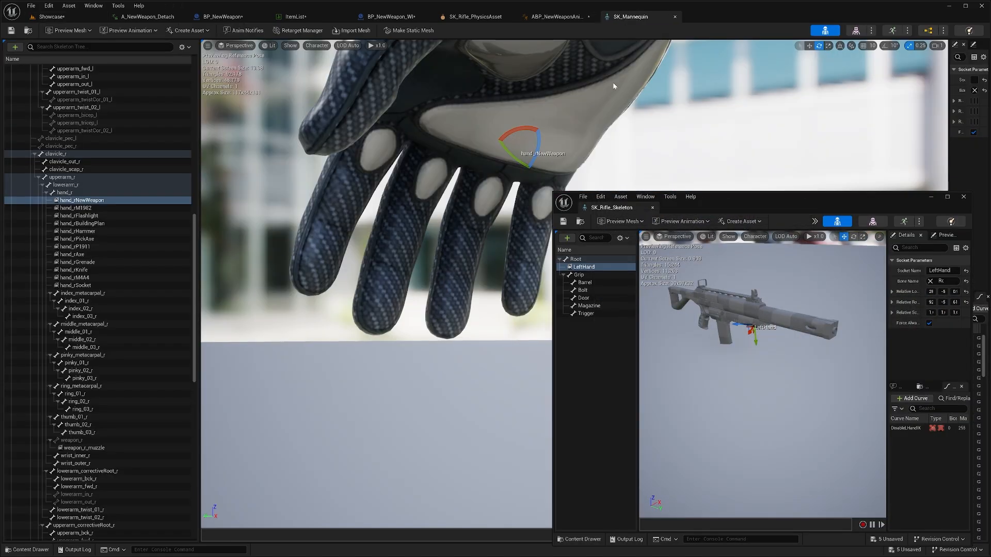
drag(615, 211, 708, 22)
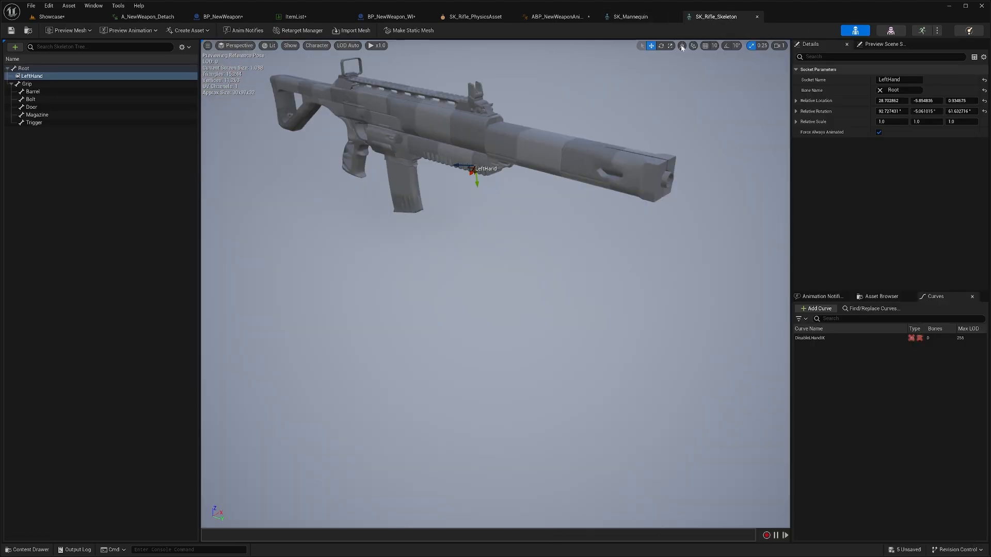
- In ABP_NewWeaponAnimLayers, collapse the Anims, Aim Offset and Turn In Place settings and expand Hand IKs
click(554, 19)
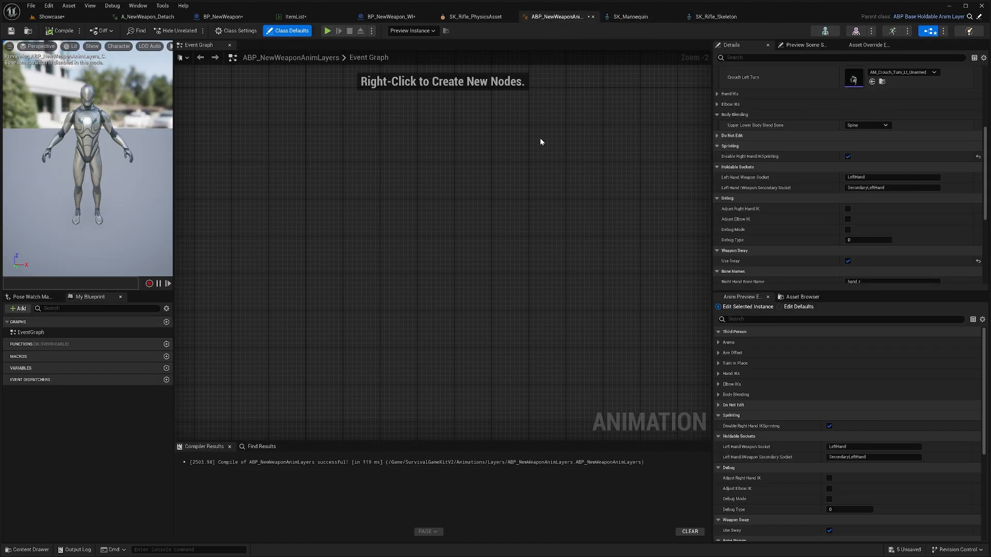
scroll(981, 175, up, 5)
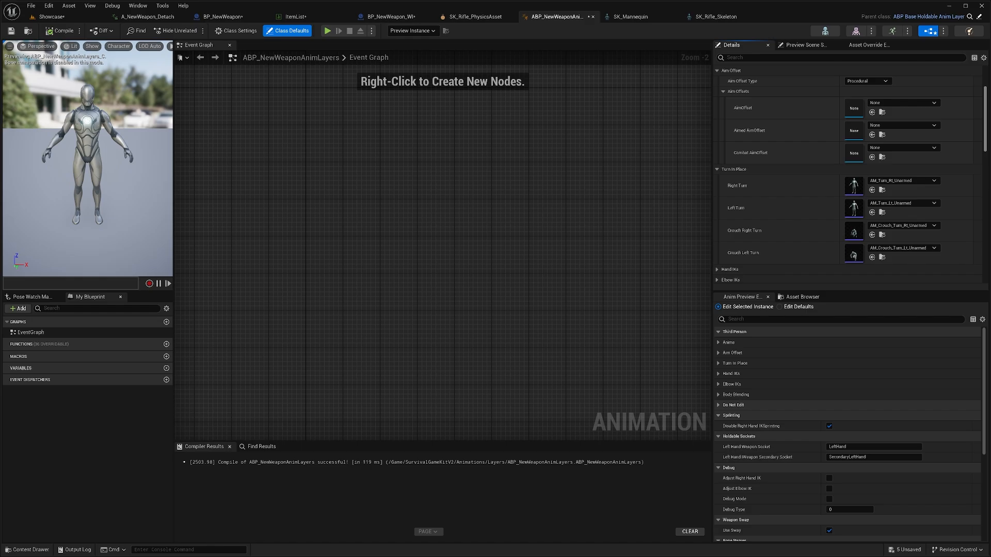
scroll(976, 125, down, 1)
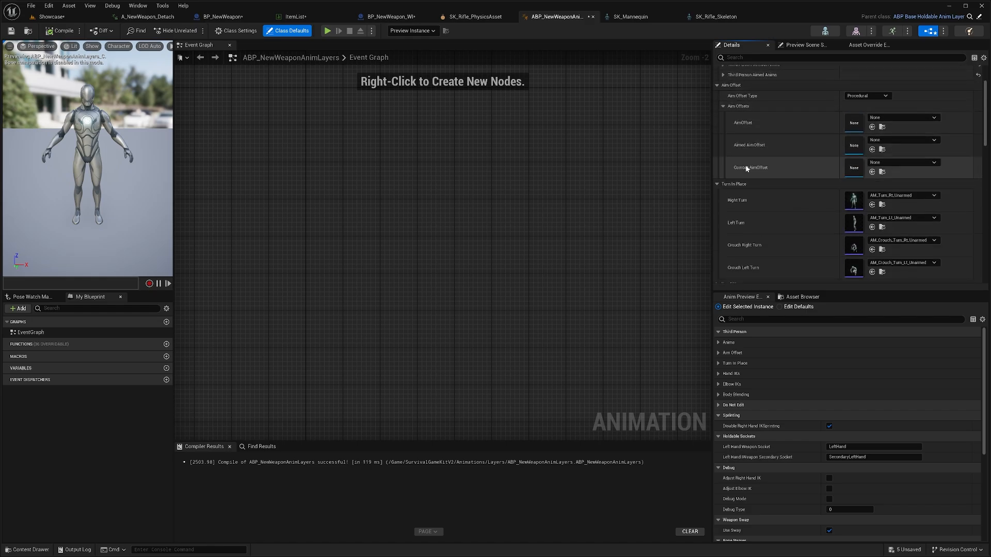
click(716, 110)
click(717, 68)
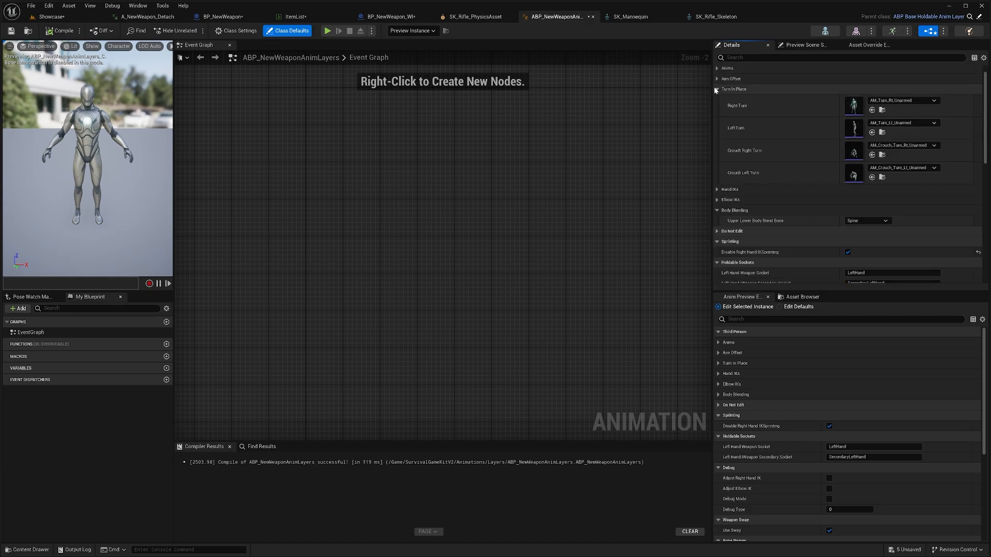
click(716, 89)
click(717, 100)
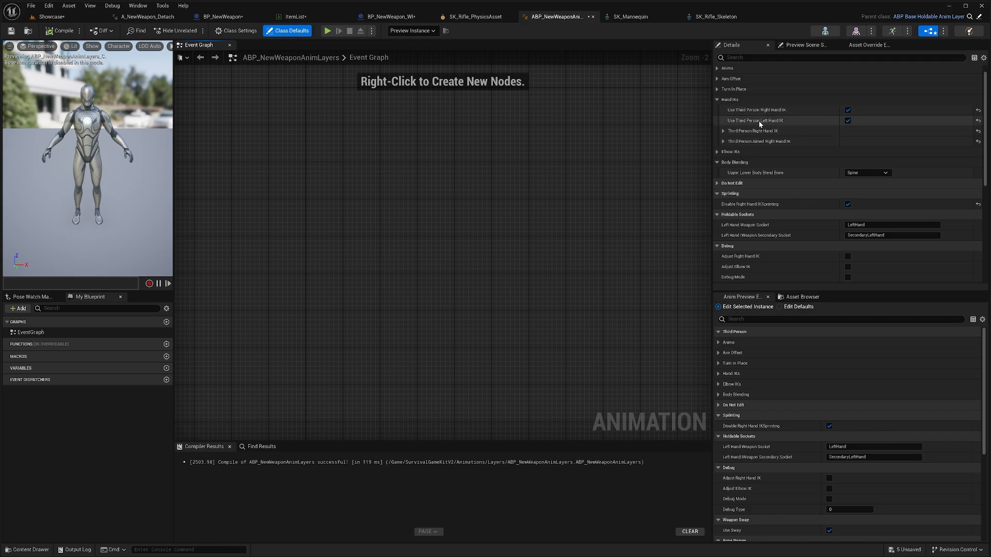
- Review the rifle's LeftHand socket, and expand the Third Person Right Hand IK and Third Person Aimed Right Hand IK transforms in the anim layers
click(716, 17)
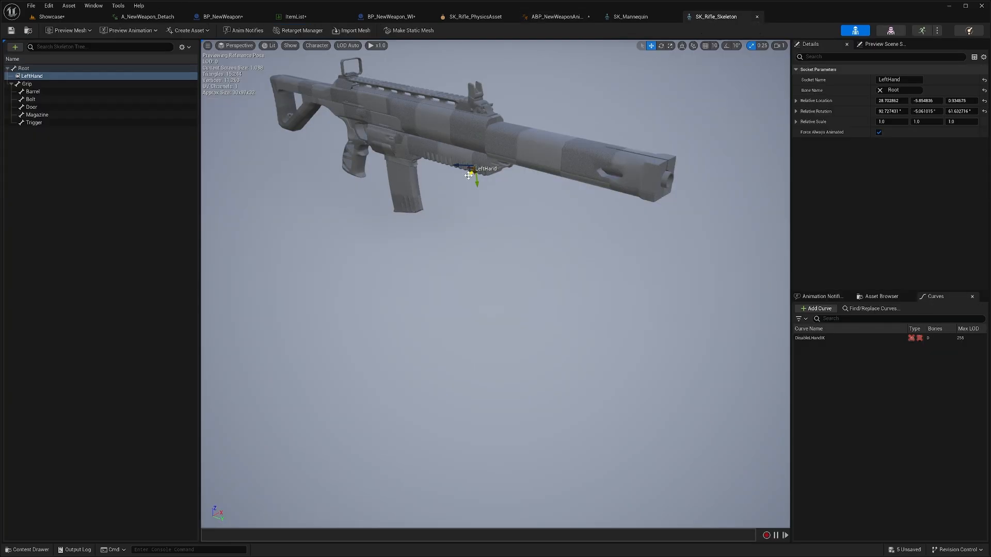
click(554, 17)
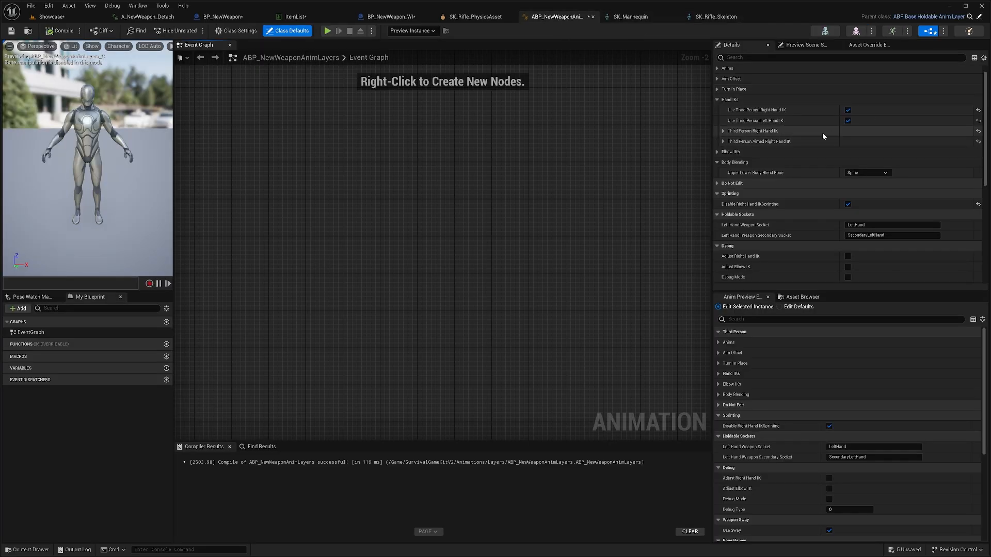
click(730, 133)
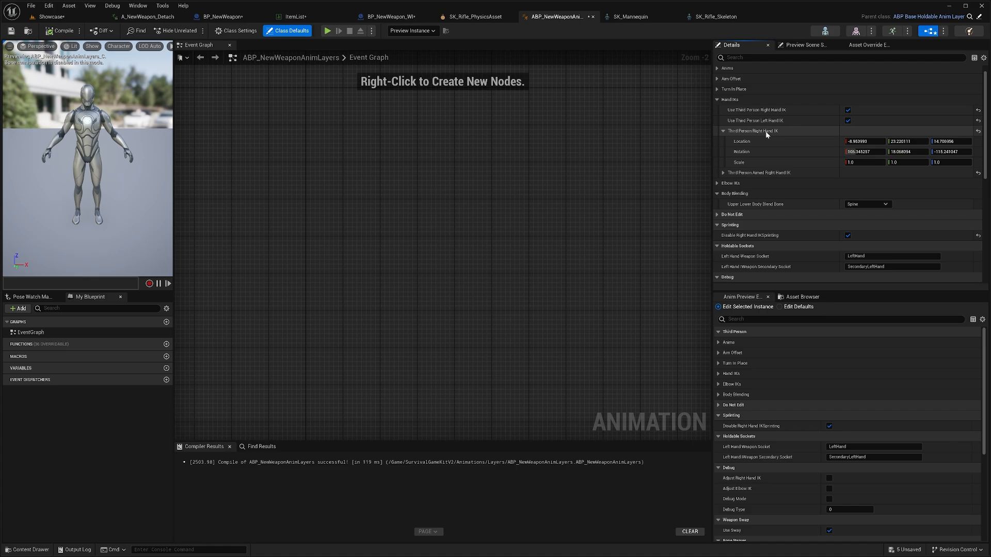
click(767, 173)
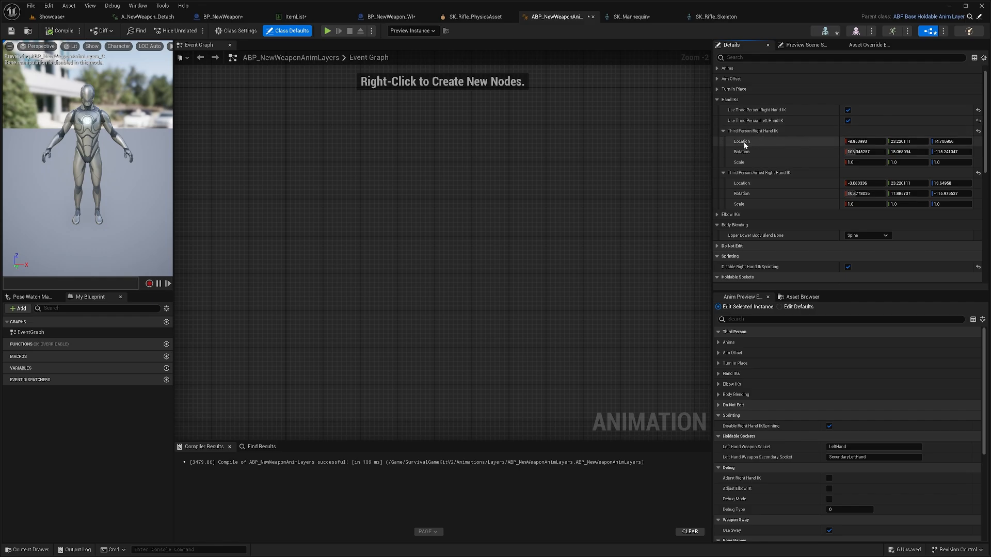
- Paste the Third Person Right Hand IK location into the relative location of SK_Mannequin's RightHandIK socket
click(633, 16)
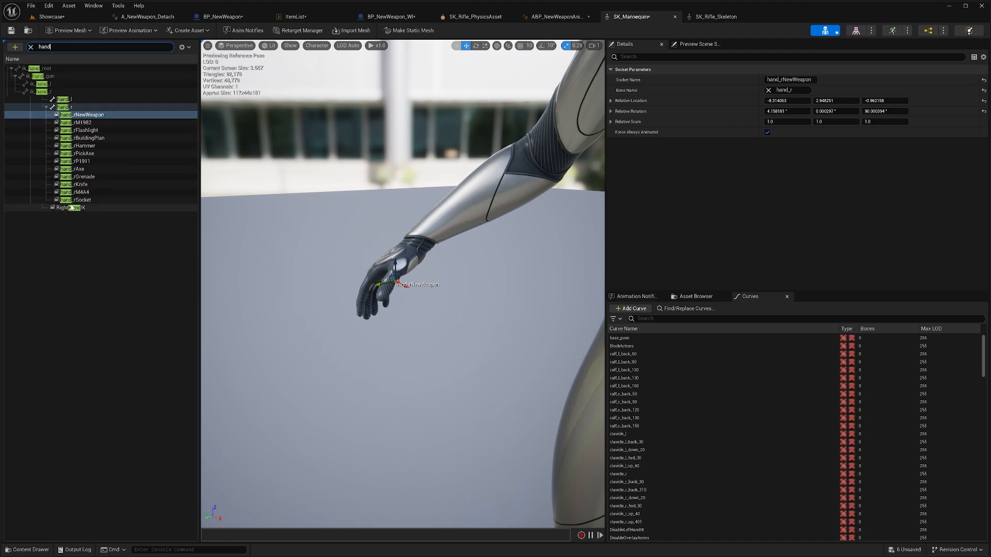
click(72, 208)
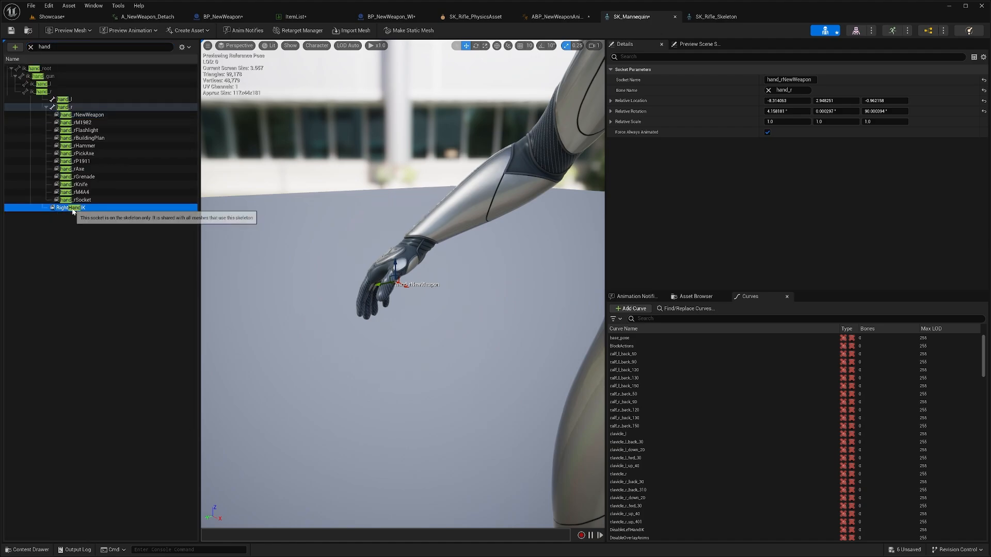
right_click(637, 105)
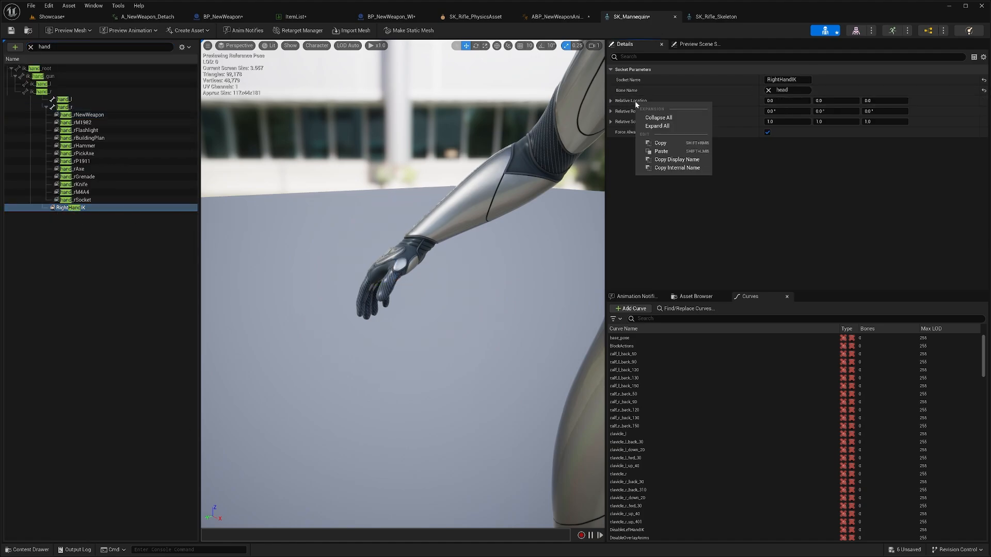
click(657, 151)
- Copy the Third Person Right Hand IK rotation from ABP_NewWeaponAnimLayers into the RightHandIK socket's relative rotation
click(555, 19)
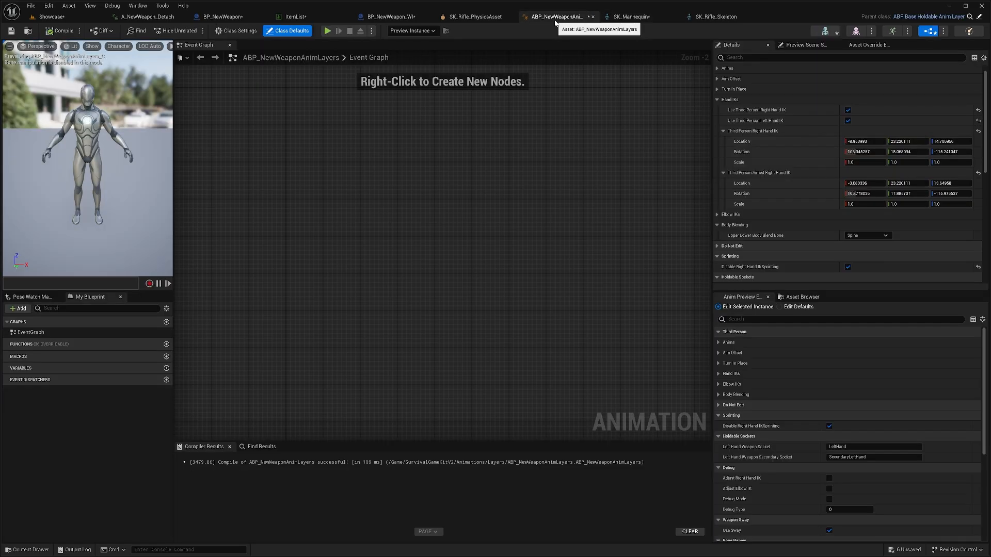
right_click(747, 154)
click(780, 170)
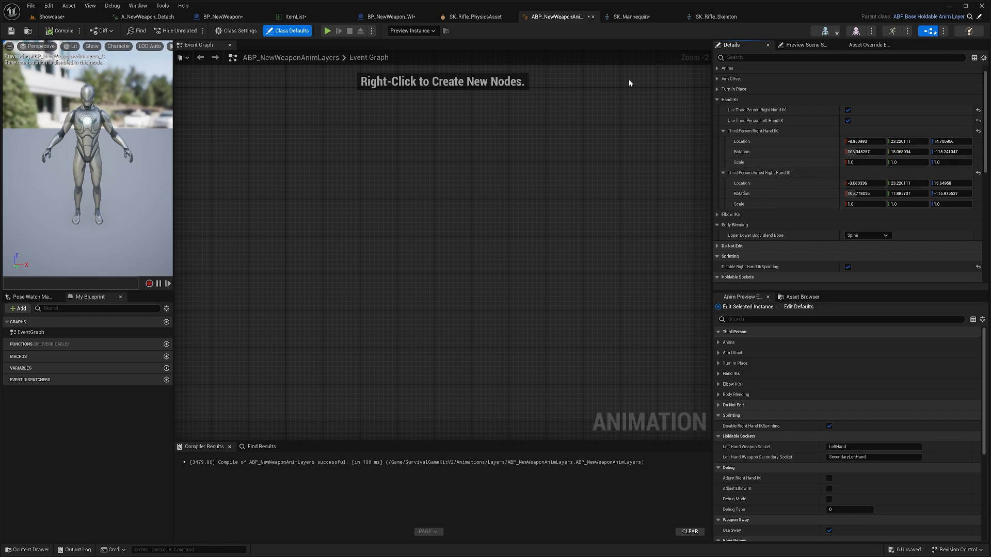
click(639, 17)
right_click(632, 112)
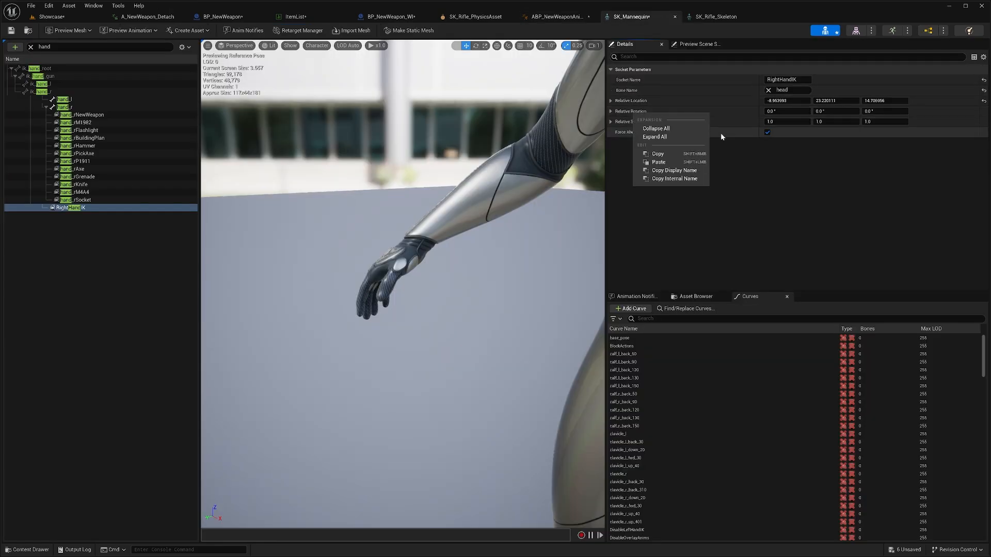
click(668, 164)
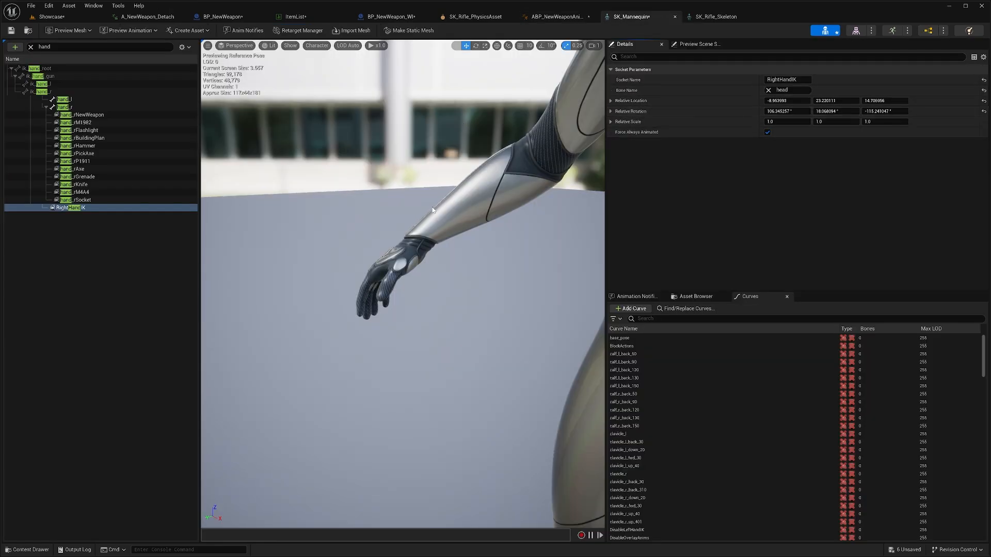
- Enable Adjust Right Hand IK in the Debug settings of ABP_NewWeaponAnimLayers
click(554, 16)
scroll(786, 155, down, 3)
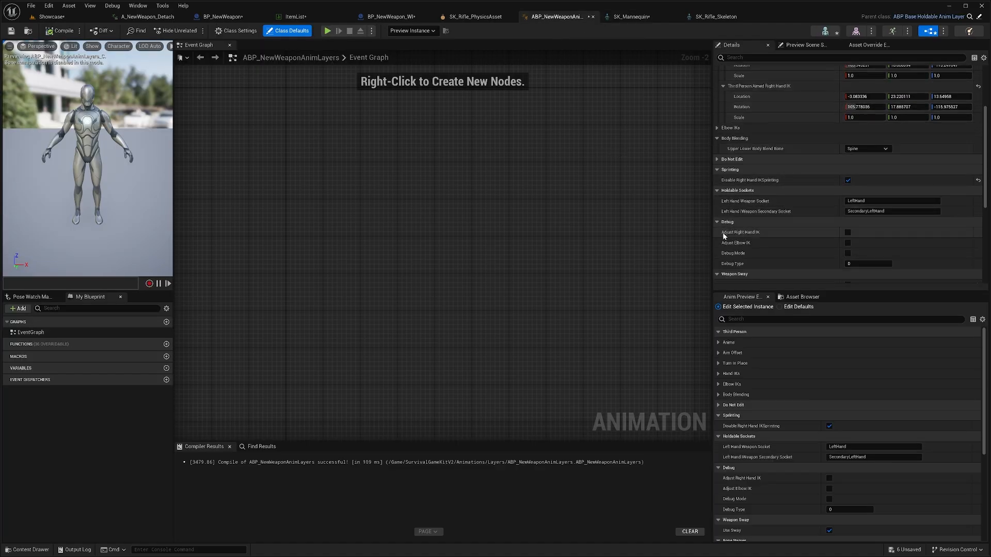
click(848, 232)
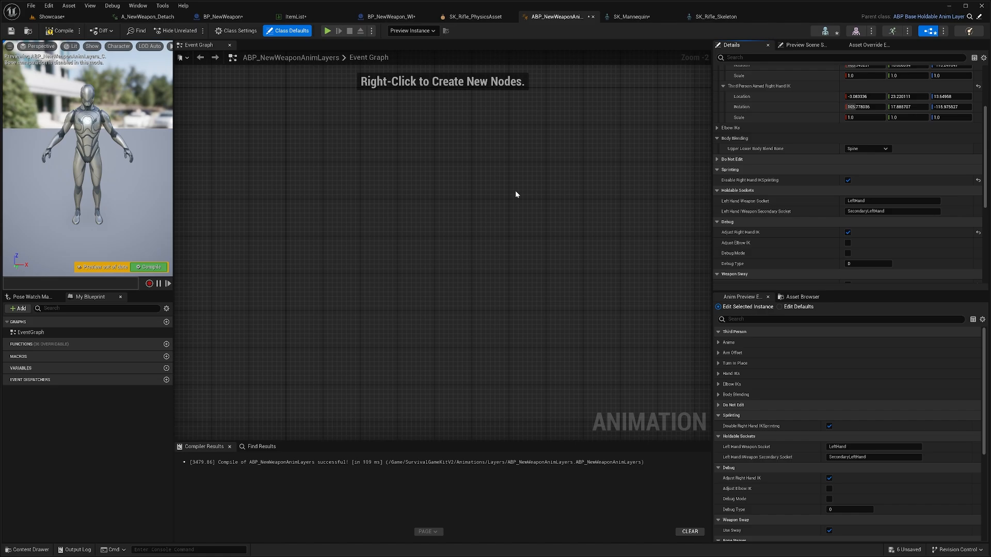
- Detach the SK_Mannequin editor into an enlarged floating window and bring back the Showcase level
click(613, 22)
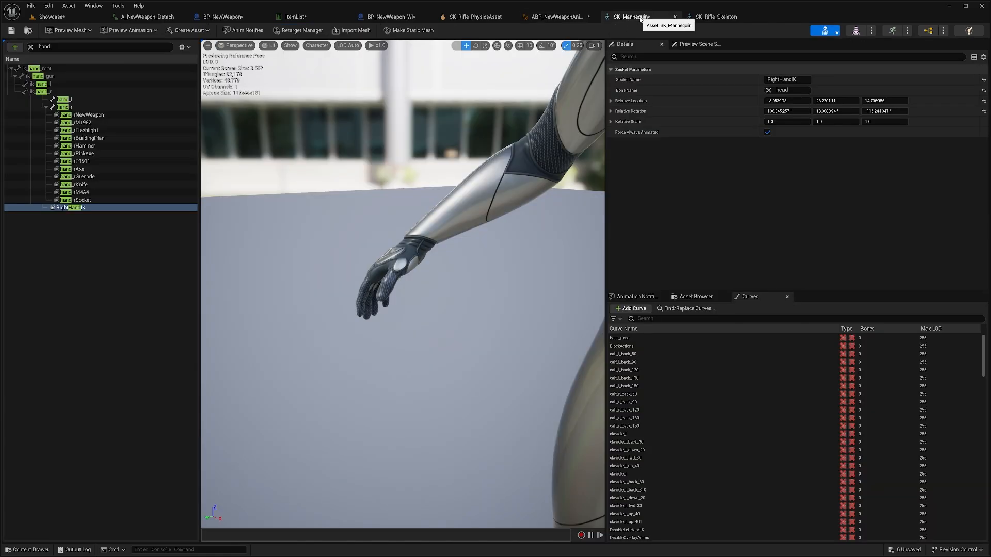
drag(613, 22, 599, 289)
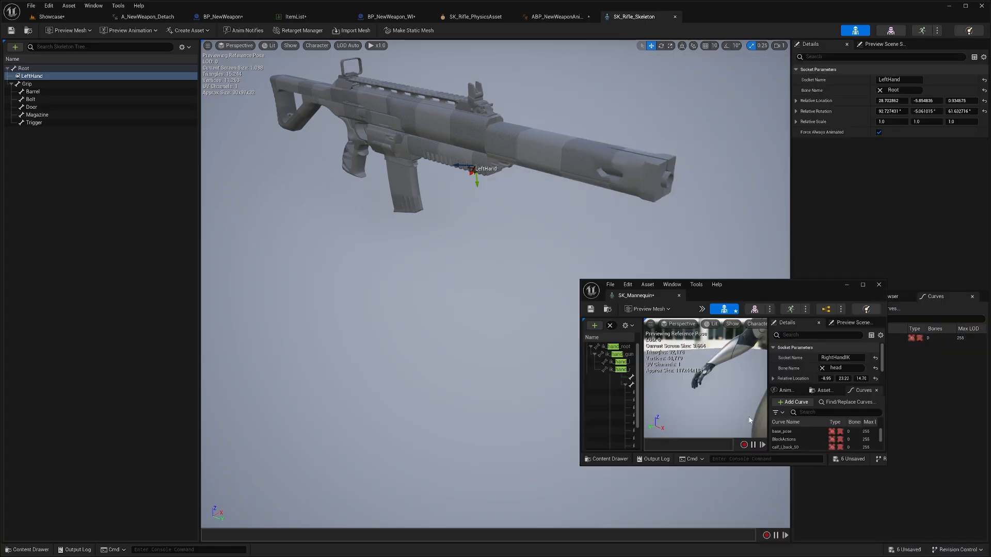
drag(890, 470, 985, 550)
drag(579, 279, 525, 226)
click(51, 17)
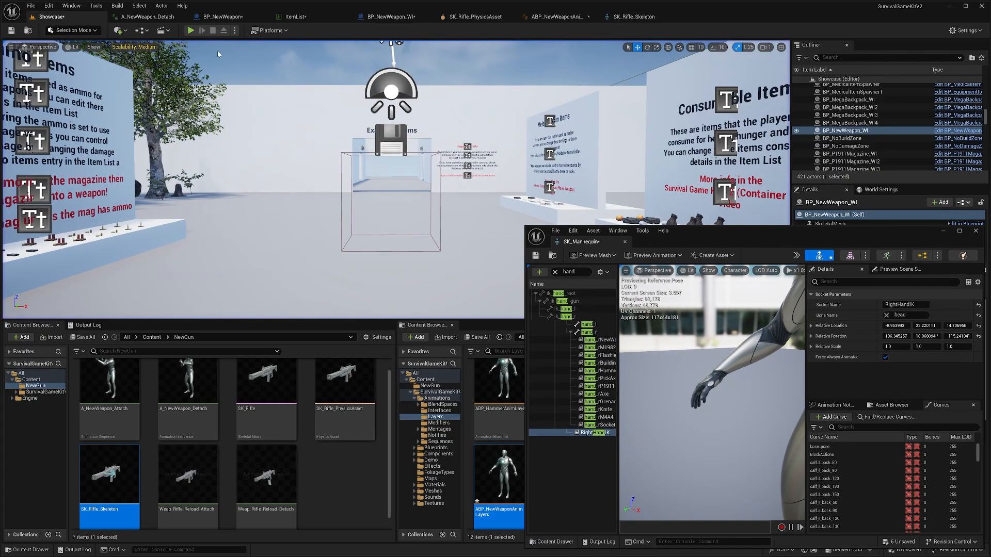
- Play the Showcase level, pick up the new rifle, equip it from slot 1 and release the mouse cursor
click(190, 31)
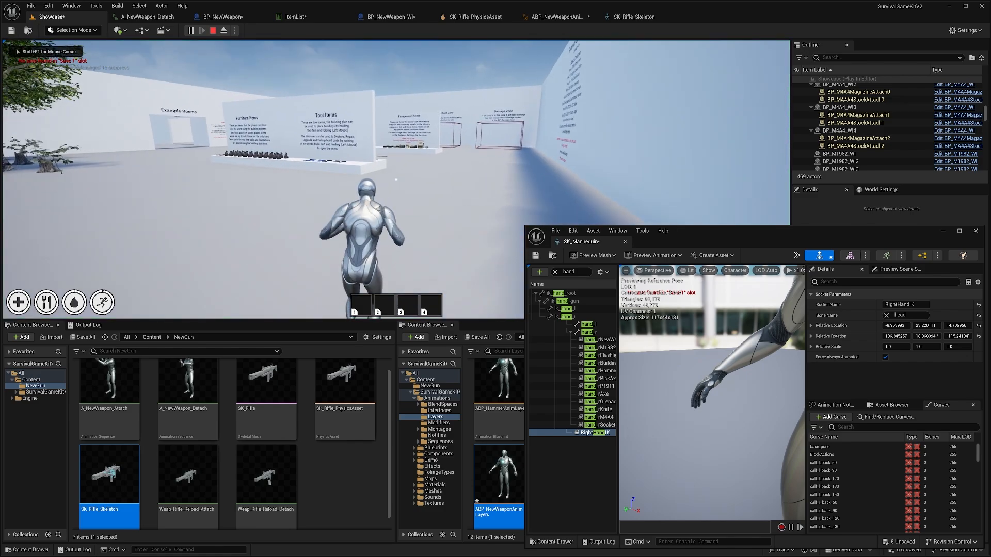
key(shift+w)
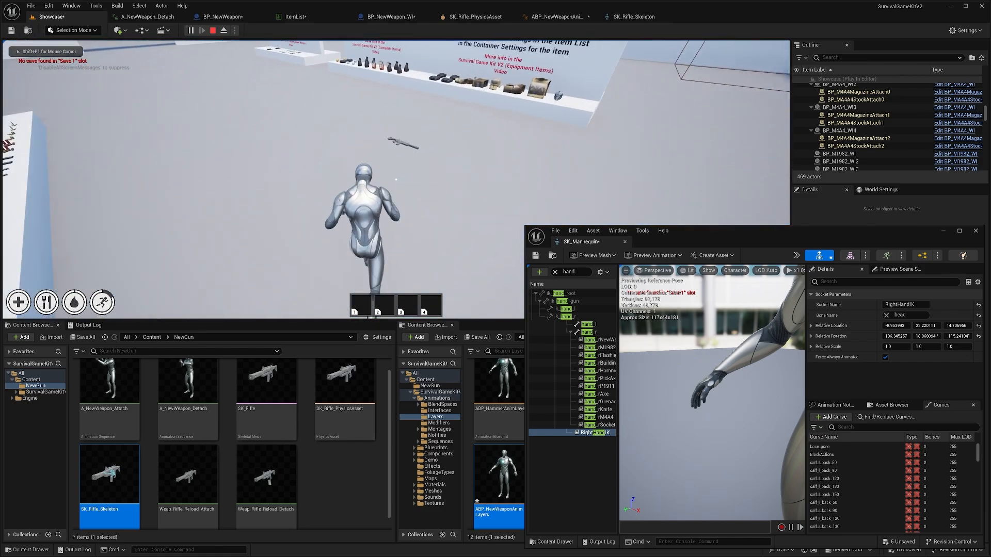
key(e)
key(1)
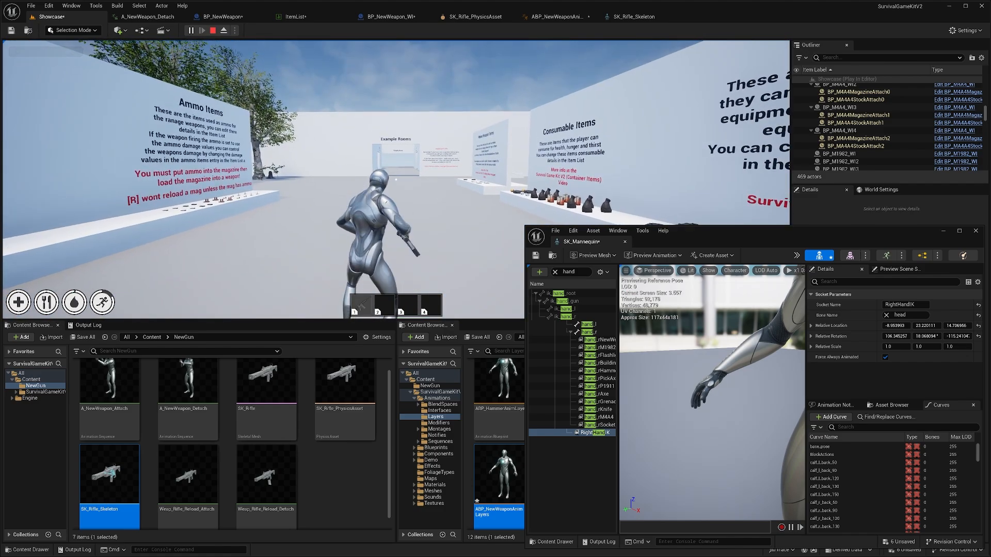
key(shift+F1)
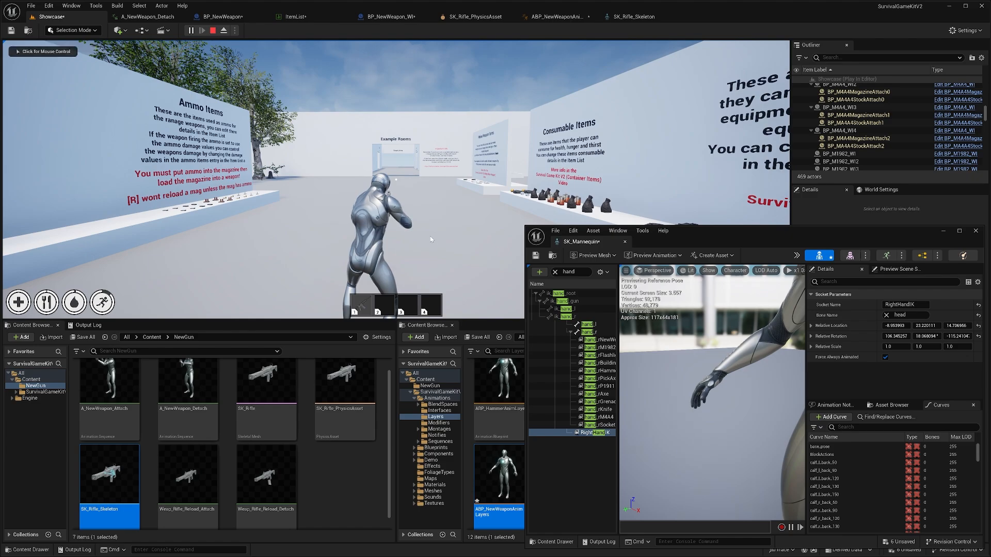
- Raise SK_Mannequin's RightHandIK socket along the Z axis to about 18.3
click(593, 432)
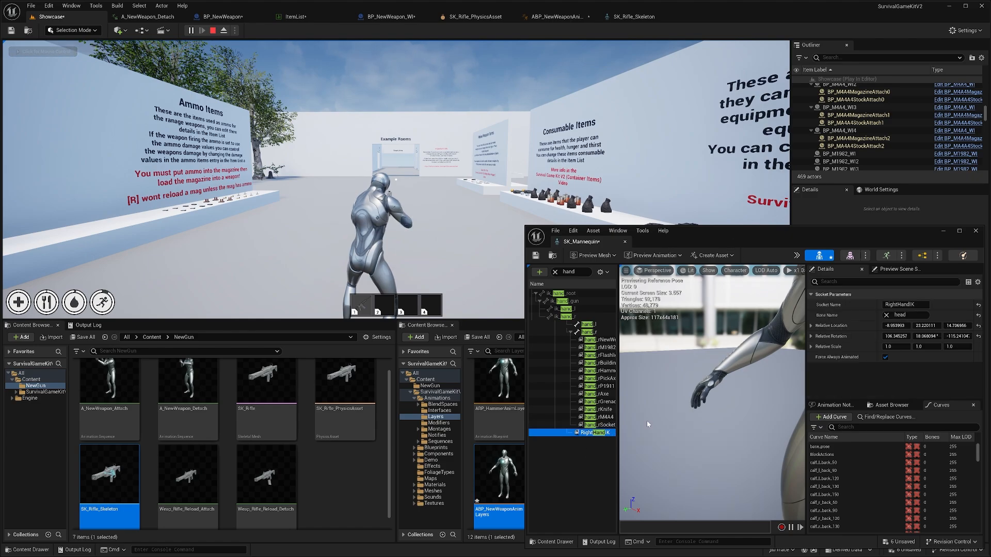
drag(648, 424, 699, 363)
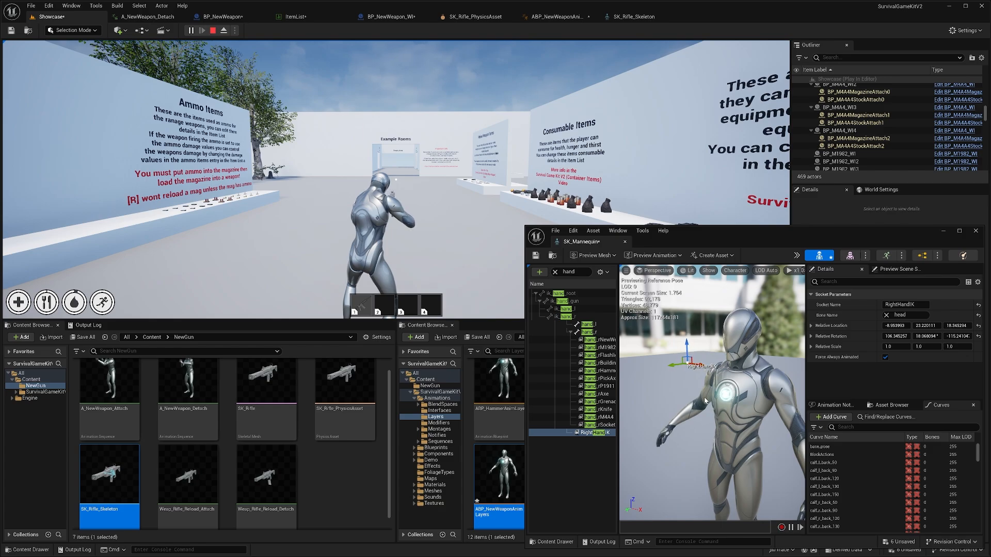
- Rotate the RightHandIK socket in the mannequin preview to about 106.16, 18.44, -115.30 degrees
key(e)
drag(714, 365, 683, 366)
scroll(716, 346, up, 2)
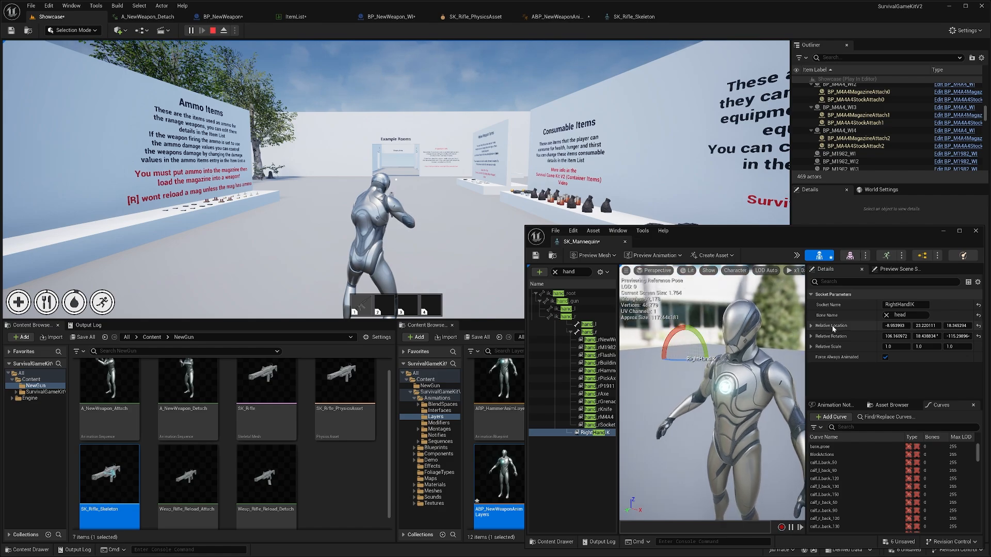
- Copy the RightHandIK socket's relative location into the Third Person Right Hand IK location of ABP_NewWeaponAnimLayers
right_click(832, 327)
click(857, 366)
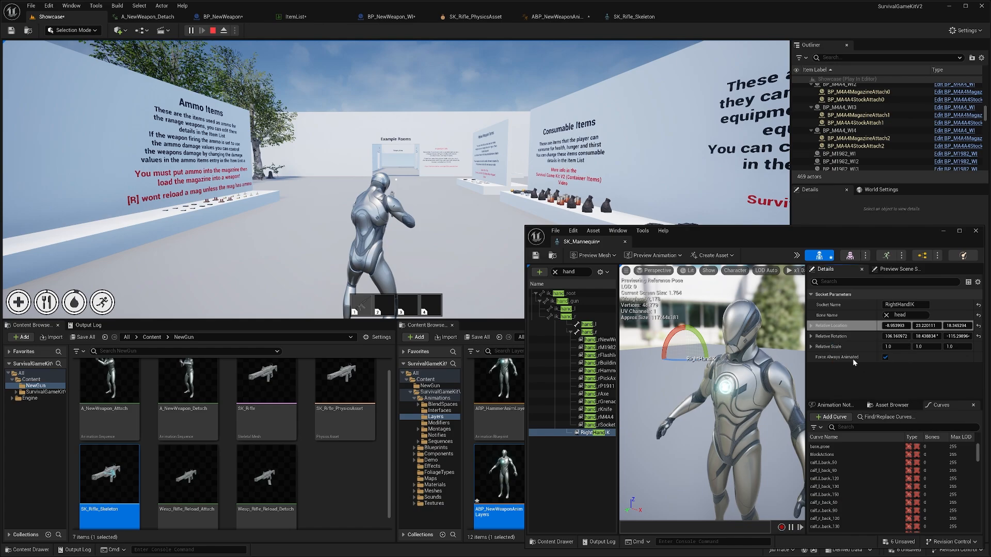
click(550, 18)
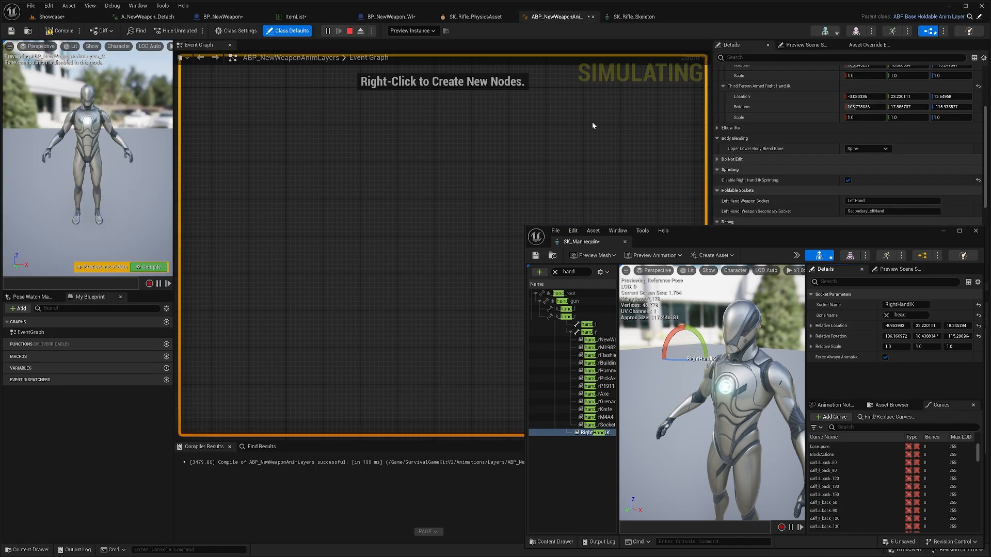
drag(769, 228, 458, 229)
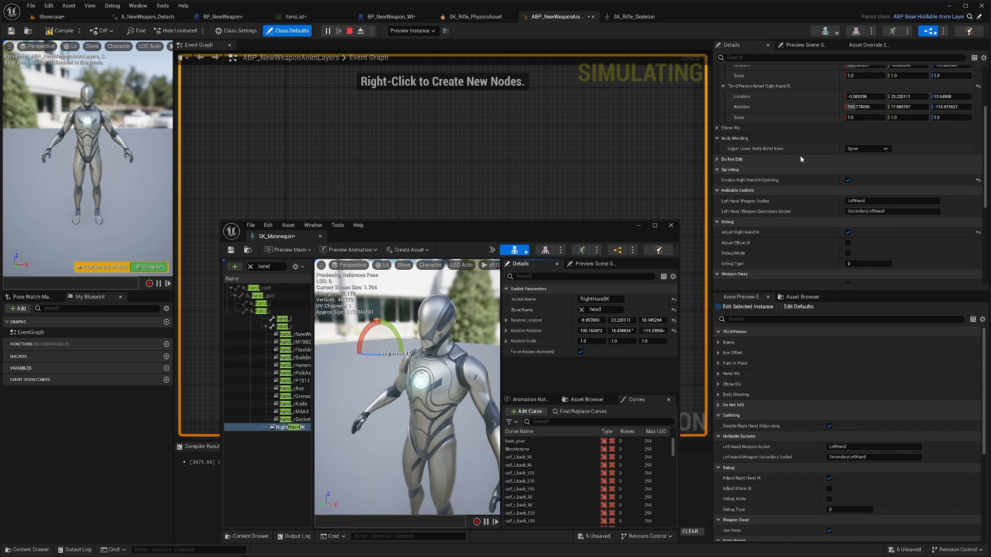
scroll(795, 150, up, 5)
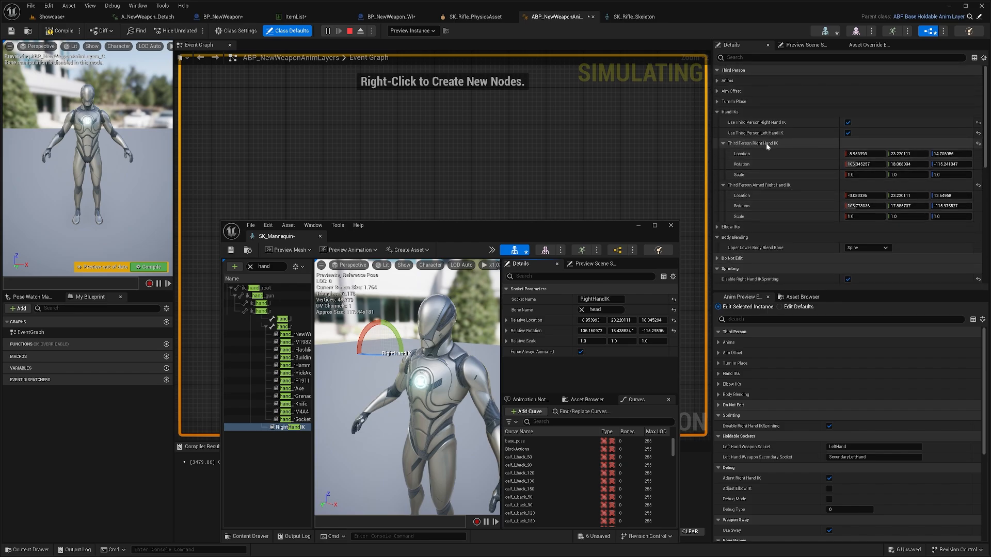
right_click(745, 155)
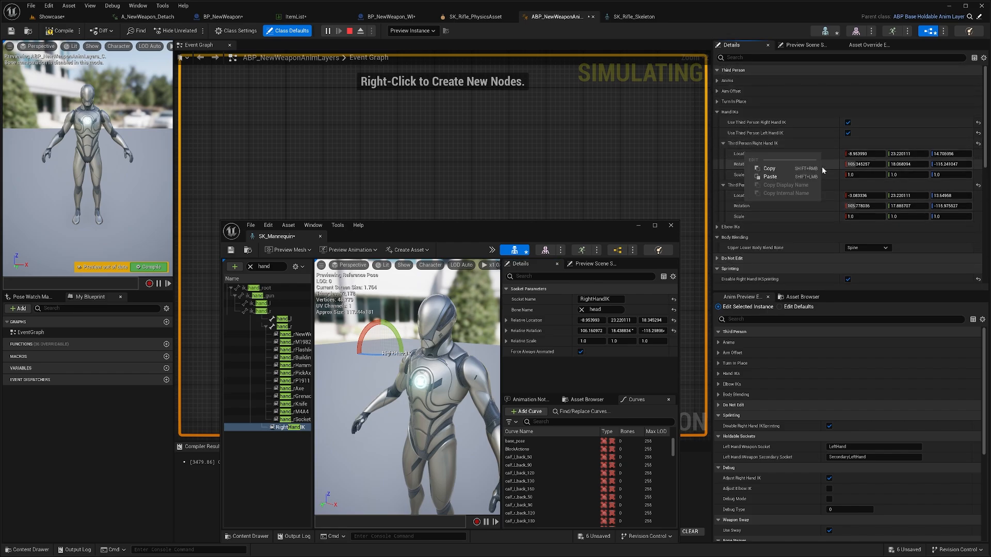
click(774, 175)
- Copy the RightHandIK socket's relative rotation into the Third Person Right Hand IK rotation
right_click(534, 335)
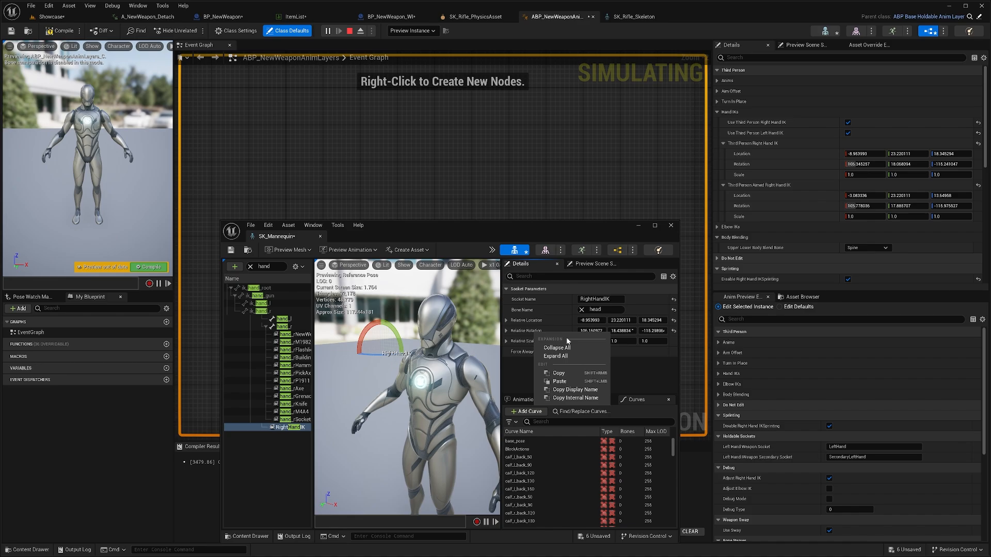
click(558, 373)
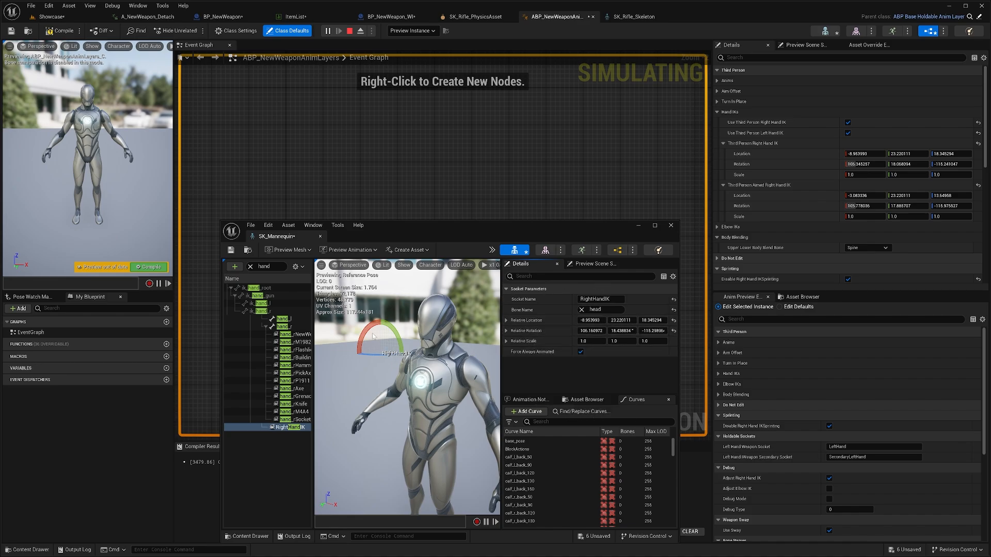
right_click(743, 164)
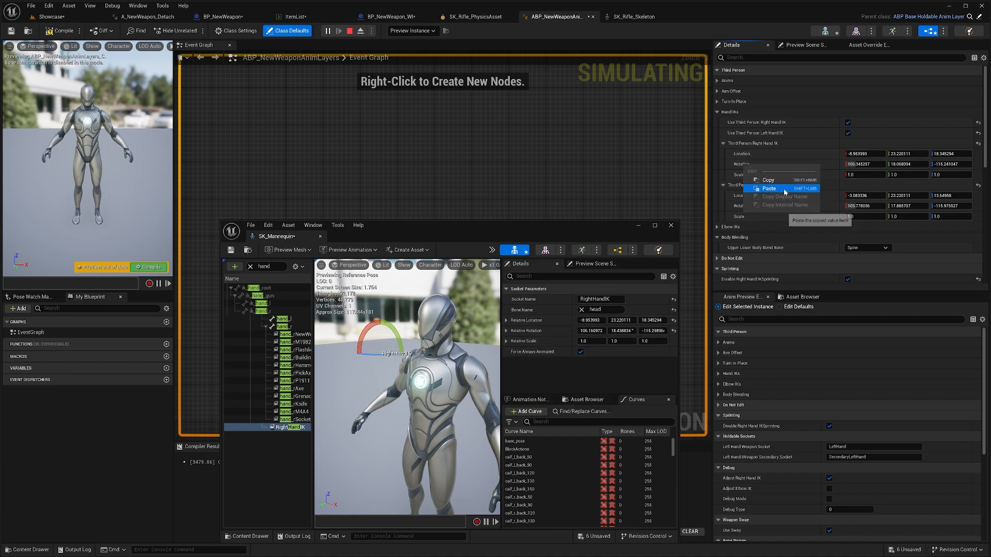
click(769, 189)
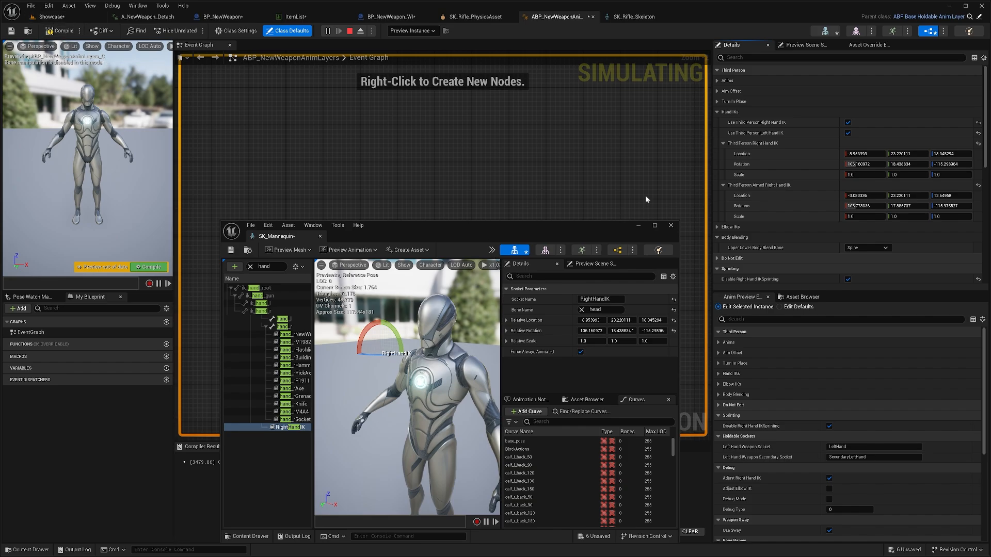
- Copy the Third Person Aimed Right Hand IK location onto the RightHandIK socket's relative location
right_click(745, 197)
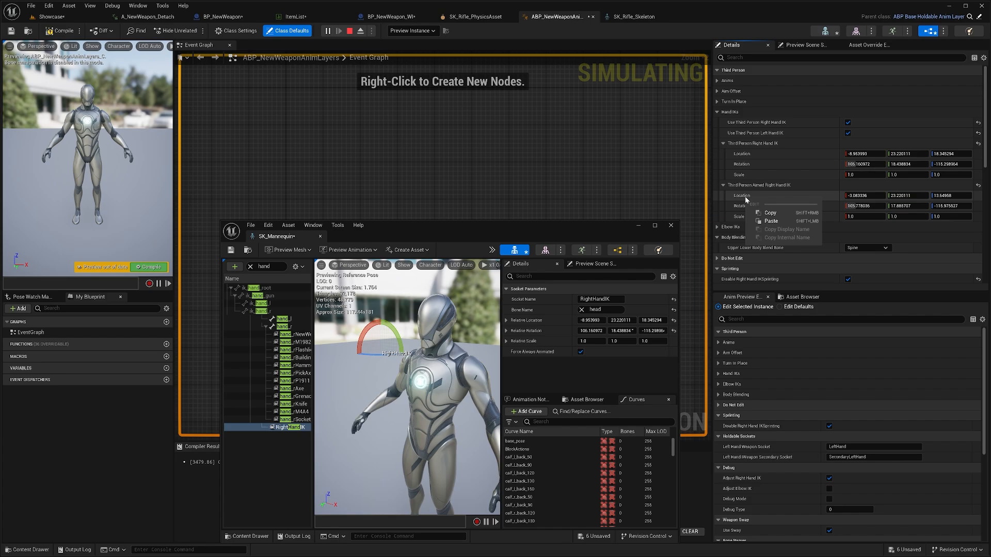
click(773, 213)
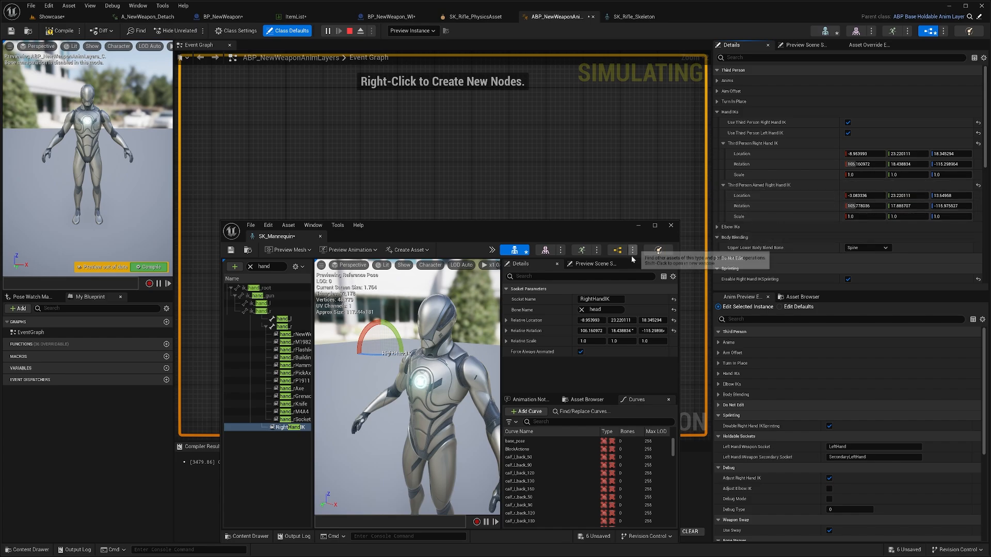
right_click(529, 321)
click(567, 371)
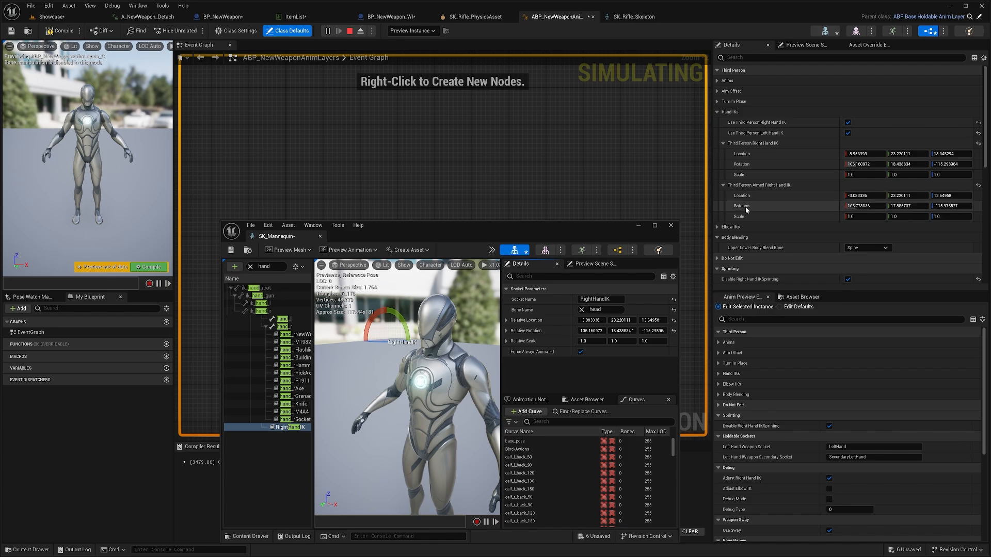
- Copy the Third Person Aimed Right Hand IK rotation onto the RightHandIK socket's relative rotation
right_click(745, 205)
click(777, 220)
right_click(529, 332)
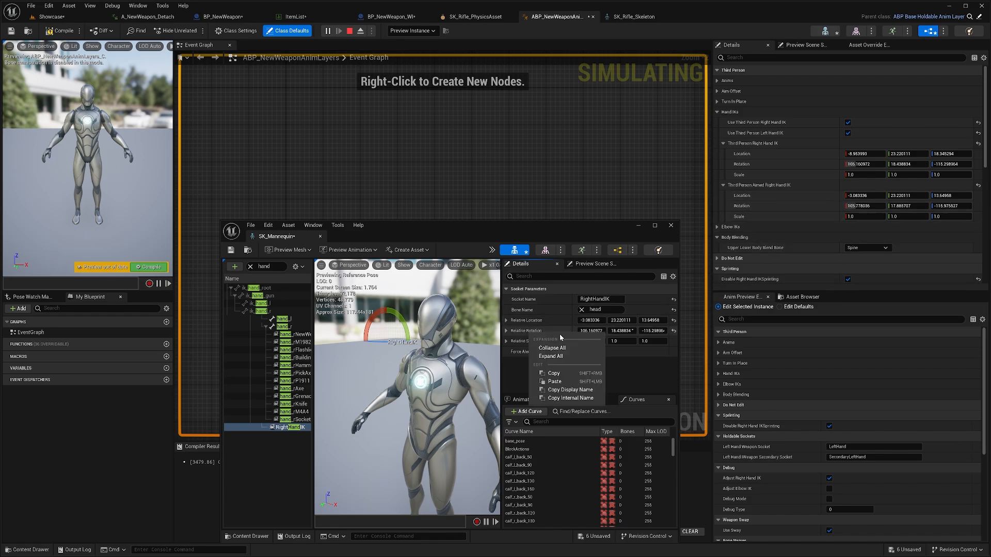
click(554, 383)
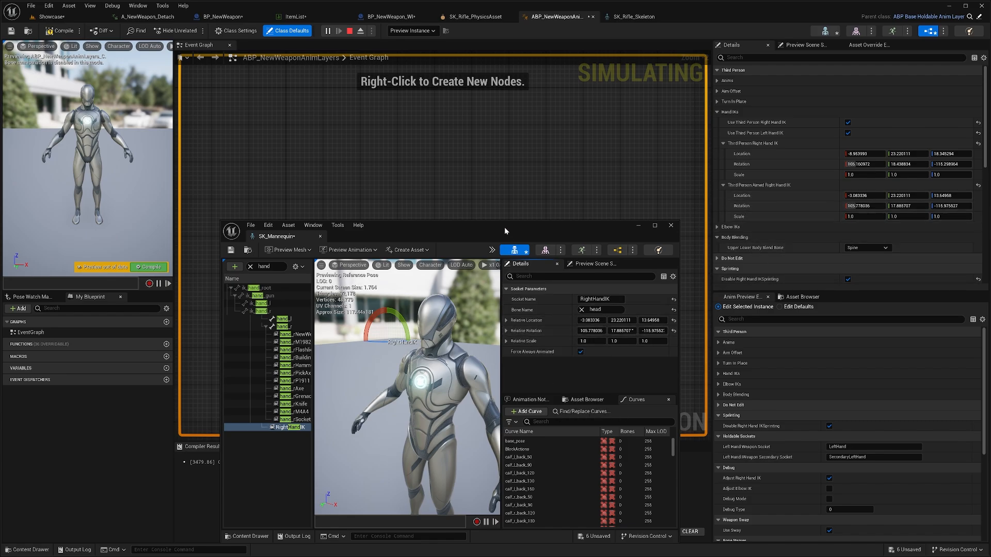
- Return to the running Showcase level, walk the character forward in the aimed pose, and release the cursor from the game
drag(504, 227, 782, 223)
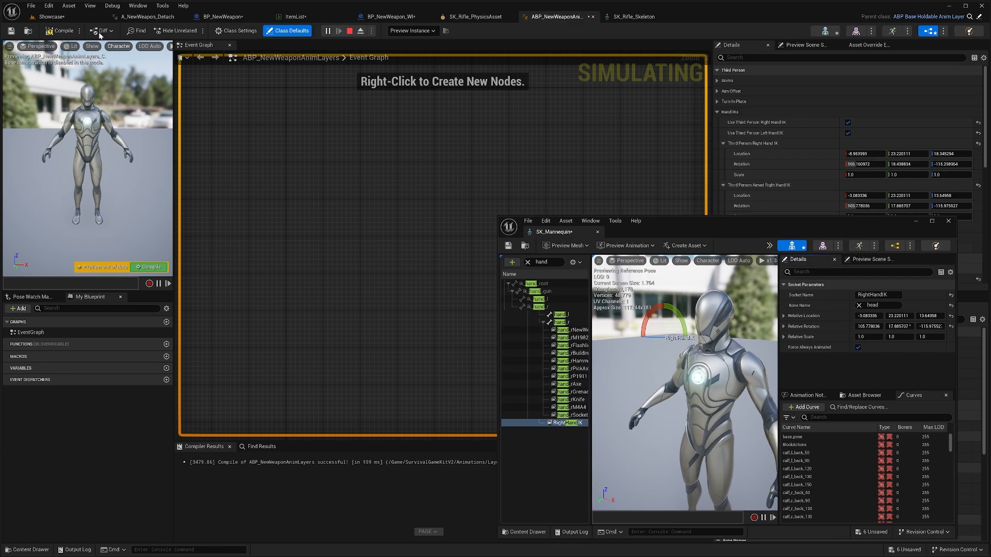
click(51, 16)
click(468, 242)
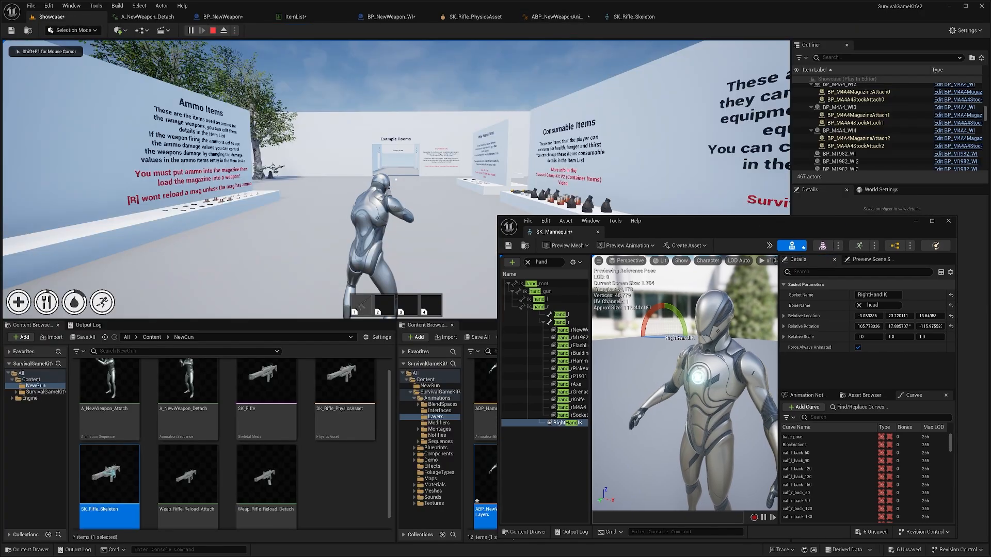
key(w)
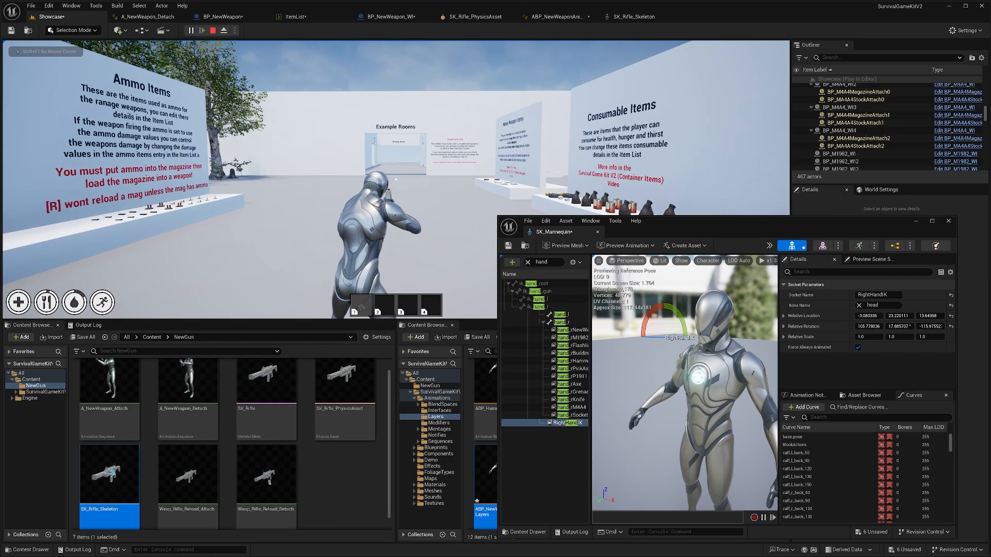
key(shift+F1)
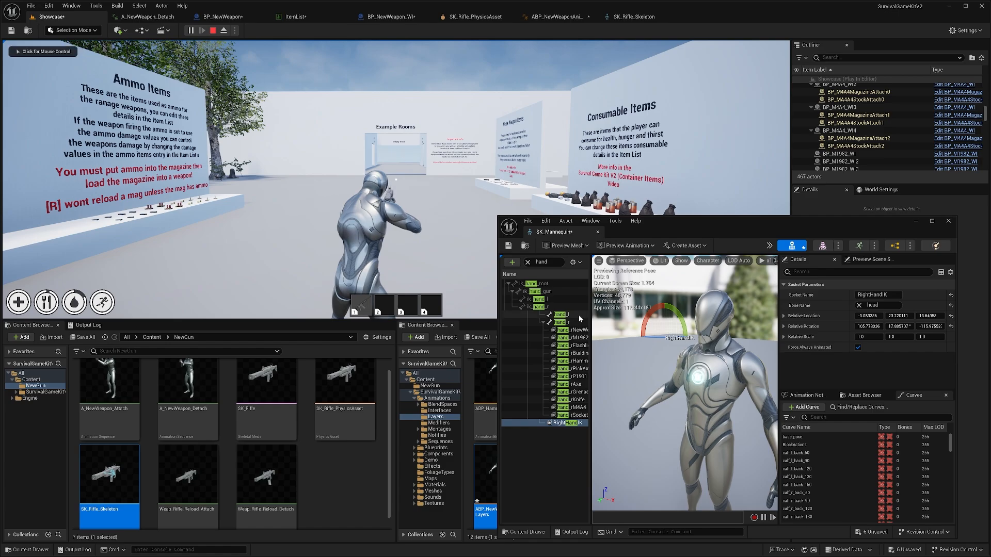
- Move and rotate the RightHandIK socket for the aimed pose to location about 0.51, 23.22, 10.3 and rotation about 106.42, 16.63, -115.79
mouse_move(665, 356)
right_down()
mouse_move(670, 365)
mouse_move(665, 353)
right_up()
key(w)
drag(665, 324, 670, 344)
key(e)
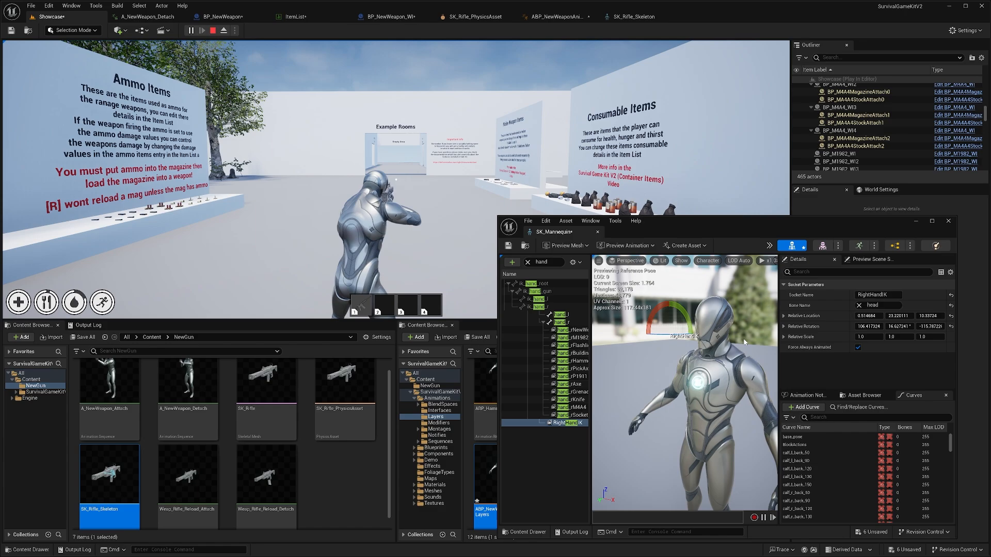
- Copy the RightHandIK socket's relative location into the Third Person Aimed Right Hand IK location of ABP_NewWeaponAnimLayers
right_click(806, 318)
click(831, 358)
drag(781, 229, 471, 235)
click(556, 16)
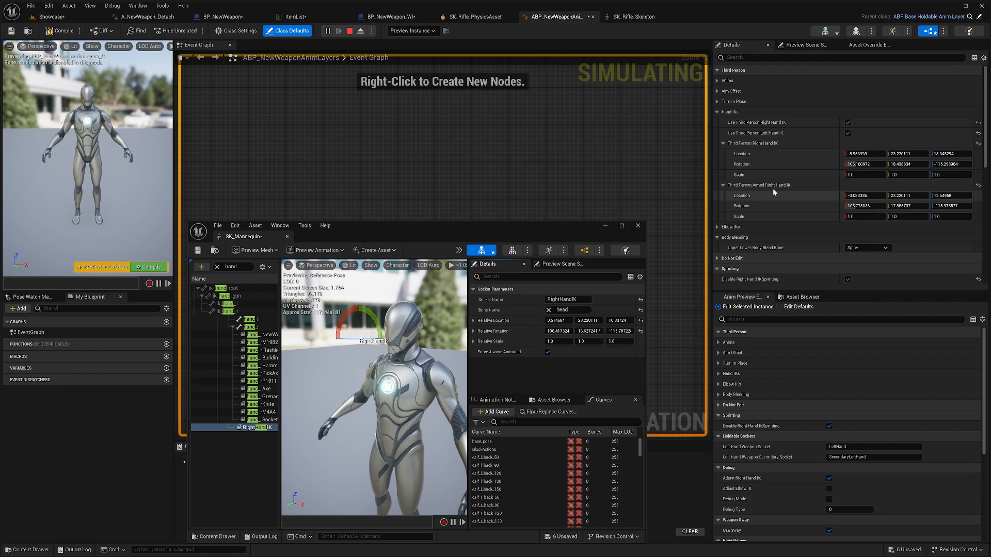
right_click(749, 196)
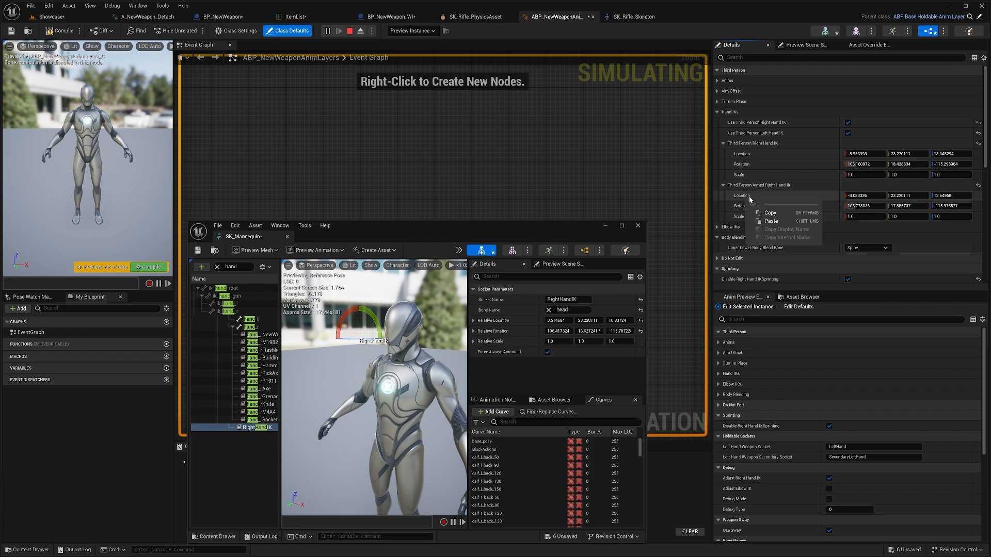
click(792, 225)
- Copy the RightHandIK socket's relative rotation into the Third Person Aimed Right Hand IK rotation
right_click(488, 330)
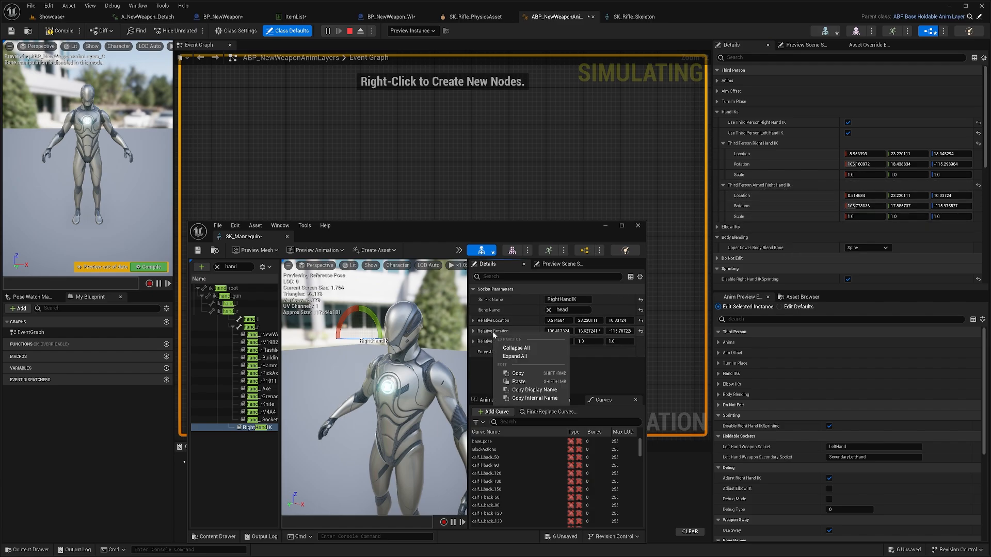
click(516, 380)
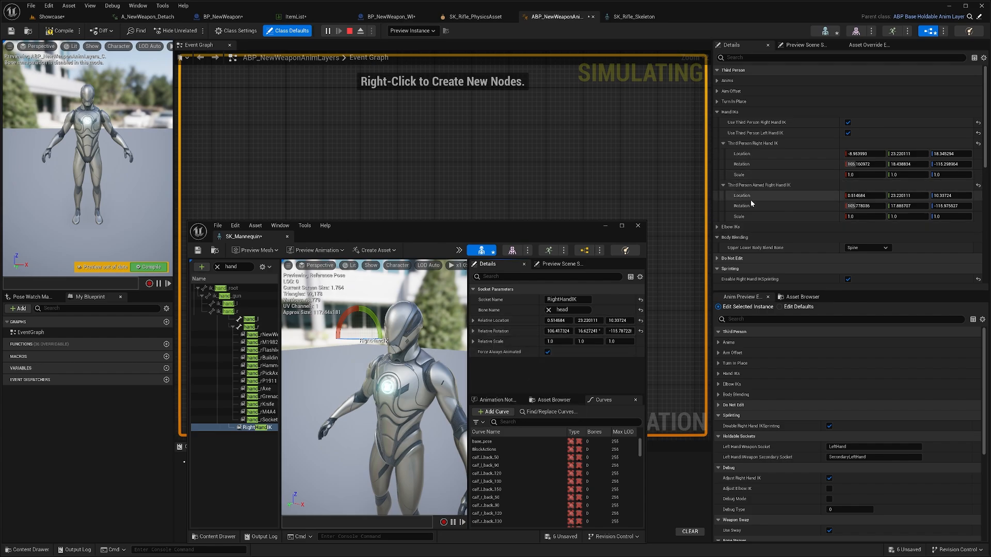
right_click(778, 206)
click(779, 229)
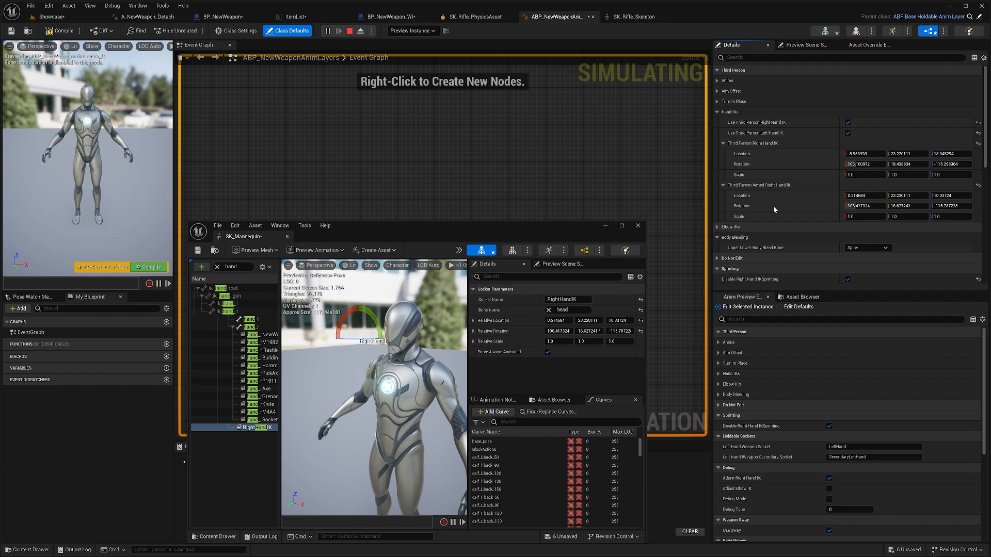
- Turn off the Adjust Right Hand IK debug option in the animation layer's class defaults
scroll(784, 213, down, 4)
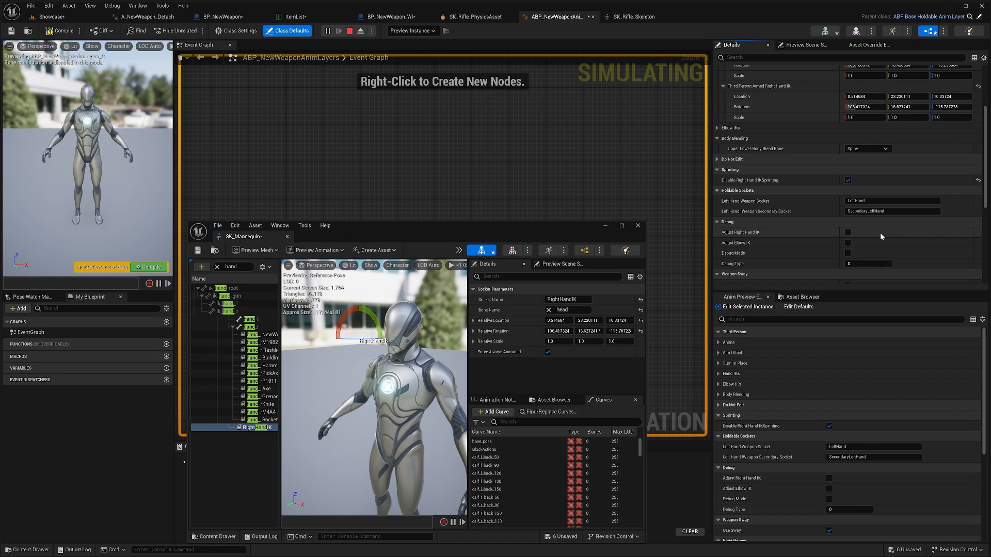
scroll(880, 233, up, 2)
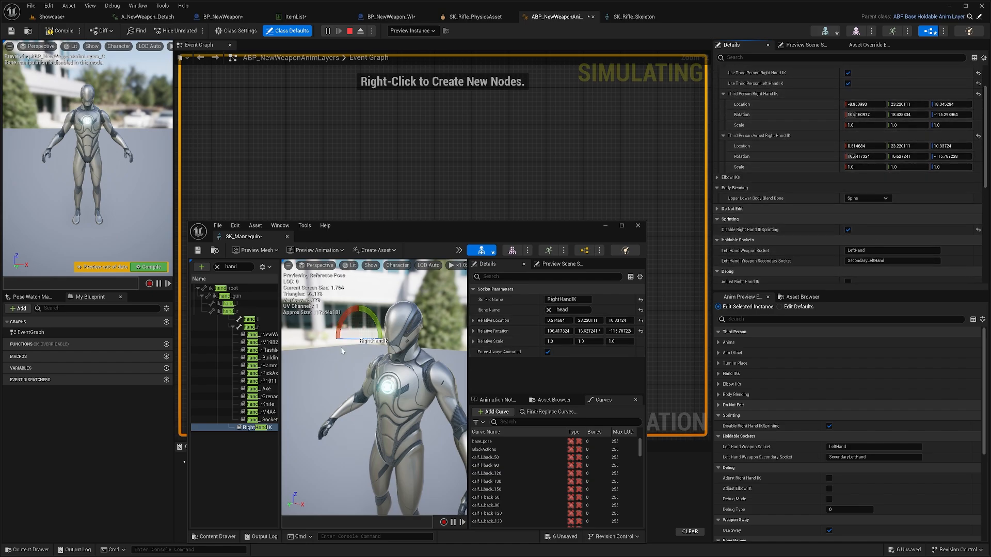
scroll(781, 208, up, 1)
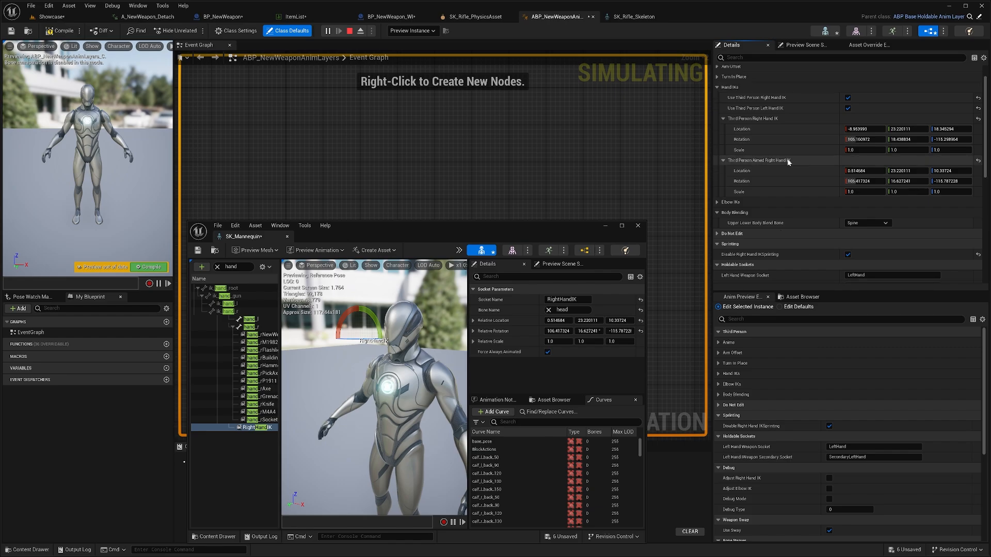
- Expand the First Person Hand IKs settings and examine the First Person Right Hand IK and First Person Aimed Right Hand IK transforms
scroll(788, 162, down, 10)
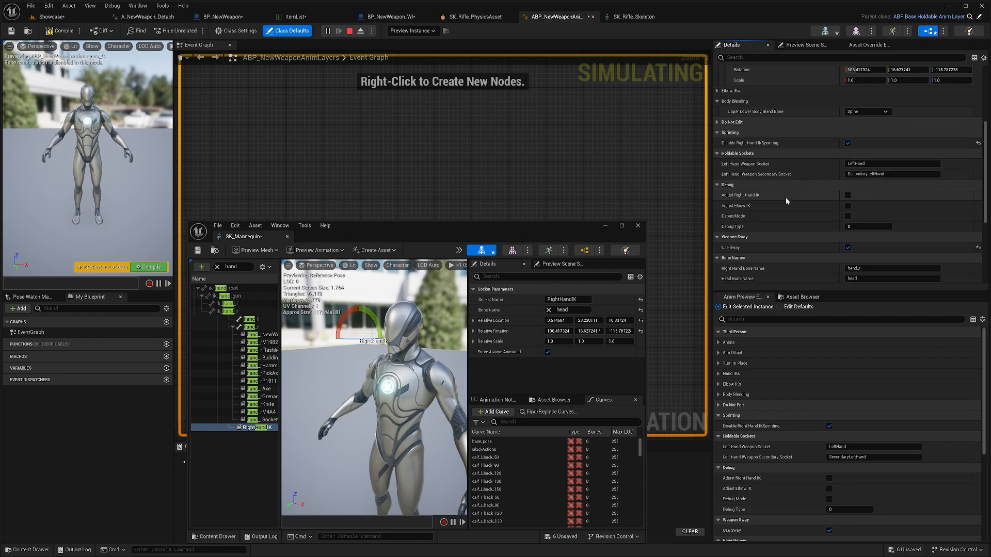
scroll(761, 199, down, 1)
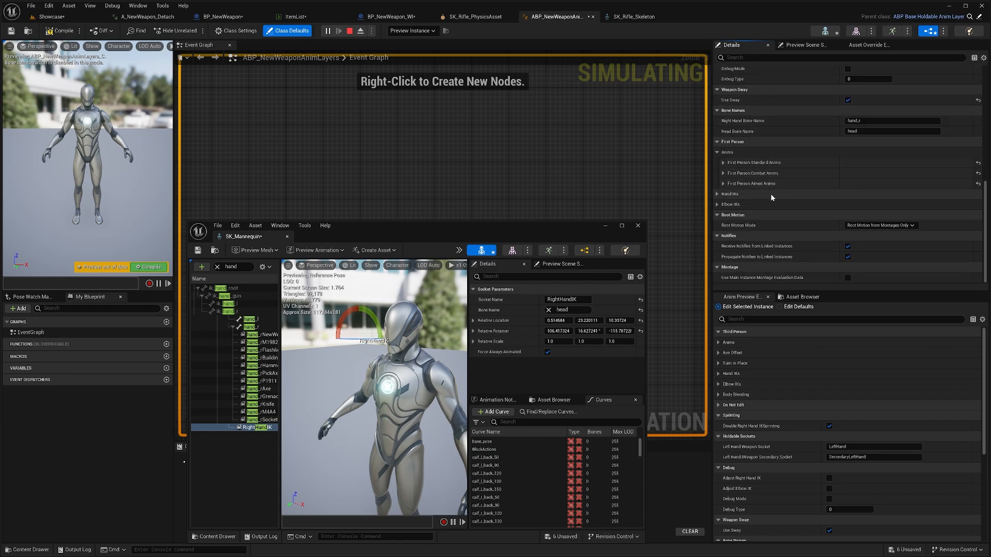
click(770, 194)
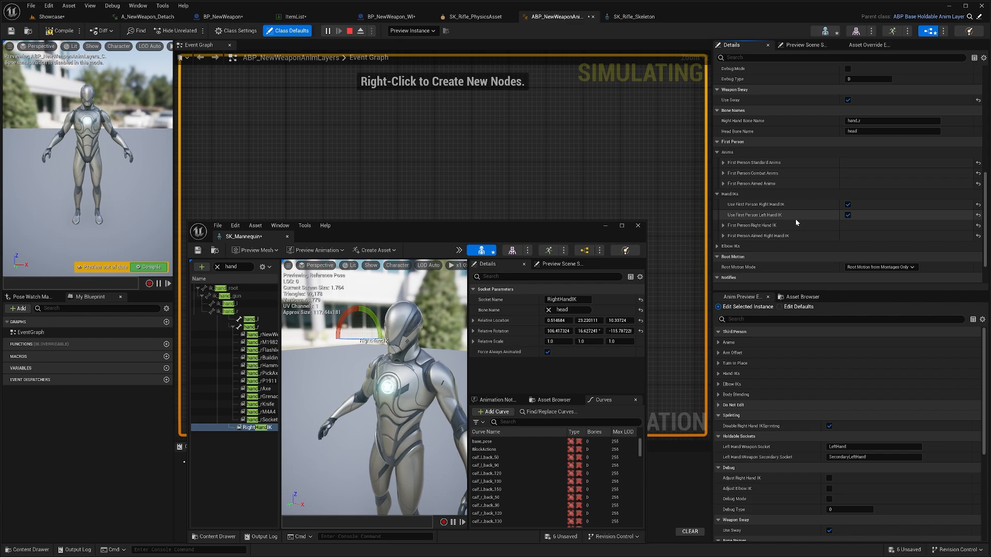
click(773, 236)
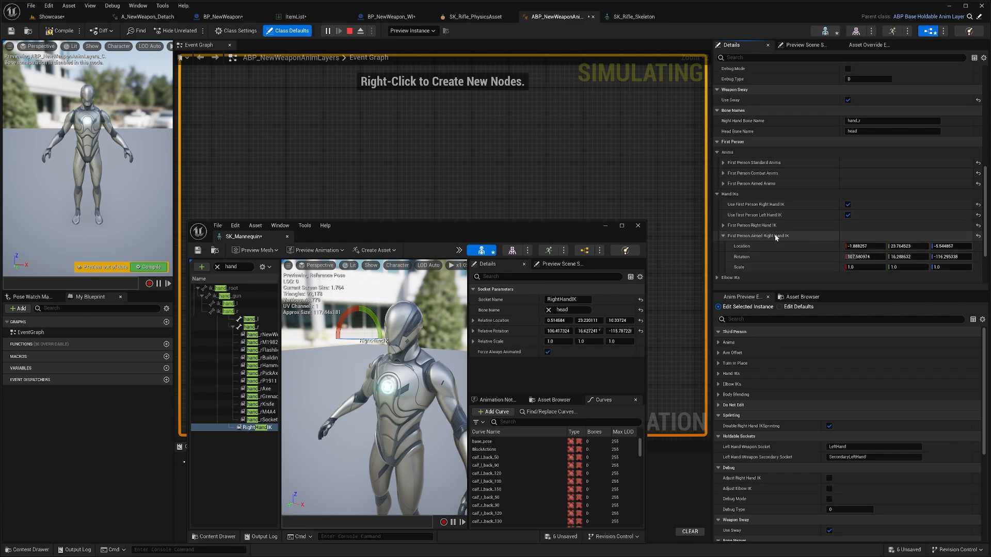
click(791, 225)
scroll(800, 235, down, 2)
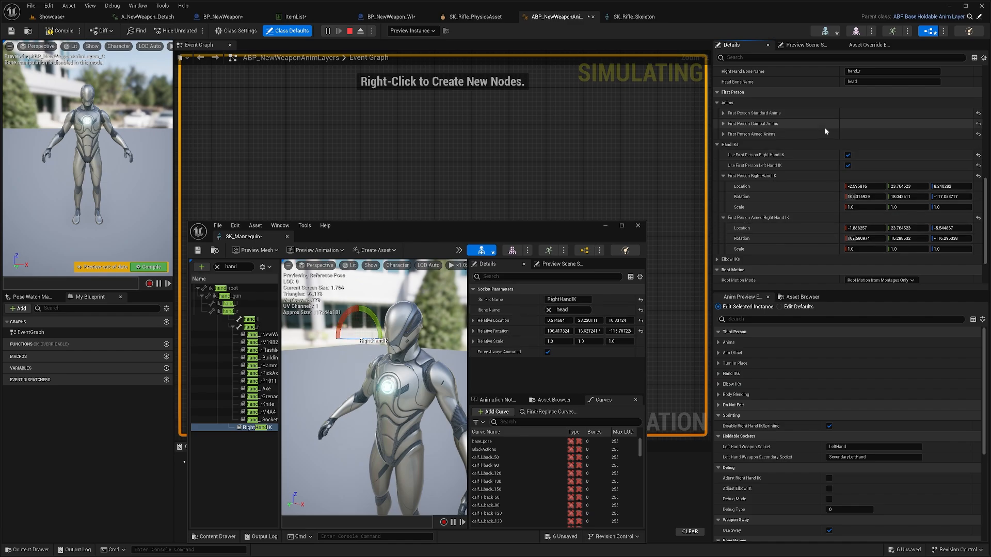
scroll(823, 134, up, 5)
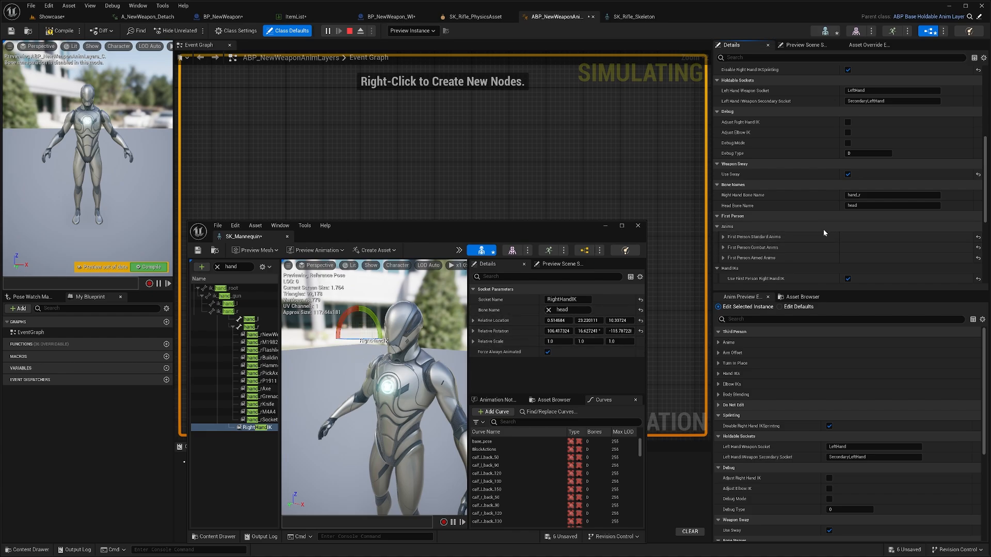
scroll(812, 254, down, 2)
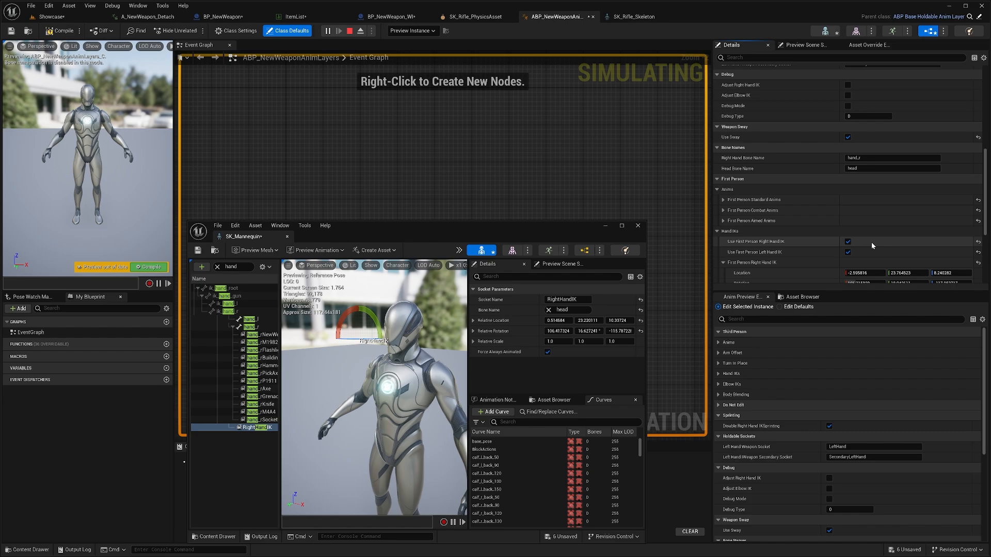
- Expand the third-person Elbow IKs settings and turn on the Adjust Elbow IK debug option in the class defaults
scroll(871, 242, down, 10)
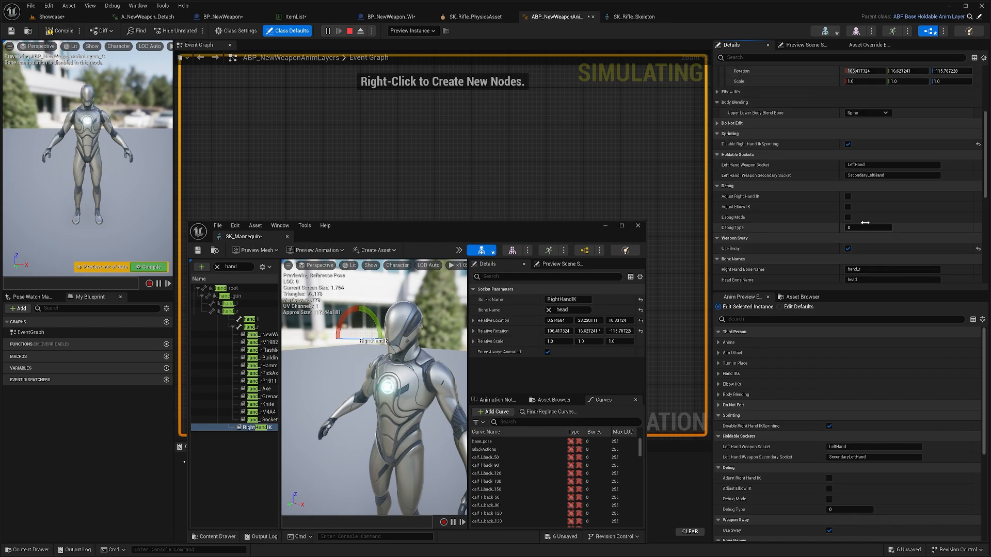
scroll(865, 219, up, 5)
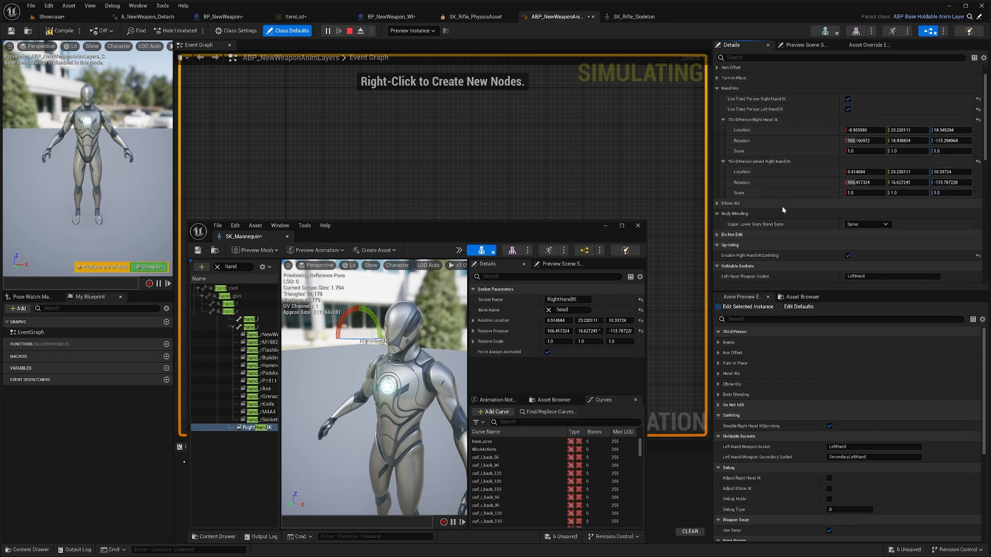
click(769, 204)
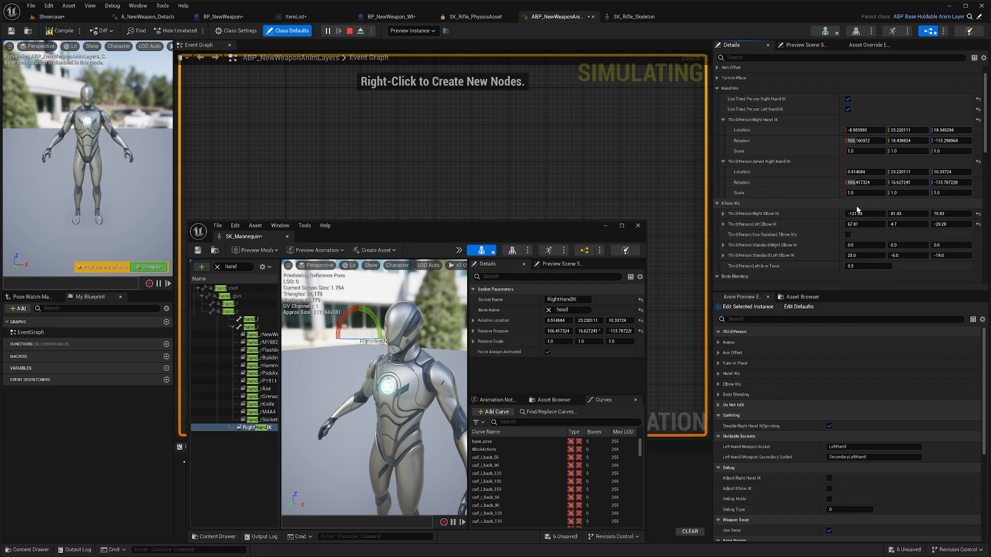
scroll(778, 207, down, 1)
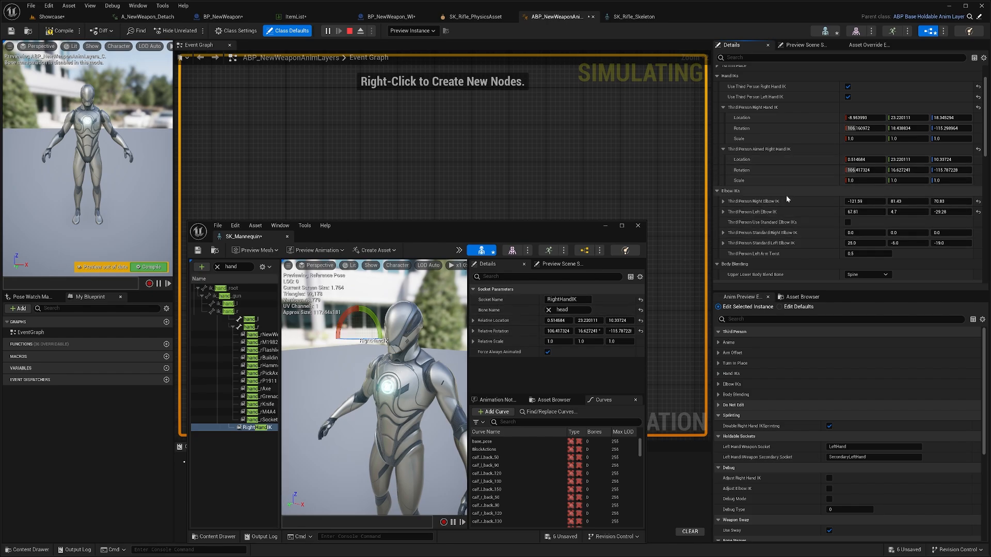
scroll(785, 195, down, 5)
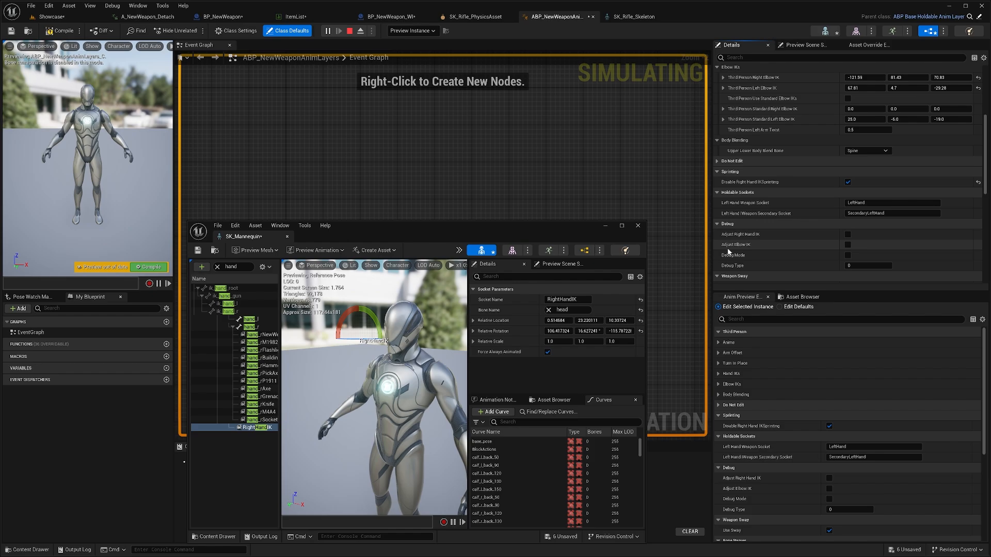
click(847, 245)
- Find the elbow sockets in SK_Mannequin and copy the Third Person Right Elbow IK value into the RightElbowIK socket's relative location
scroll(773, 242, up, 4)
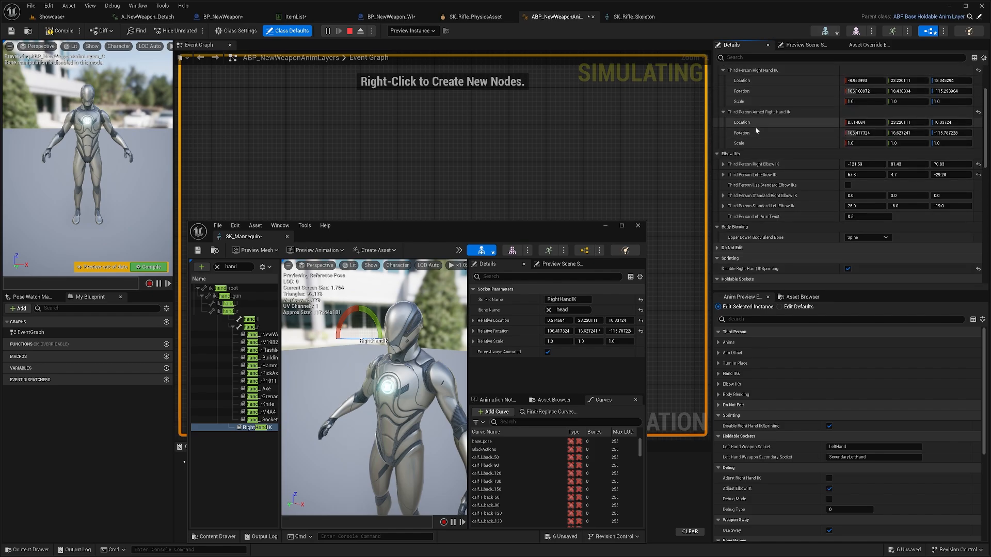
right_click(772, 162)
click(805, 206)
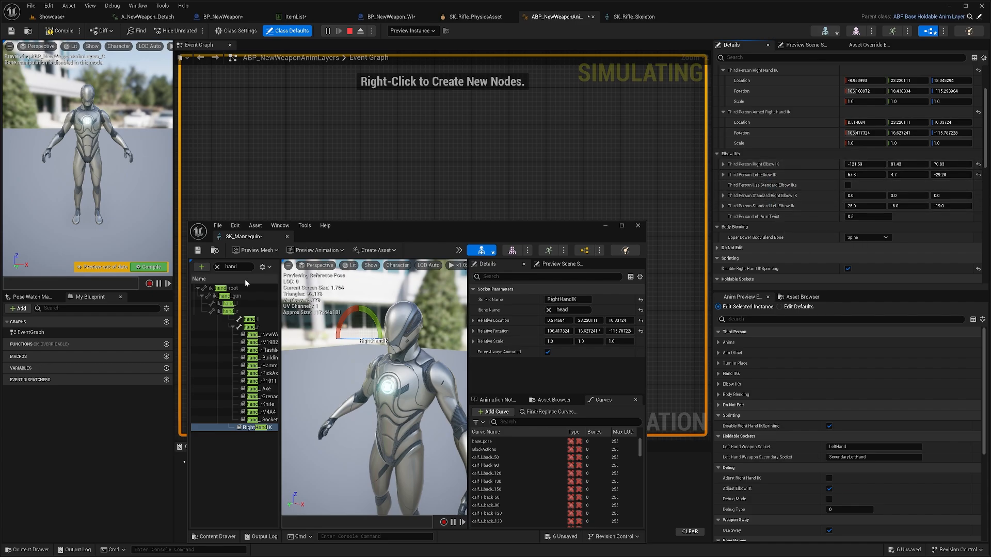
drag(353, 240, 377, 213)
double_click(255, 239)
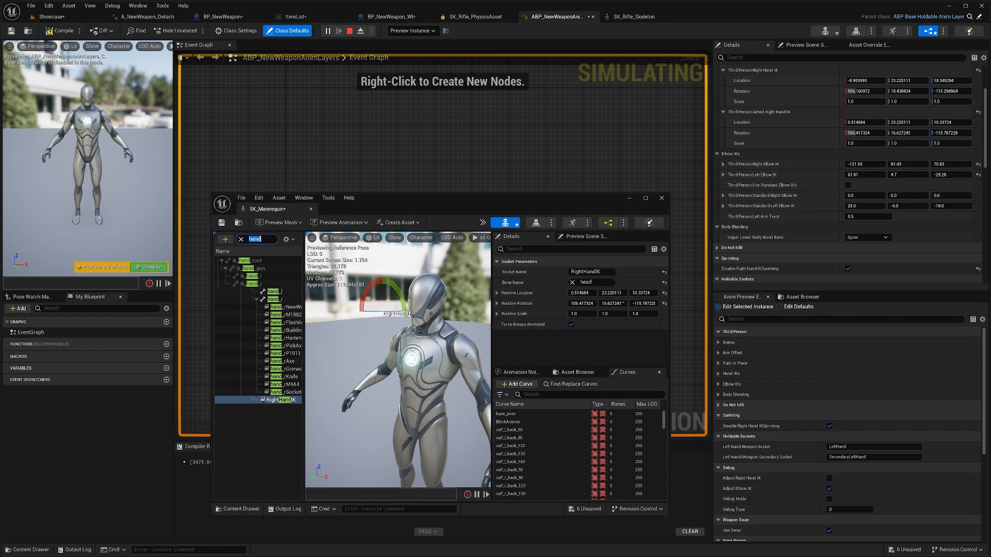
text(el)
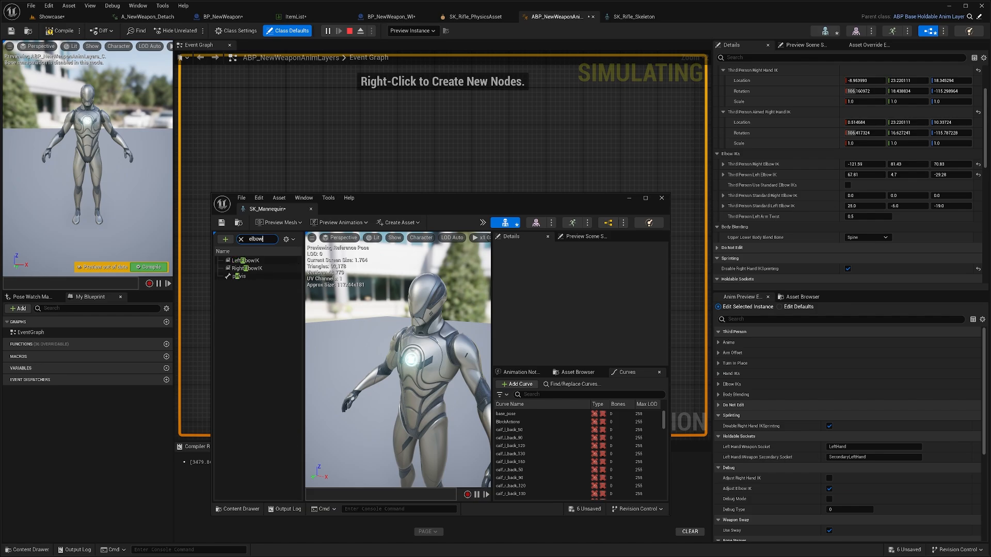
text(bow)
click(248, 269)
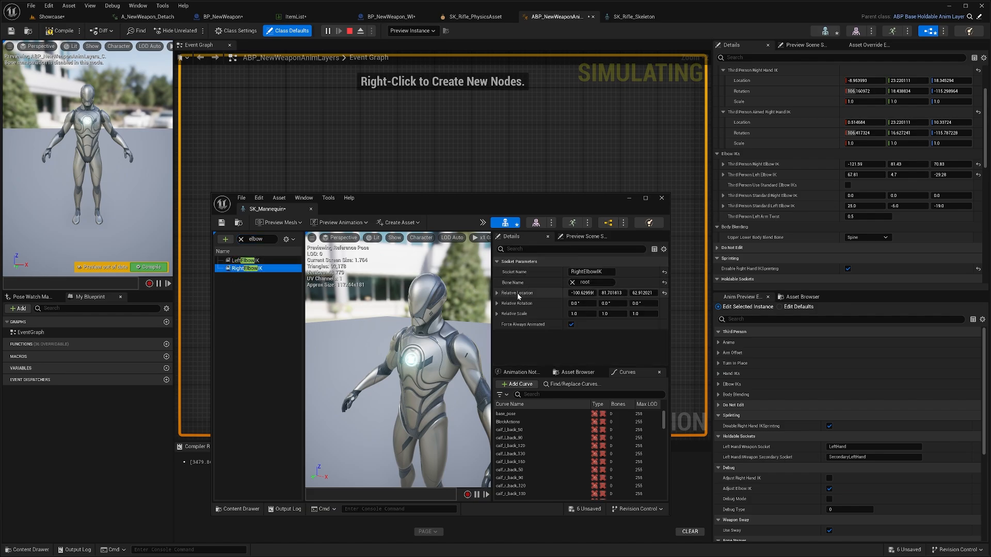
right_click(519, 295)
click(537, 341)
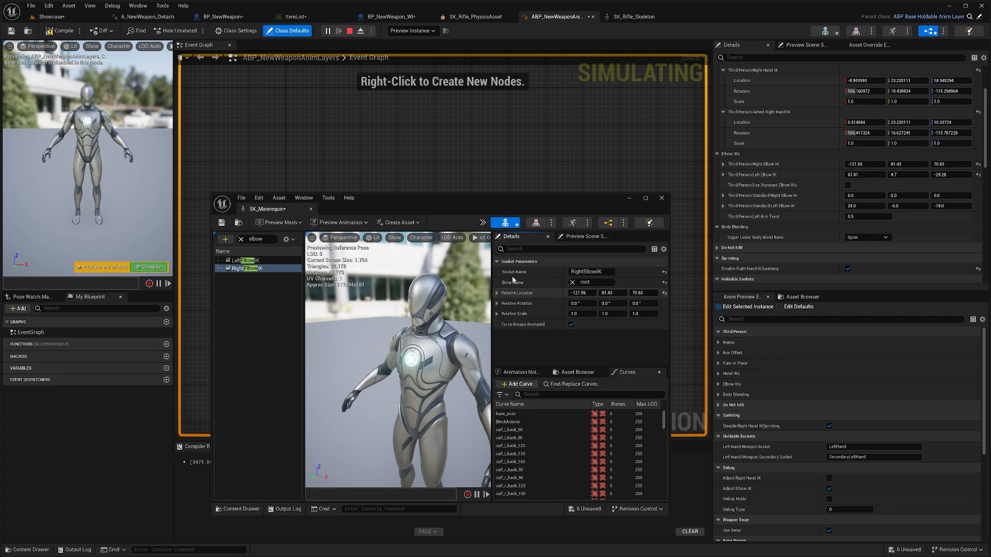
- With the running Showcase level in view, move the RightElbowIK socket up to a Z location of about 132
drag(456, 197, 757, 217)
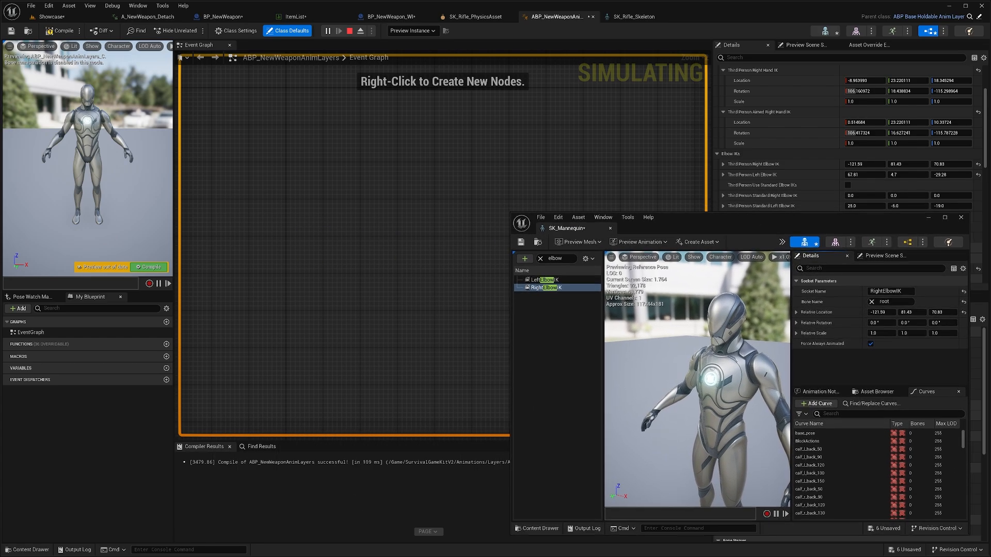
scroll(692, 379, down, 6)
right_drag(692, 379, 670, 399)
click(47, 17)
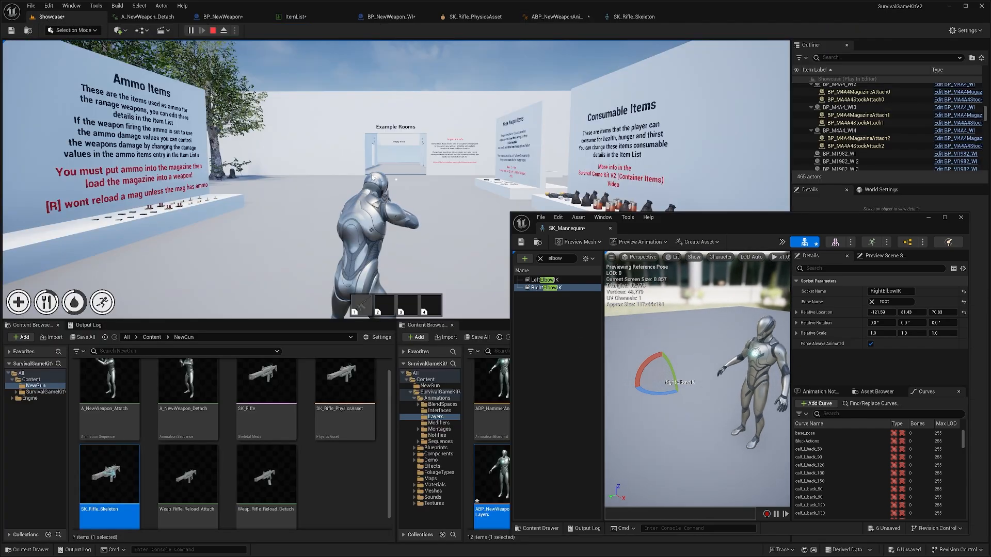
right_drag(652, 360, 668, 369)
key(w)
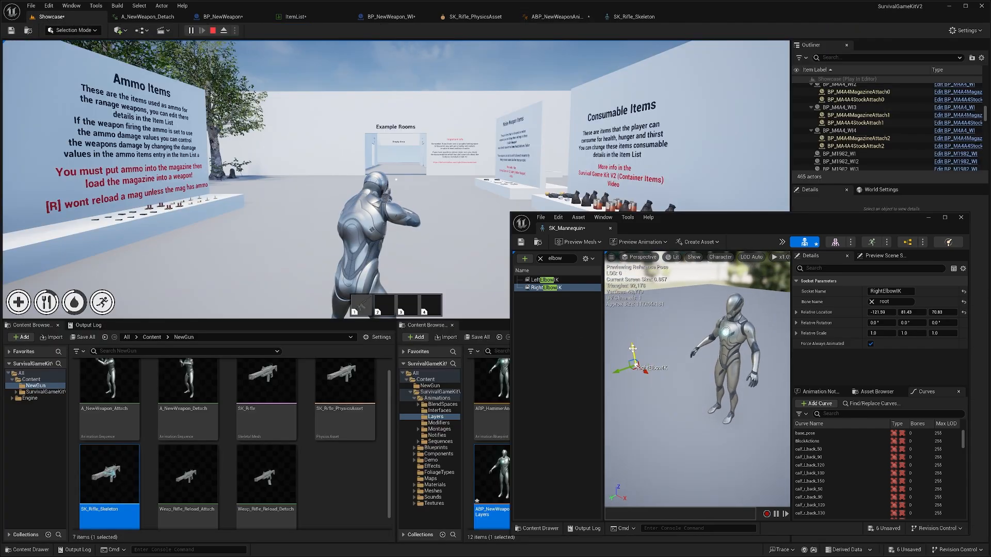
drag(632, 349, 637, 304)
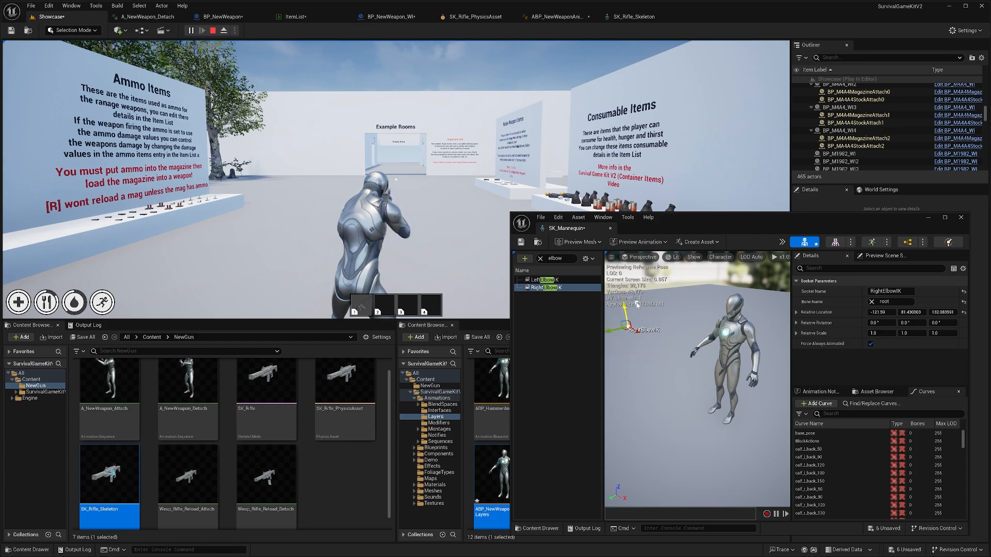
- Copy the RightElbowIK socket's relative location into the Third Person Right Elbow IK of ABP_NewWeaponAnimLayers
right_click(819, 315)
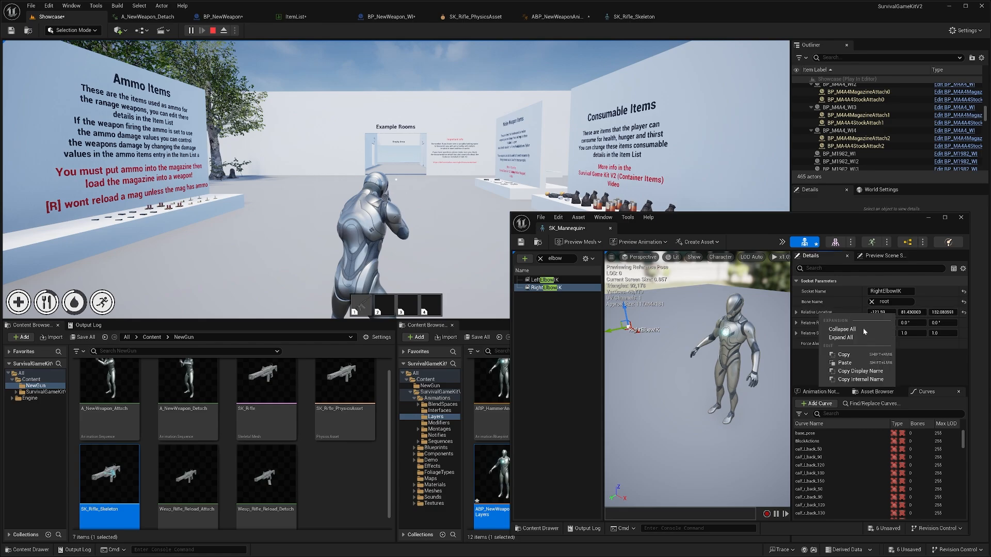
click(844, 355)
drag(804, 230, 420, 236)
click(557, 17)
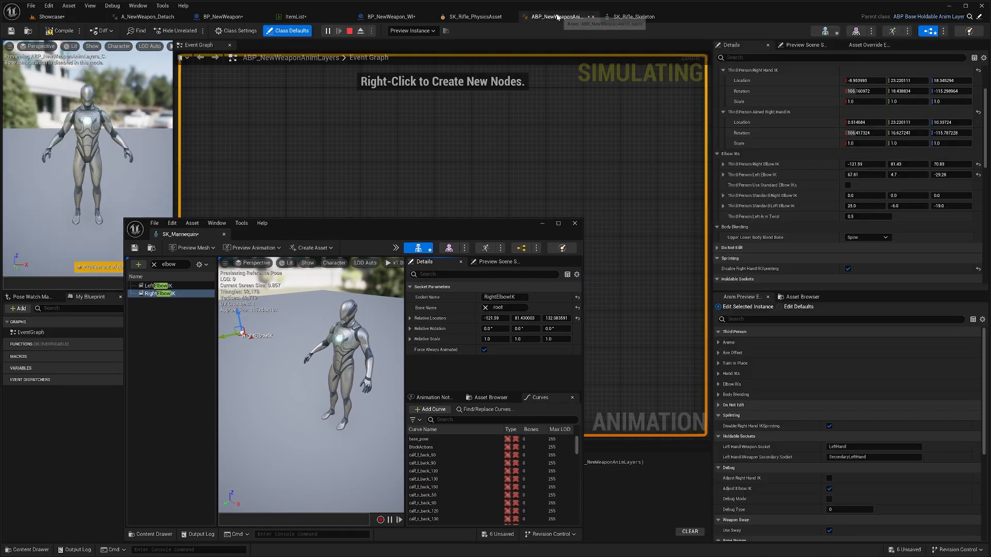
right_click(779, 165)
click(807, 203)
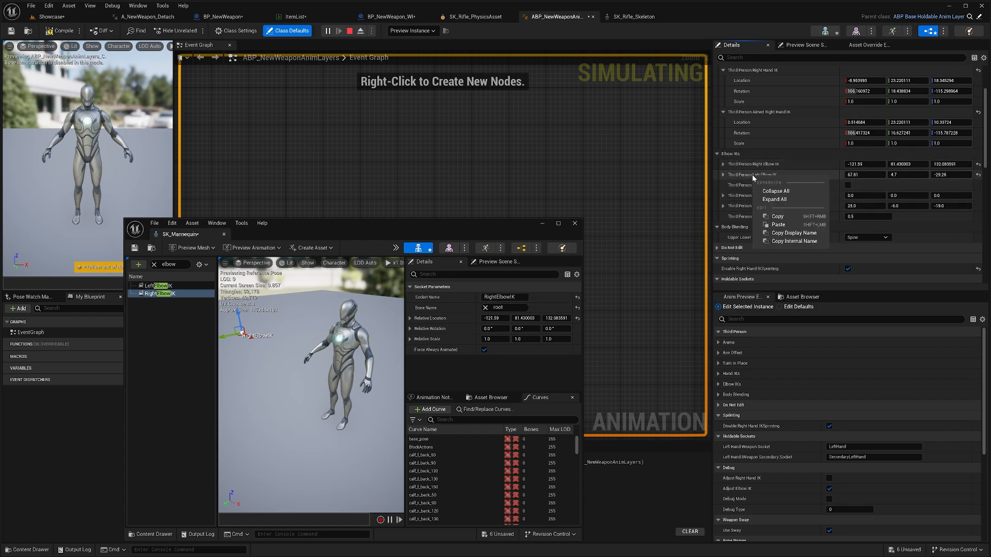
- Copy the Third Person Left Elbow IK value into the LeftElbowIK socket's relative location
click(788, 216)
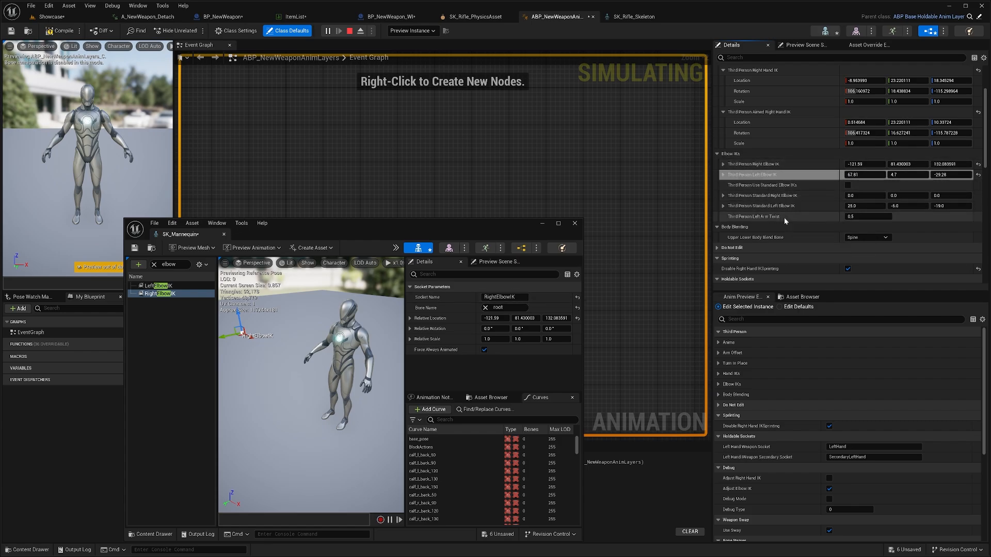
click(161, 287)
right_click(475, 321)
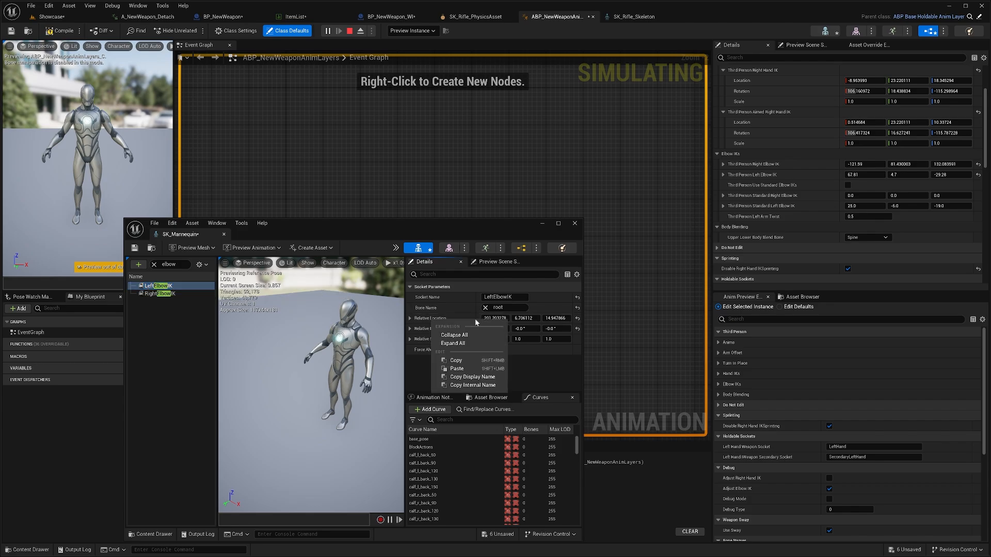
click(457, 369)
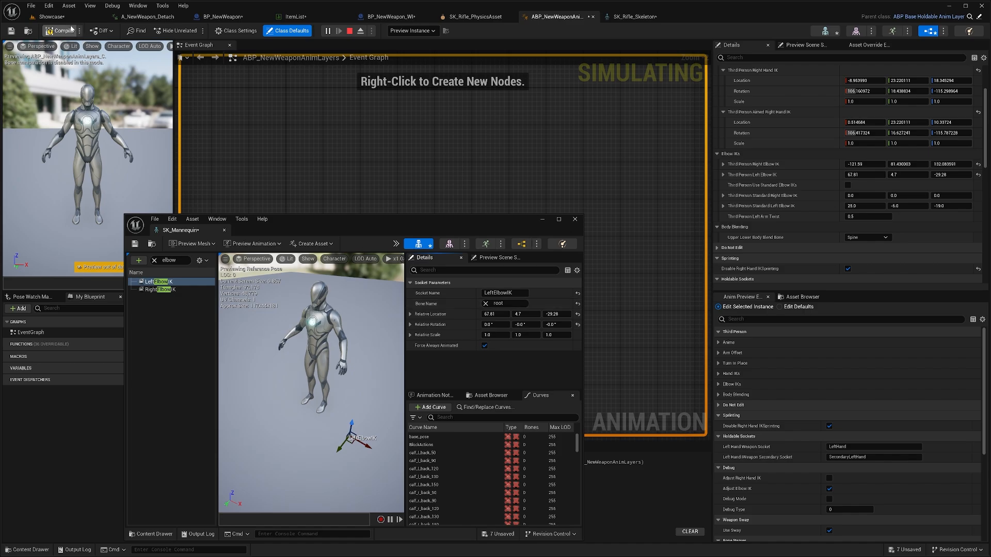
- Eject from the player in the running Showcase level to view the aiming arms, and lower the LeftElbowIK socket to about -47.3 in Z
click(52, 17)
drag(370, 223, 695, 219)
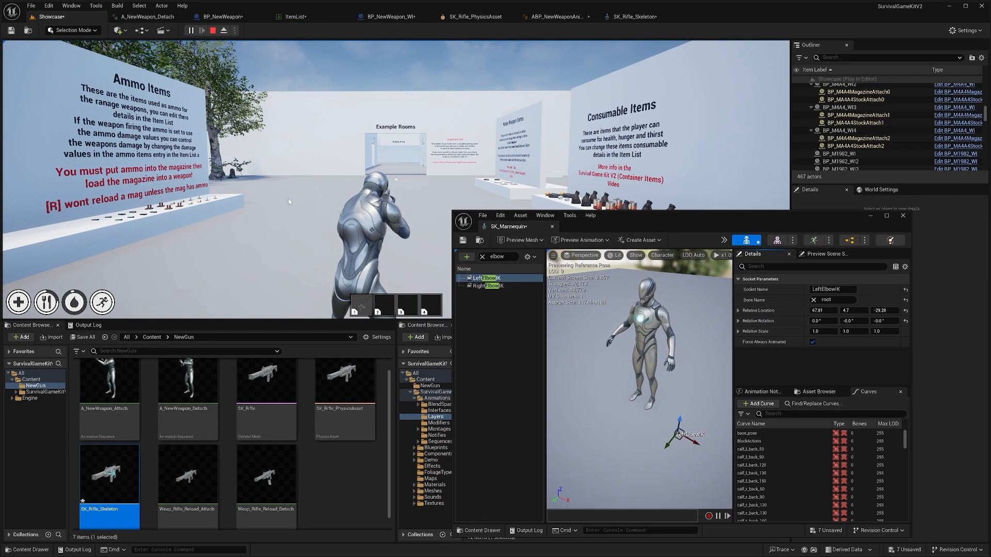
click(224, 31)
right_drag(330, 170, 356, 183)
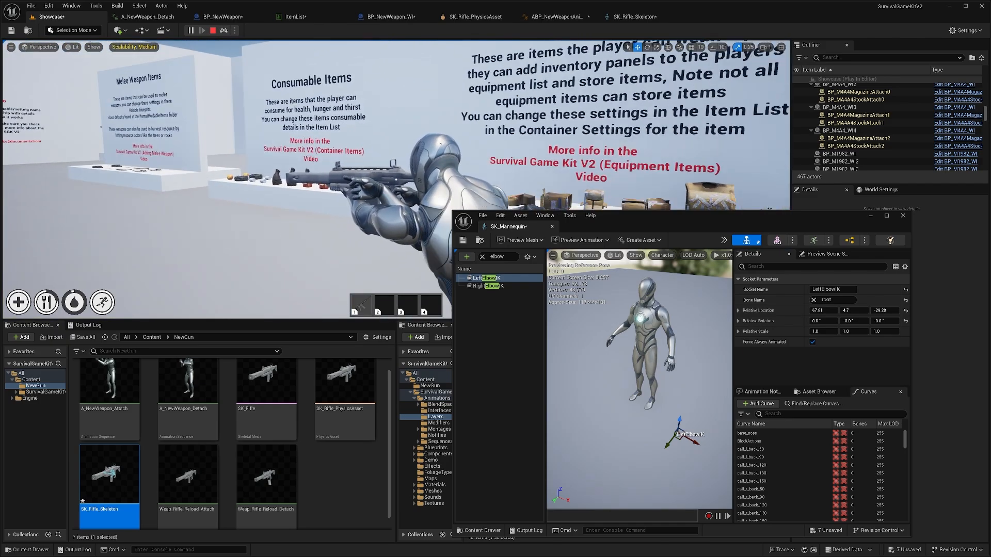
drag(681, 417, 660, 416)
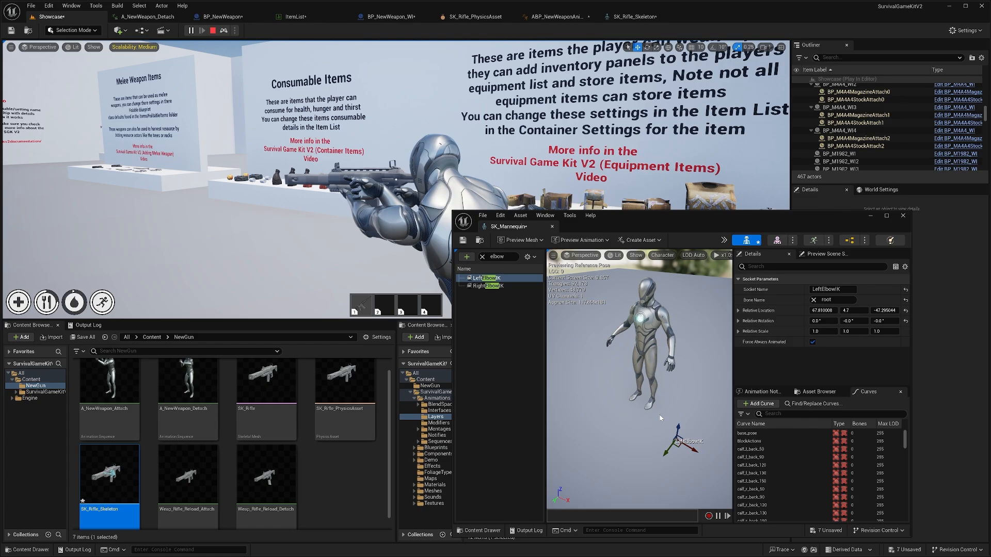
- Copy the LeftElbowIK socket's relative location into the Third Person Left Elbow IK of ABP_NewWeaponAnimLayers
right_click(762, 313)
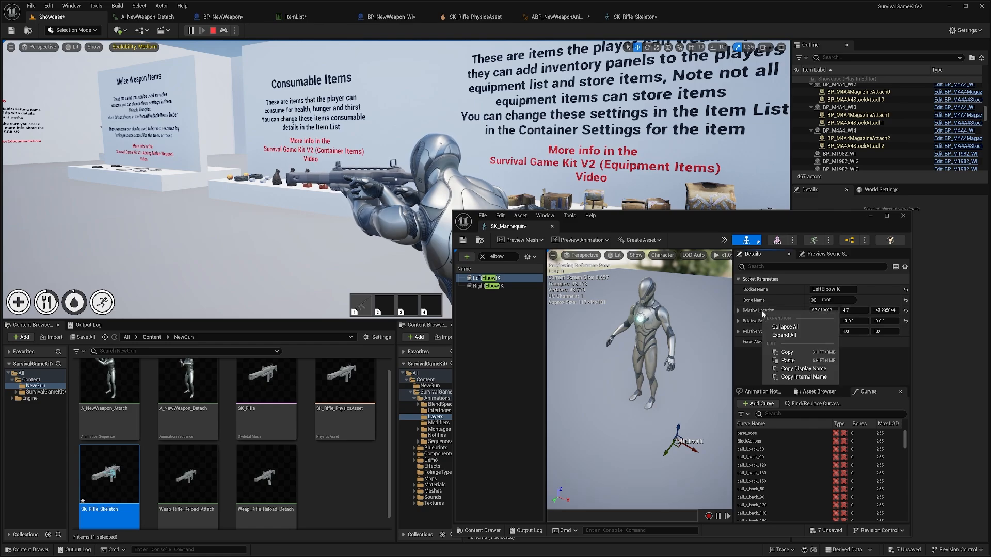
click(791, 353)
drag(694, 222, 306, 220)
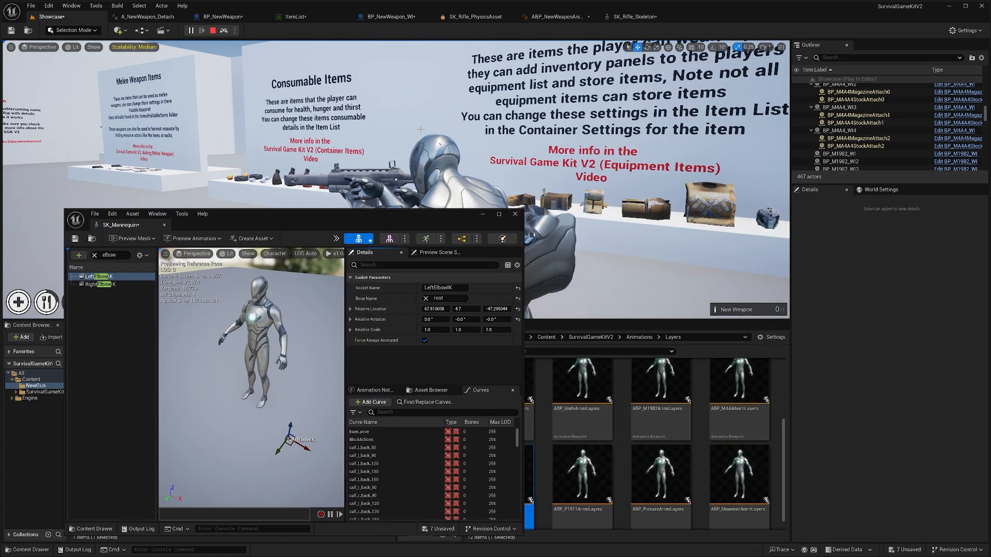
click(556, 16)
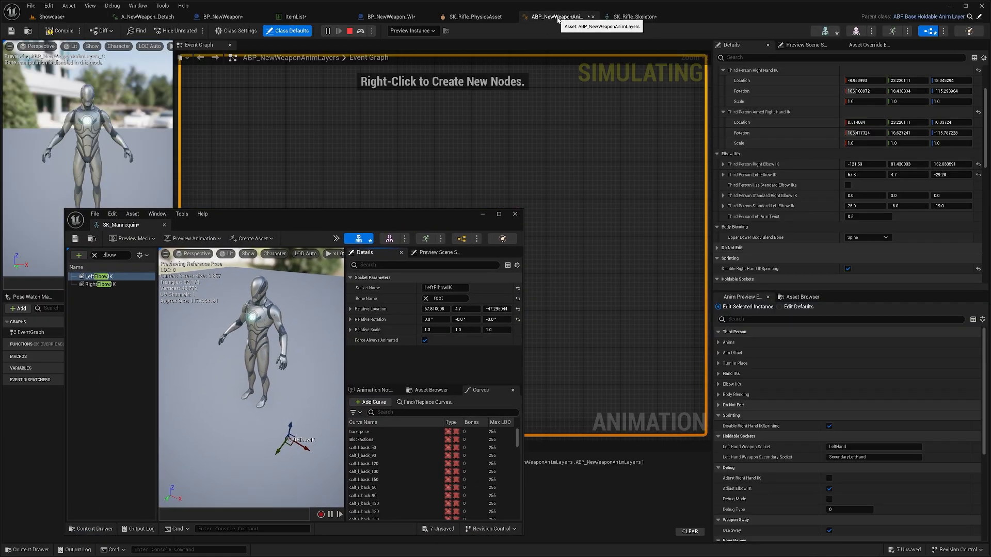
right_click(756, 175)
click(785, 226)
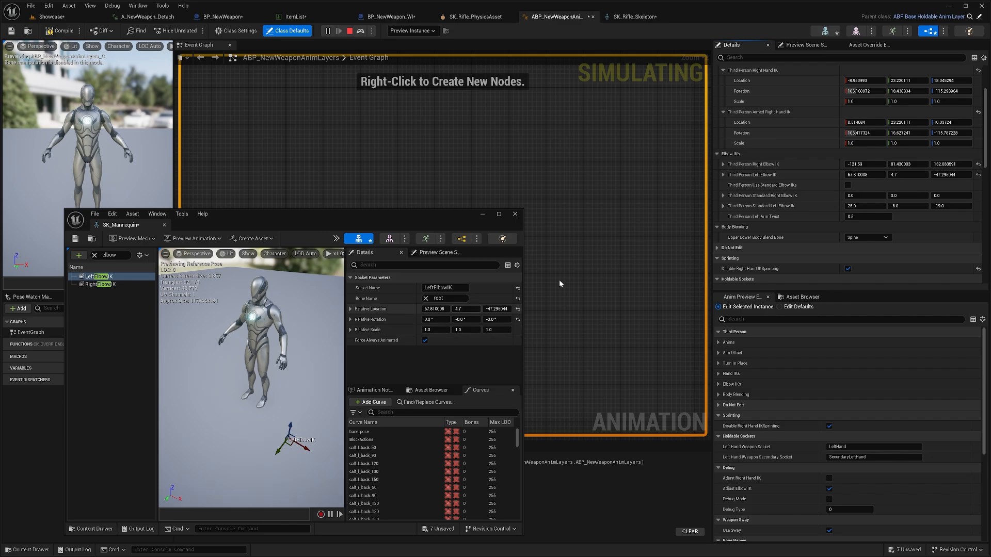
- Turn off the Adjust Elbow IK debug option in the animation layer's class defaults
scroll(799, 192, down, 2)
scroll(799, 192, down, 6)
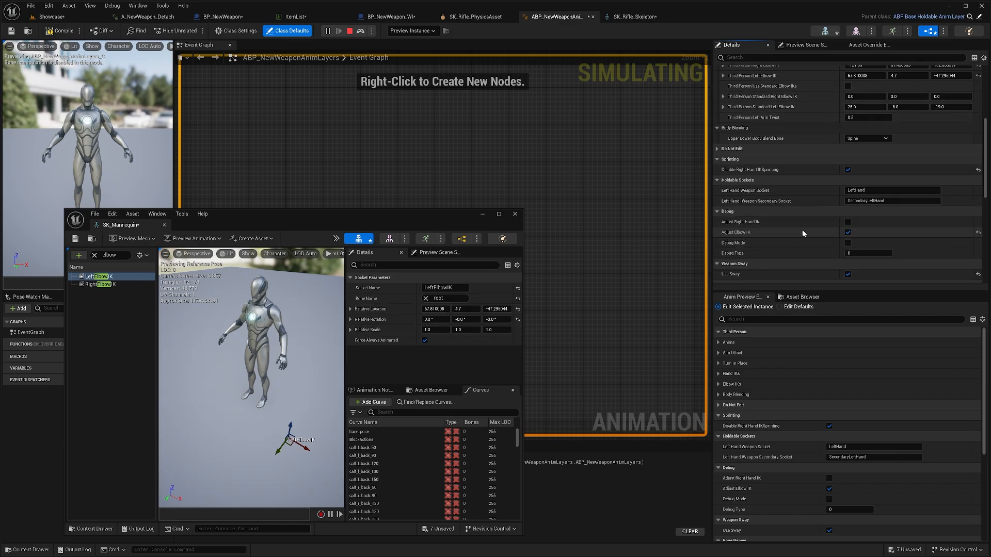
click(848, 232)
scroll(795, 221, up, 4)
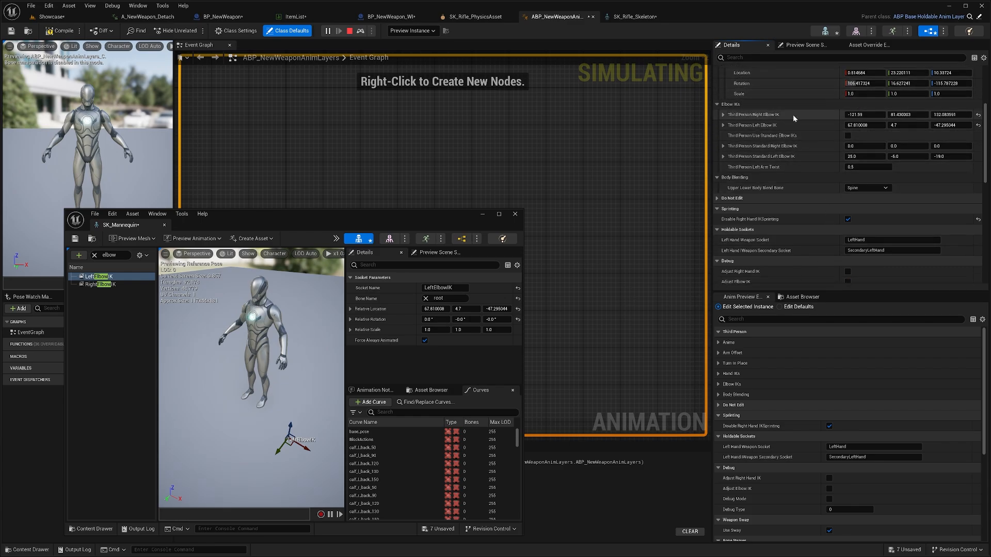
- Expand the first-person Elbow IKs settings and examine the First Person Right and Left Elbow IK values
scroll(794, 134, down, 13)
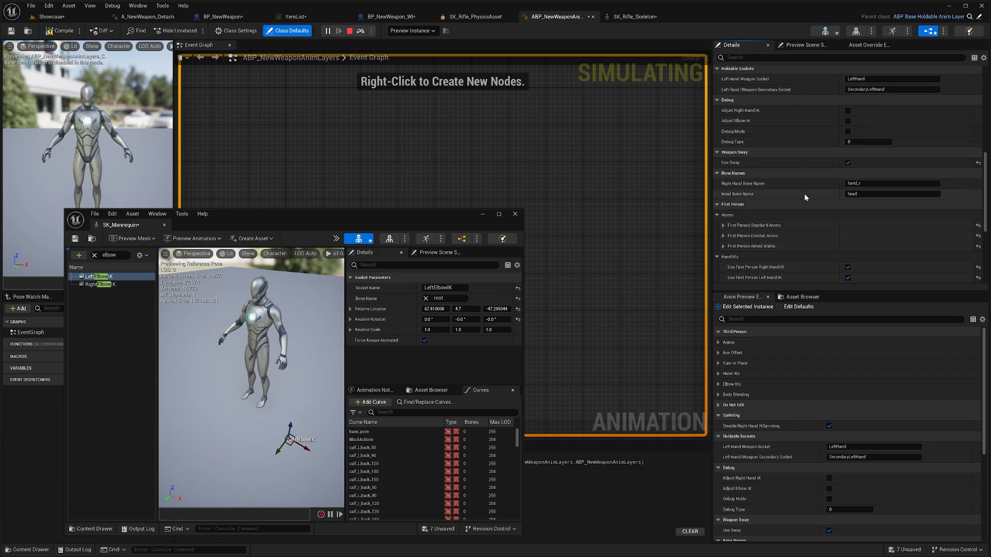
scroll(804, 193, down, 4)
scroll(803, 200, down, 4)
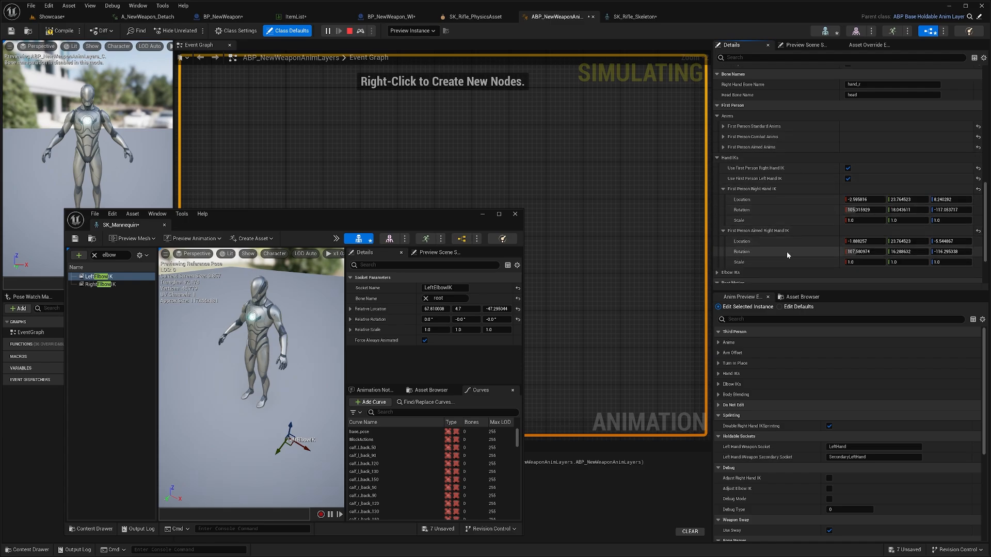
scroll(787, 255, down, 1)
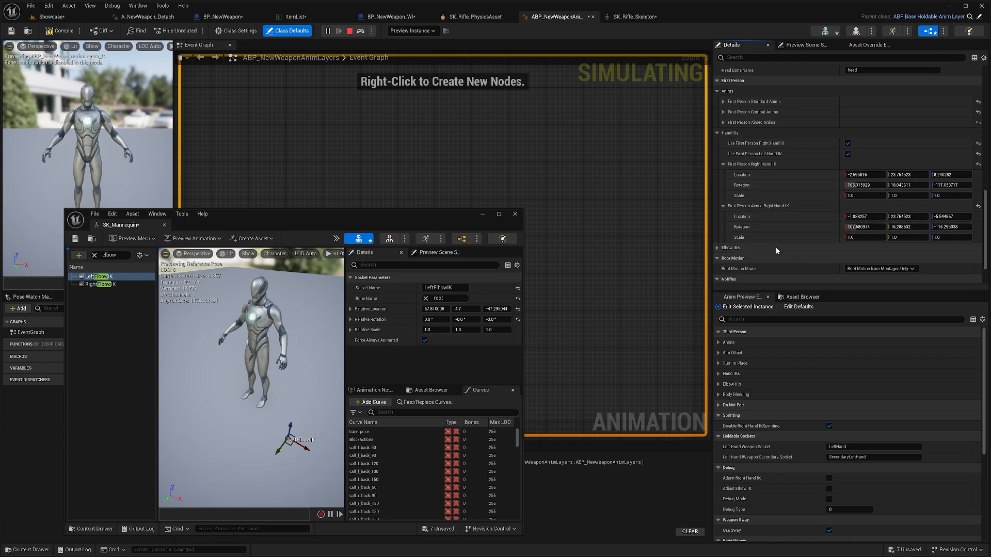
click(776, 248)
scroll(790, 237, down, 2)
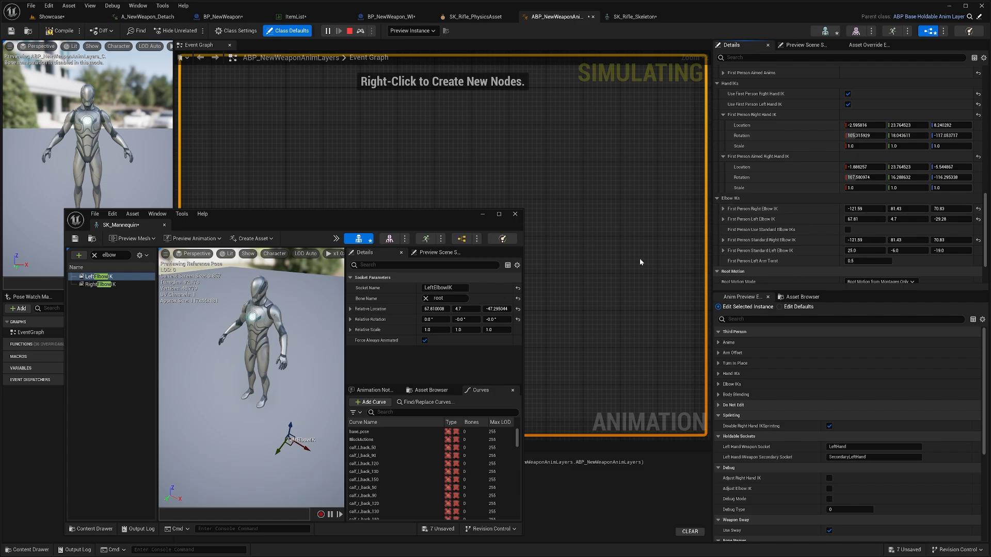
- Save the SK_Mannequin skeleton with its adjusted sockets and close its editor window
click(75, 238)
click(515, 213)
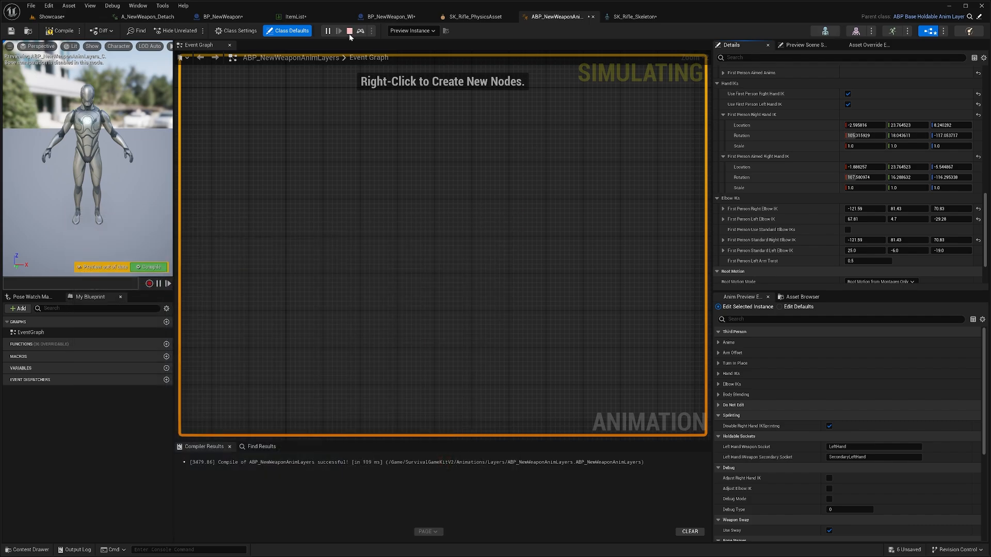
- Stop the running game simulation, then compile and save the ABP_NewWeaponAnimLayers animation blueprint
click(349, 30)
click(59, 30)
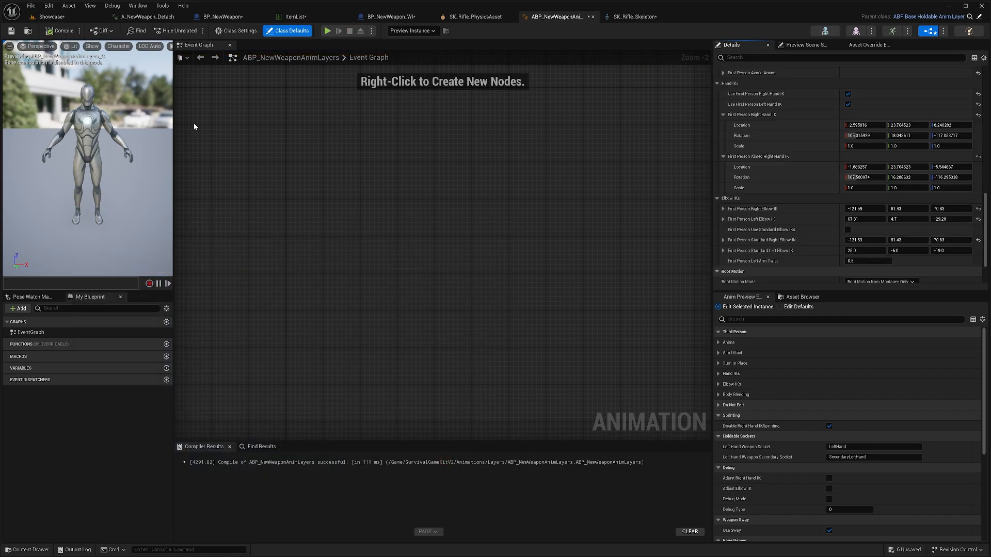
click(11, 31)
- Clear BP_NewWeapon's property filter, collapse the Do Not Edit category, and examine the Ammo and Shooting settings, including the first Allowed Ammo Types entry
click(225, 17)
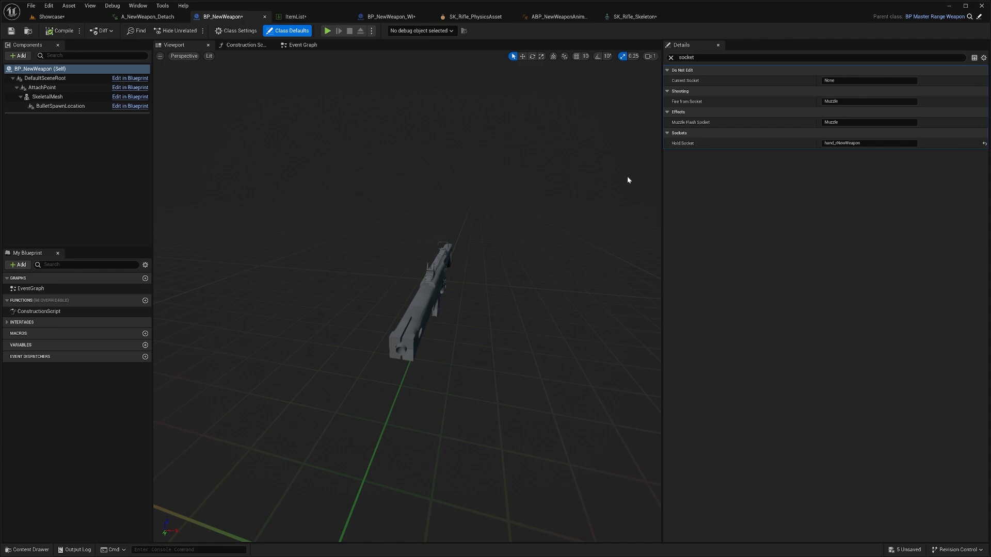
click(671, 57)
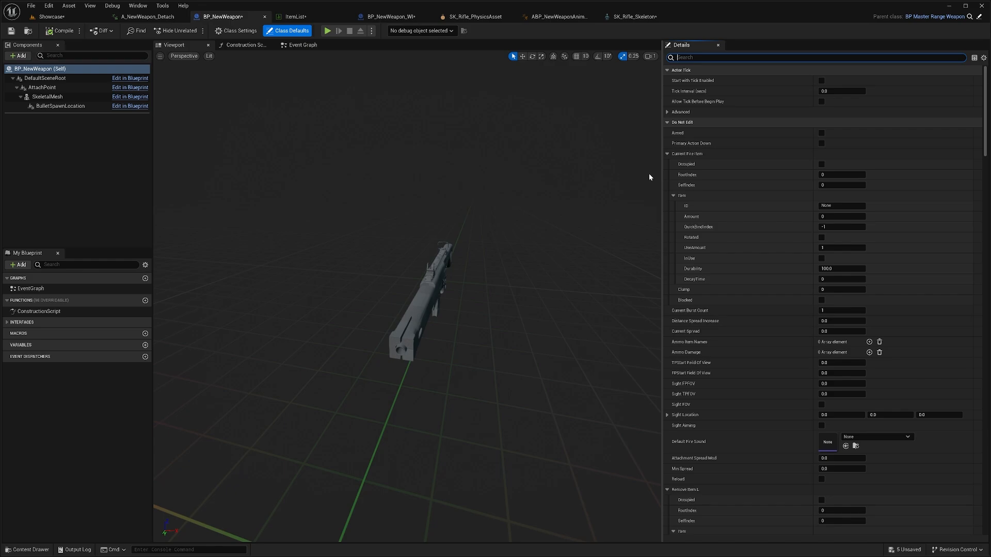
click(691, 123)
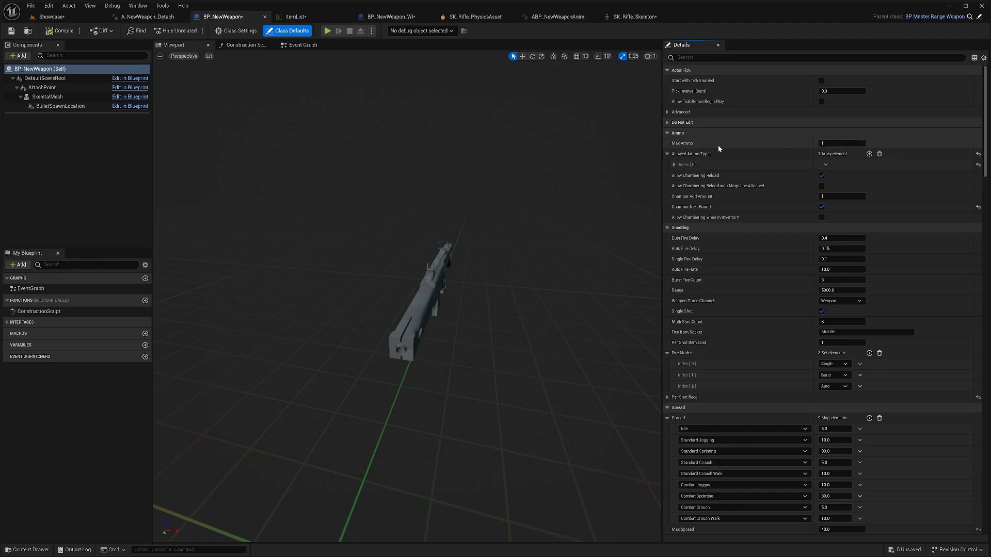
click(710, 165)
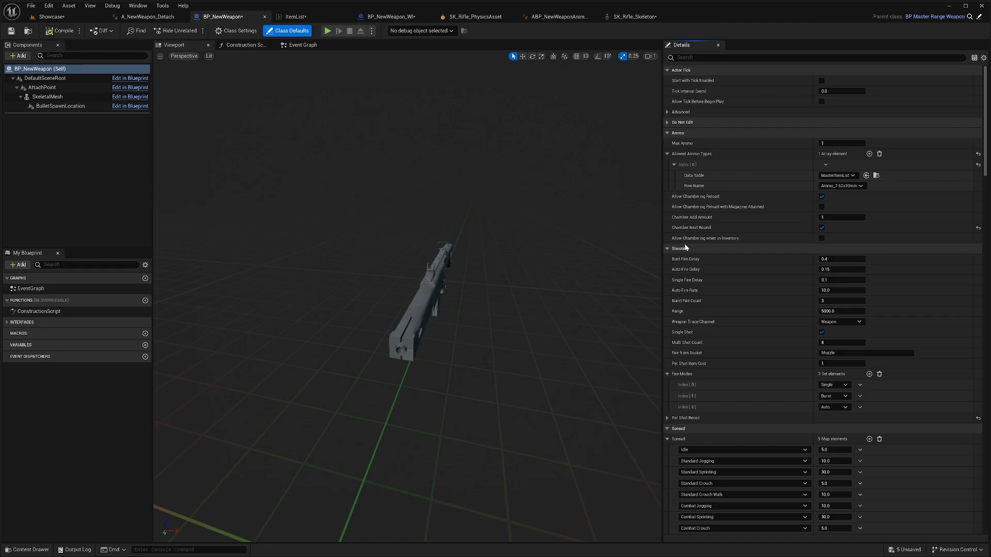
scroll(704, 251, down, 3)
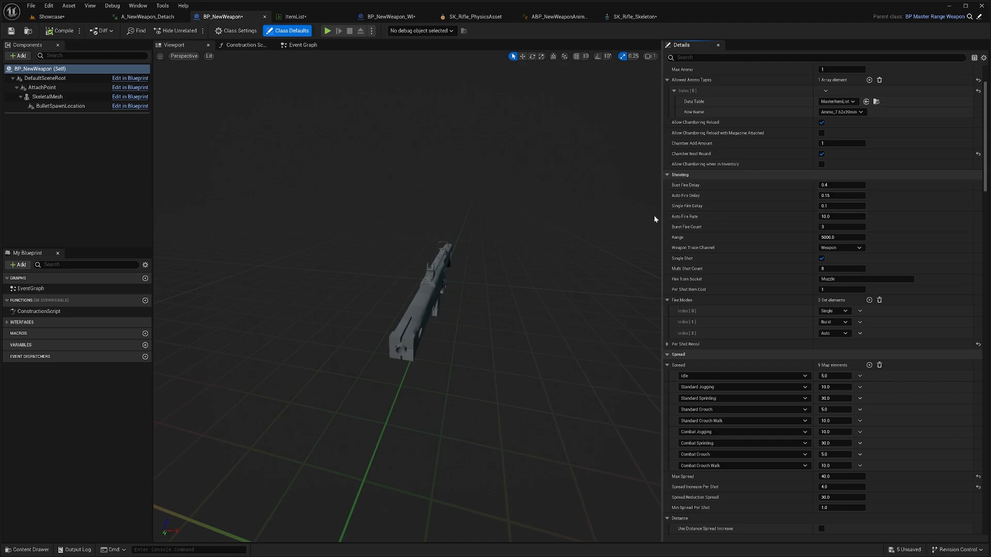
mouse_move(687, 218)
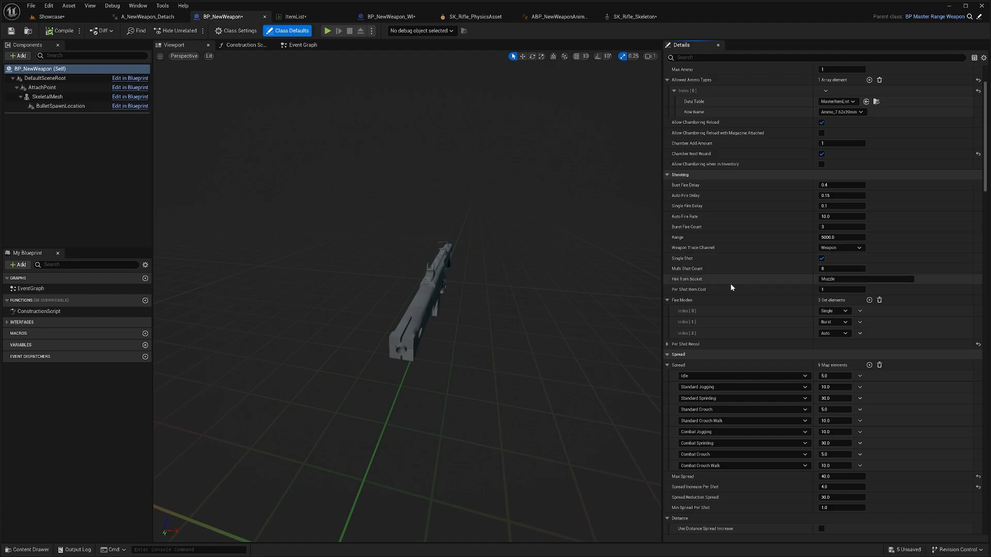
scroll(725, 277, down, 1)
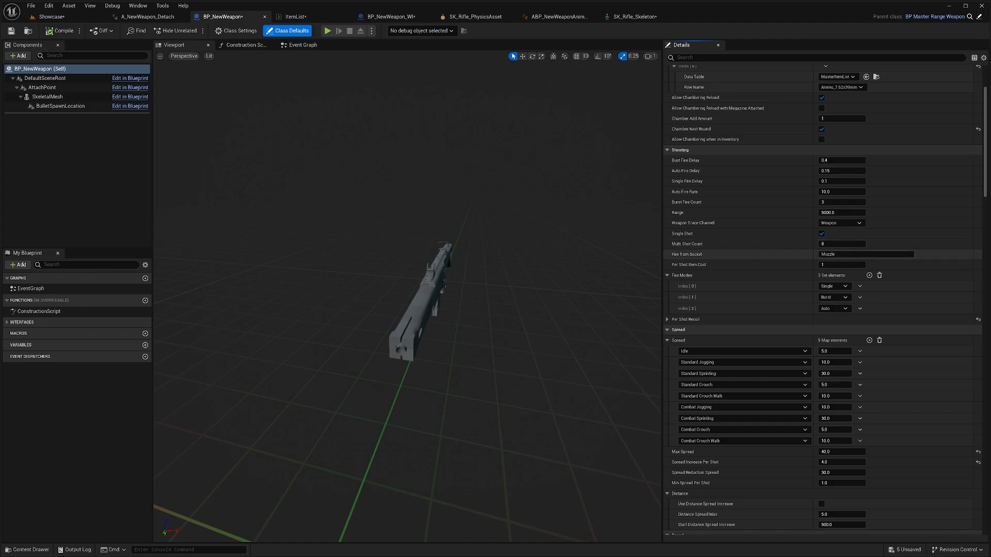
- Add a socket named Muzzle to the Root bone of SK_Rifle_Skeleton and place it at the barrel's tip, about 70.5 along X
click(853, 254)
click(632, 19)
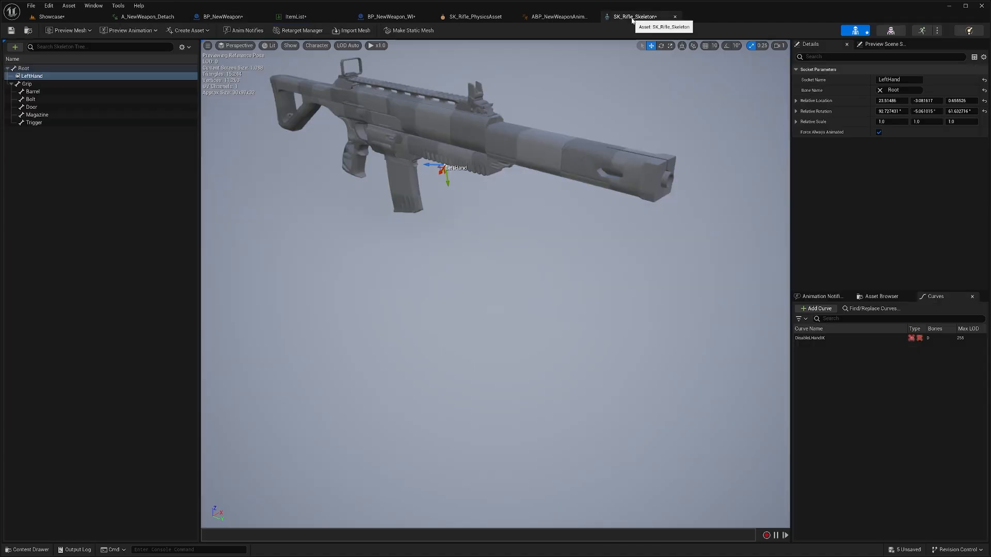
click(53, 69)
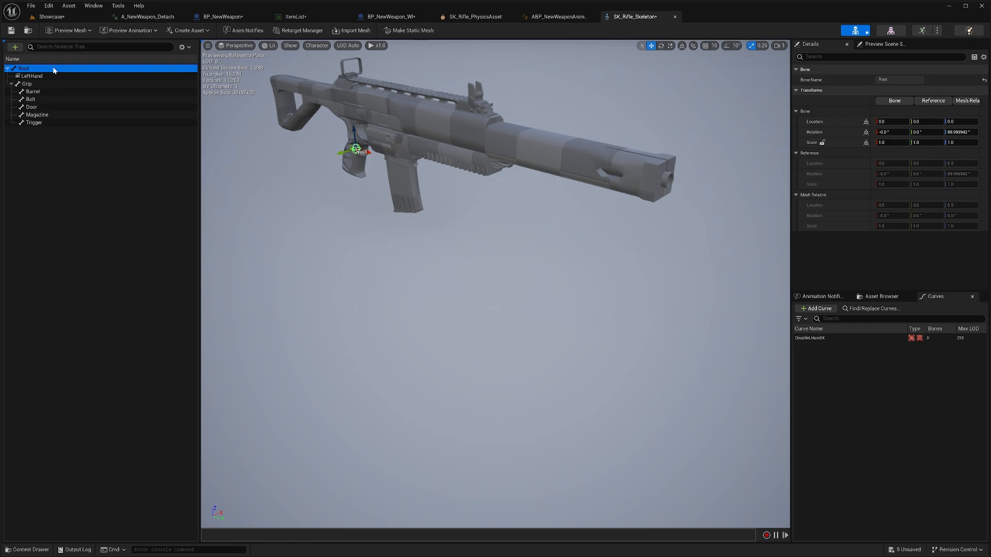
right_click(53, 69)
click(72, 112)
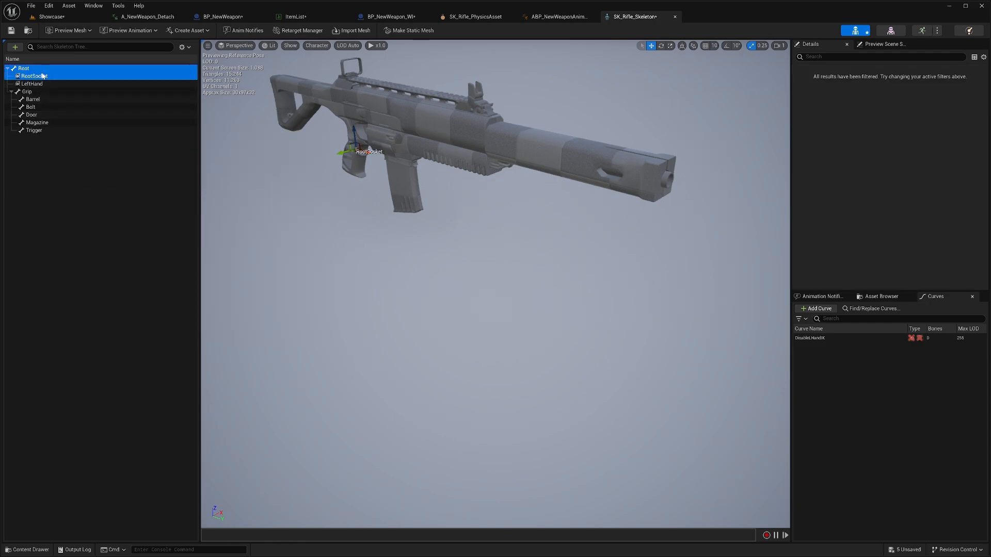
click(889, 81)
text(Muzzle)
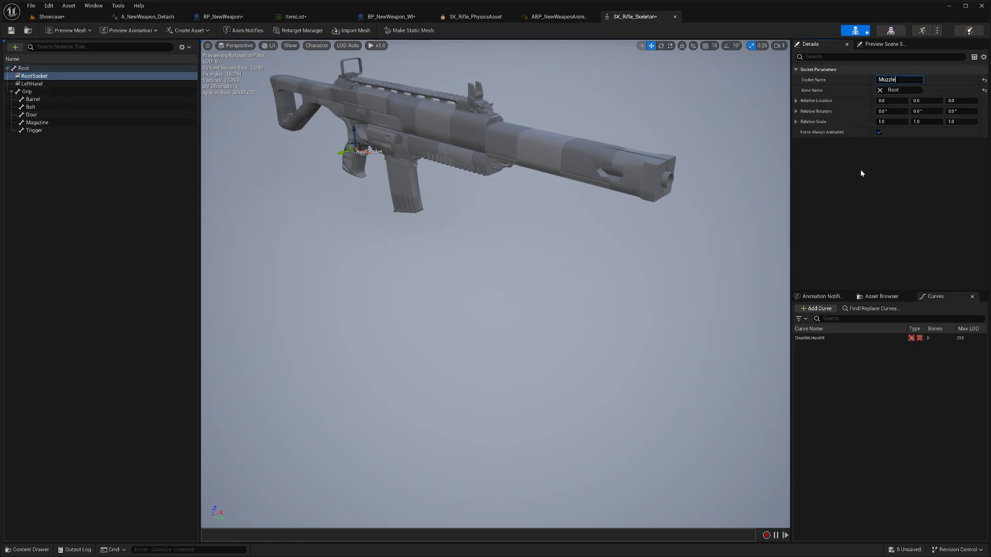
key(Return)
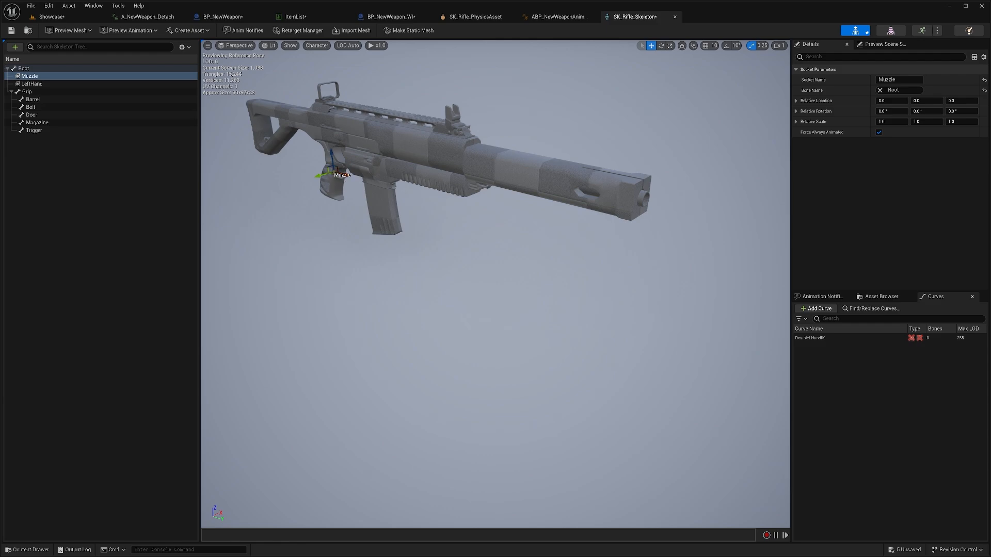
mouse_move(340, 177)
right_down()
mouse_move(361, 176)
mouse_move(341, 177)
right_up()
drag(347, 182, 692, 186)
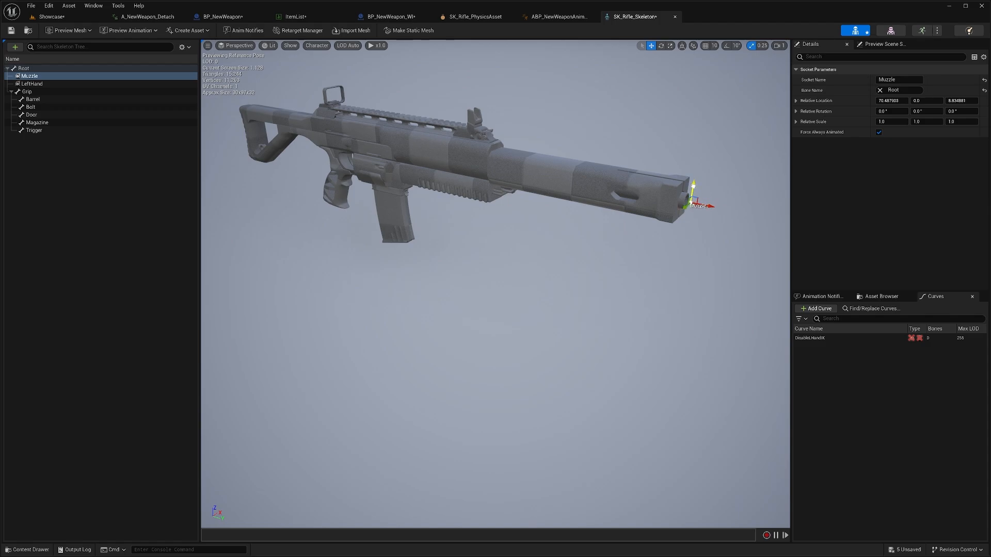
- Return to BP_NewWeapon, expand Per Shot Recoil, and examine the recoil, per-stance spread and distance spread settings
click(222, 16)
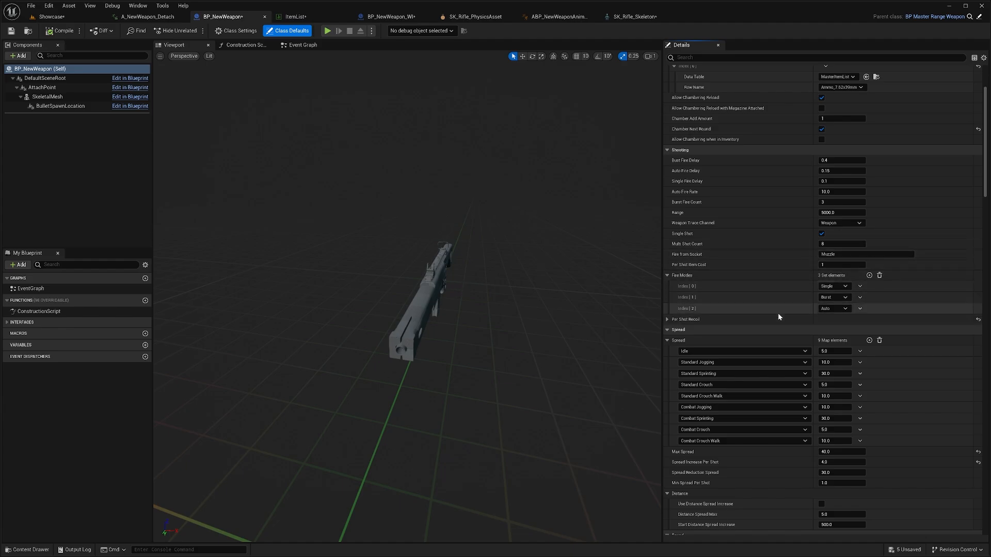
scroll(778, 313, down, 3)
click(735, 258)
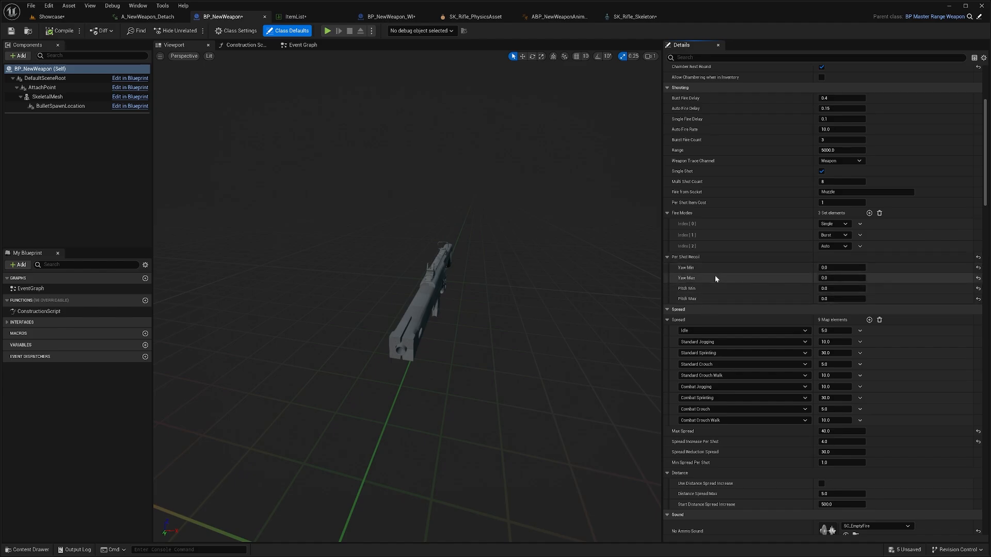
scroll(717, 299, down, 2)
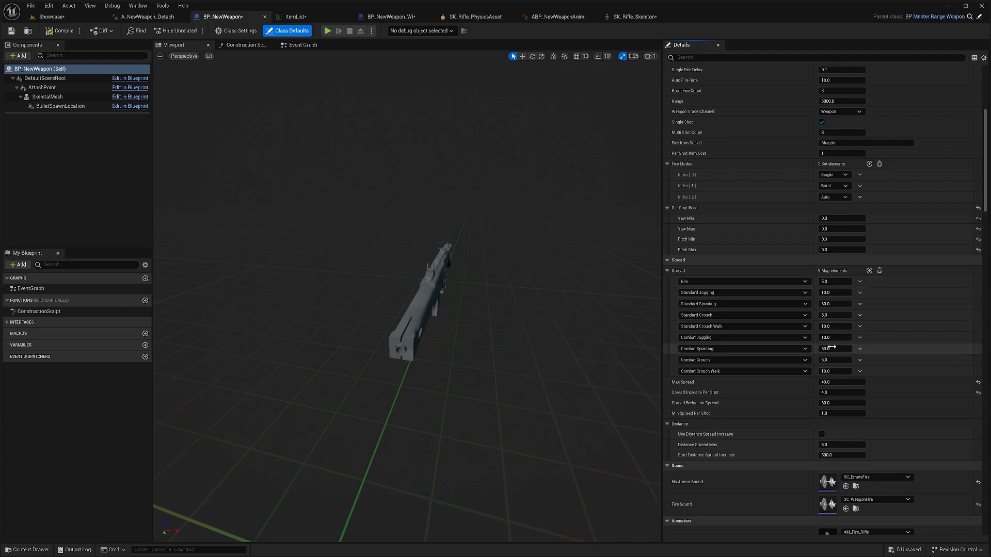
scroll(794, 312, down, 3)
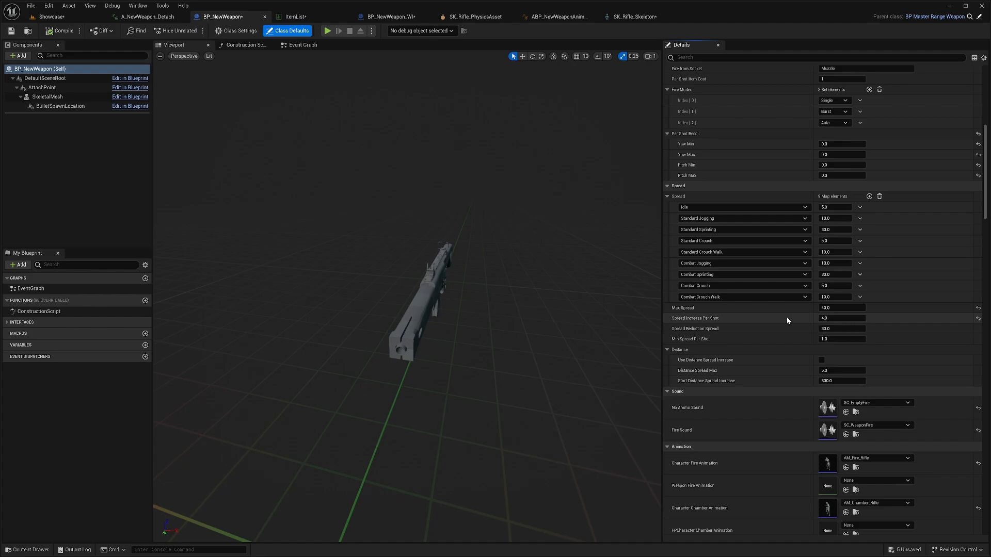
scroll(730, 326, down, 1)
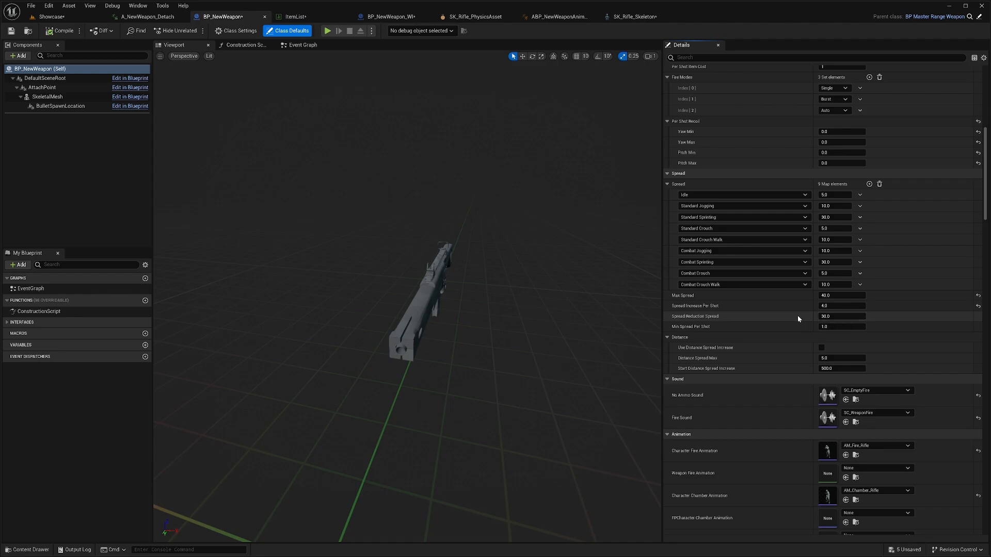
scroll(751, 325, down, 3)
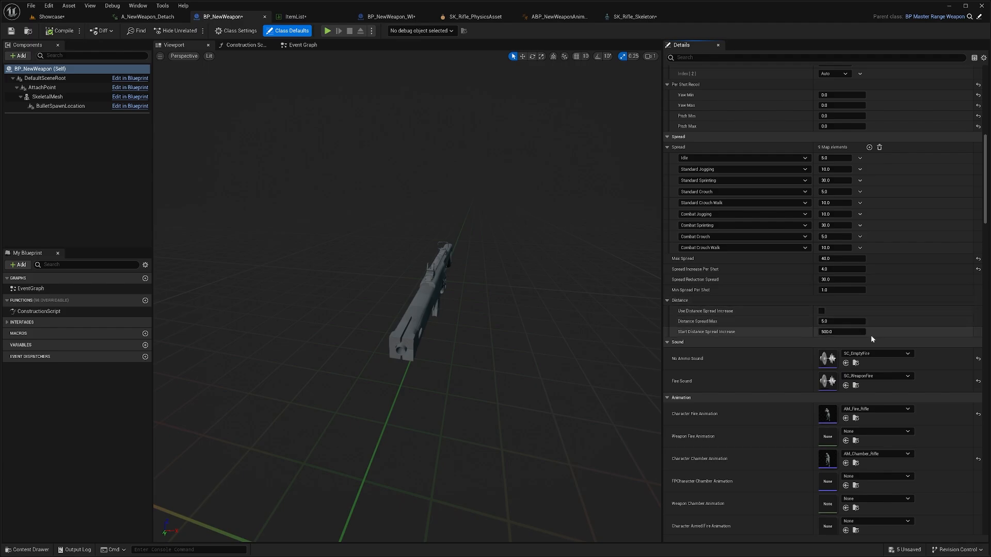
- Examine BP_NewWeapon's Sound, Animation, Effects, Damage, Aiming and Sway settings, including the animation layer and muzzle flash socket
scroll(871, 335, down, 2)
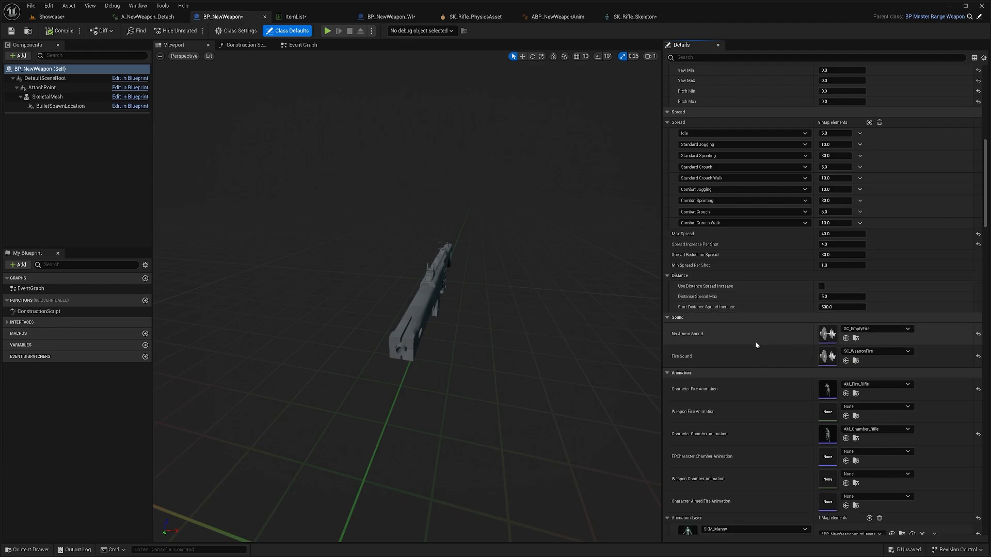
scroll(754, 344, down, 5)
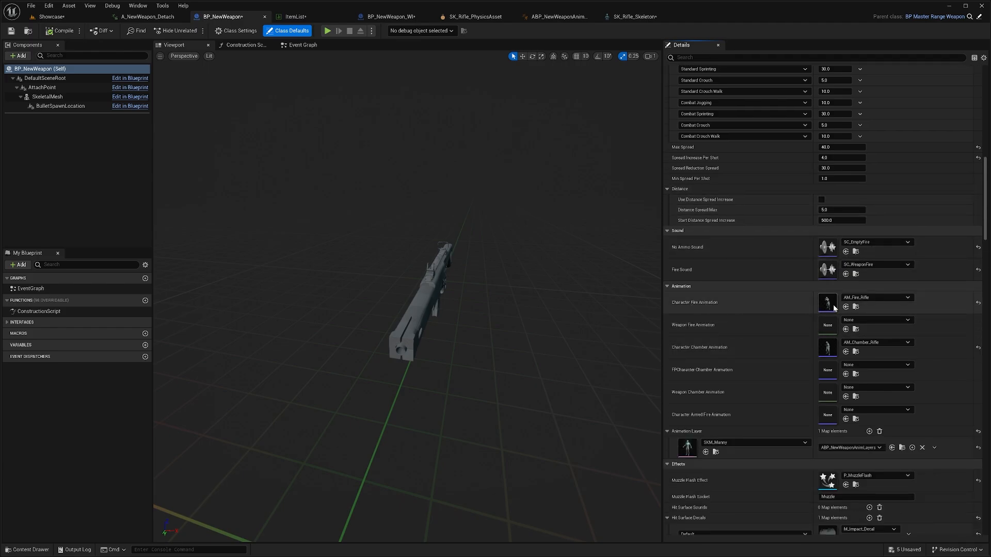
scroll(717, 317, down, 3)
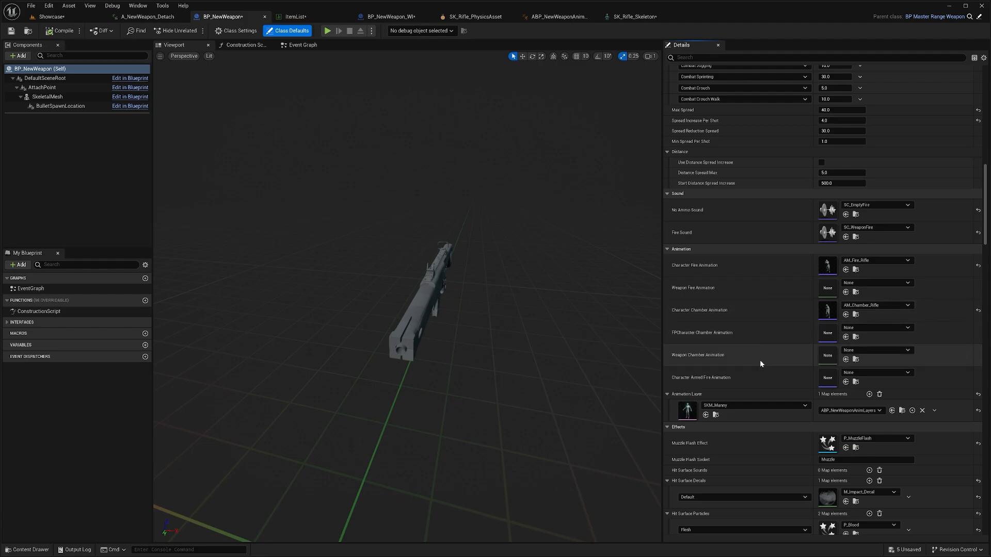
scroll(785, 318, down, 1)
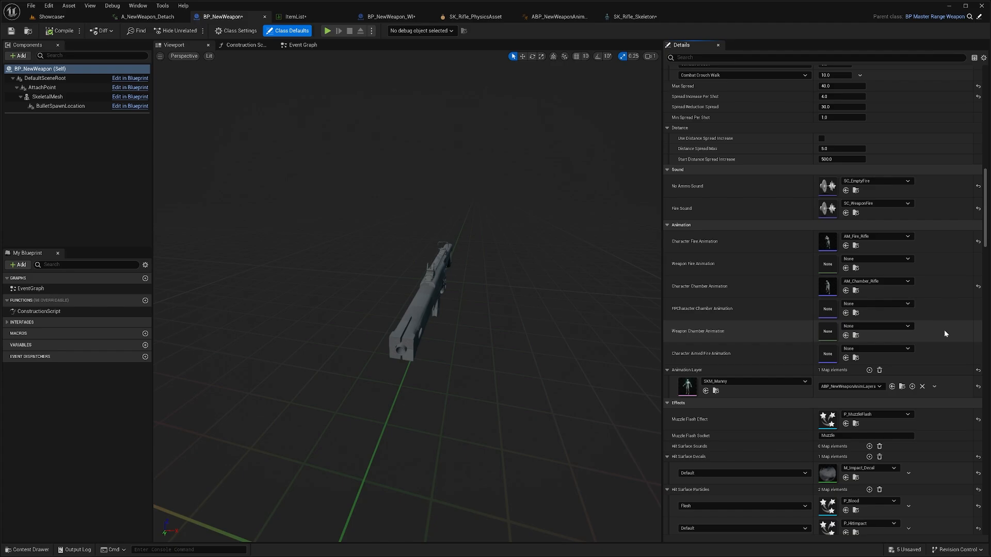
scroll(940, 332, down, 3)
scroll(940, 353, down, 2)
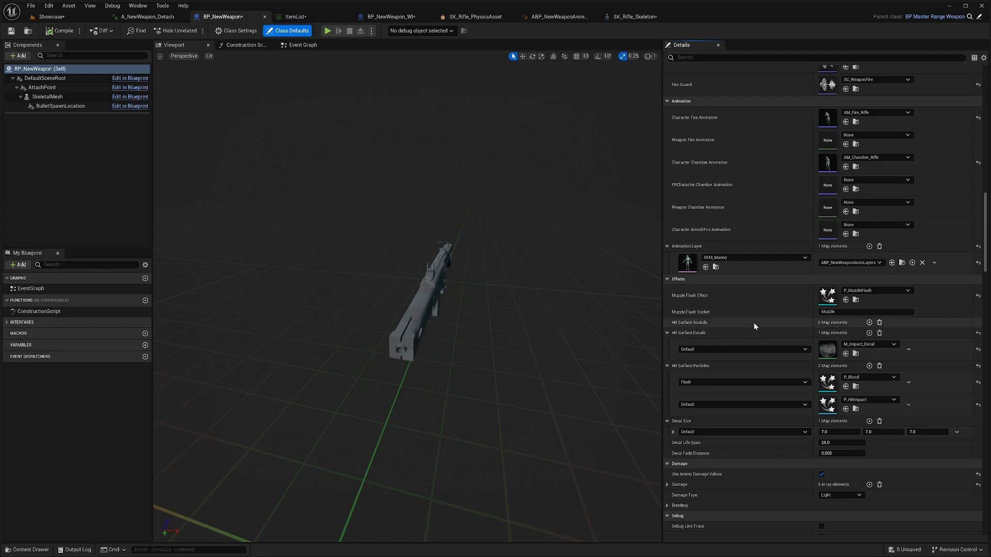
scroll(753, 323, down, 1)
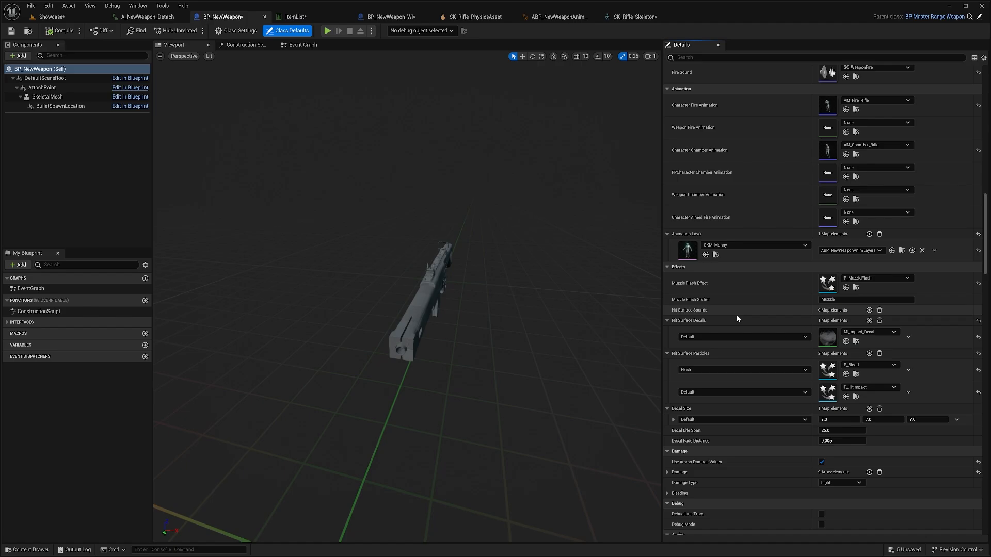
scroll(737, 361, down, 4)
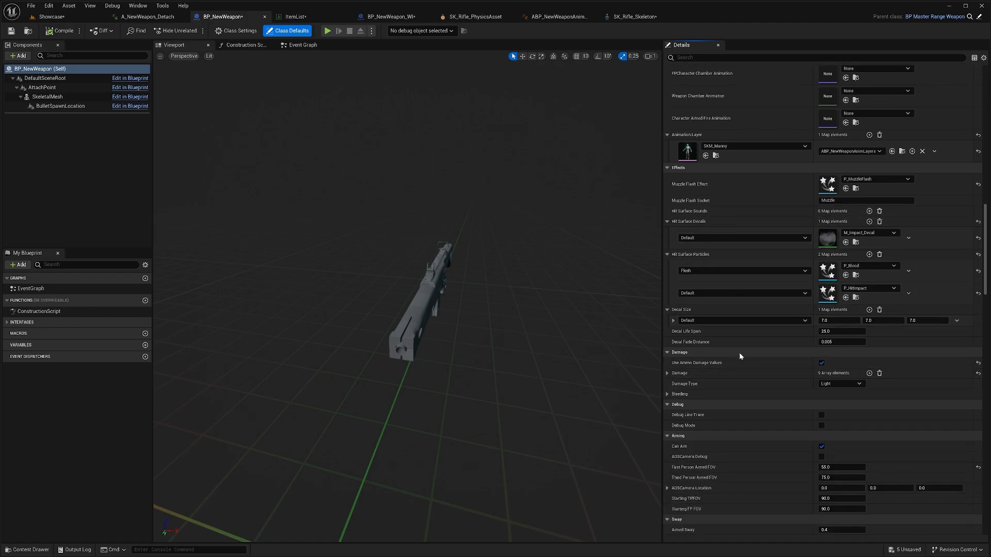
scroll(741, 354, down, 2)
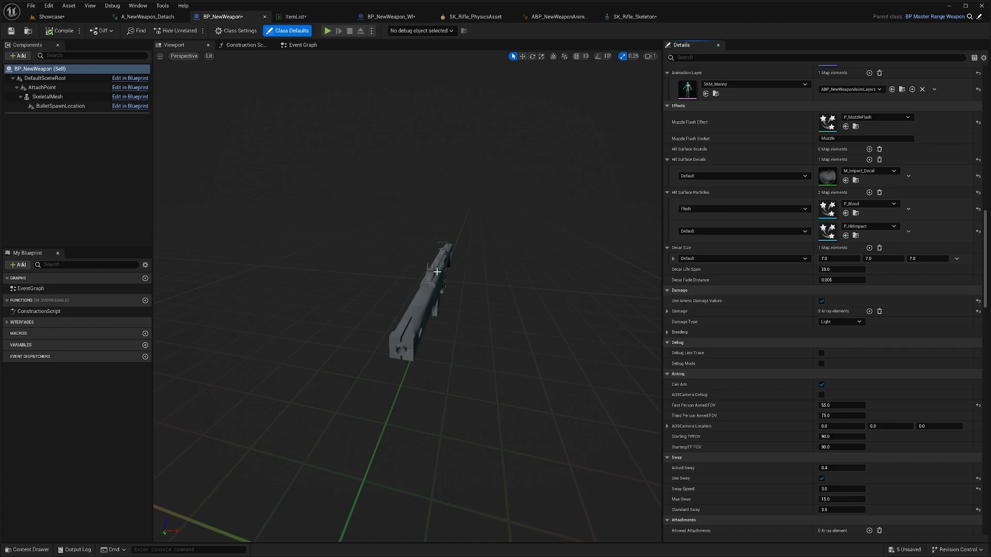
- Filter the ItemList data table for "ammo" and view the Ammo Details of the Ammo_7.62x39mm row
click(294, 17)
click(31, 54)
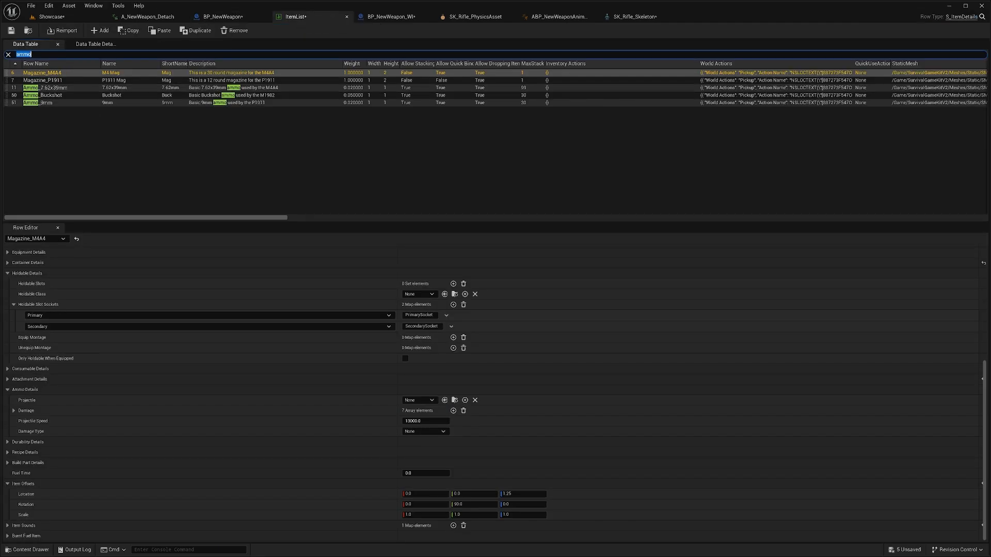
text(ammo)
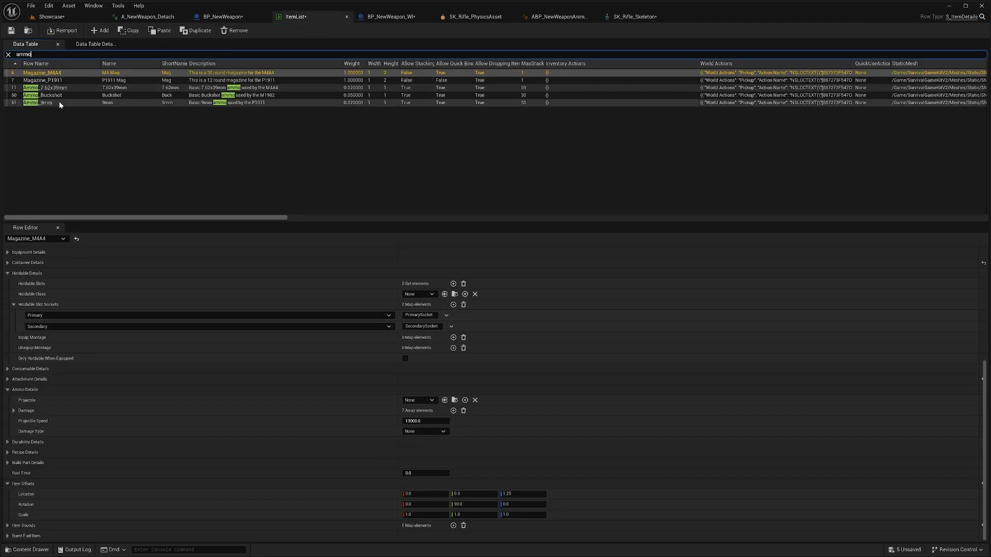
click(67, 87)
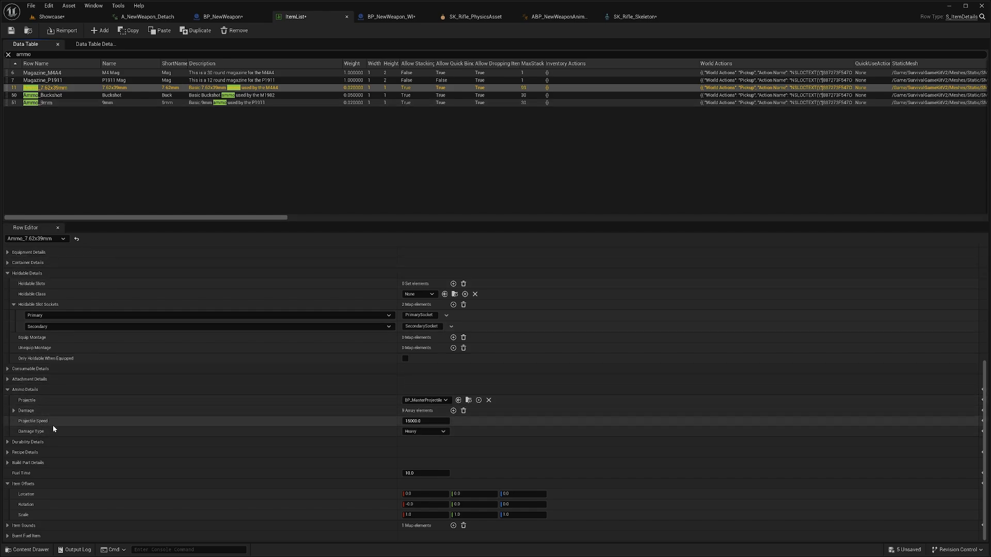
- Expand the Damage array in BP_NewWeapon and examine the Index 3 hitbox entry and the damage type setting
click(390, 16)
click(226, 18)
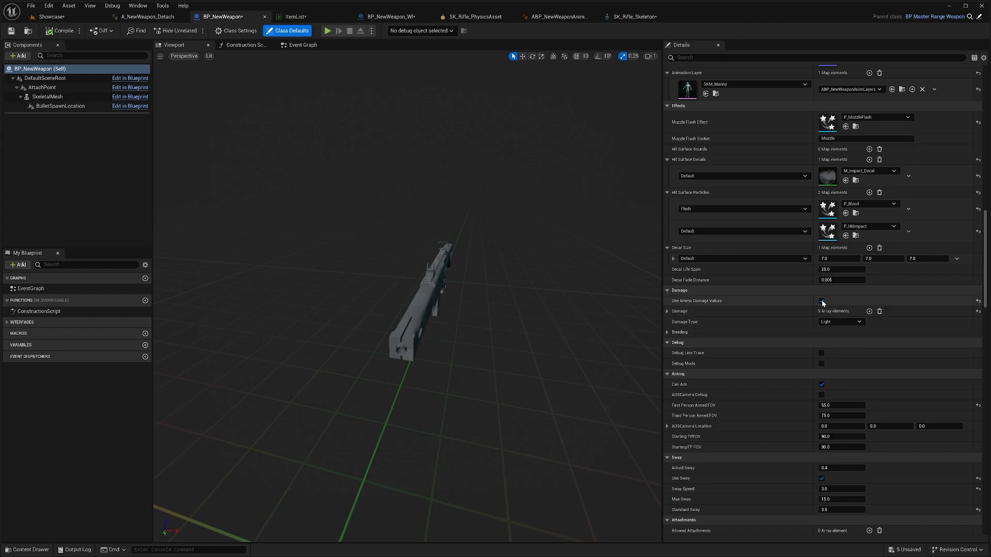
click(764, 312)
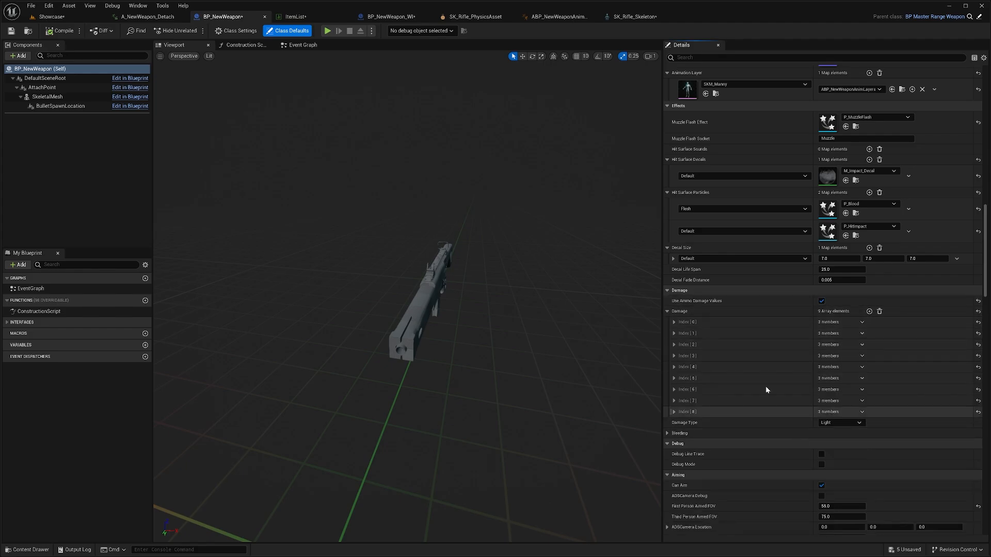
click(742, 357)
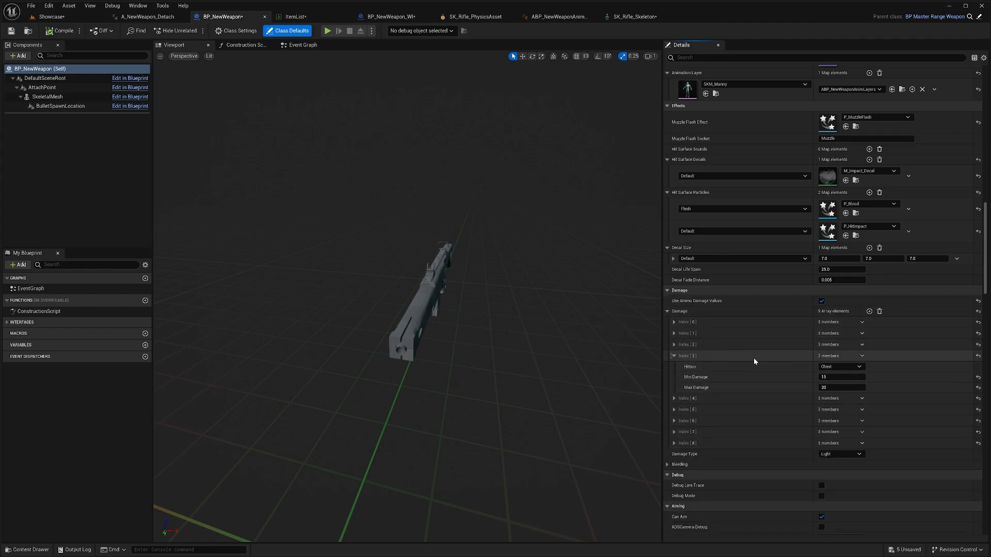
click(753, 357)
scroll(764, 376, down, 2)
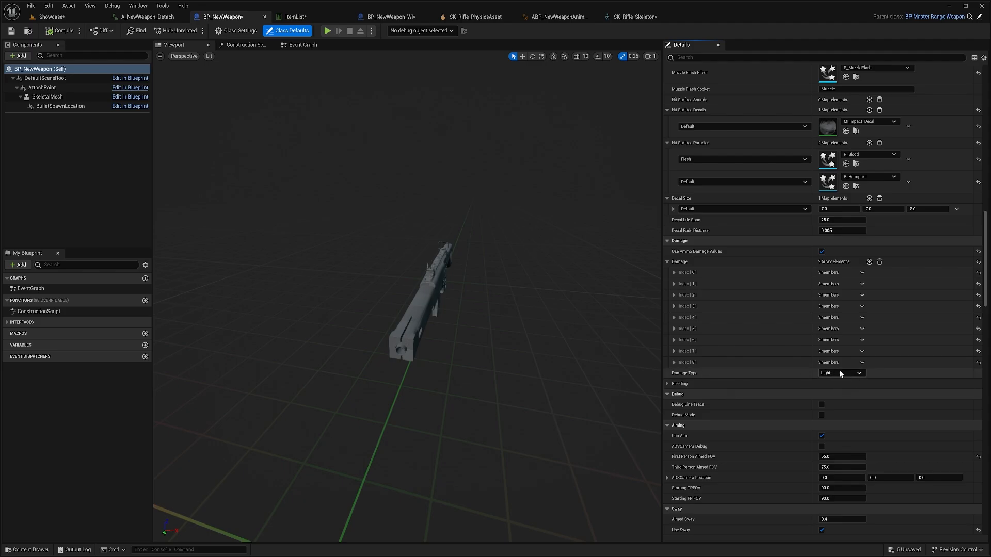
- Expand the Bleeding and Bleed Tick Damage settings in BP_NewWeapon and examine their options
click(723, 384)
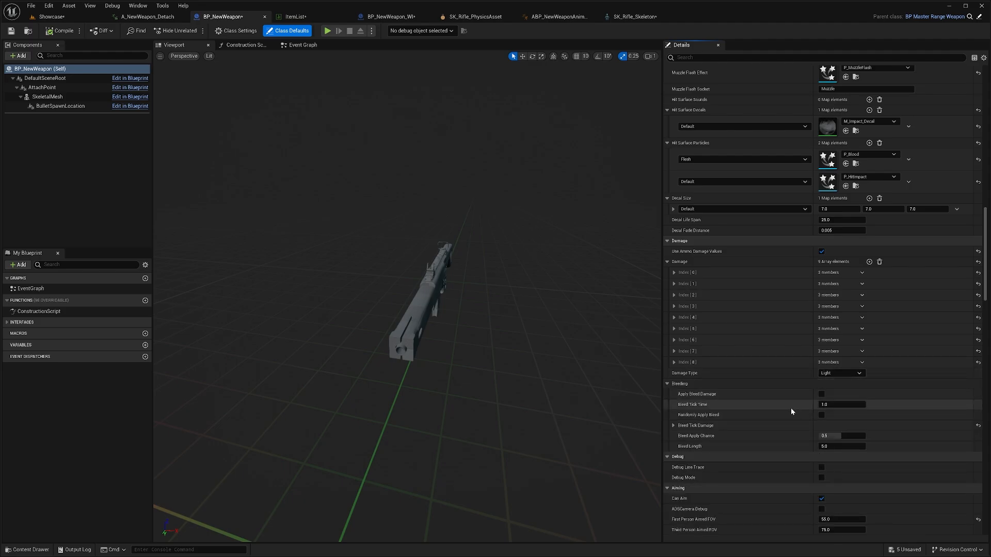
scroll(805, 397, down, 2)
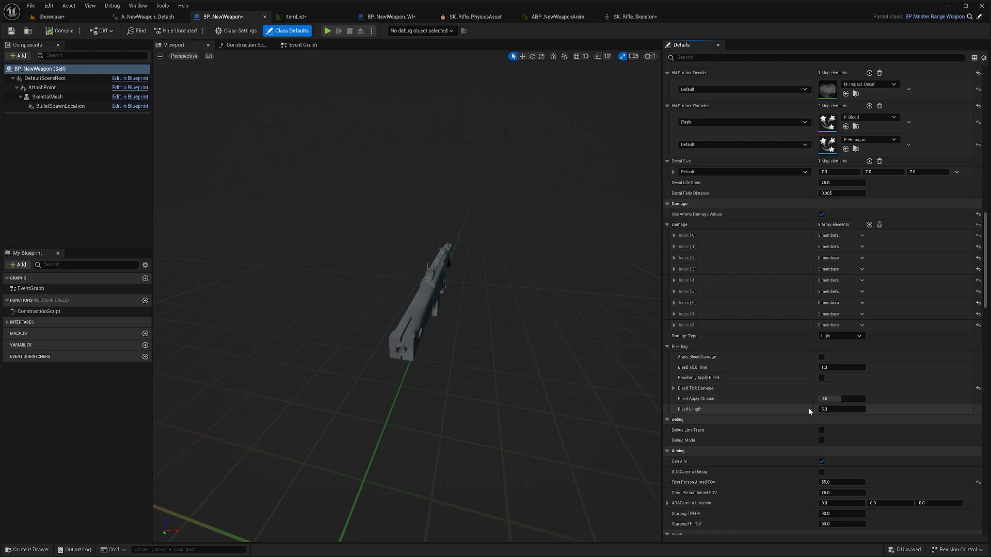
click(779, 389)
scroll(780, 413, down, 3)
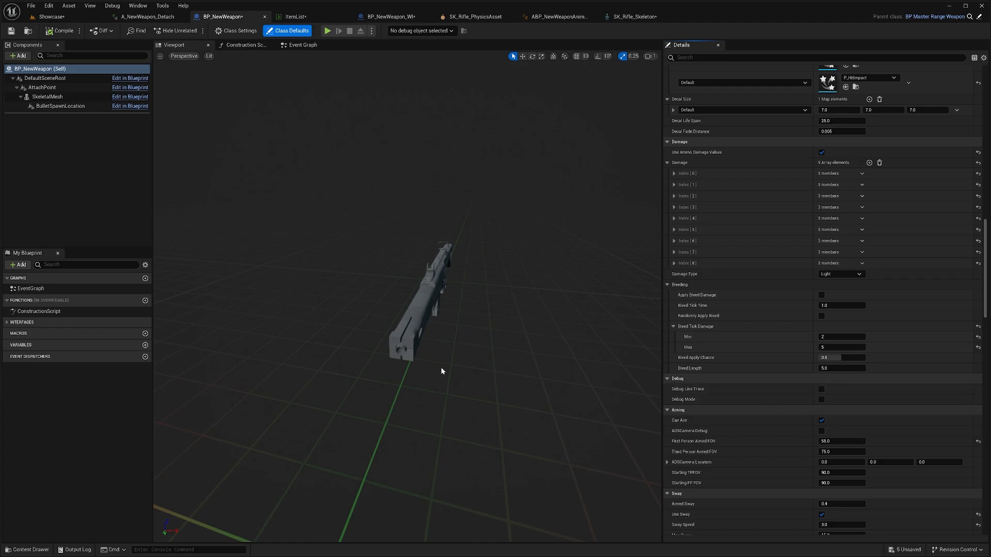
scroll(747, 394, down, 3)
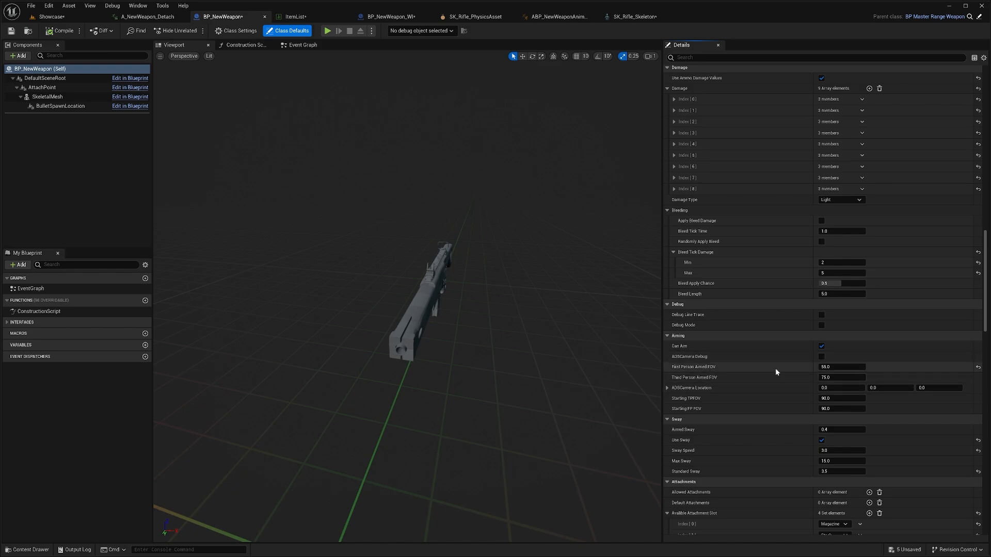
- Examine BP_NewWeapon's Sway, attachment slot, Durability, Hold Socket, Leaning and Clipping settings
scroll(772, 394, down, 2)
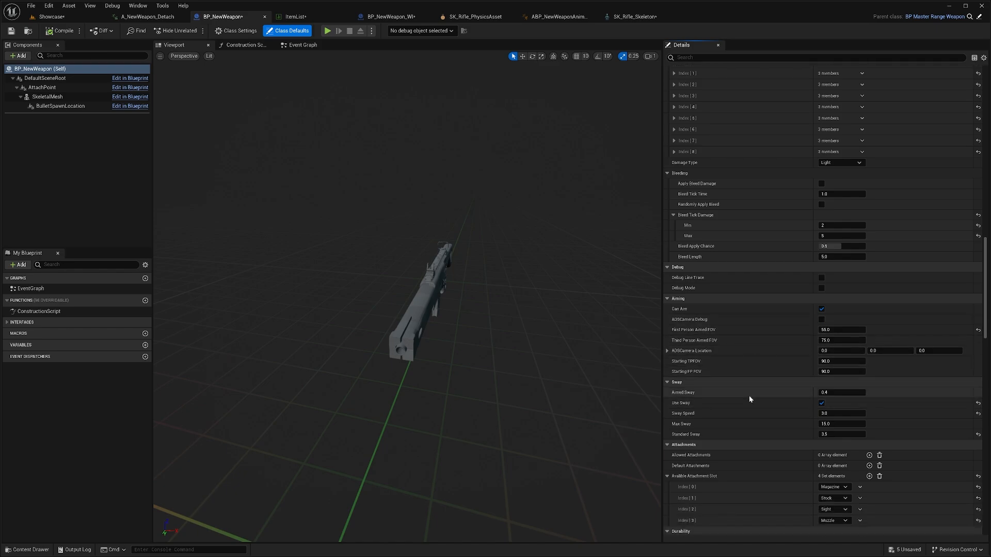
scroll(750, 397, down, 3)
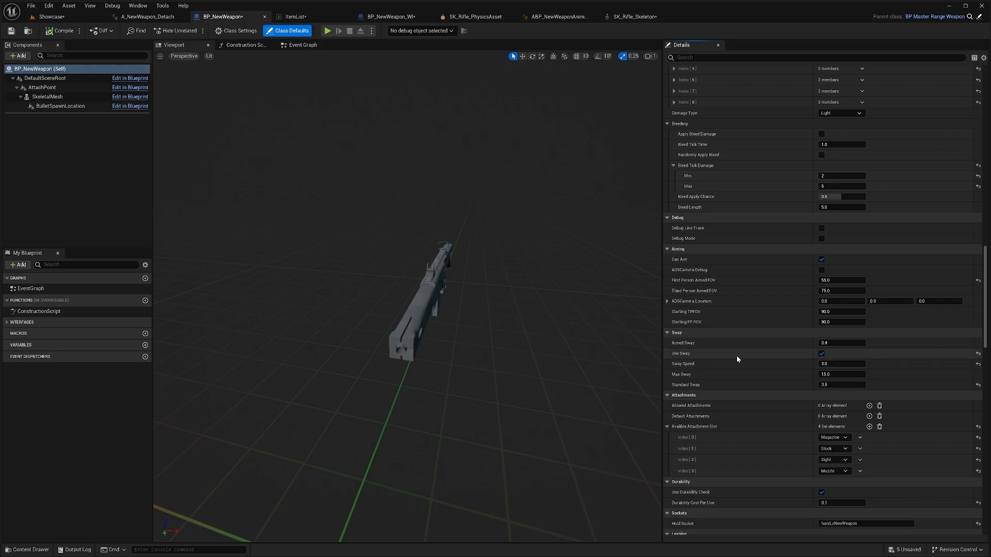
scroll(736, 355, down, 3)
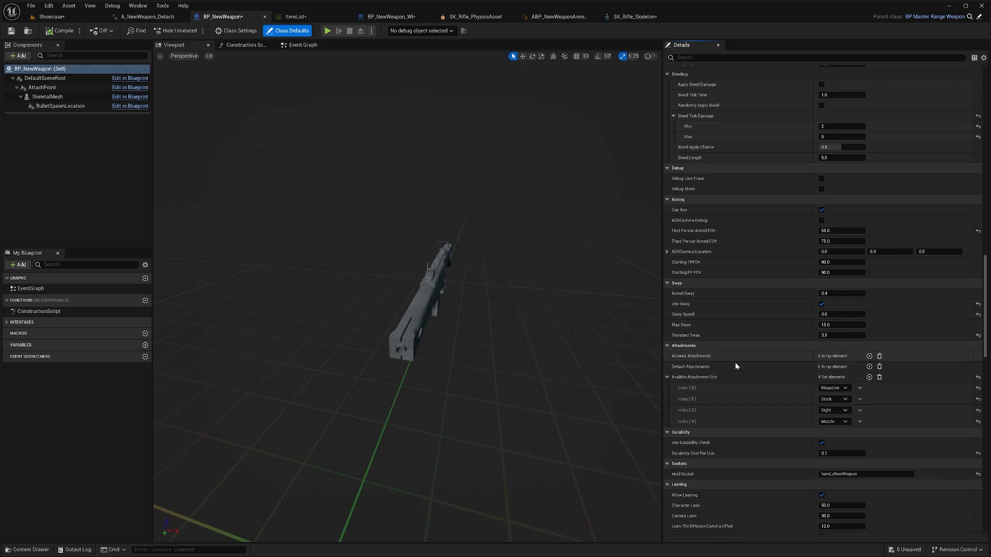
scroll(757, 366, down, 1)
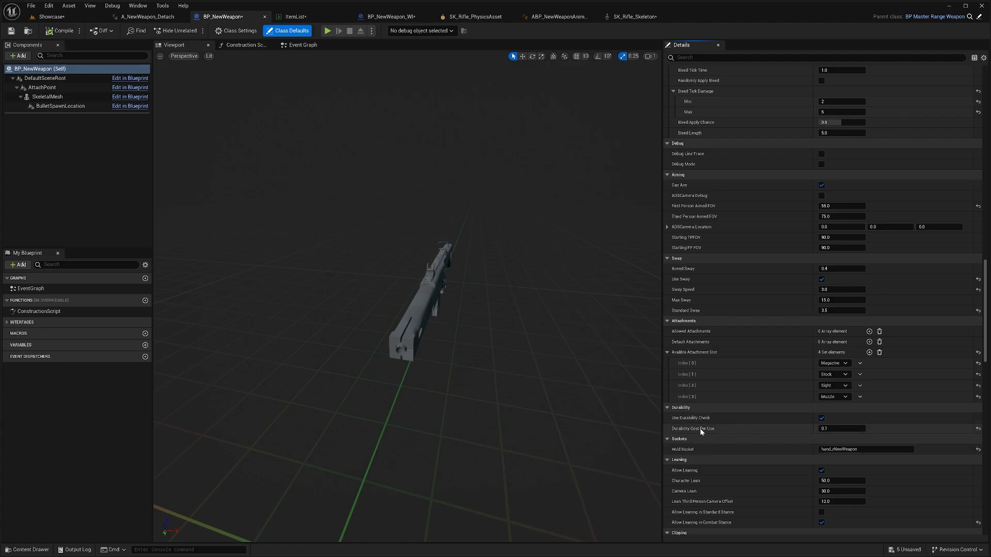
mouse_move(702, 430)
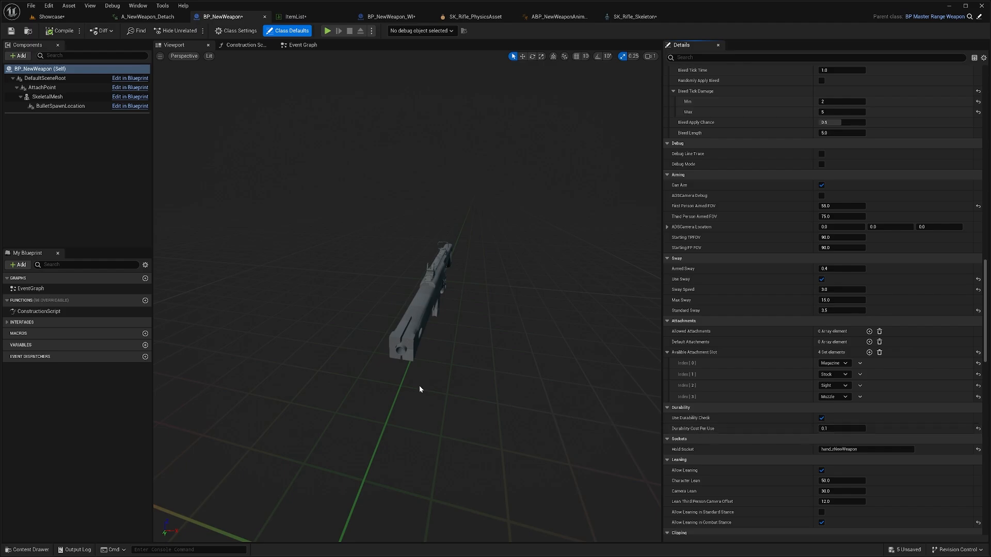
scroll(744, 437, down, 5)
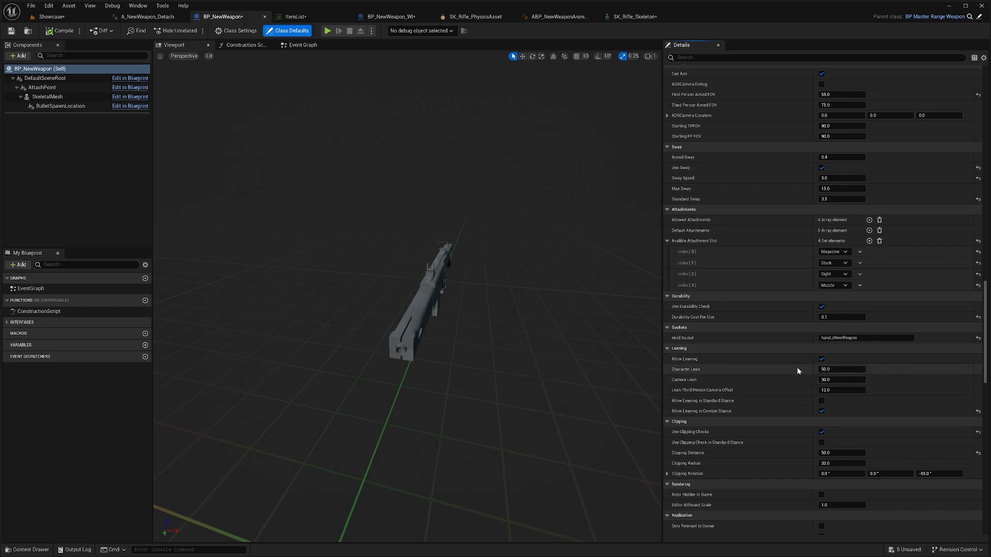
scroll(799, 400, down, 5)
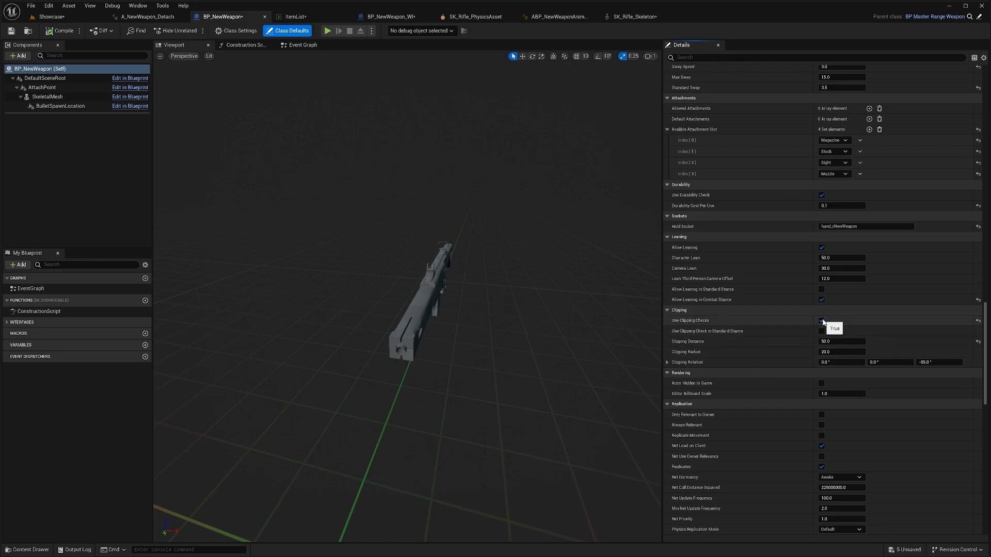
- Examine BP_NewWeapon's Reloading, Stance, Movement Speeds and Camera Shake settings, and view the rifle model from the side
scroll(769, 340, down, 6)
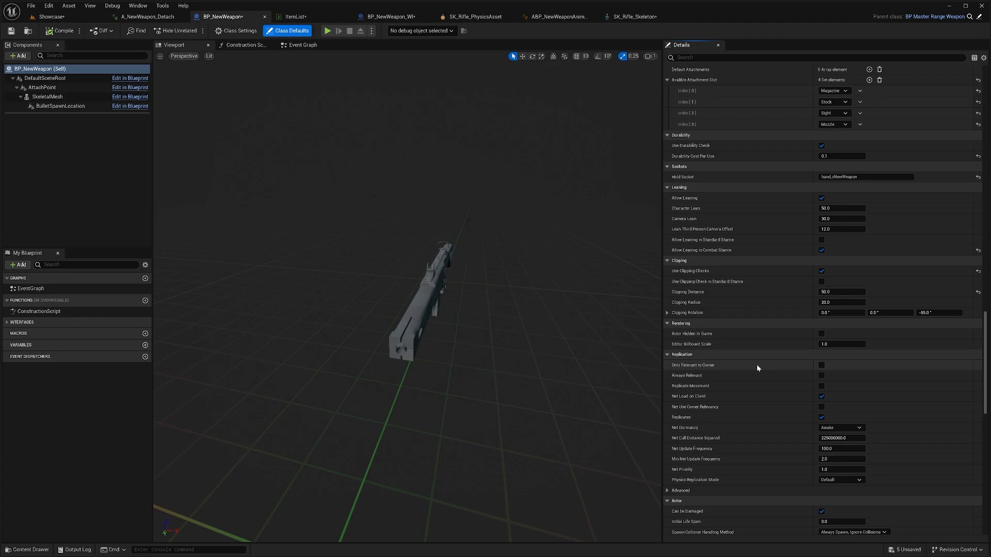
scroll(767, 361, down, 6)
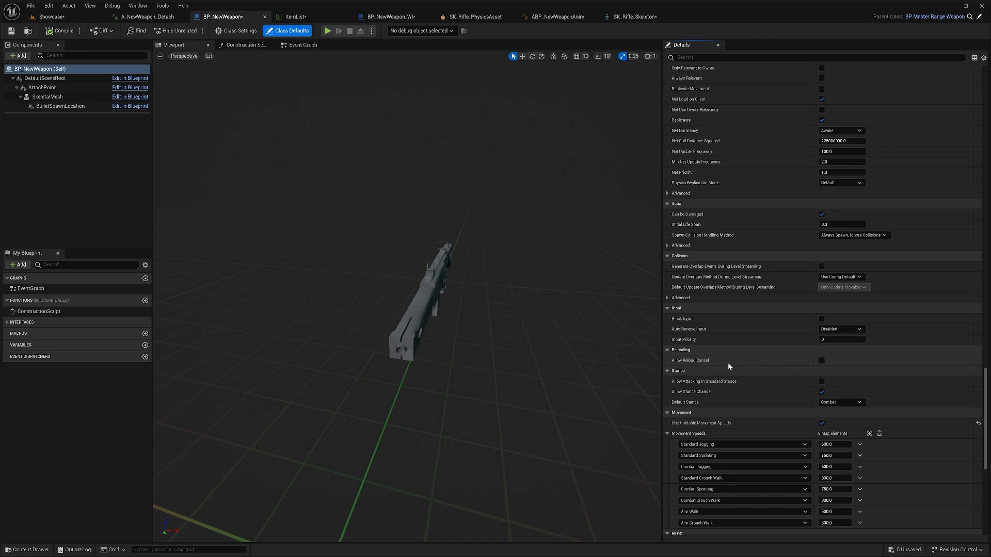
scroll(730, 362, down, 2)
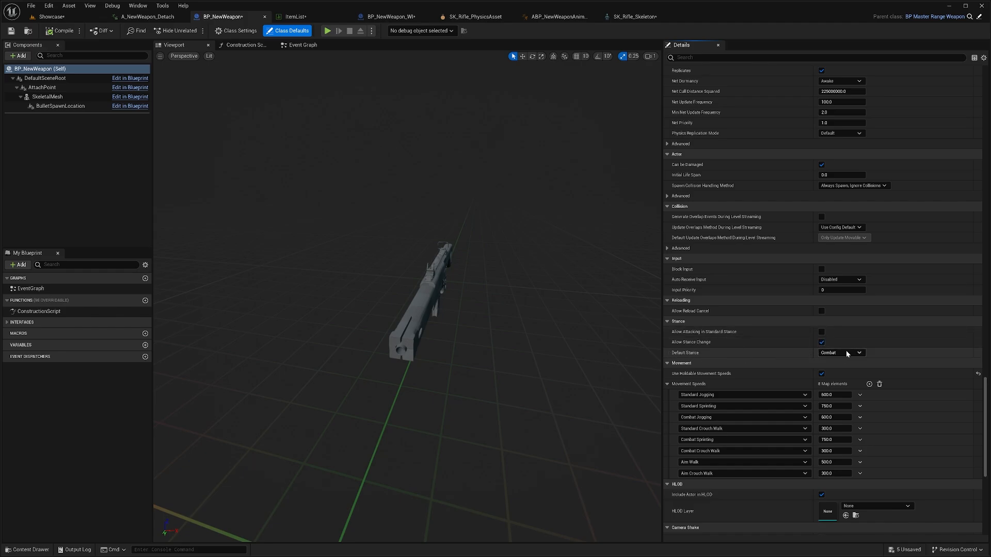
scroll(747, 352, down, 4)
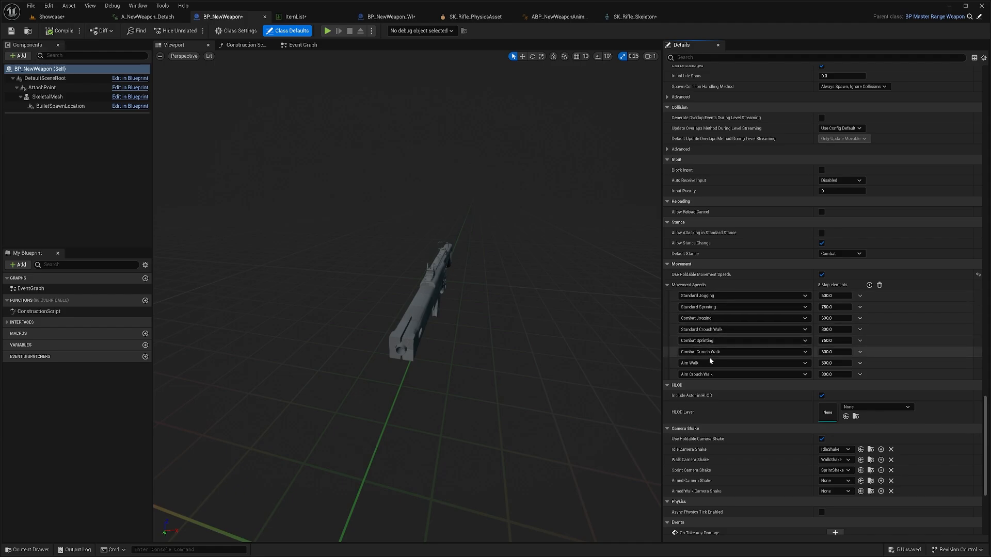
scroll(727, 358, up, 1)
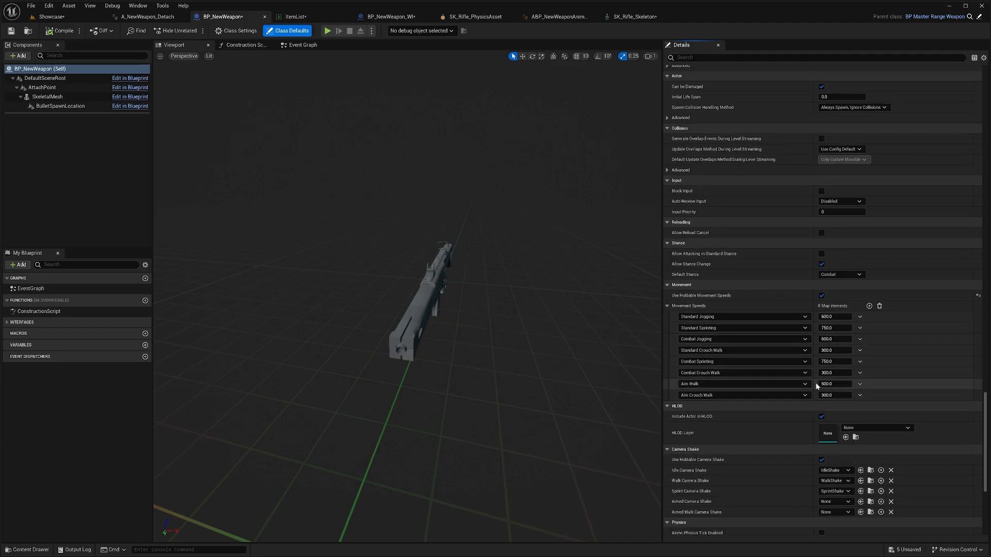
scroll(756, 457, down, 2)
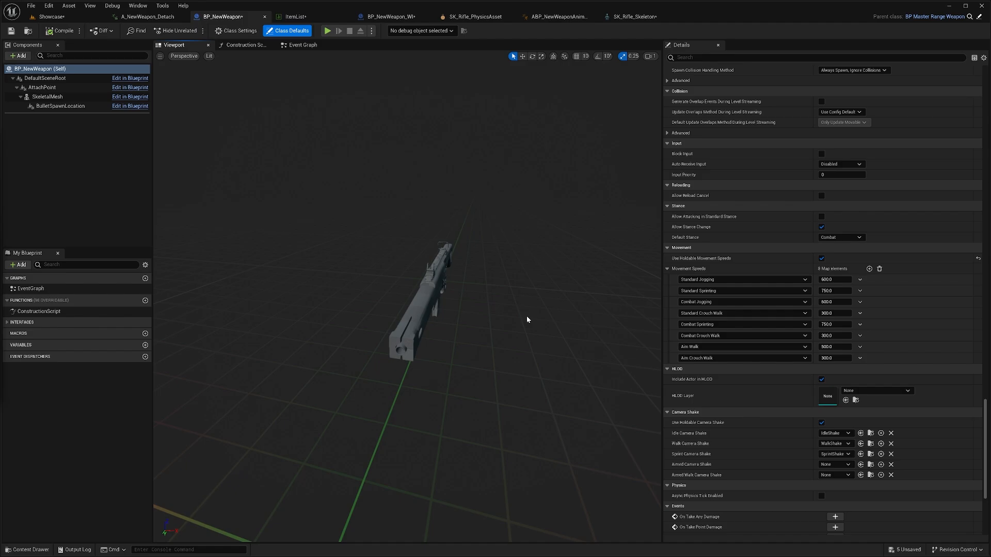
drag(505, 288, 504, 288)
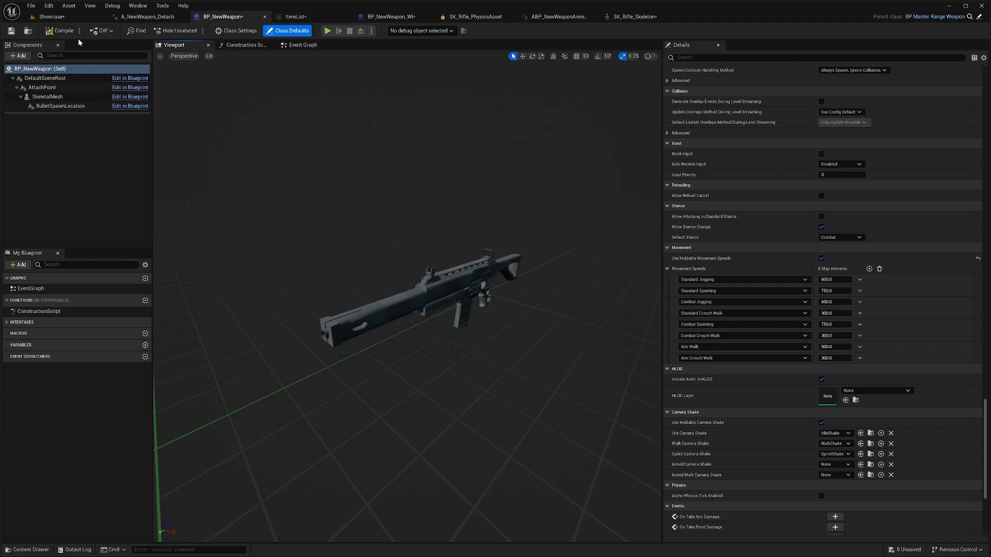
- Return to the Showcase level and open the SurvivalGameKitV2/Blueprints/Items/AttachmentItems folder
click(52, 17)
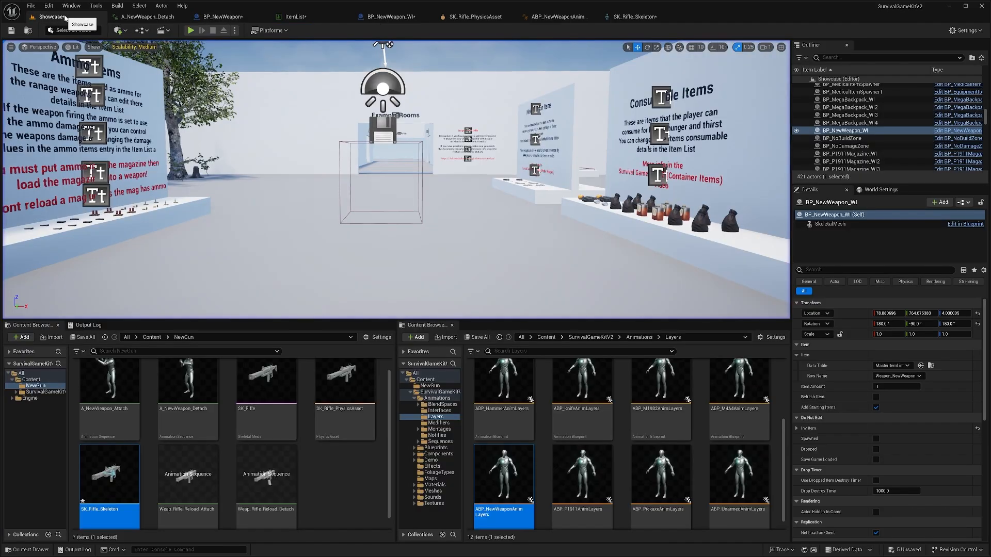
click(591, 337)
click(593, 398)
double_click(594, 397)
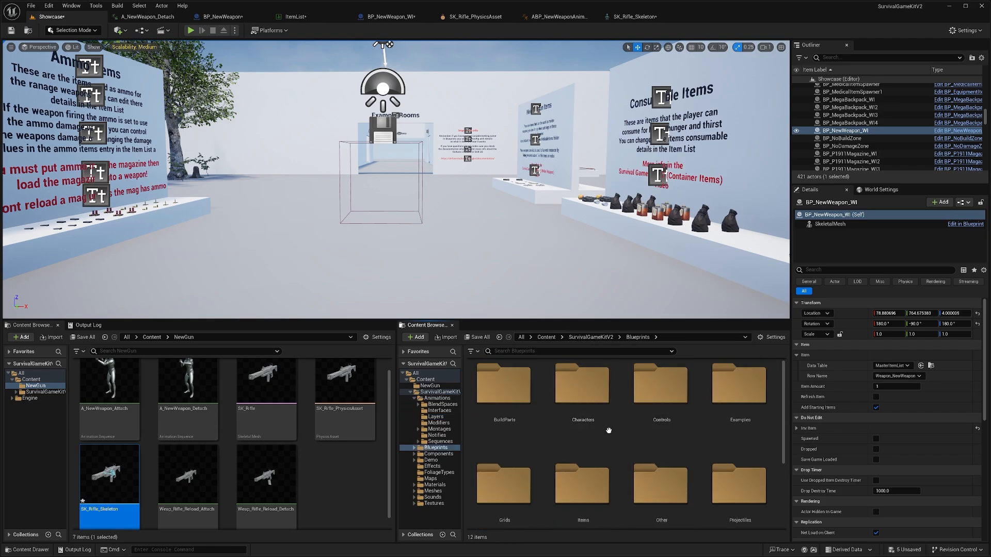
double_click(582, 488)
double_click(532, 389)
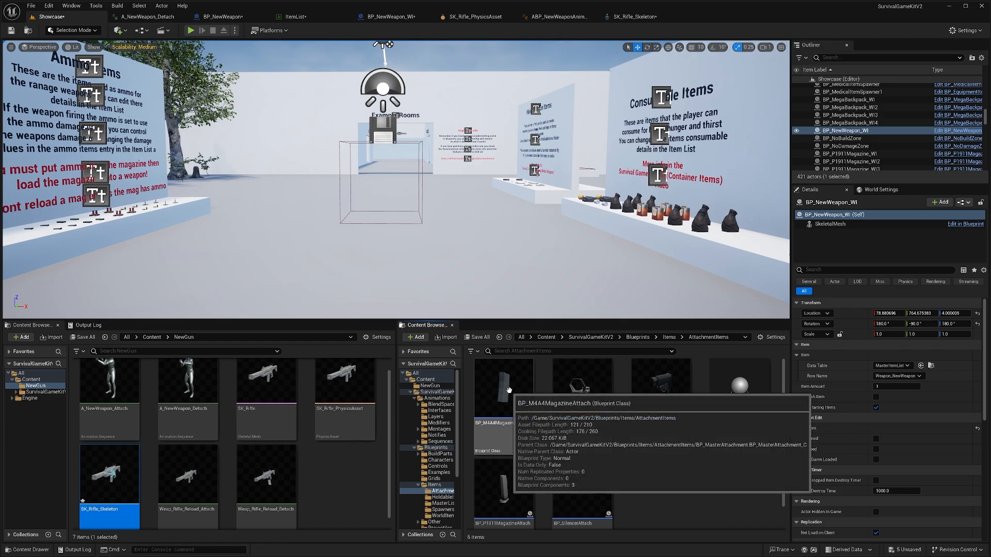
- Duplicate the BP_M4A4MagazineAttach blueprint and name the copy BP_NewWeaponMagazineAttach
right_click(508, 391)
click(537, 252)
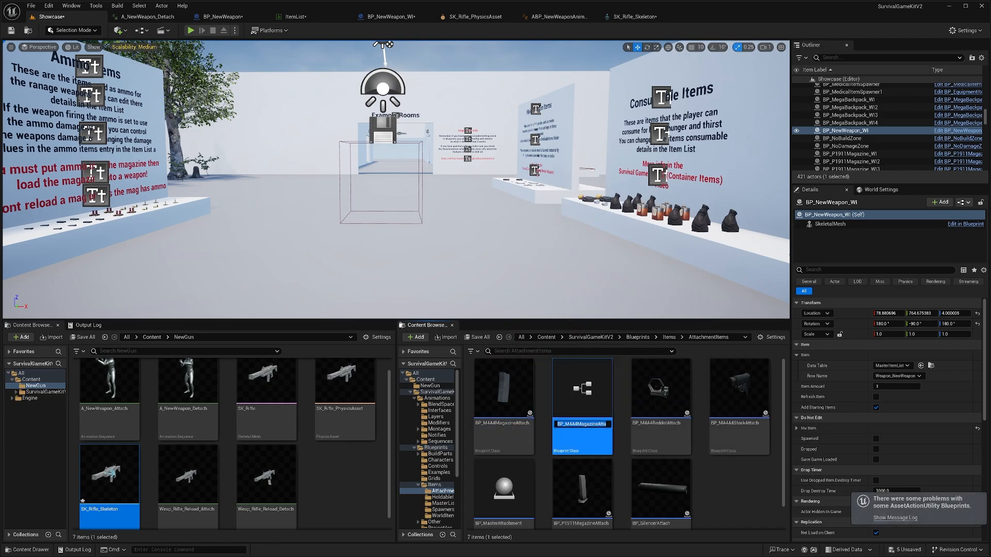
click(574, 423)
text(NewWeaponMagazi)
key(Return)
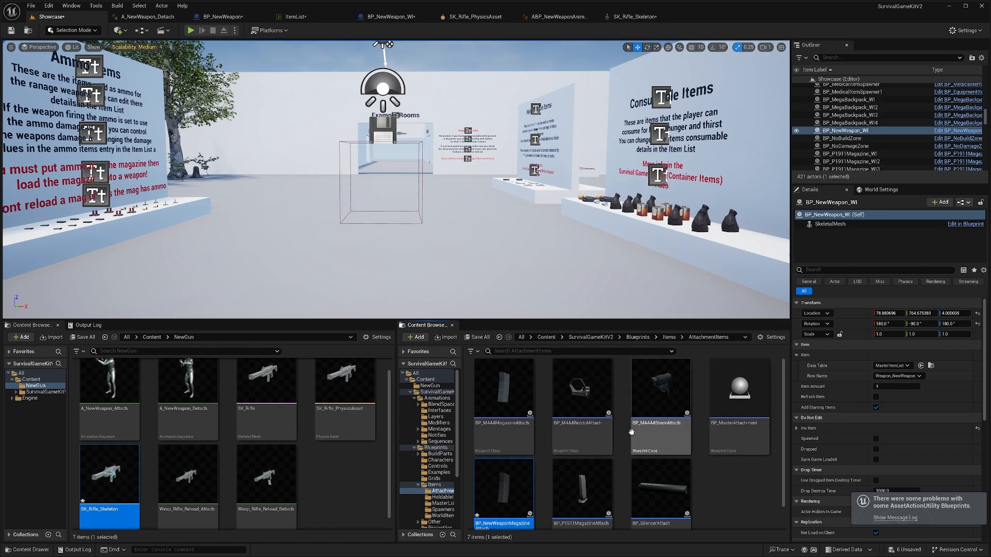
- Open BP_NewWeaponMagazineAttach and examine its Magazine mesh, attachment type and Attach Socket name in the class defaults
double_click(503, 486)
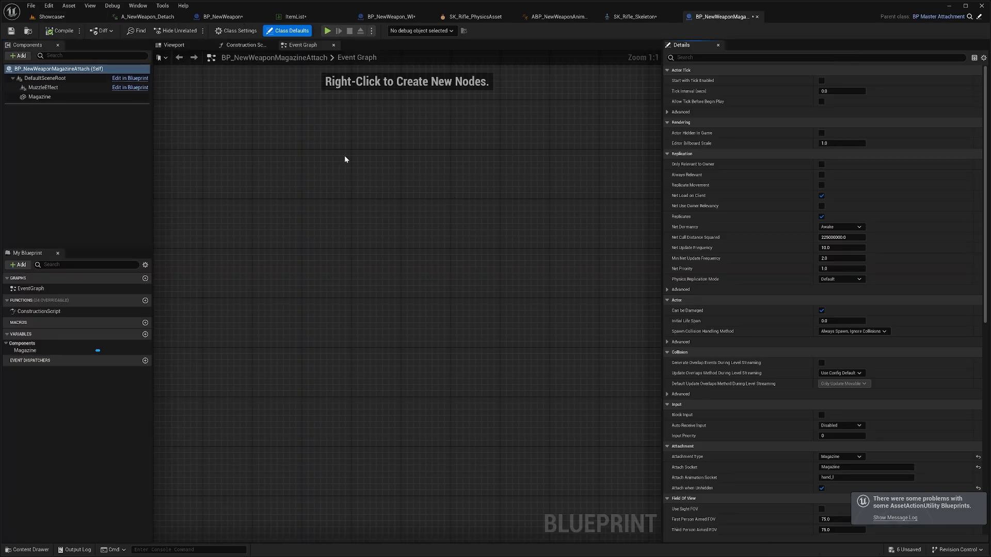
click(176, 46)
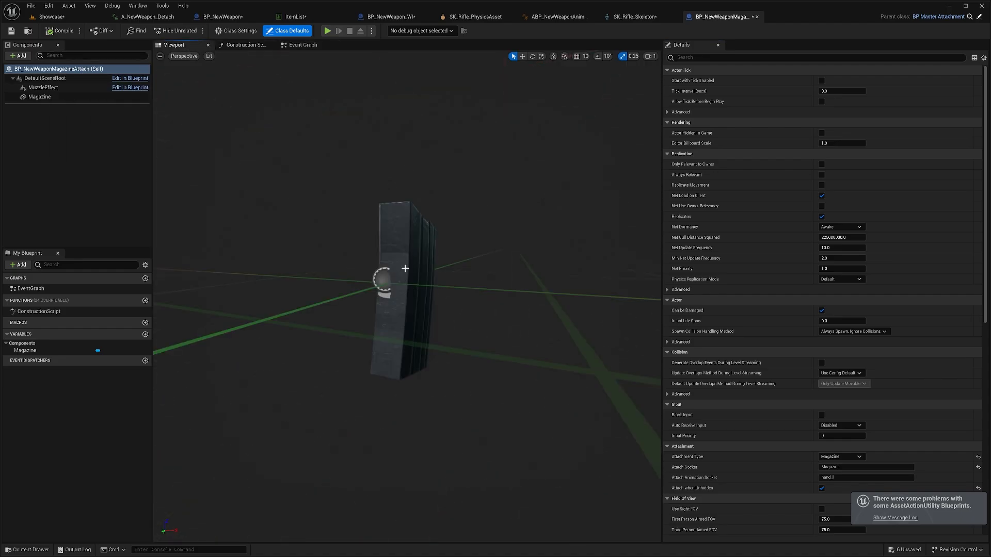
click(409, 287)
alt+drag(549, 237, 516, 253)
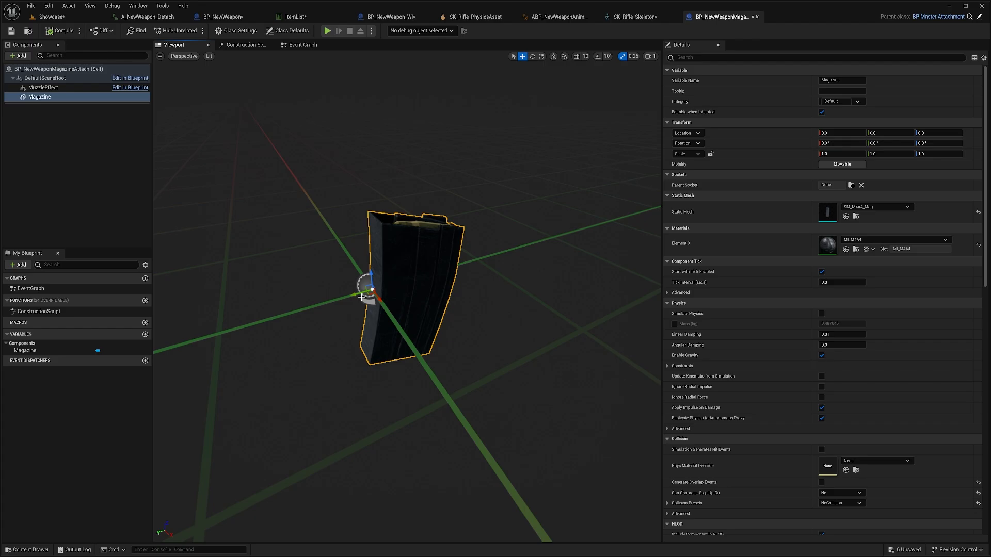
click(287, 30)
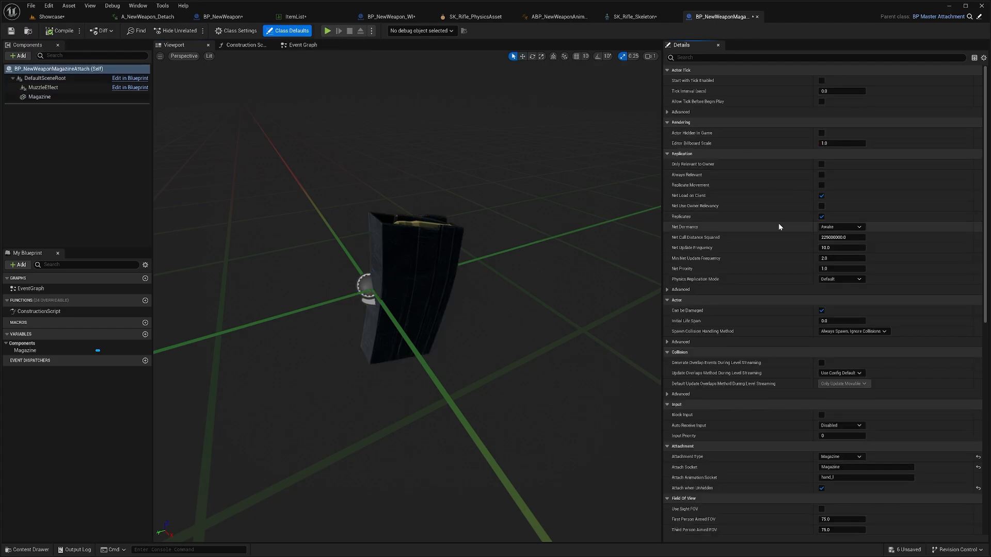
scroll(779, 227, down, 6)
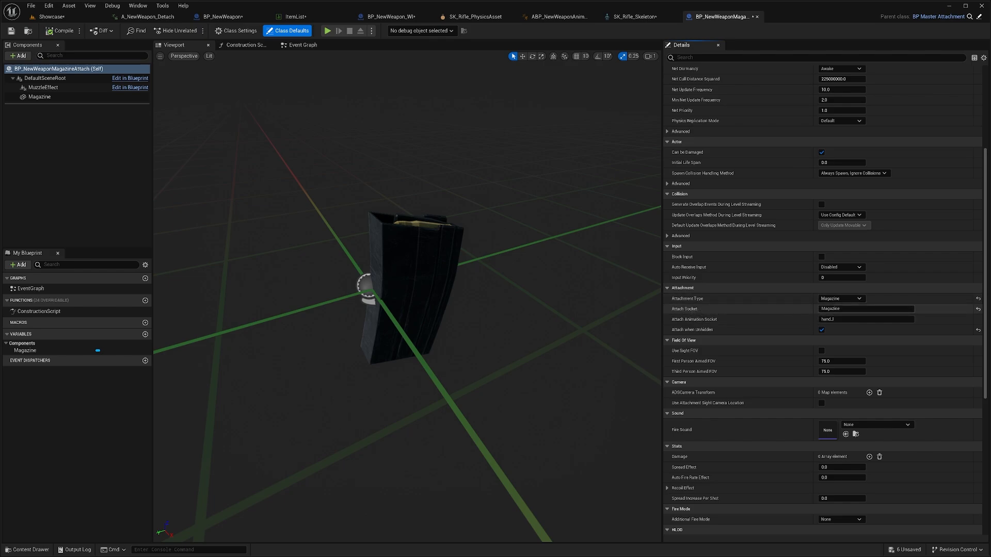
click(856, 309)
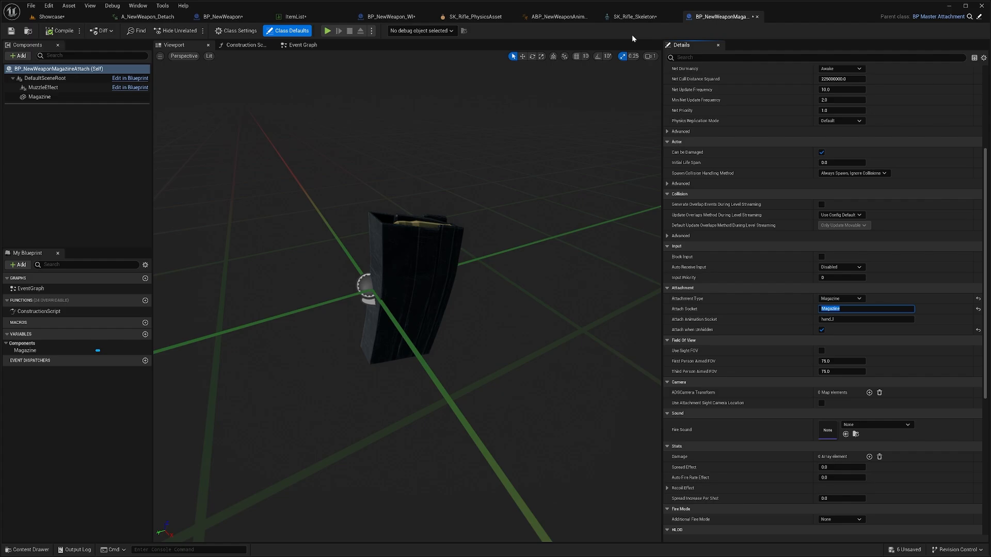
- Switch to the SK_Rifle_Skeleton editor and add a socket to the Magazine bone
click(634, 17)
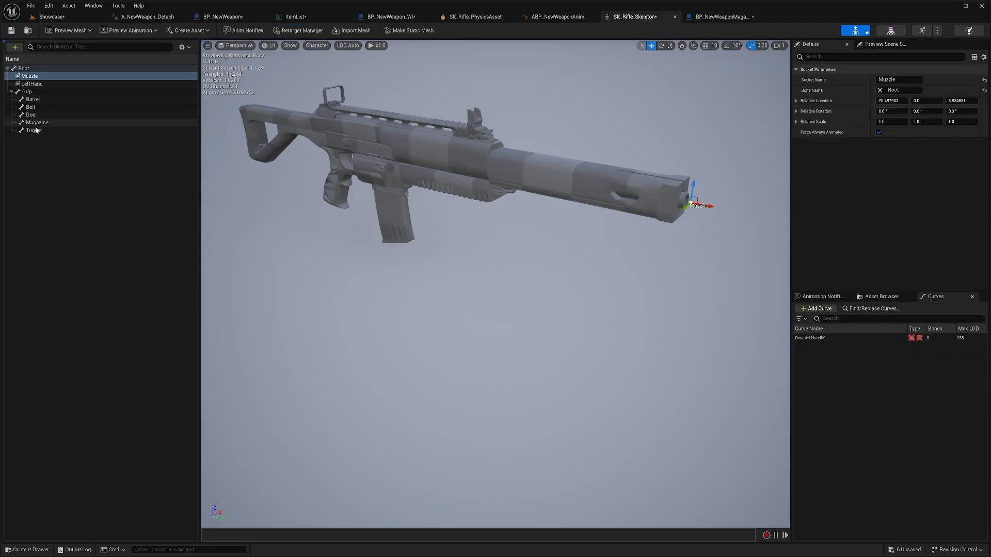
click(56, 125)
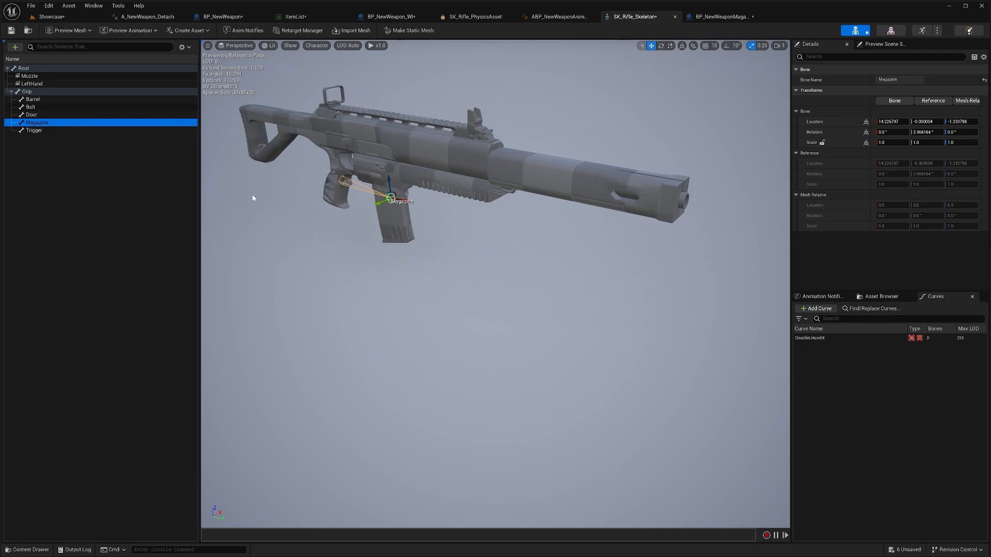
right_click(47, 125)
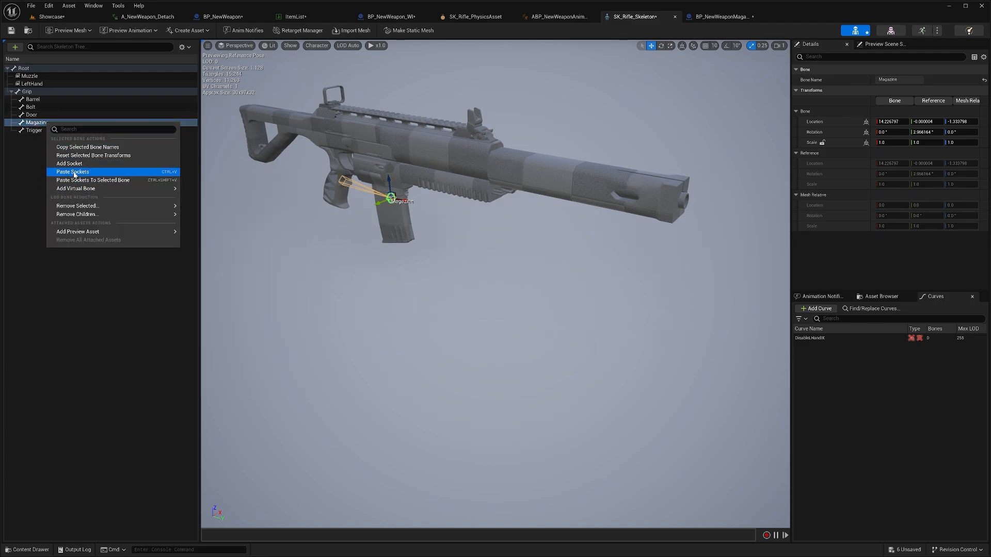
click(75, 173)
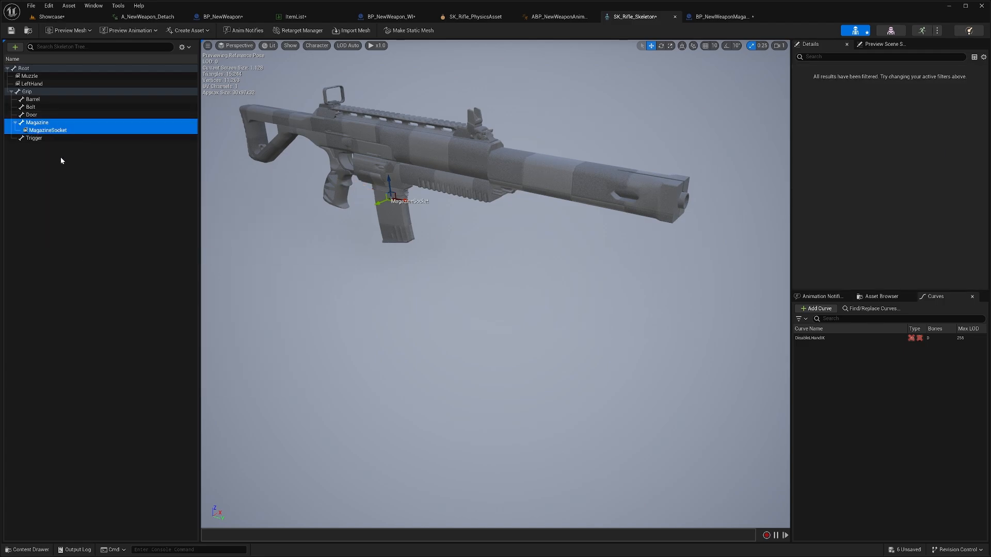
- Rename the new socket under the Magazine bone as Magazine and save the rifle skeleton
click(62, 130)
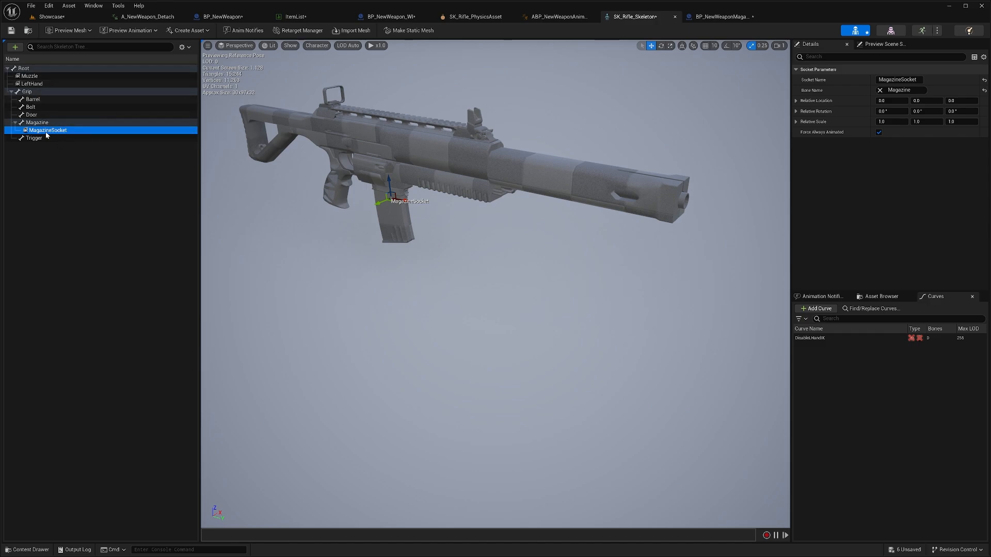
click(73, 131)
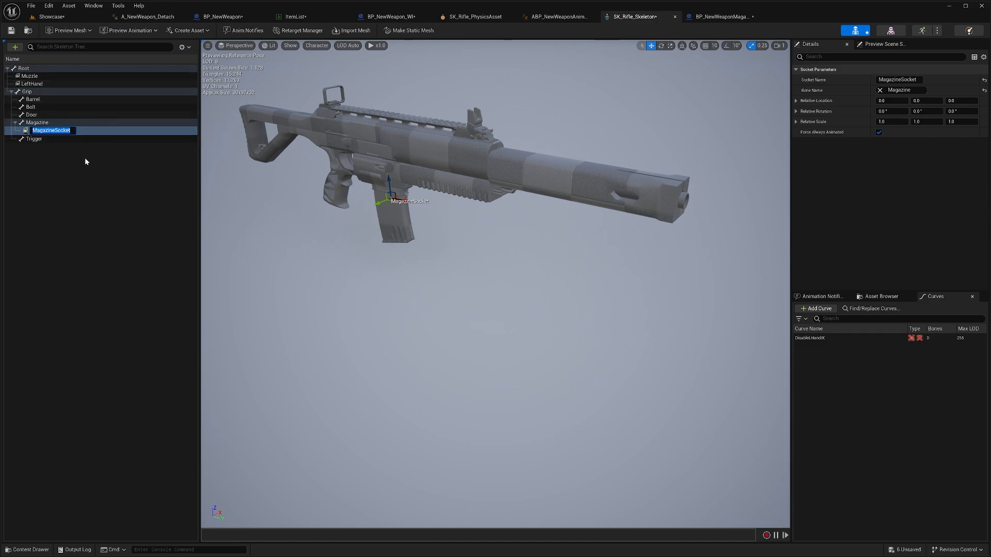
text(Magazine)
key(Return)
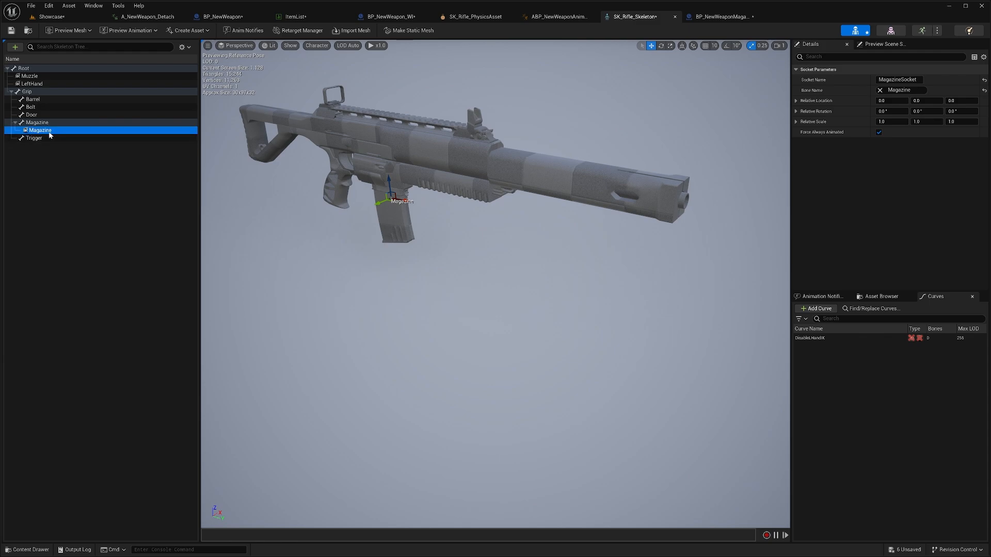
click(882, 80)
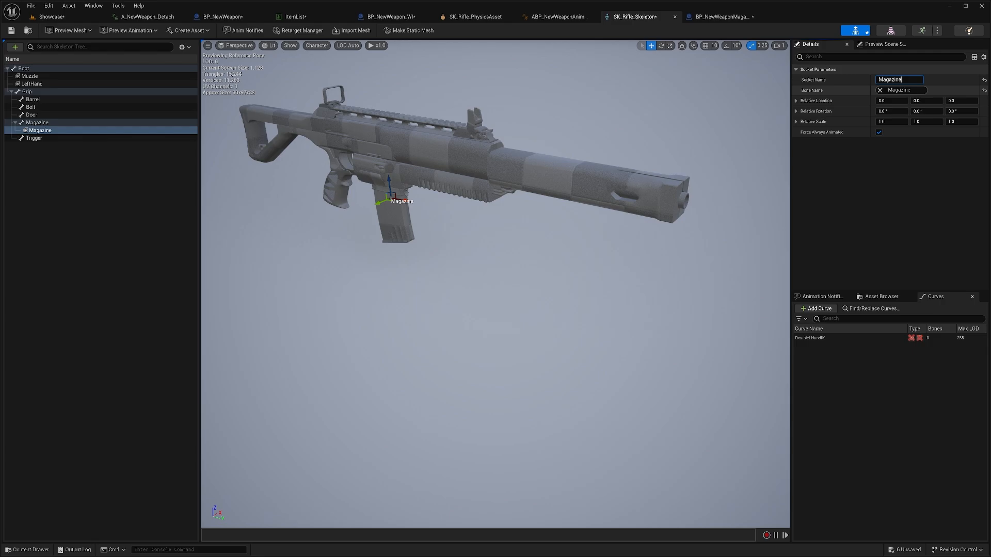
click(11, 31)
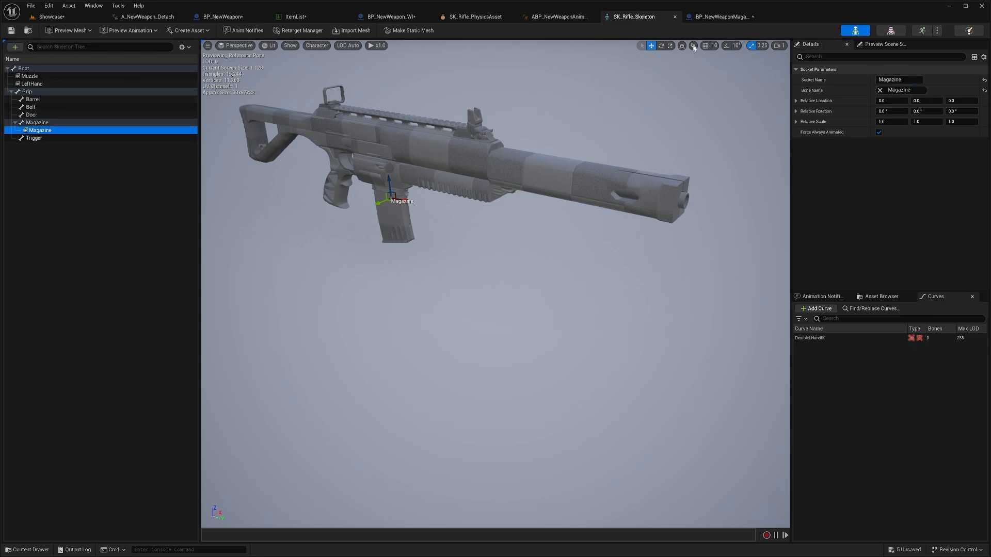
- Open the A_NewWeapon_Attach animation from the NewGun folder and add a BP_SpawnWeaponAttachment notify at about 0.17 s
click(721, 17)
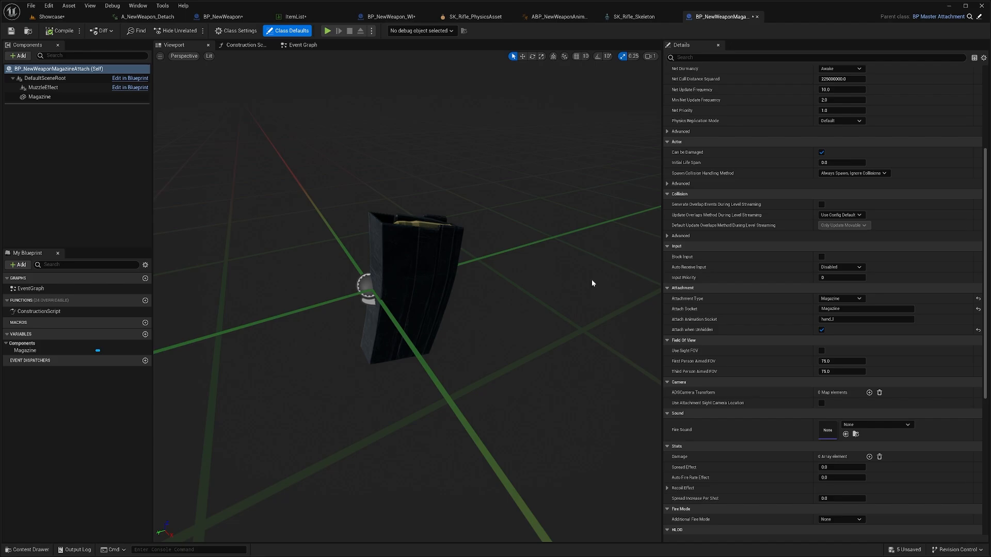
click(50, 16)
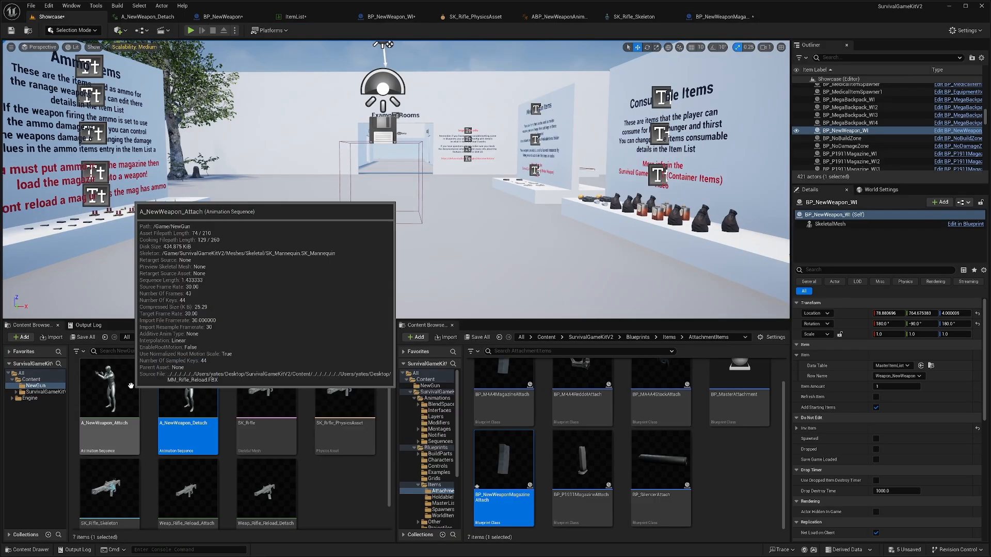
double_click(110, 389)
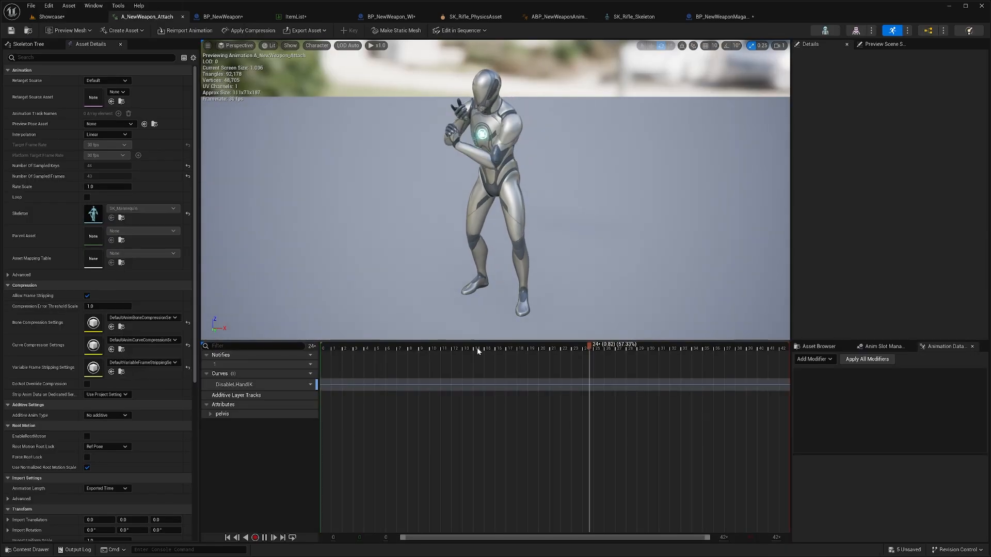
drag(415, 350, 376, 351)
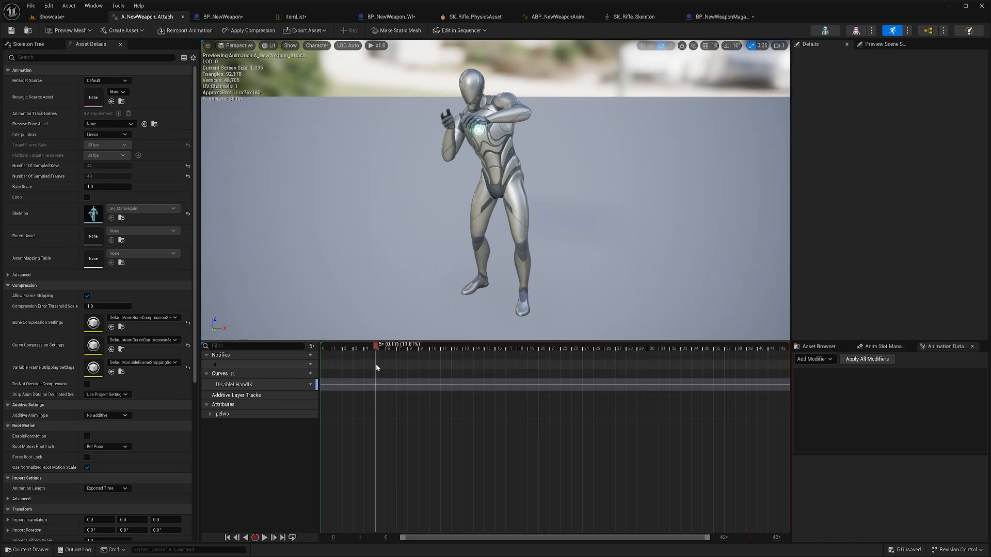
right_click(376, 368)
mouse_move(408, 381)
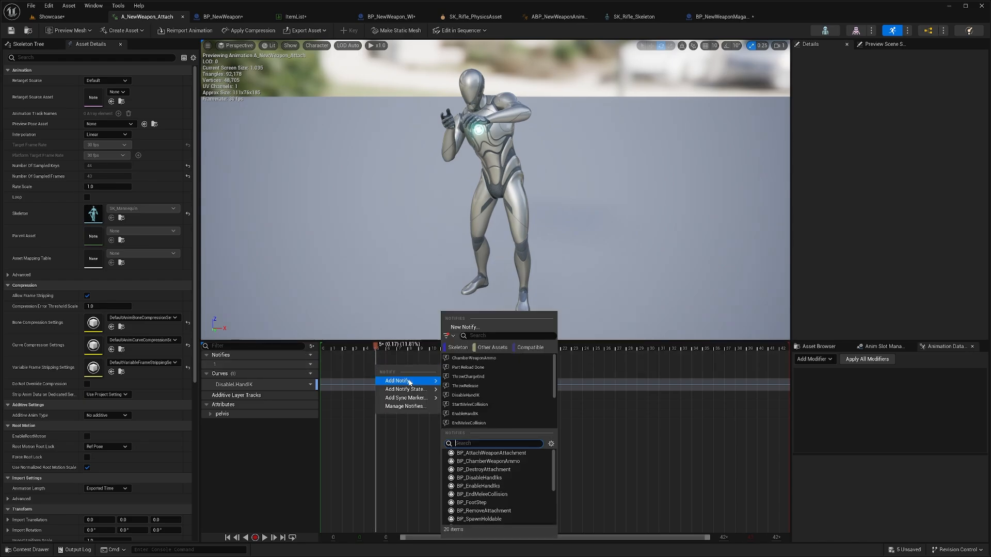
text(bp_spawnwea)
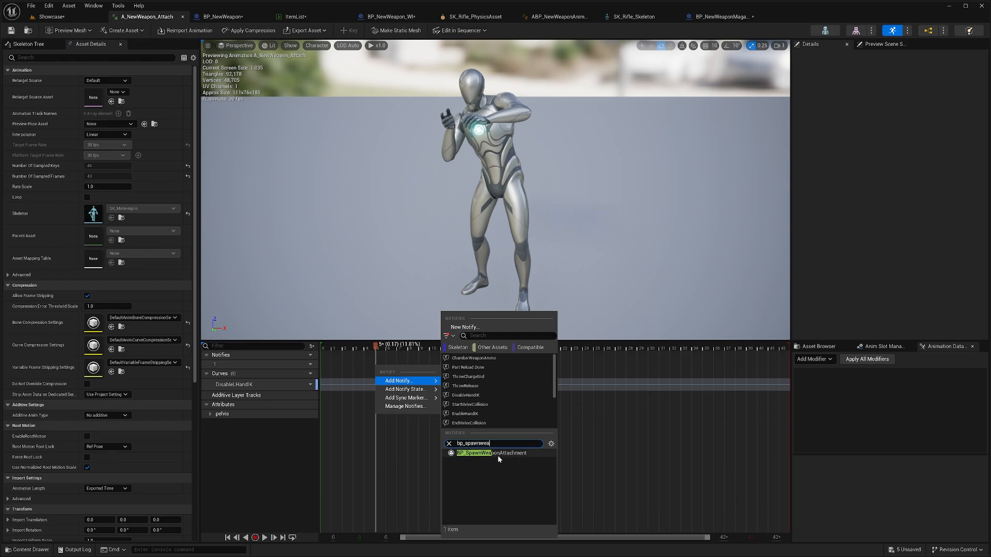
click(497, 454)
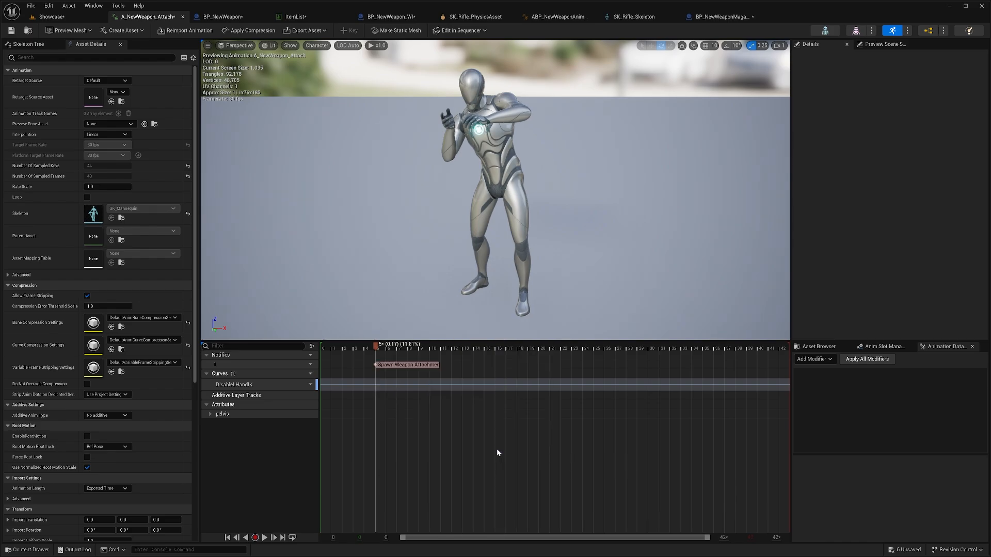
- Add a BP_AttachWeaponAttachment notify at about 1.03 s in A_NewWeapon_Attach and save the animation
click(539, 355)
drag(538, 355, 657, 372)
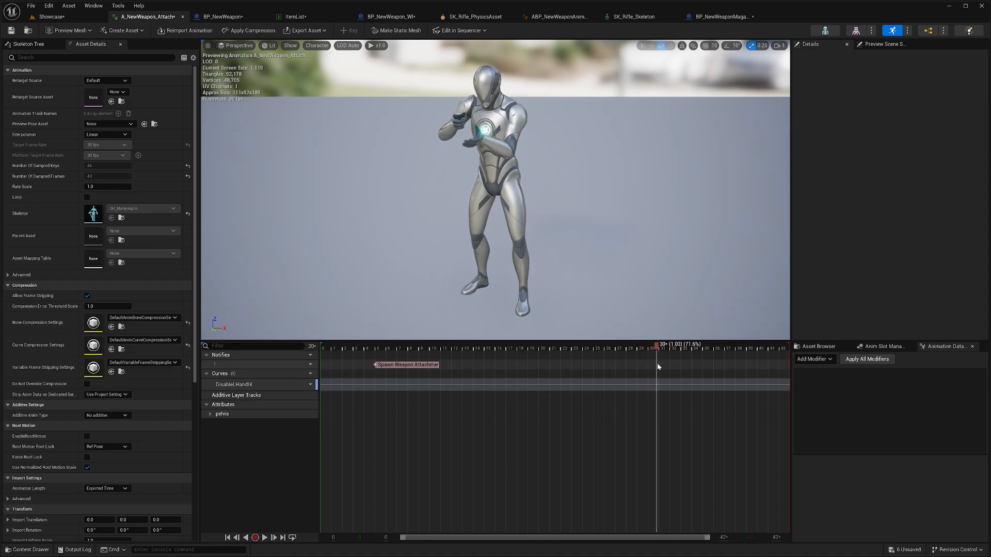
right_click(657, 365)
mouse_move(682, 379)
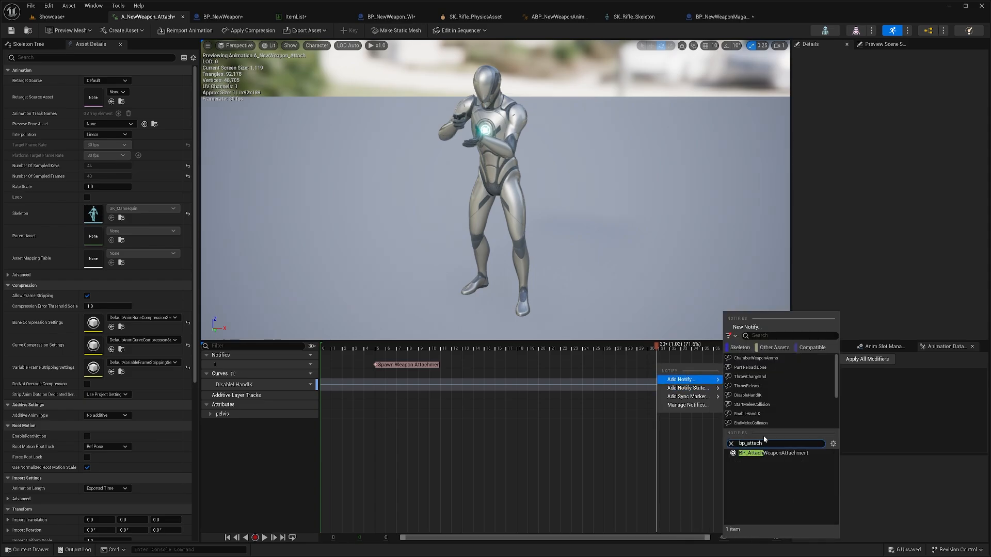
click(788, 453)
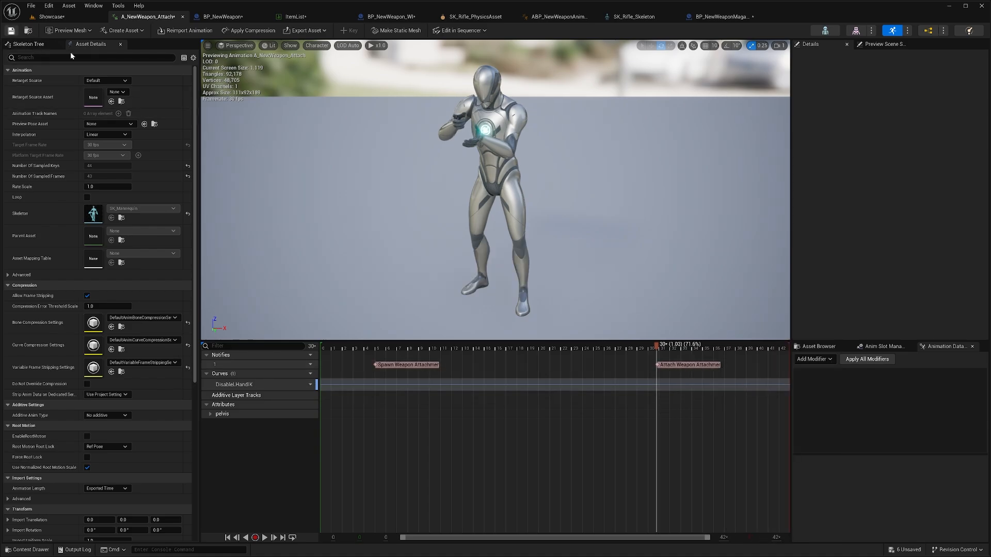
- Open the A_NewWeapon_Detach animation from the NewGun folder and add a BP_RemoveAttachment notify at the very start
click(51, 17)
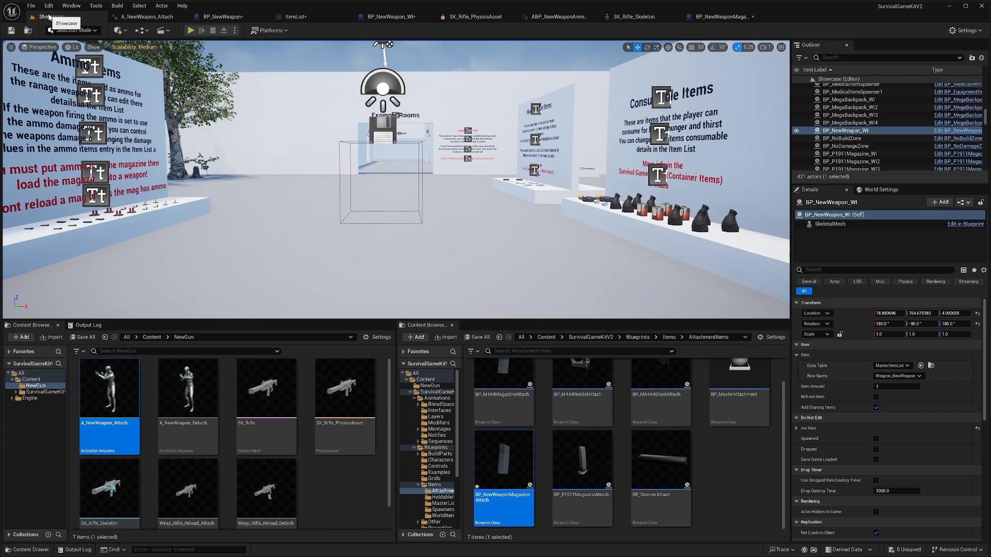
click(190, 385)
double_click(189, 385)
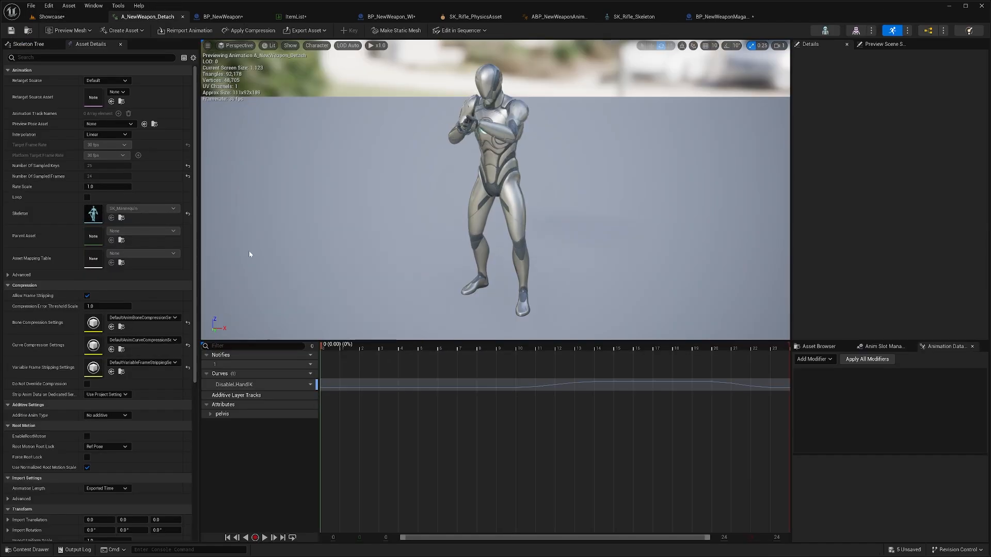
right_click(323, 364)
mouse_move(356, 381)
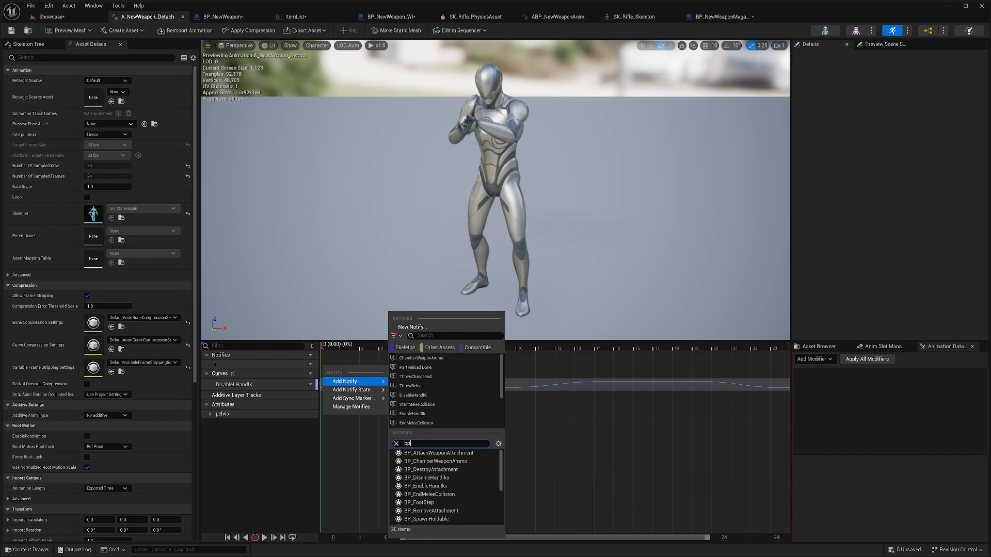
text(bp_removeatt)
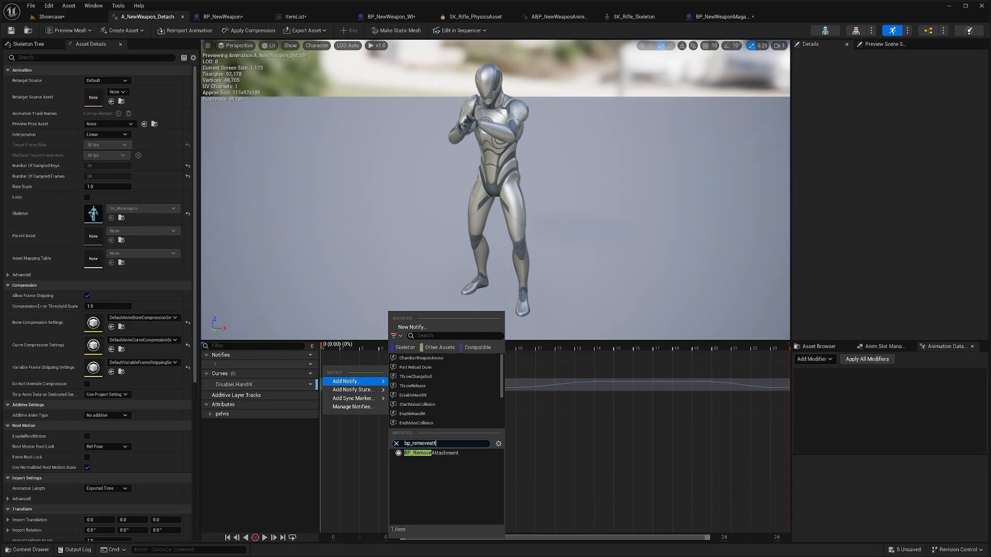
click(434, 453)
click(335, 367)
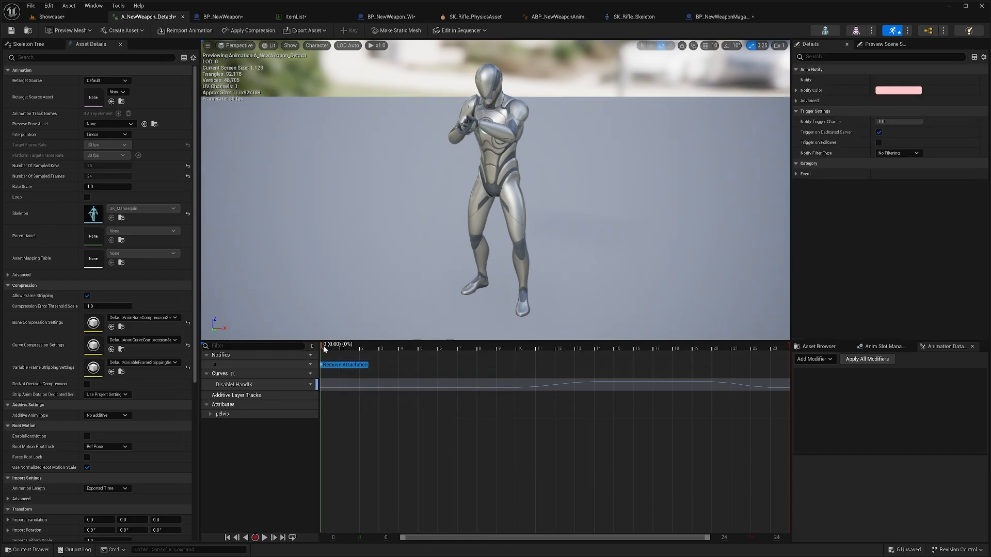
- Add a BP_DestroyAttachment notify at about 0.53 s in A_NewWeapon_Detach, where the left hand is thrown out
drag(324, 345, 629, 344)
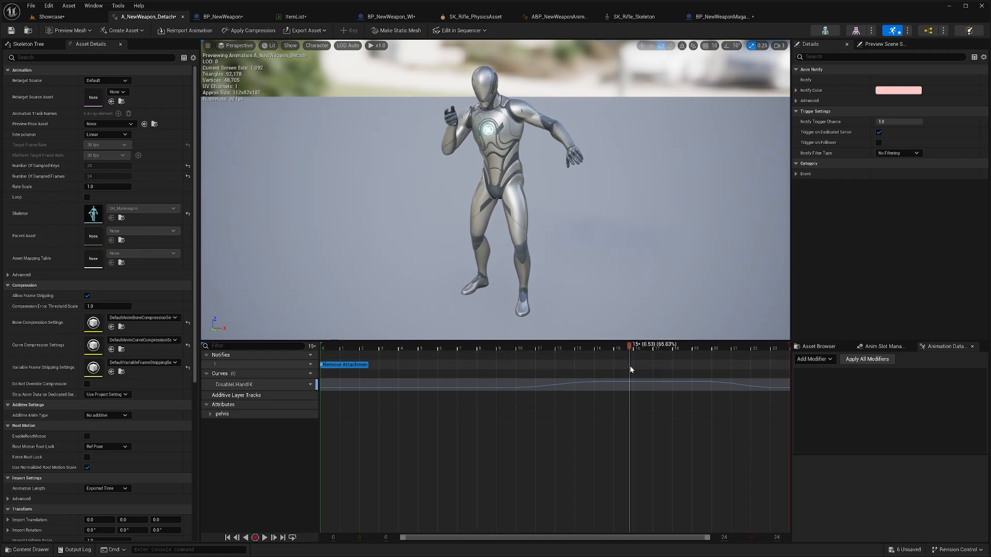
right_click(631, 368)
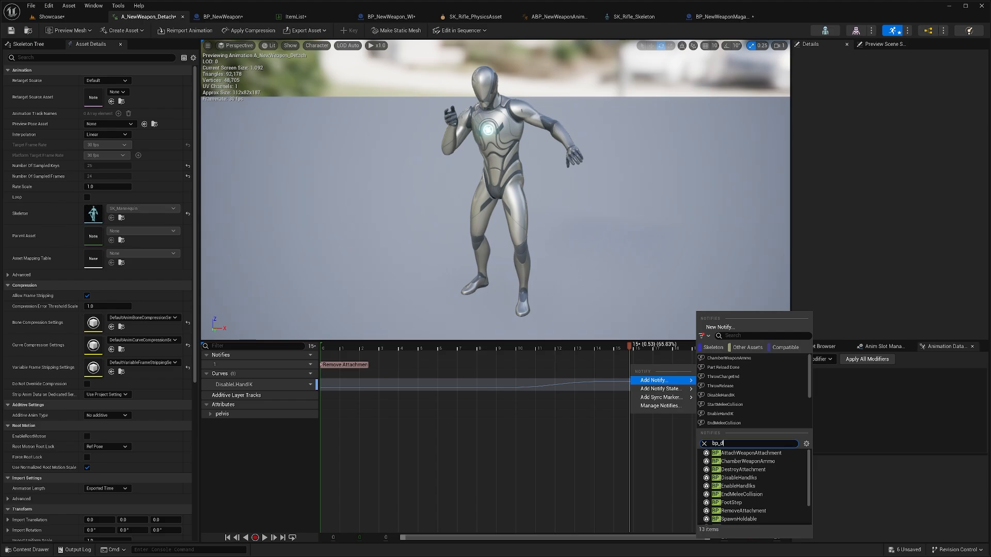
click(738, 455)
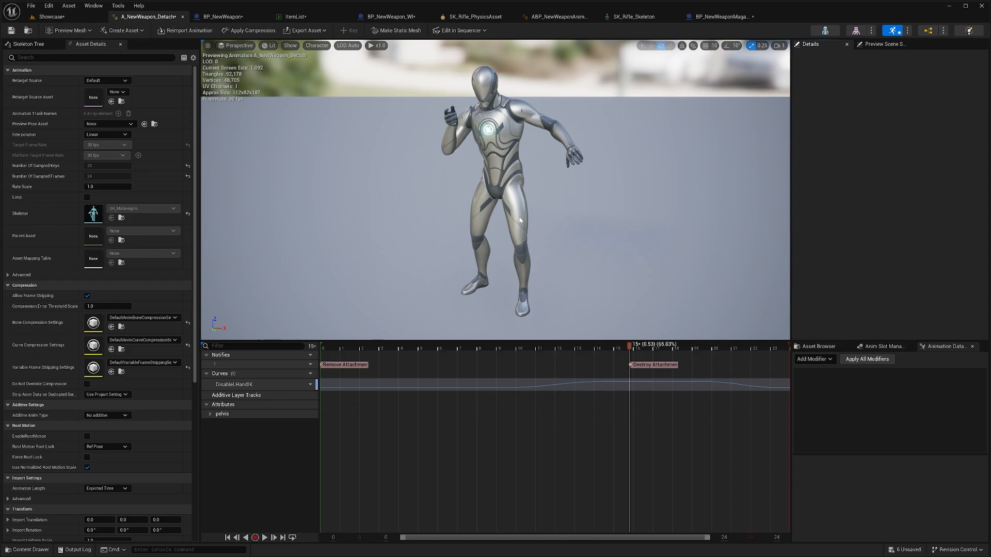
- Return to the Showcase level and create an AnimMontage from the A_NewWeapon_Attach animation
click(52, 17)
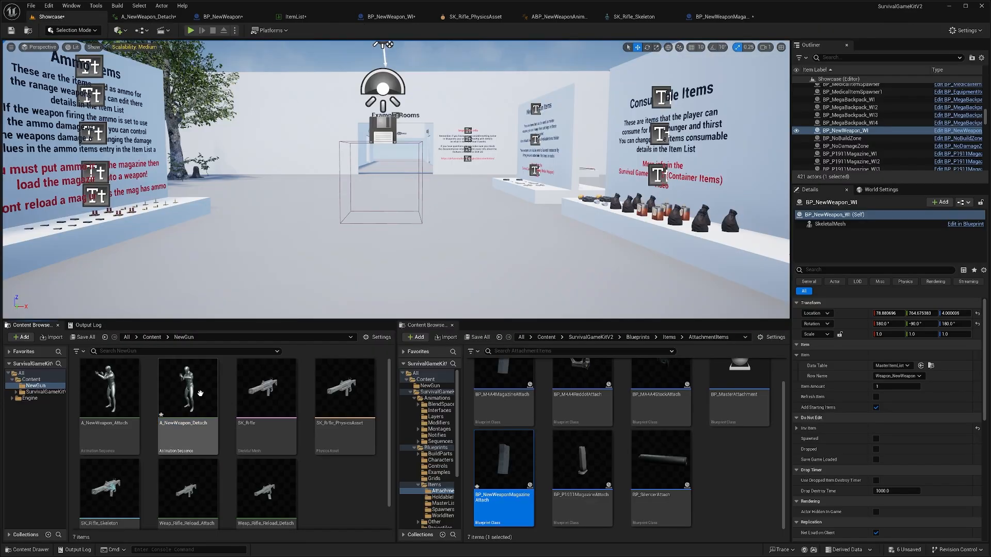
right_click(115, 397)
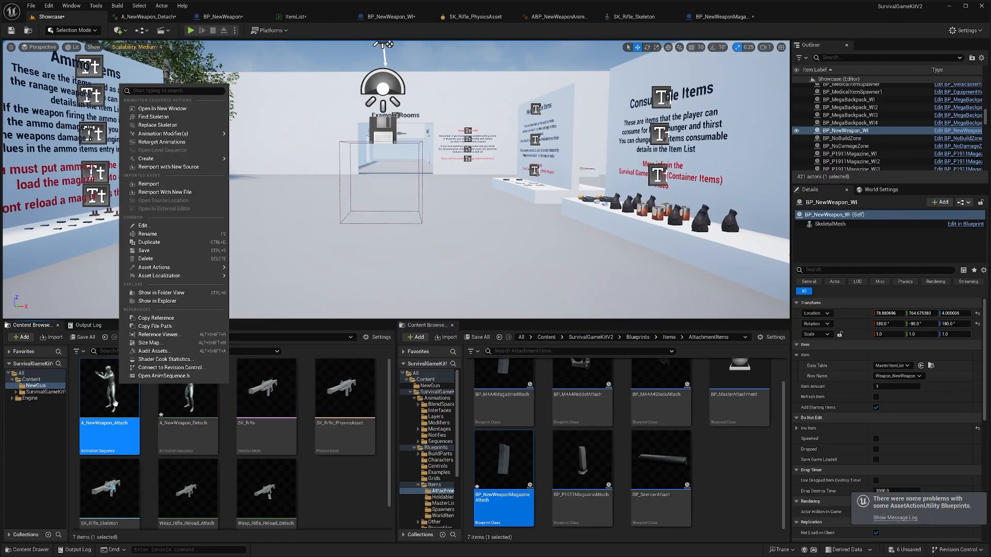
mouse_move(171, 135)
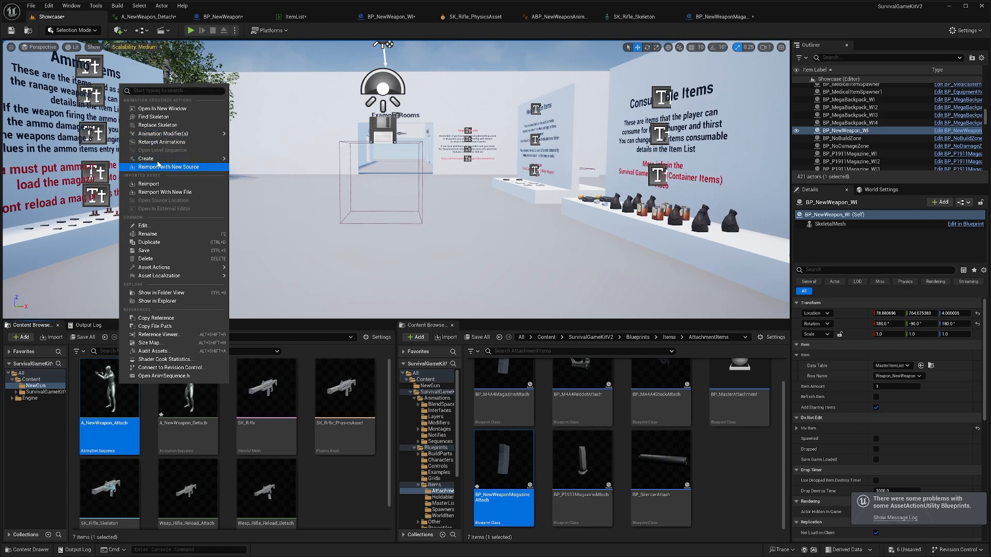
mouse_move(170, 159)
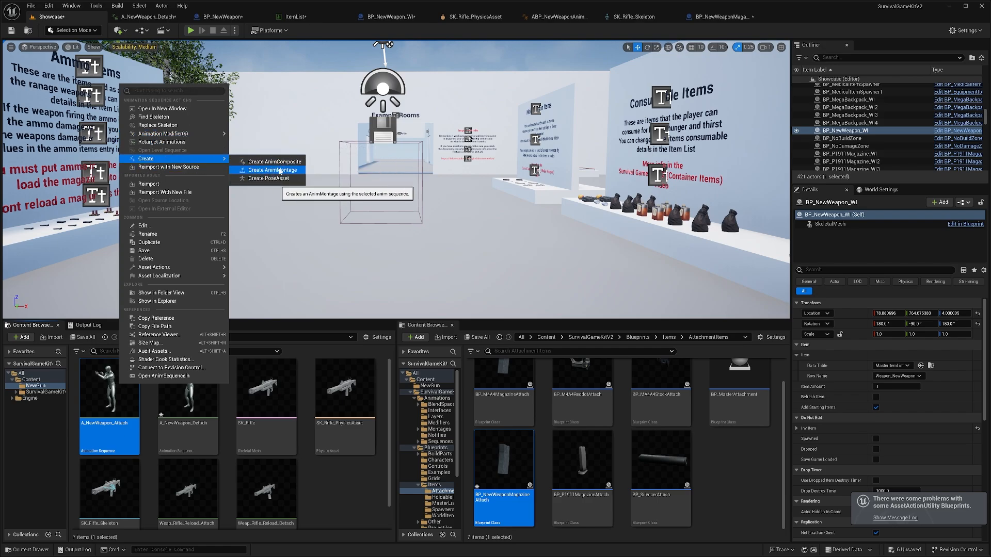
click(279, 171)
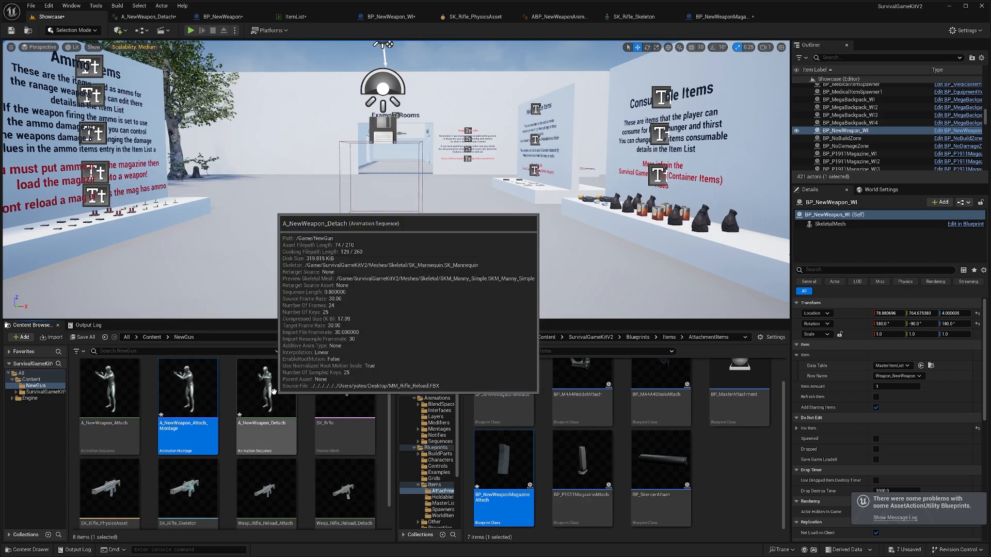
- Create an AnimMontage from the A_NewWeapon_Detach animation, keeping the default name
right_click(273, 390)
mouse_move(334, 145)
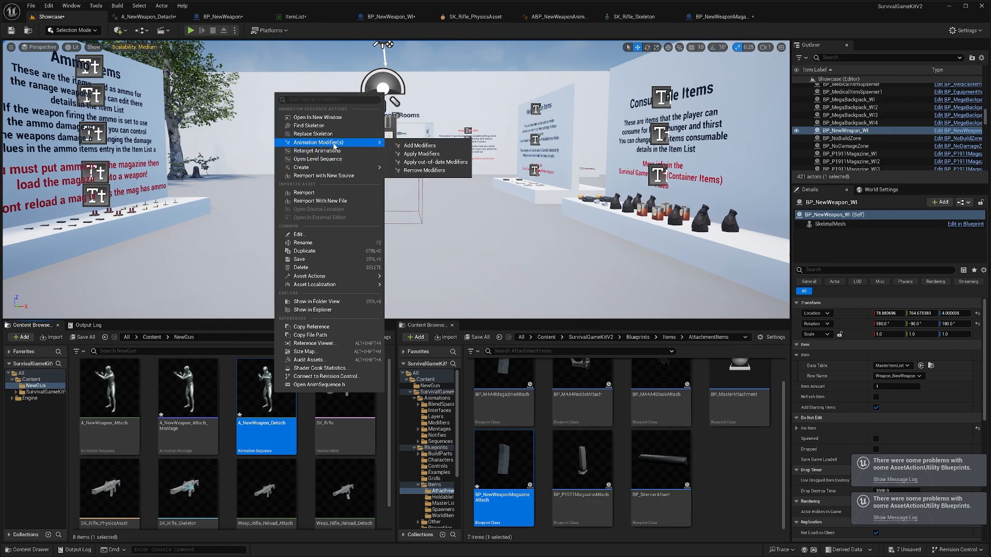
mouse_move(341, 167)
click(426, 179)
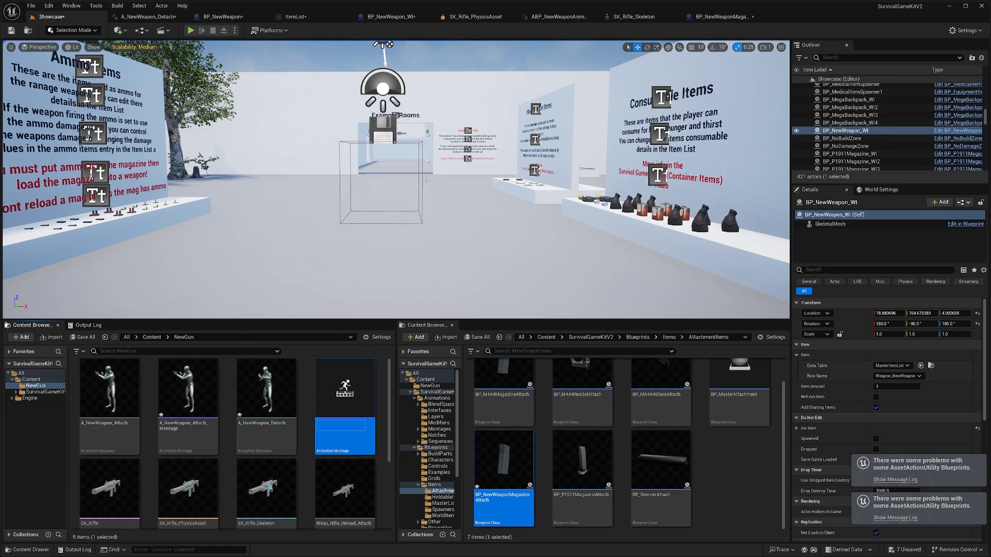
key(Return)
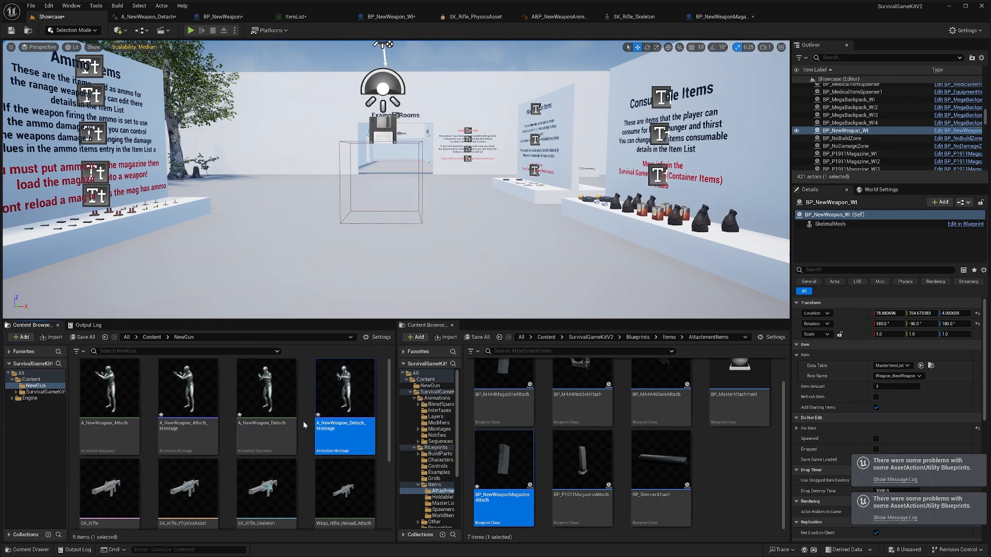
- Open A_NewWeapon_Attach_Montage and set its slot to UpperBodyPostAOGroup.UpperBodyPostAO
double_click(213, 400)
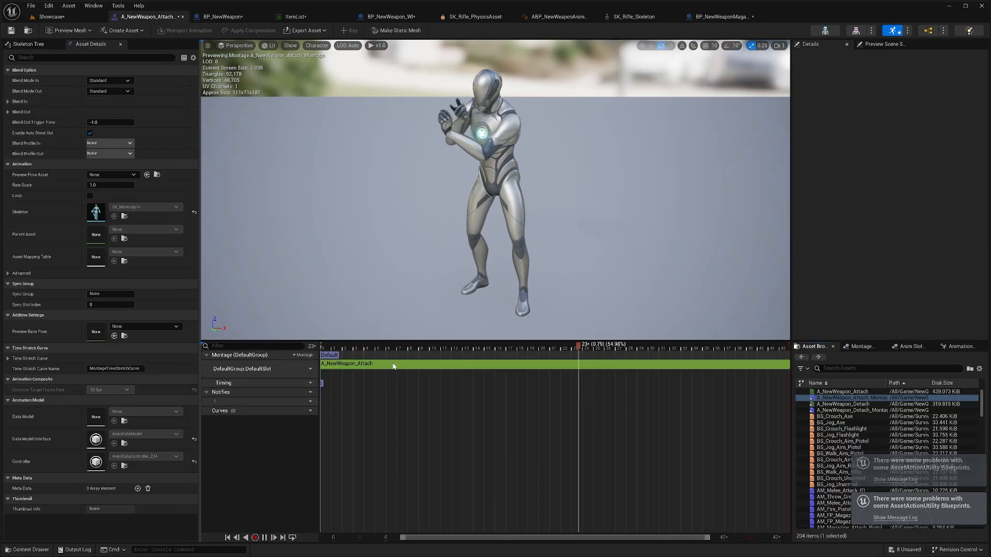
click(304, 370)
mouse_move(327, 388)
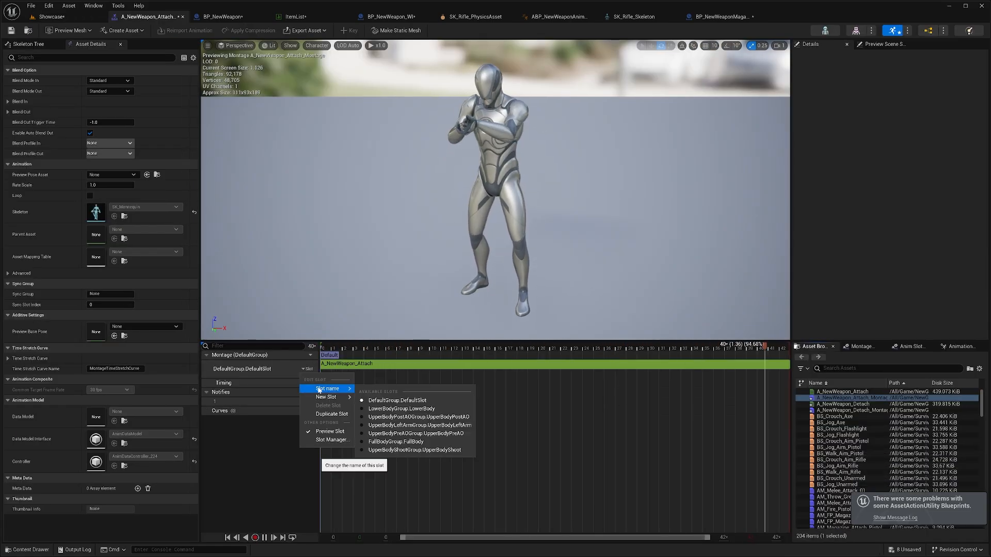
click(363, 418)
- Open A_NewWeapon_Detach_Montage from the NewGun folder and assign its slot to UpperBodyPostAOGroup.UpperBodyPostAO
click(52, 17)
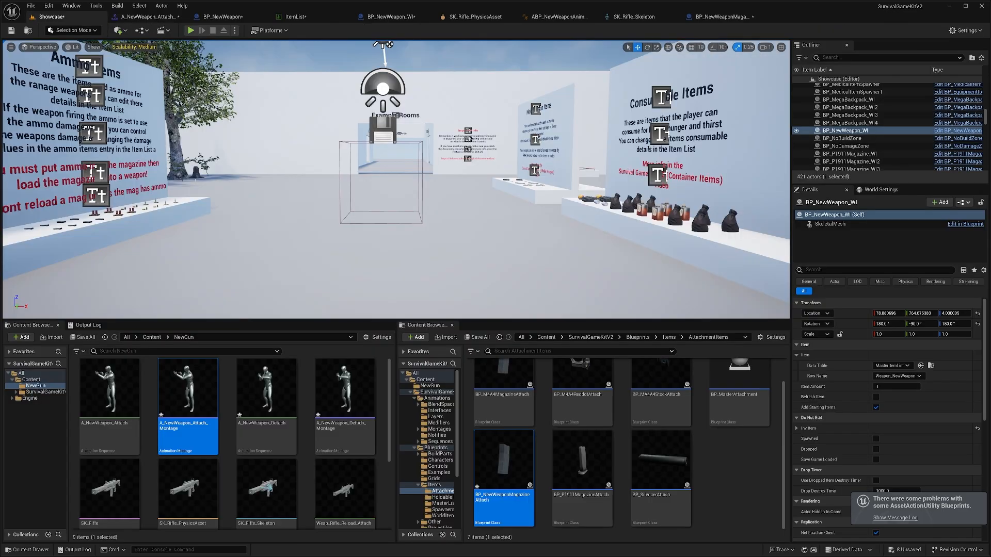
double_click(327, 394)
click(306, 369)
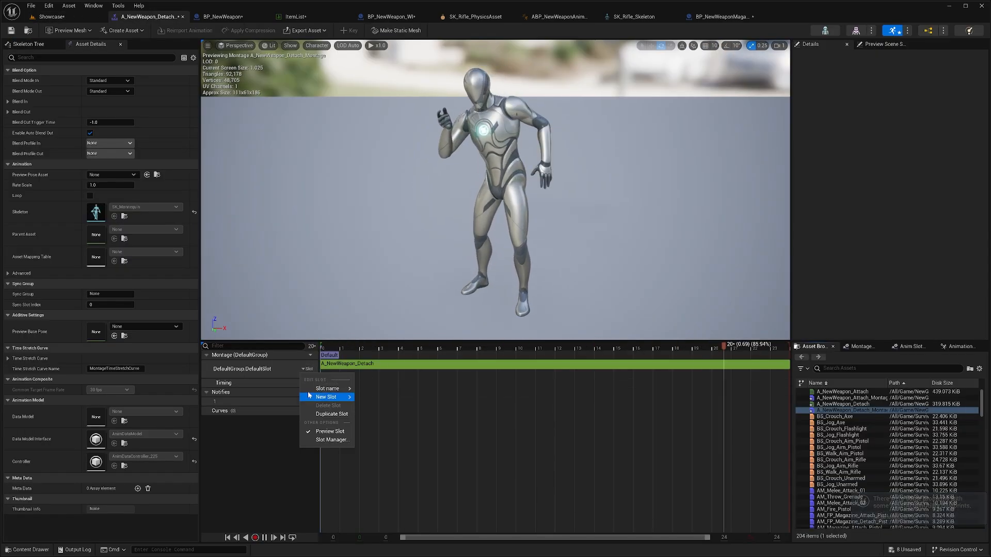
mouse_move(353, 390)
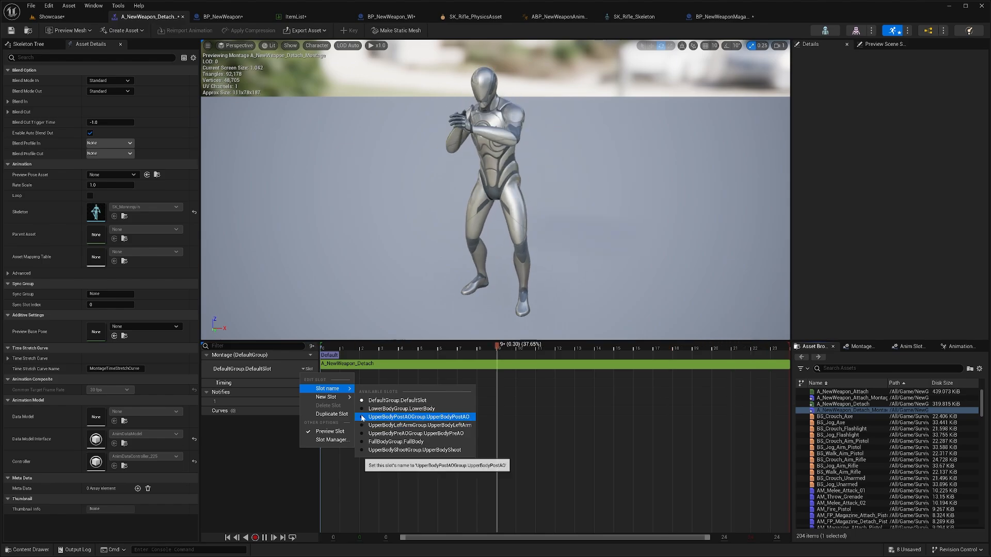
click(363, 416)
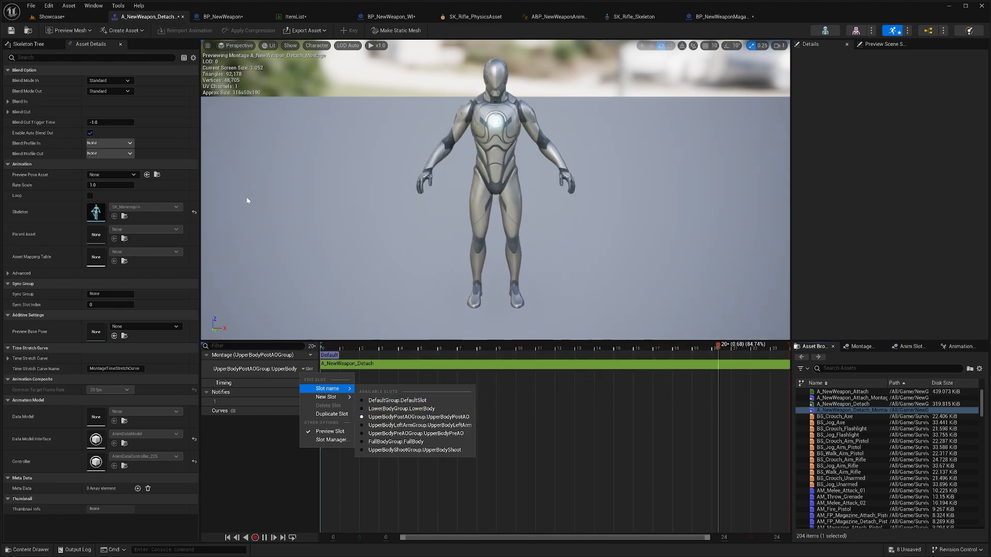
- Return to the Showcase level and duplicate A_NewWeapon_Detach_Montage under the name A_NewWeapon_Swap_Montage
click(73, 19)
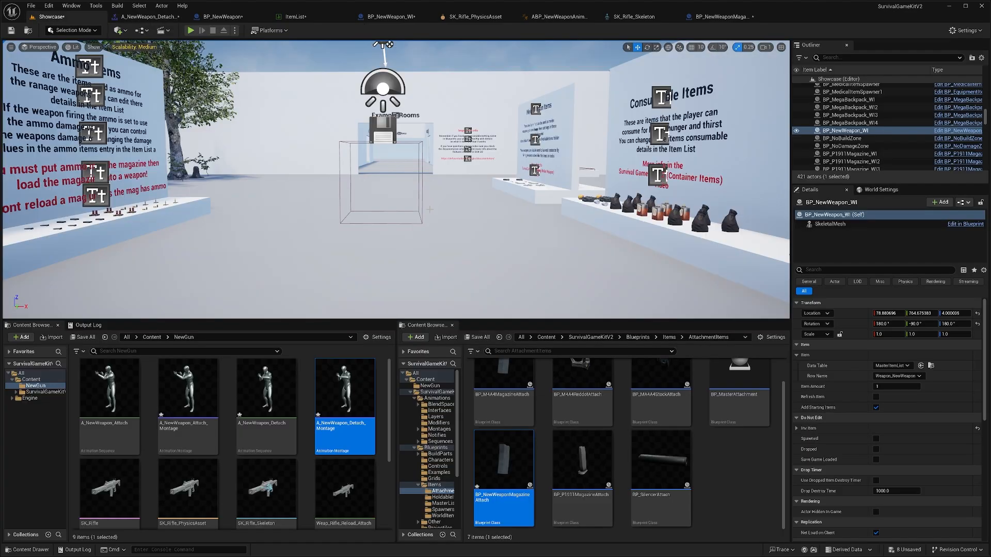
right_click(349, 380)
click(377, 235)
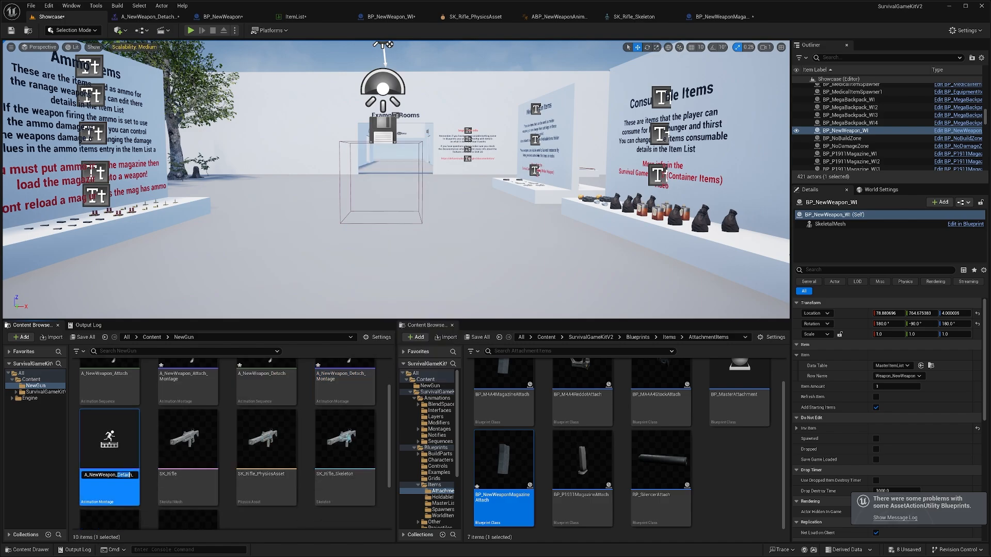
text(S)
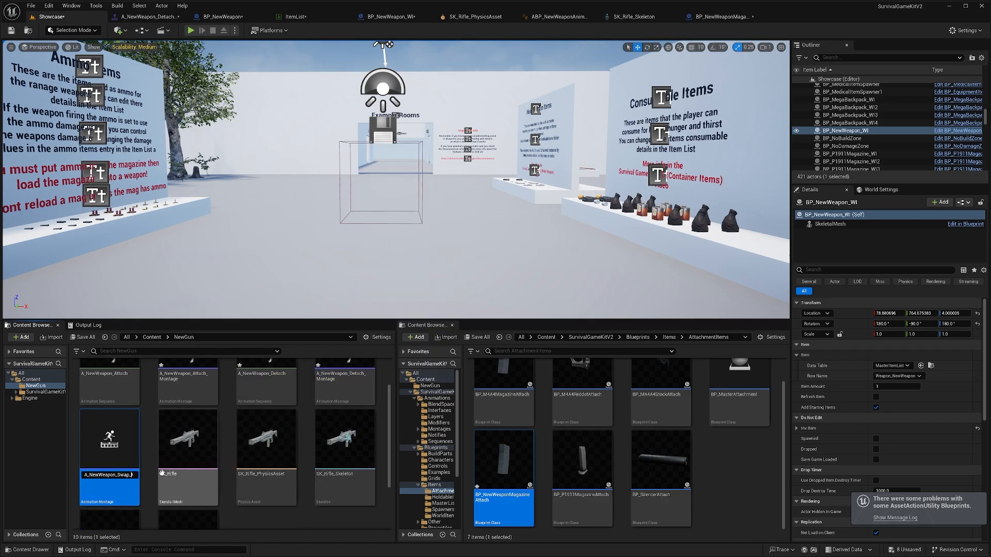
text(wap)
key(Return)
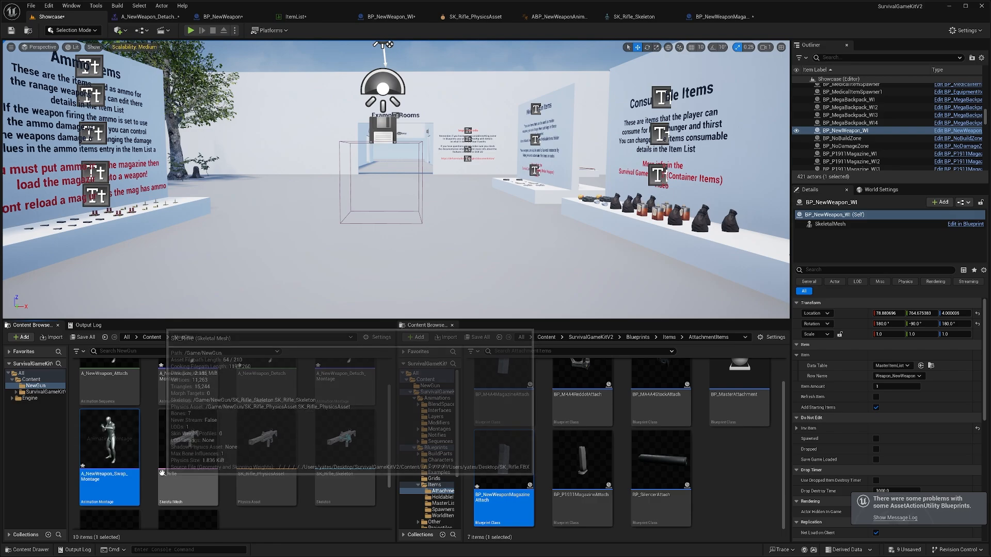
- Open A_NewWeapon_Swap_Montage and set its Blend Out blend time to 0
double_click(109, 439)
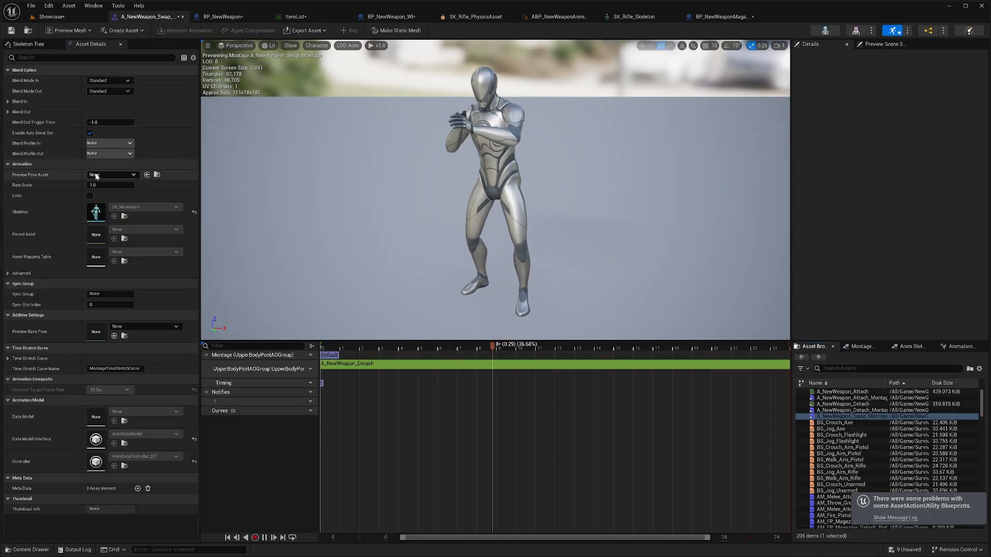
click(7, 112)
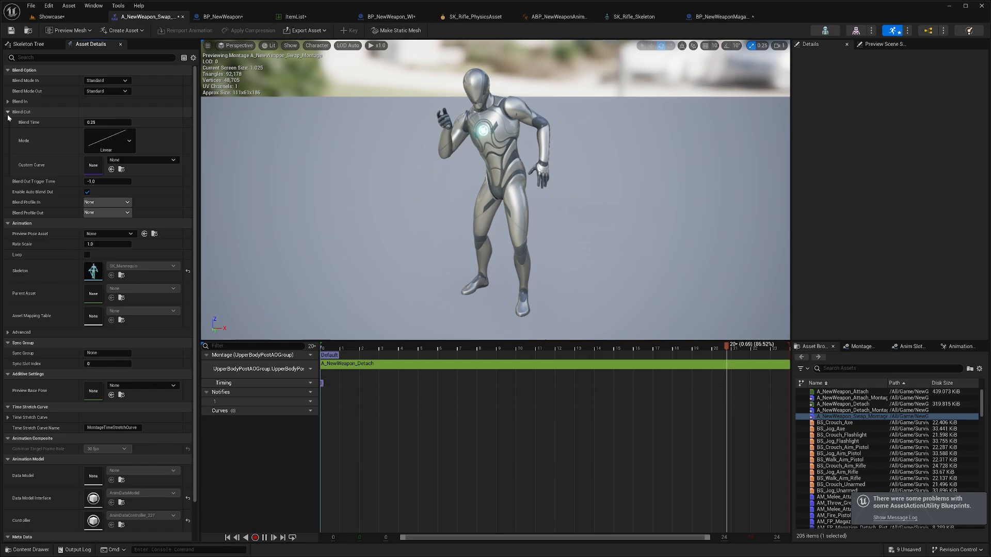
click(95, 122)
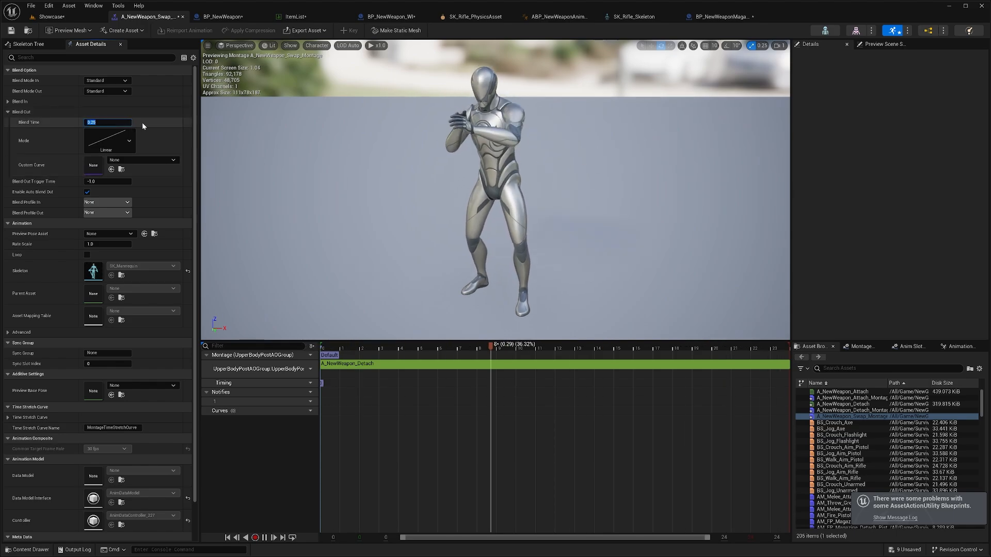
text(0)
key(Return)
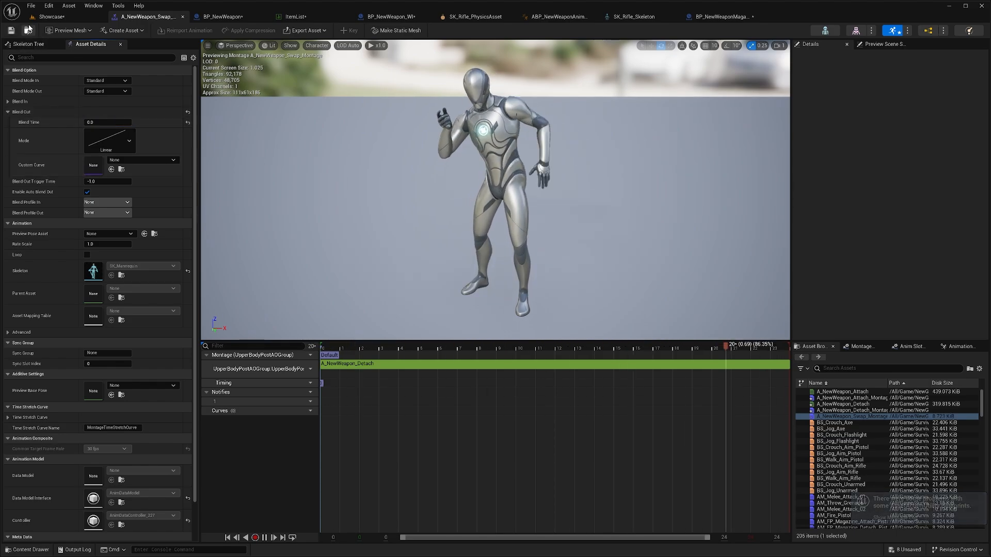
- In the ItemList data table, filter for magazine, duplicate the Magazine_M4A4 row and rename the copy Magazine_NewWeapon
click(50, 17)
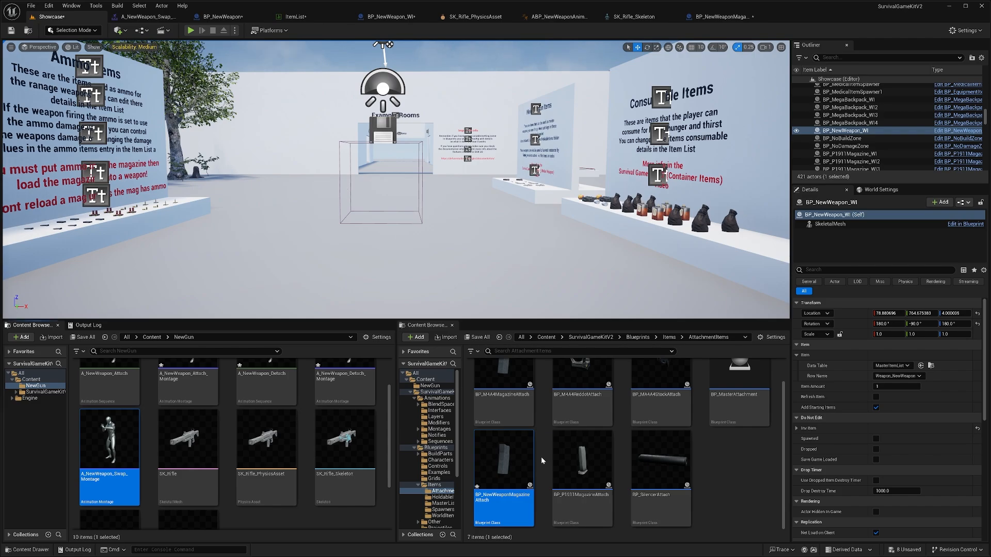
click(320, 14)
click(28, 54)
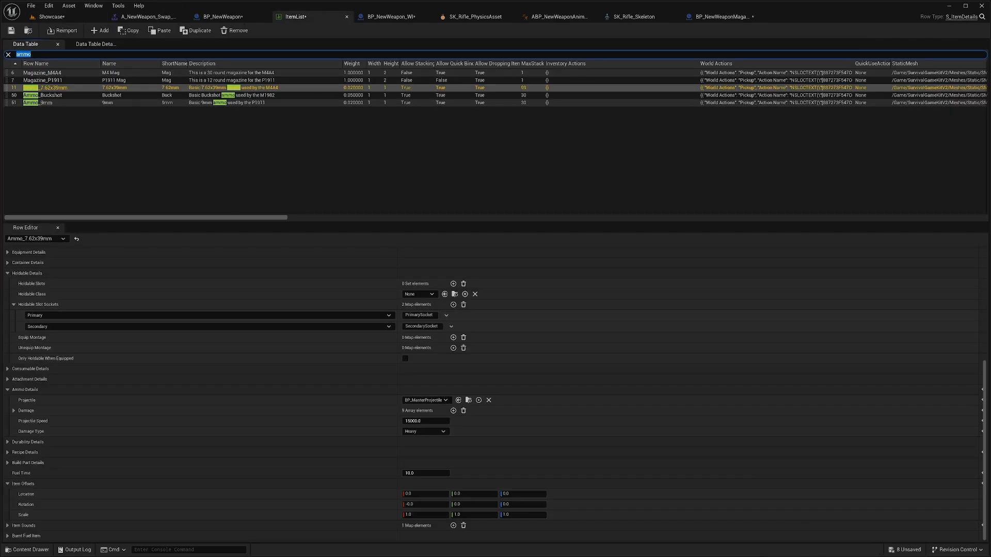
text(magazine)
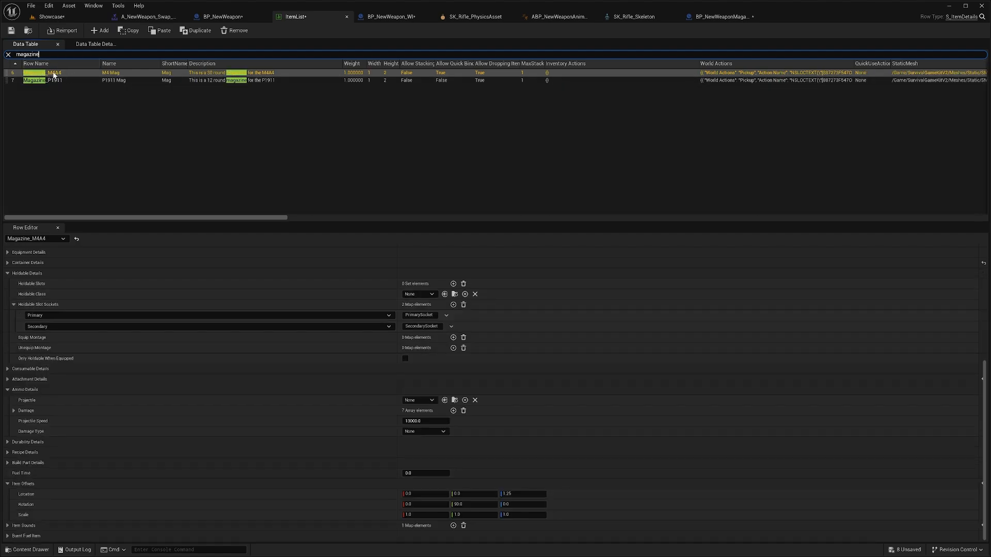
click(53, 74)
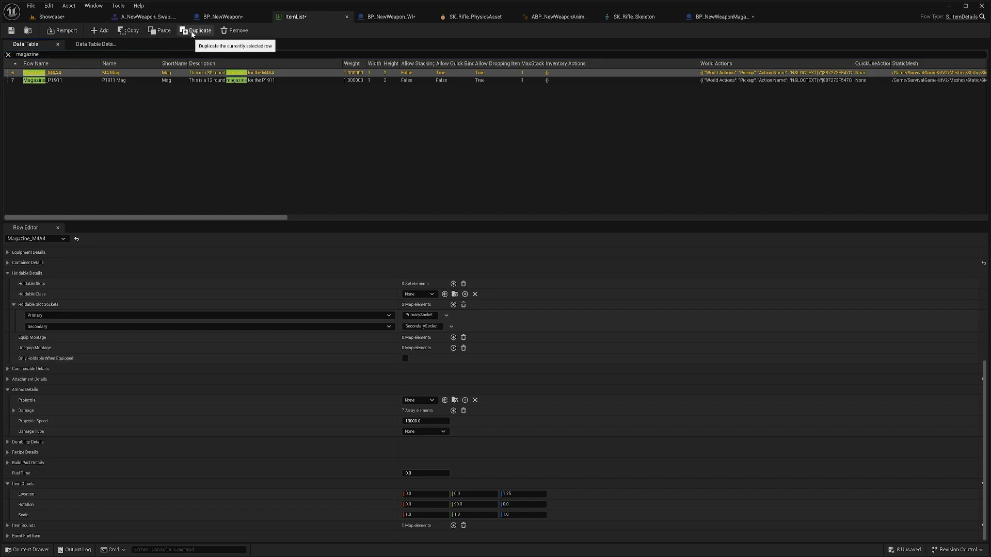
click(193, 31)
double_click(53, 87)
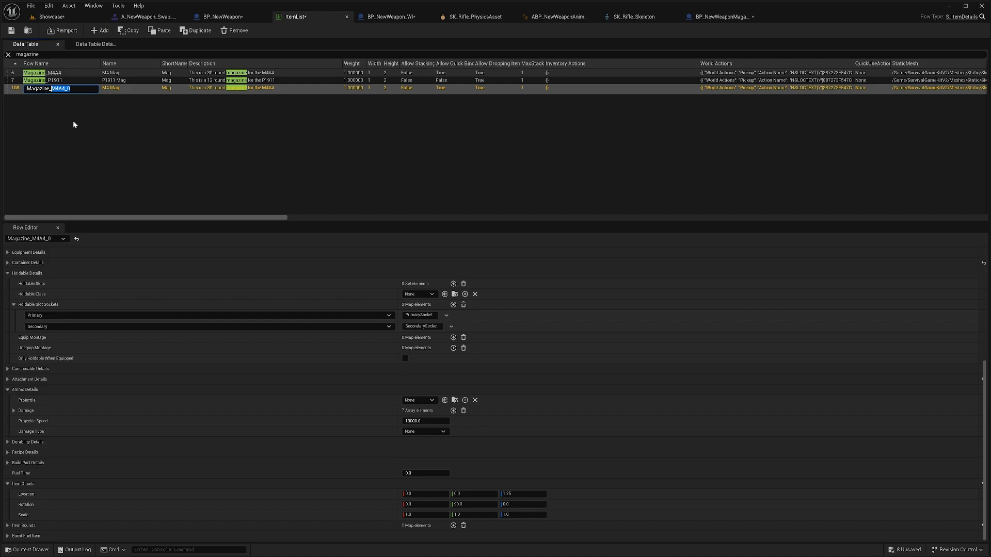
text(NewWeapon)
key(Return)
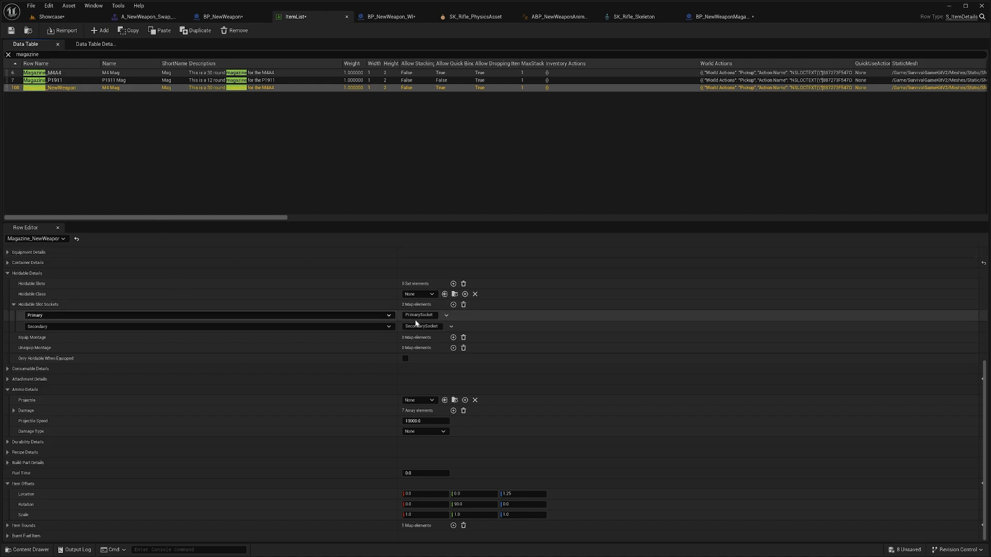
- In the Attachment Details of Magazine_NewWeapon, set the Attachment class to BP_NewWeaponMagazineAttach
drag(985, 404, 988, 273)
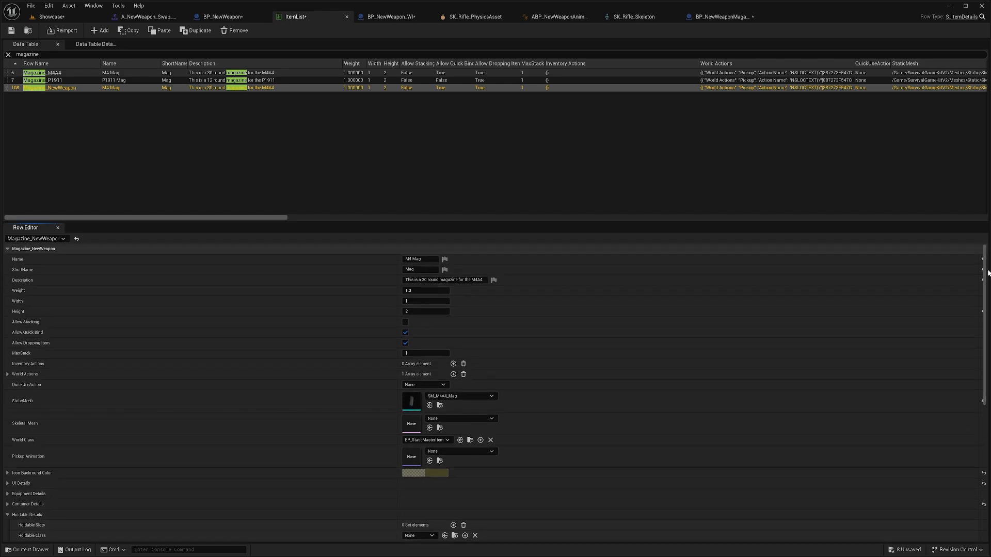
scroll(541, 384, down, 3)
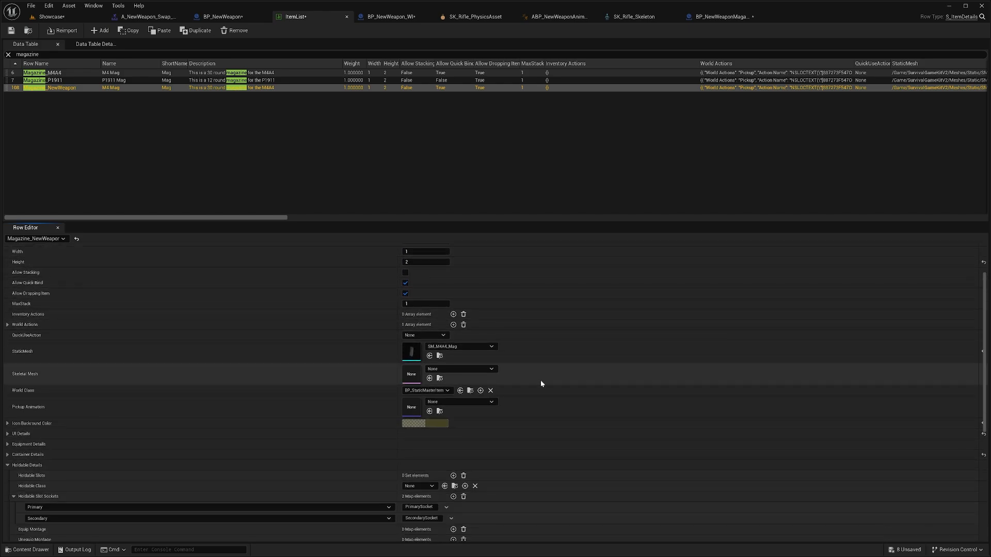
scroll(541, 384, down, 4)
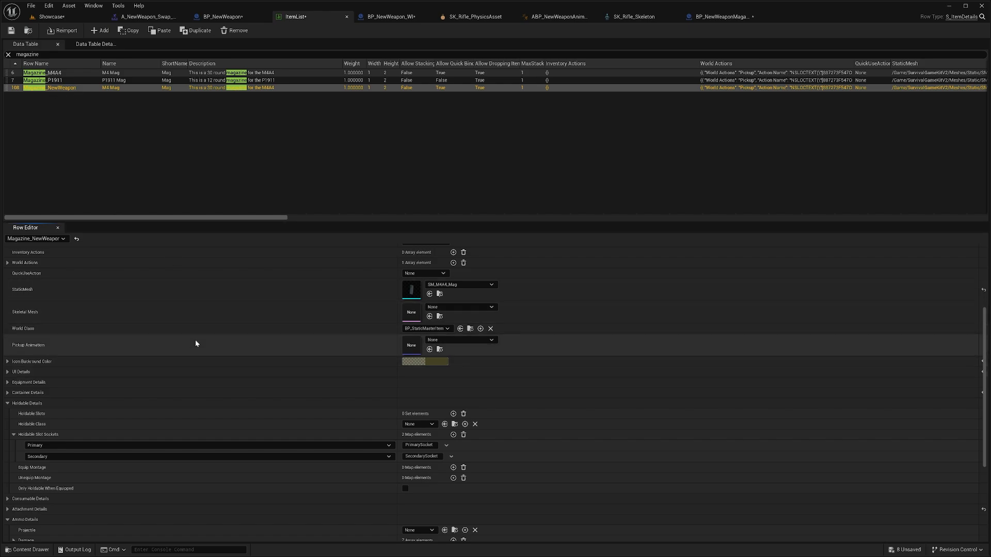
scroll(195, 344, down, 6)
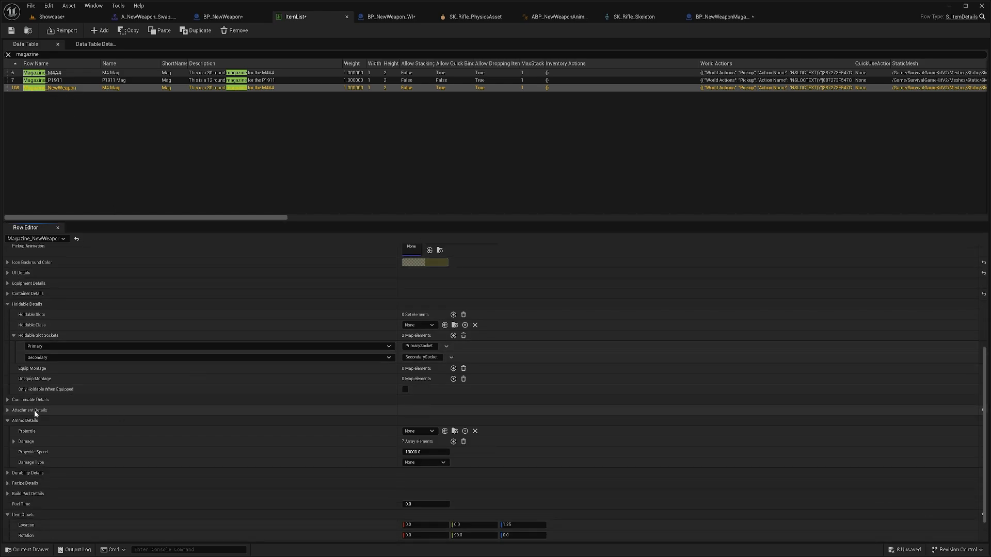
click(34, 410)
scroll(103, 415, down, 3)
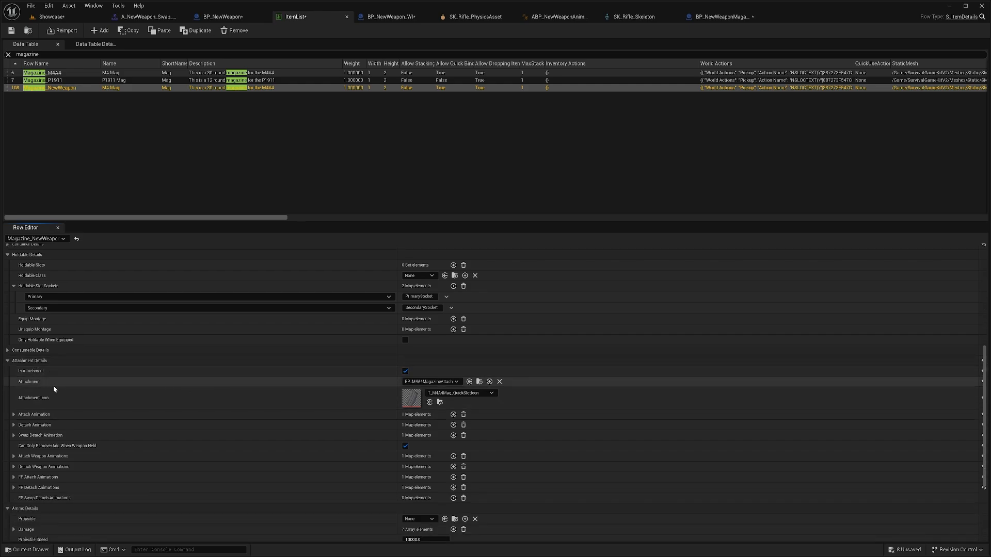
click(436, 382)
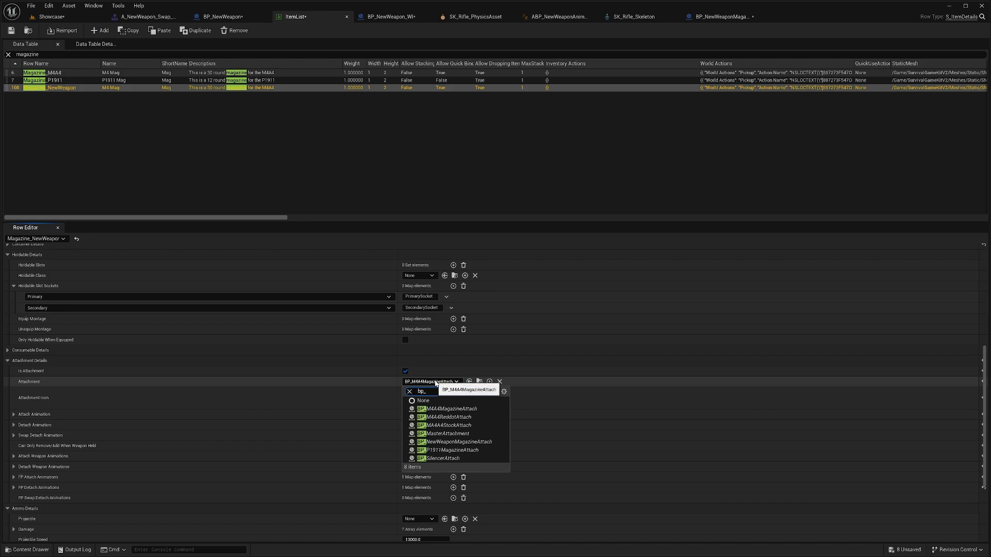
text(bp_new)
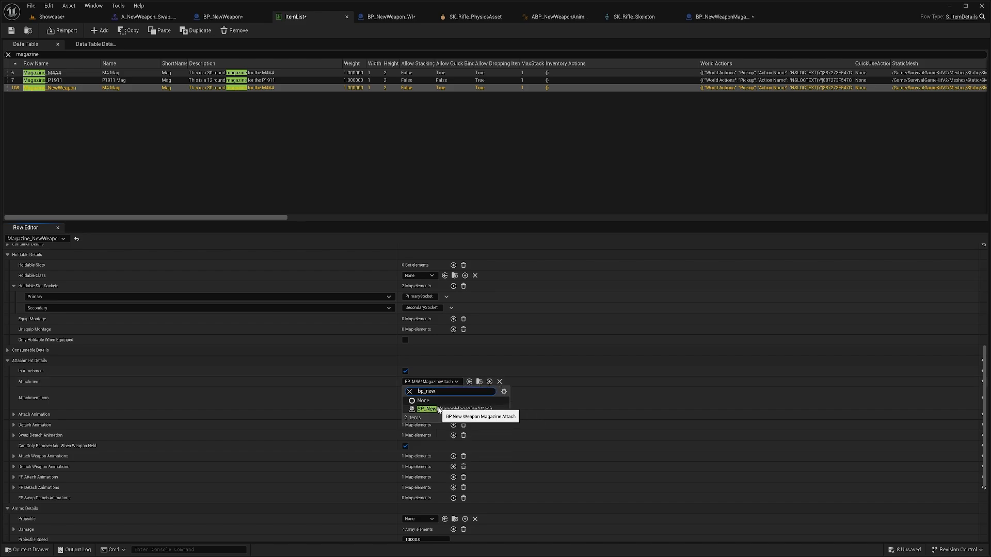
click(464, 409)
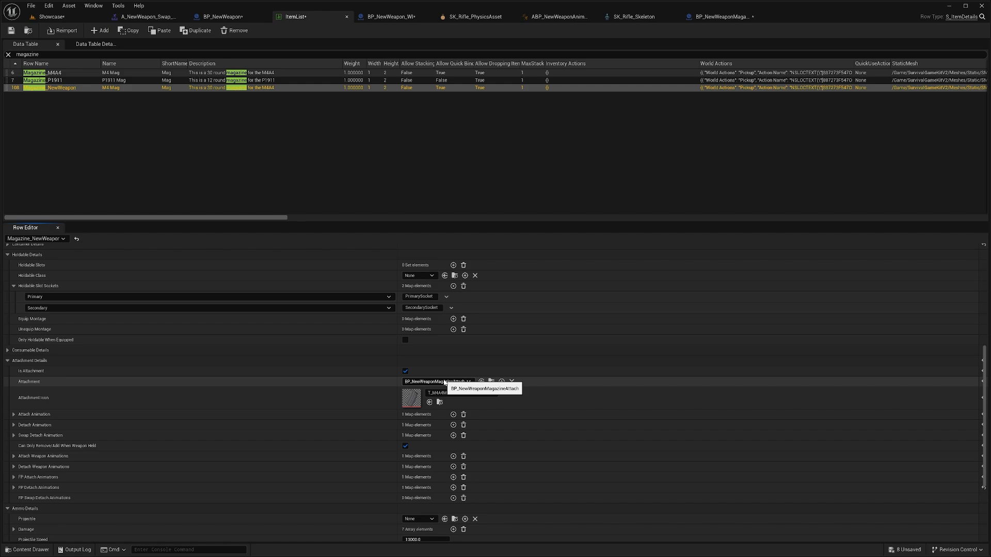
- Set the Attach Animation for SKM_Manny to A_NewWeapon_Attach_Montage in the Magazine_NewWeapon row
scroll(444, 383, down, 1)
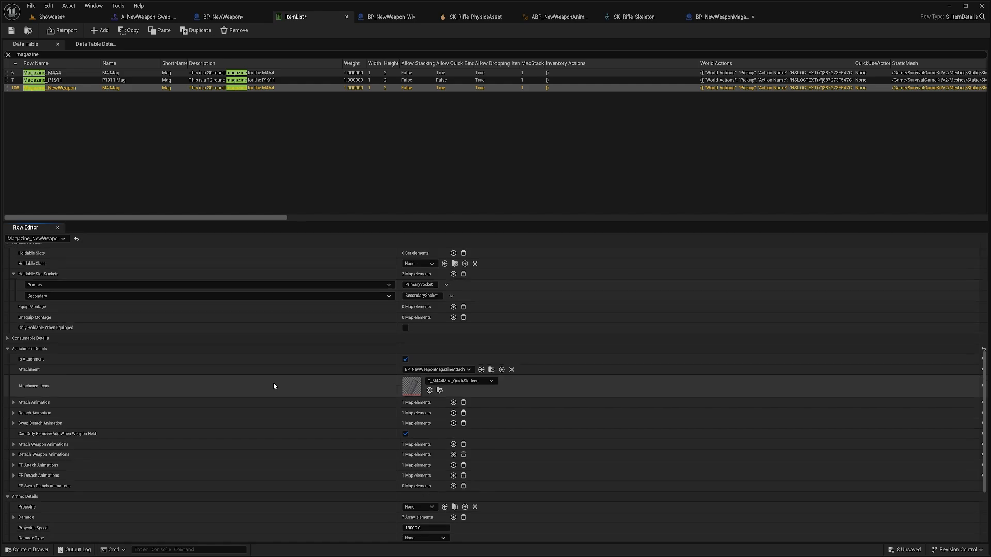
click(51, 402)
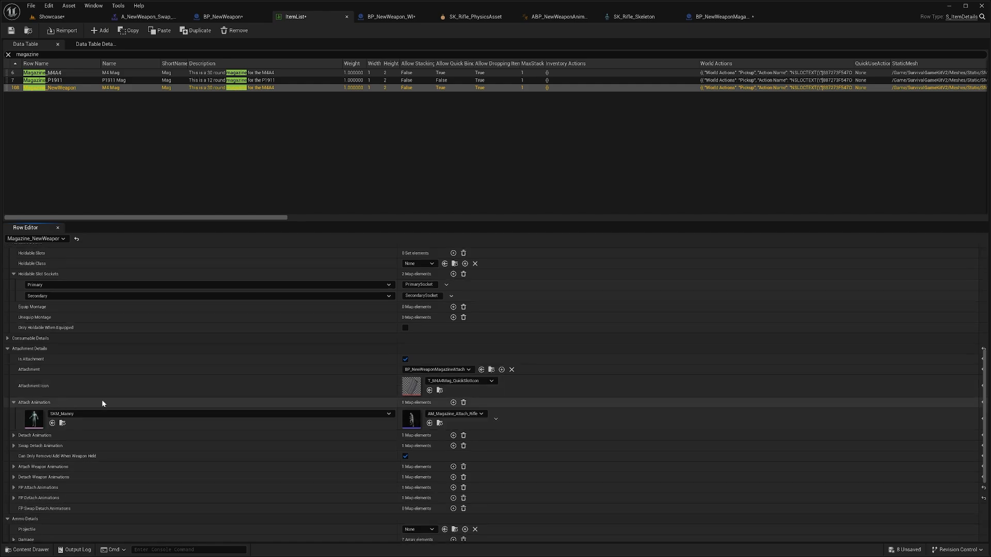
click(449, 414)
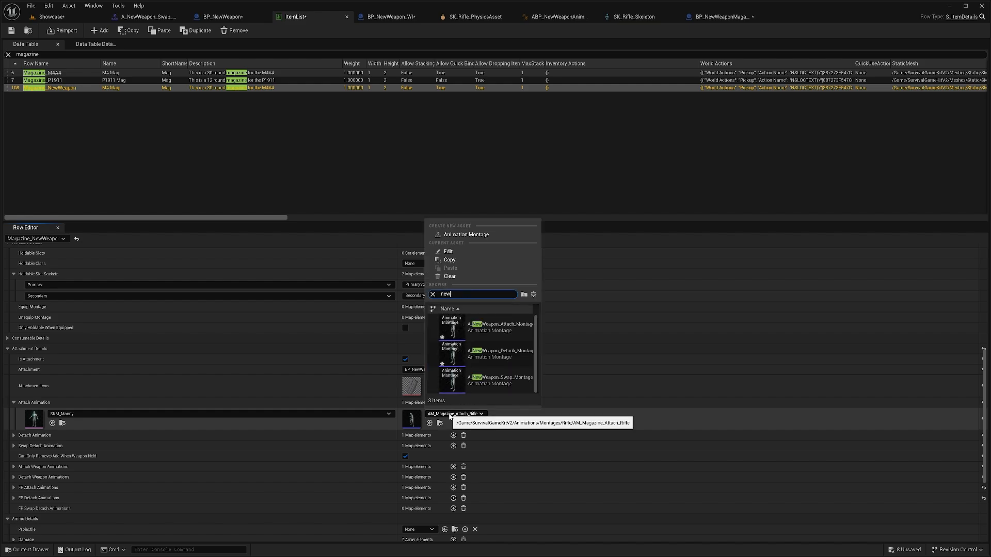
click(507, 324)
- Set the Detach Animation for SKM_Manny to A_NewWeapon_Detach_Montage in the Magazine_NewWeapon row
click(274, 438)
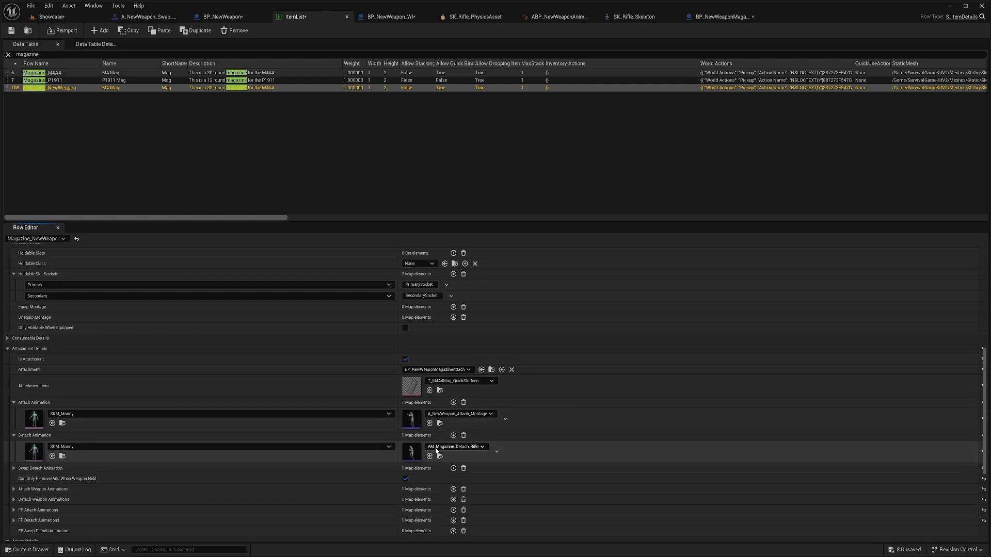
click(460, 447)
text(new weap)
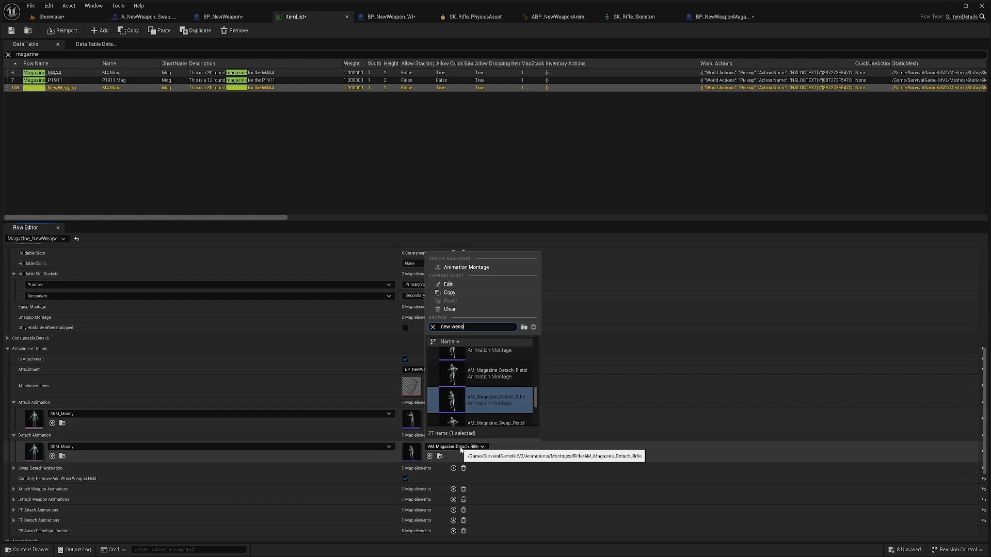
text(o)
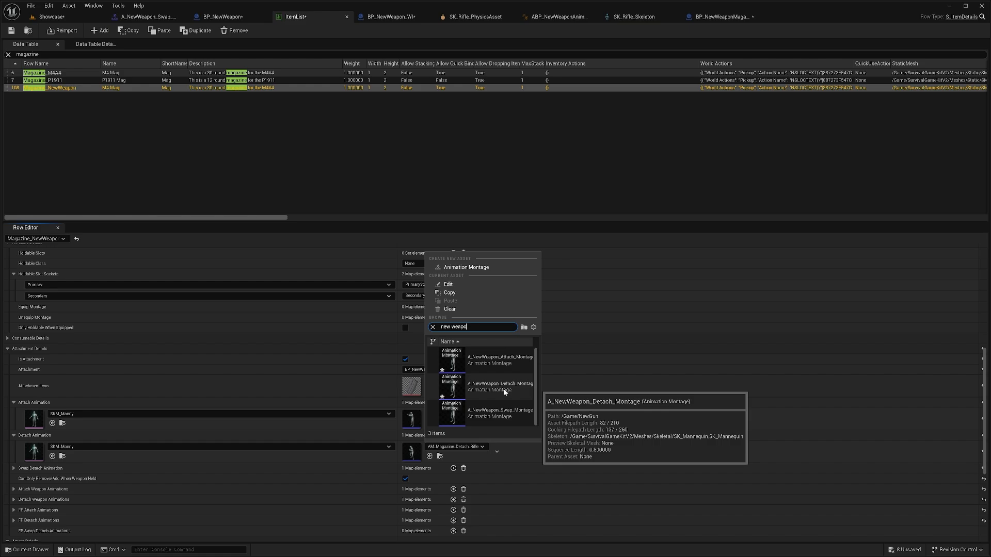
click(505, 392)
- Set the Swap Detach Animation for SKM_Manny to A_NewWeapon_Swap_Montage in the Magazine_NewWeapon row
scroll(279, 456, down, 1)
double_click(279, 457)
scroll(280, 457, down, 2)
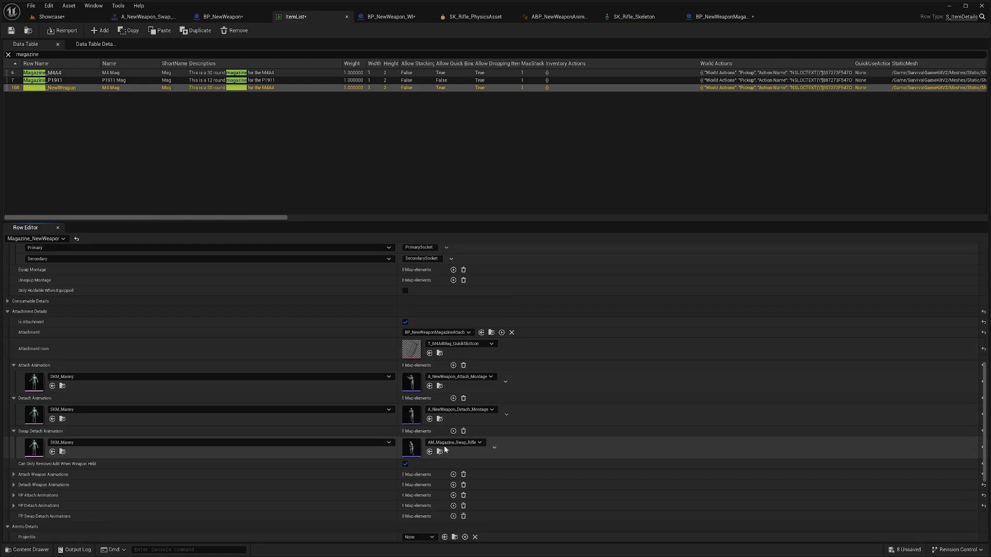
click(463, 443)
text(new)
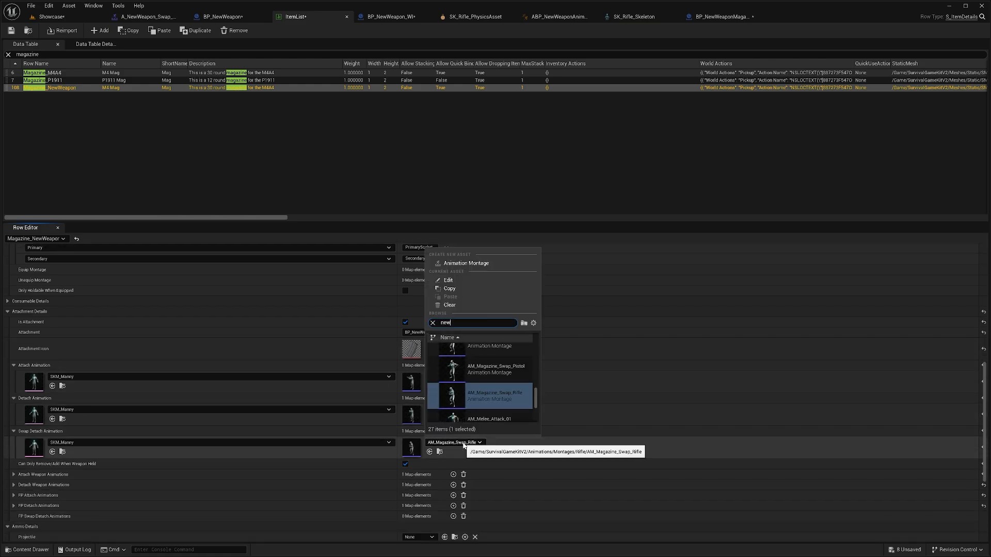
text(weap)
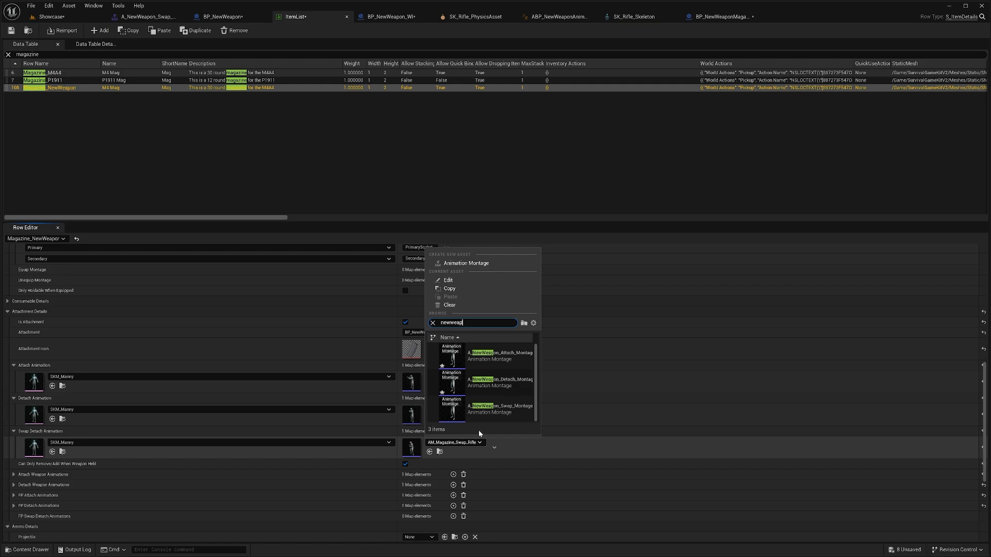
click(500, 407)
- Set the mesh of both the Attach Weapon Animations and Detach Weapon Animations entries to SK_Rifle
scroll(512, 439, down, 1)
scroll(150, 426, down, 1)
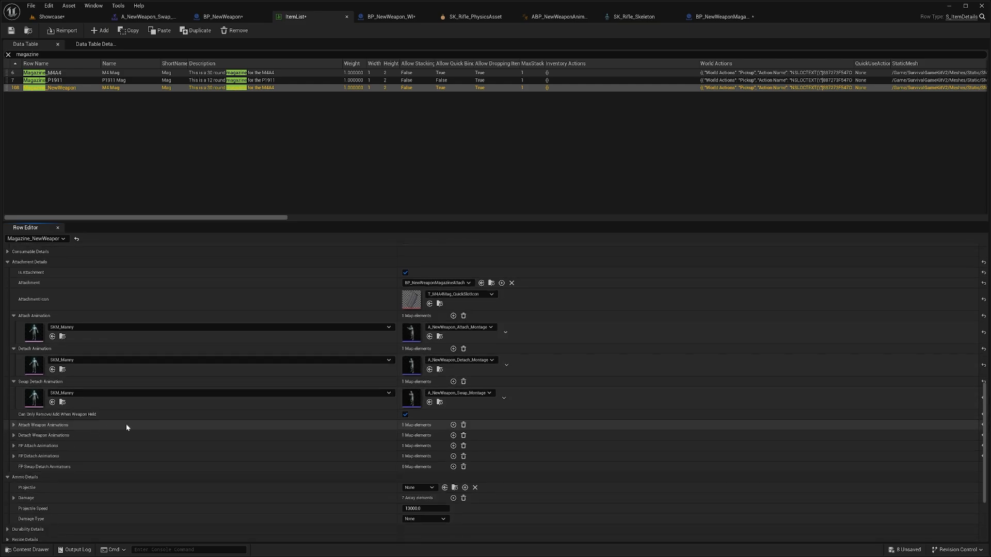
click(128, 424)
click(107, 454)
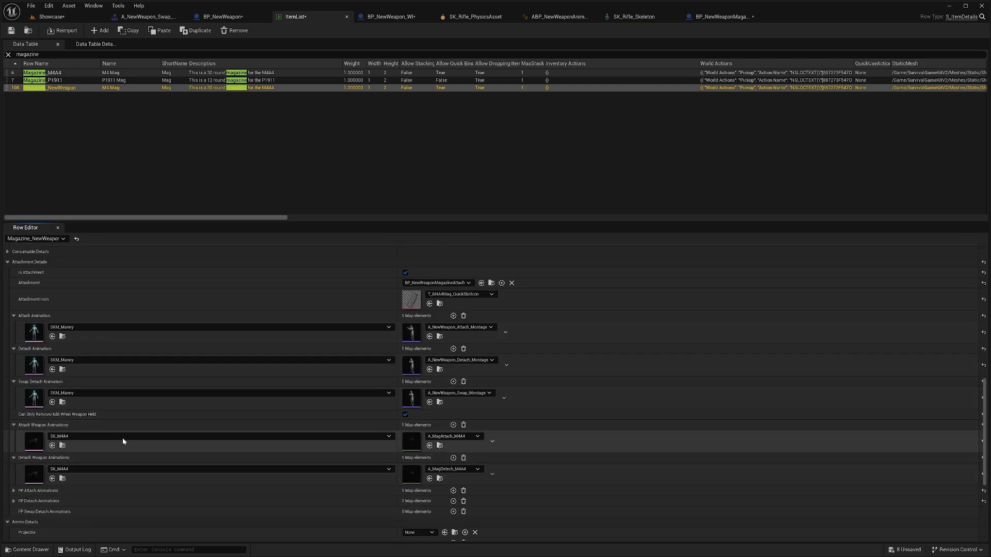
scroll(310, 444, down, 1)
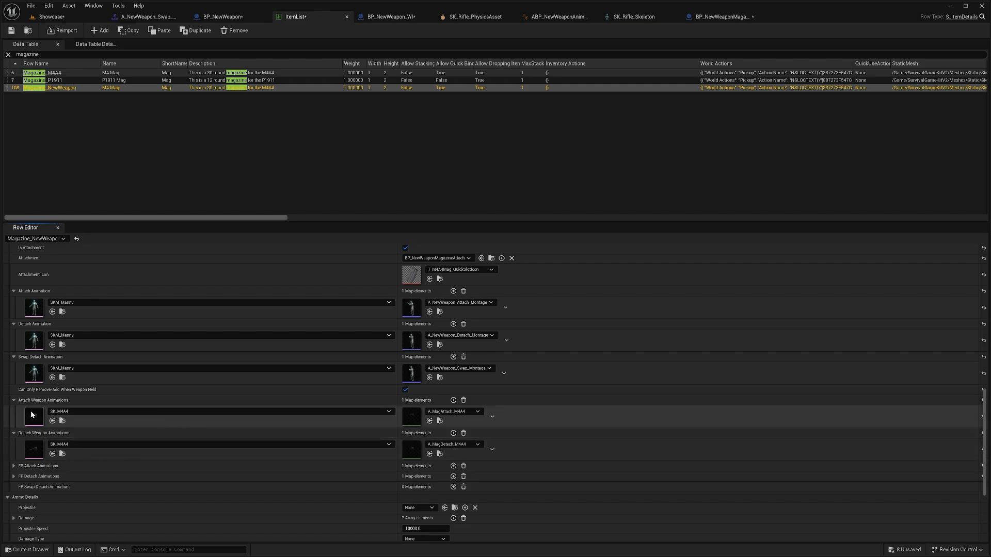
click(77, 414)
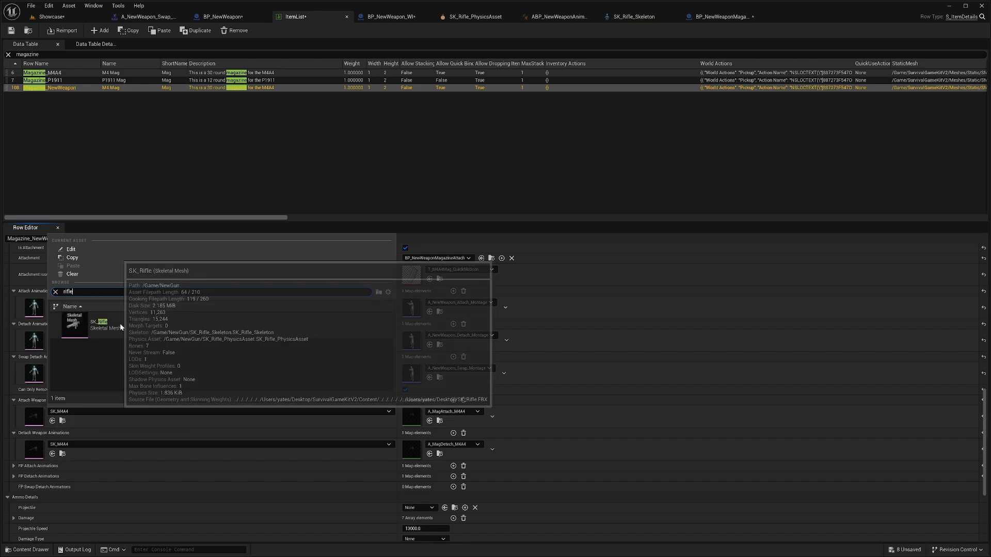
click(99, 325)
click(107, 451)
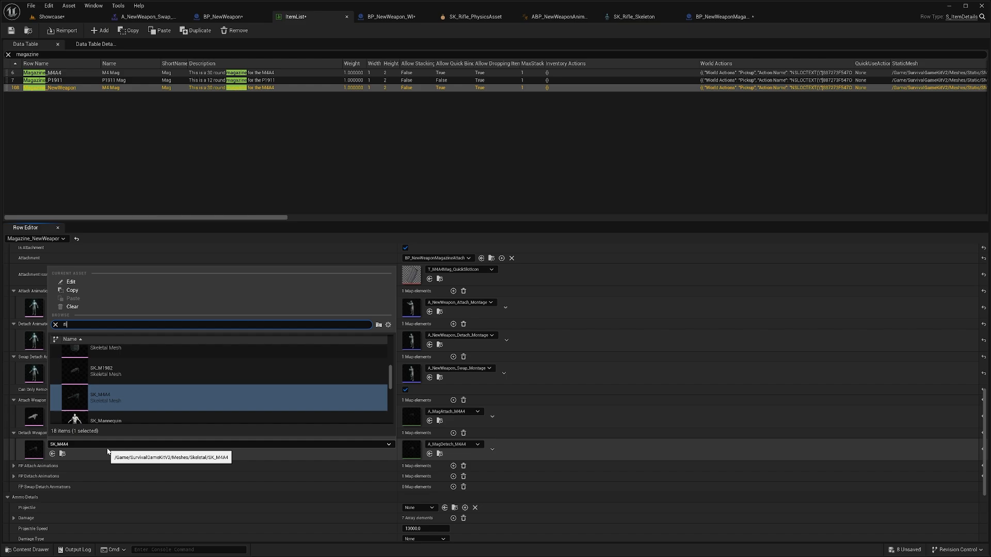
click(126, 360)
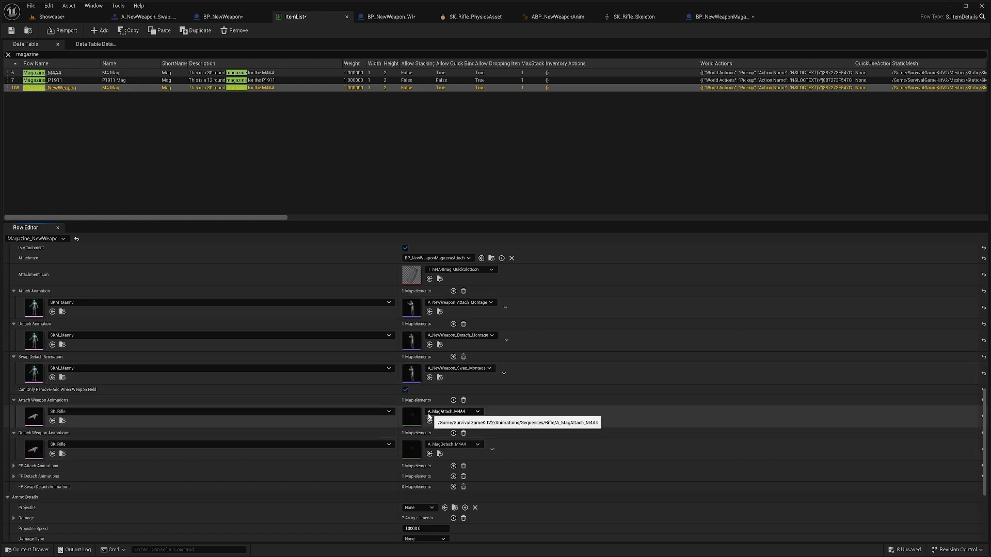
- Assign Weap_Rifle_Reload_Attach as the SK_Rifle animation in Attach Weapon Animations
click(463, 412)
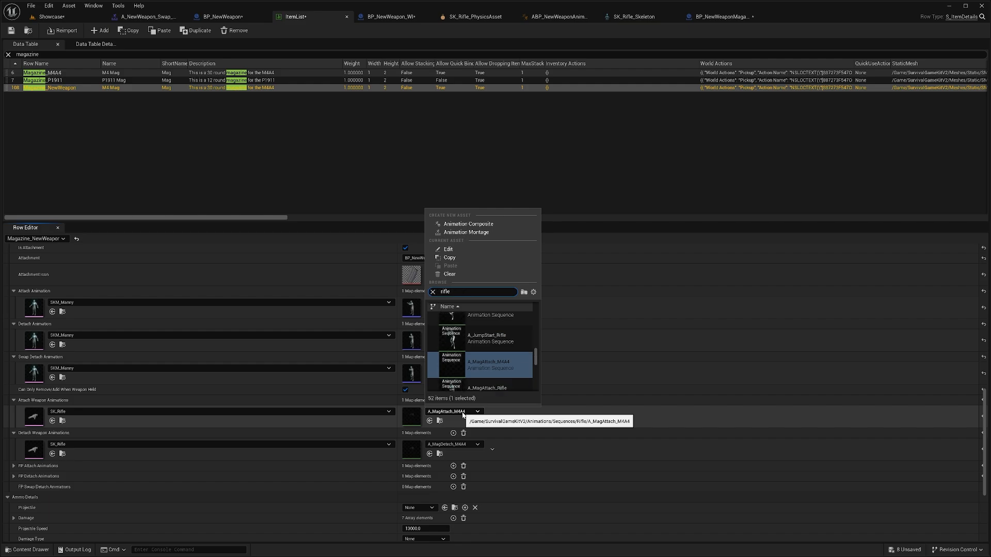
text(rifle atta)
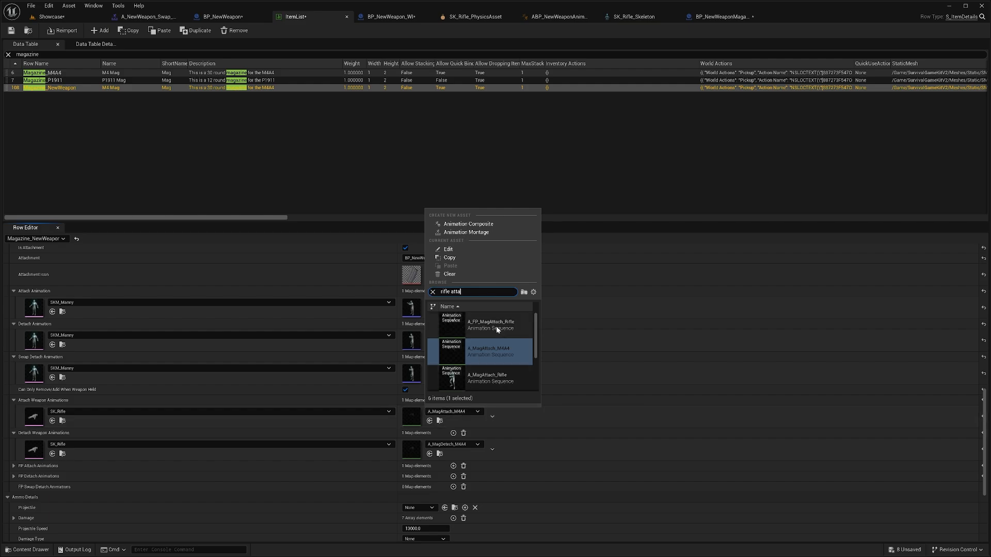
scroll(503, 349, down, 3)
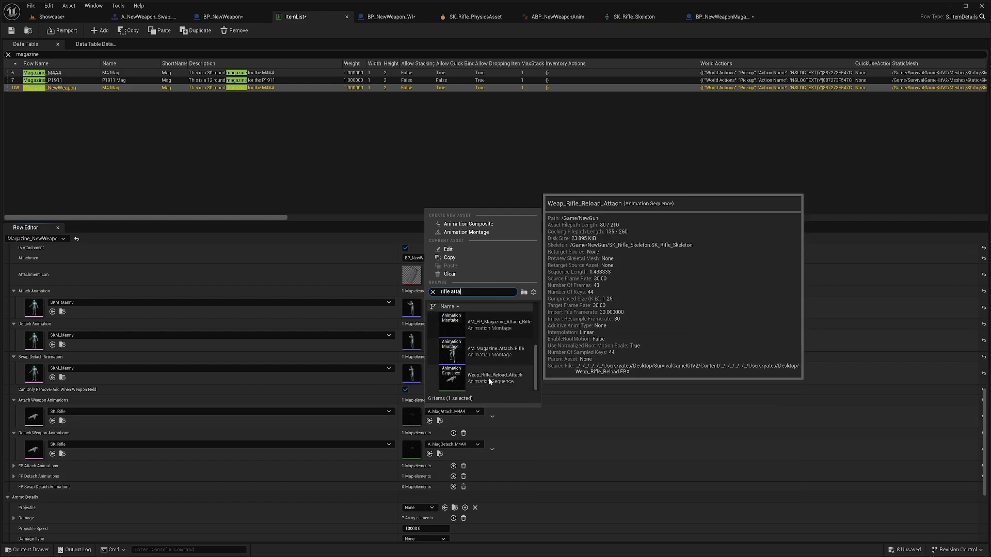
click(508, 377)
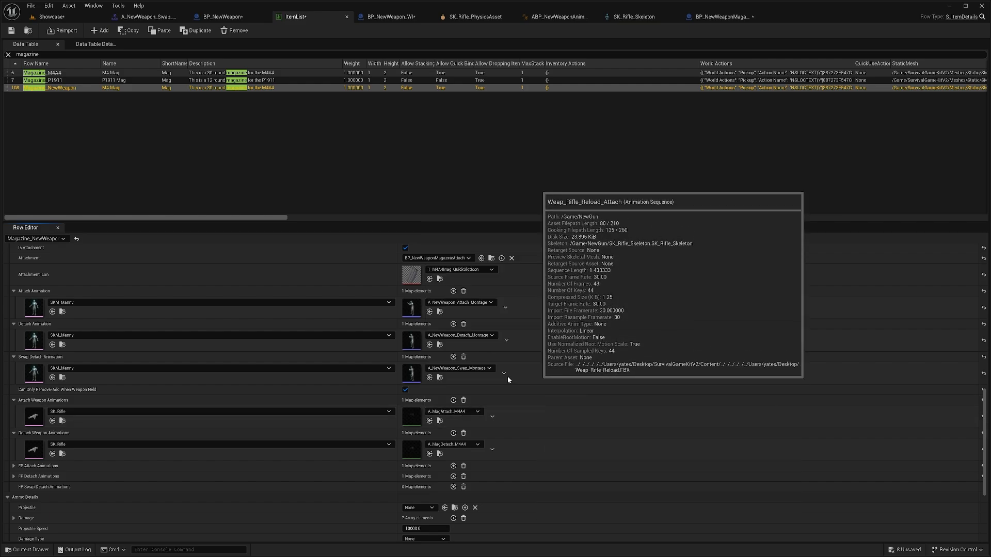
- Assign Weap_Rifle_Reload_Detach as the SK_Rifle animation in Detach Weapon Animations
click(477, 445)
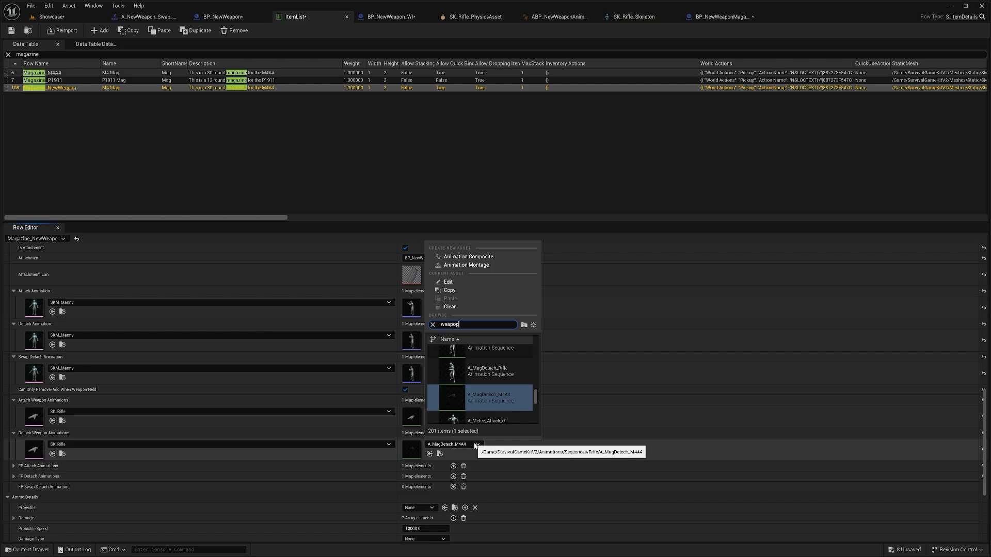
key(BackSpace)
key(BackSpace)
key(BackSpace)
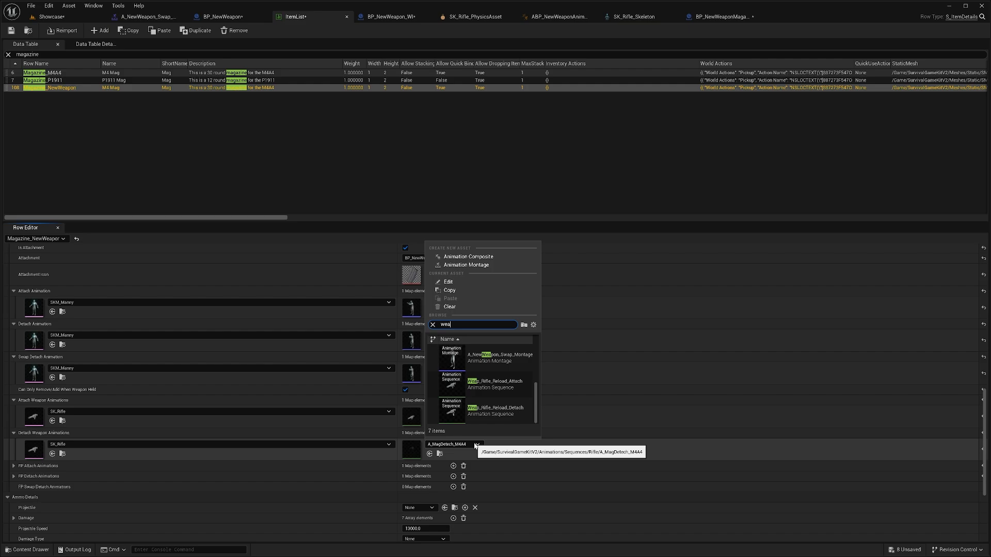
click(494, 409)
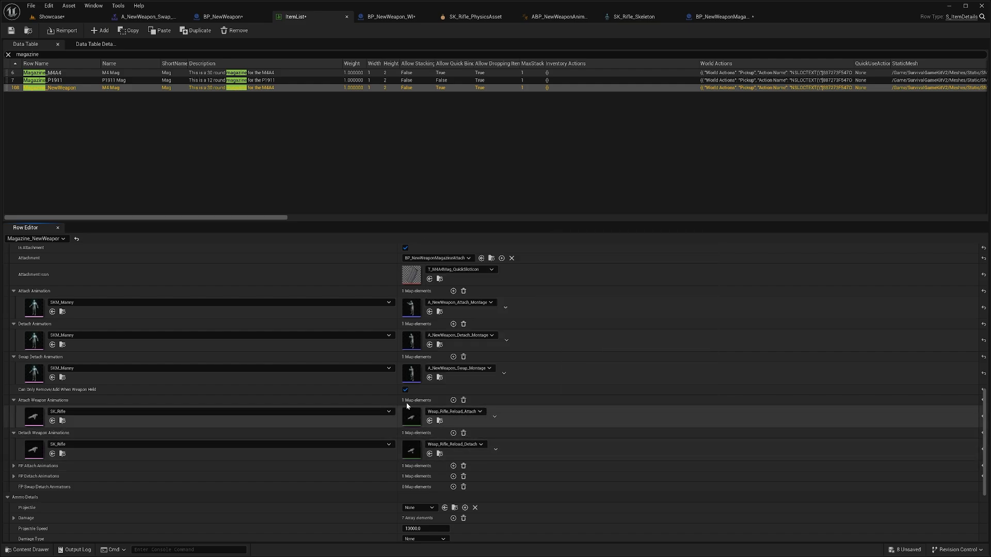
- Expand the FP attach and detach maps and copy the Attach Animation map into FP Attach Animations
scroll(431, 427, down, 2)
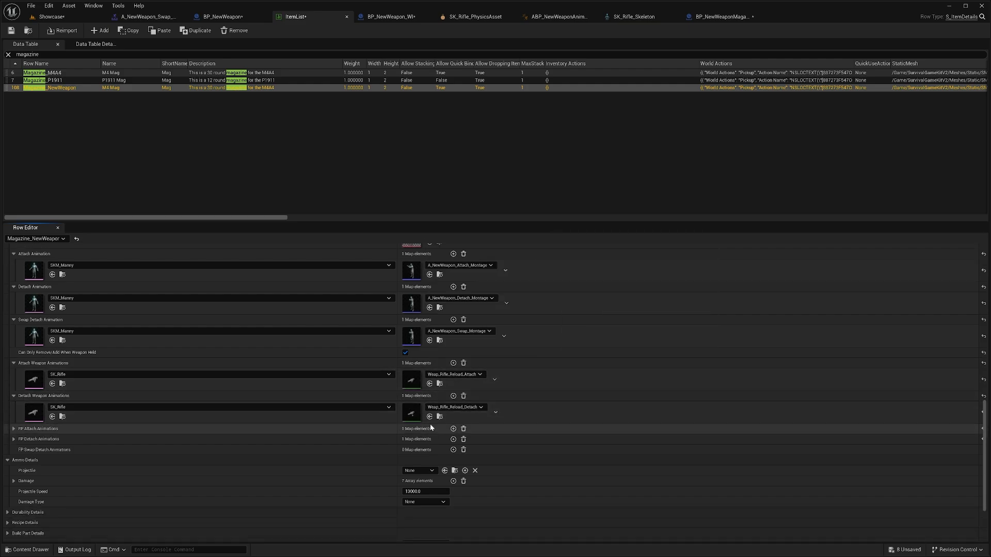
click(222, 429)
click(184, 462)
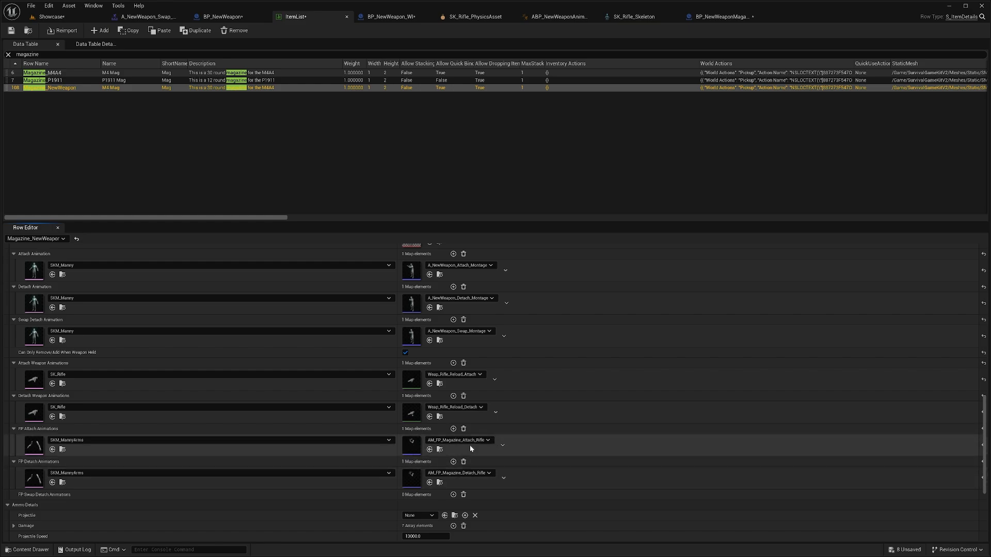
scroll(361, 475, down, 1)
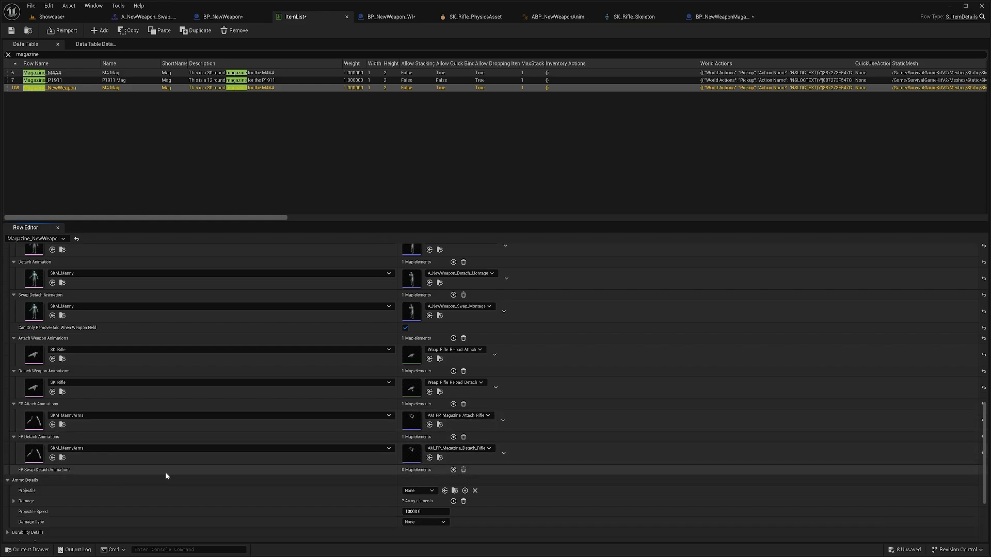
scroll(42, 255, up, 1)
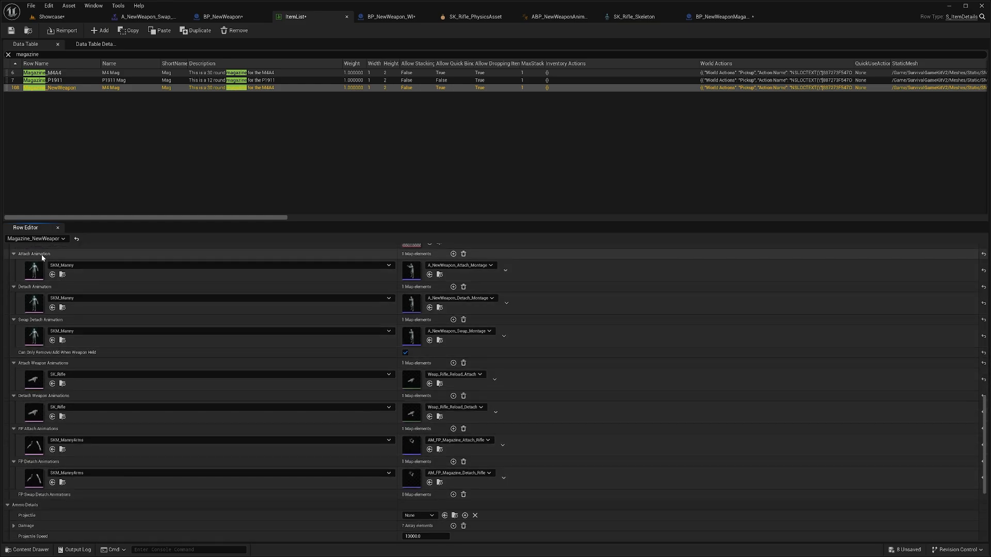
right_click(52, 252)
click(65, 294)
right_click(38, 430)
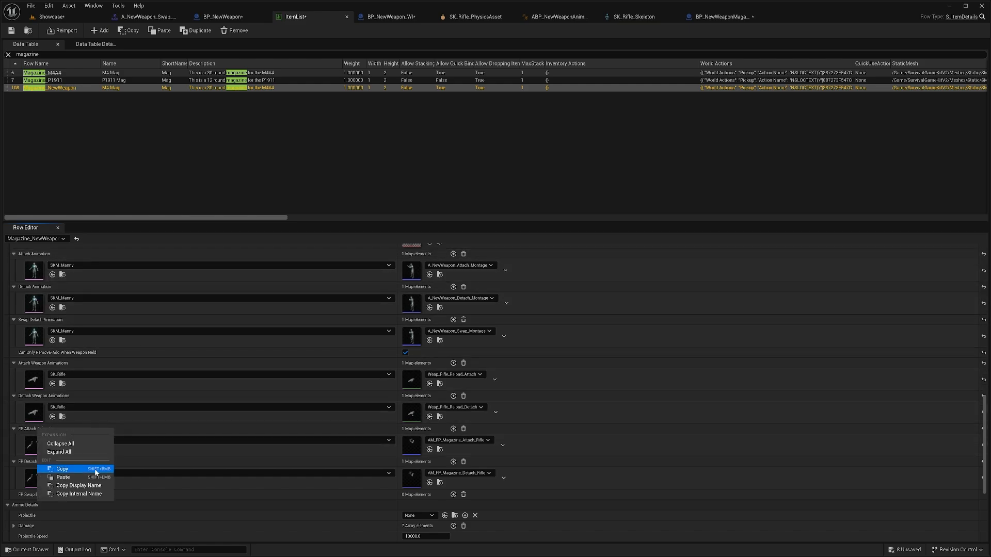
click(83, 478)
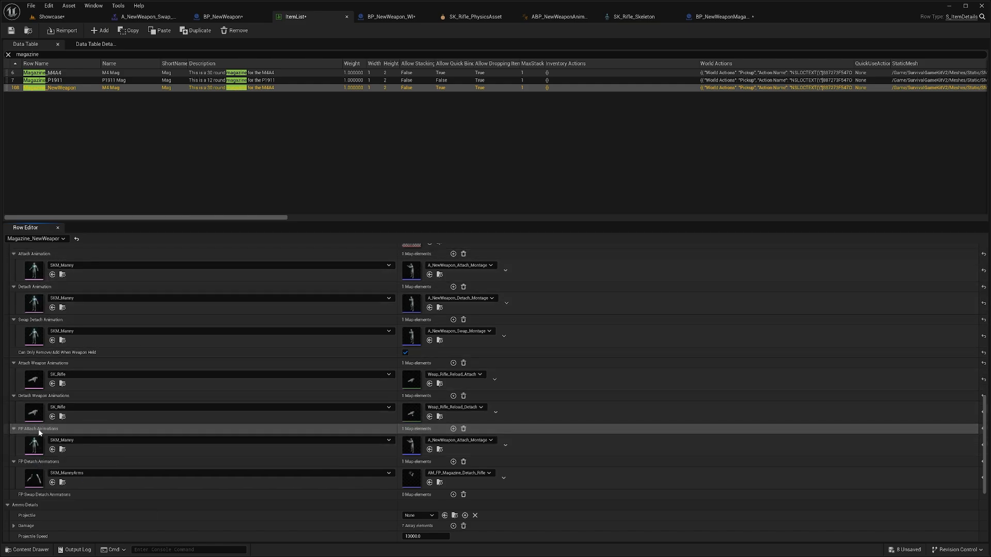
- Copy the Detach Animation map into FP Detach Animations
right_click(28, 287)
click(54, 327)
right_click(40, 464)
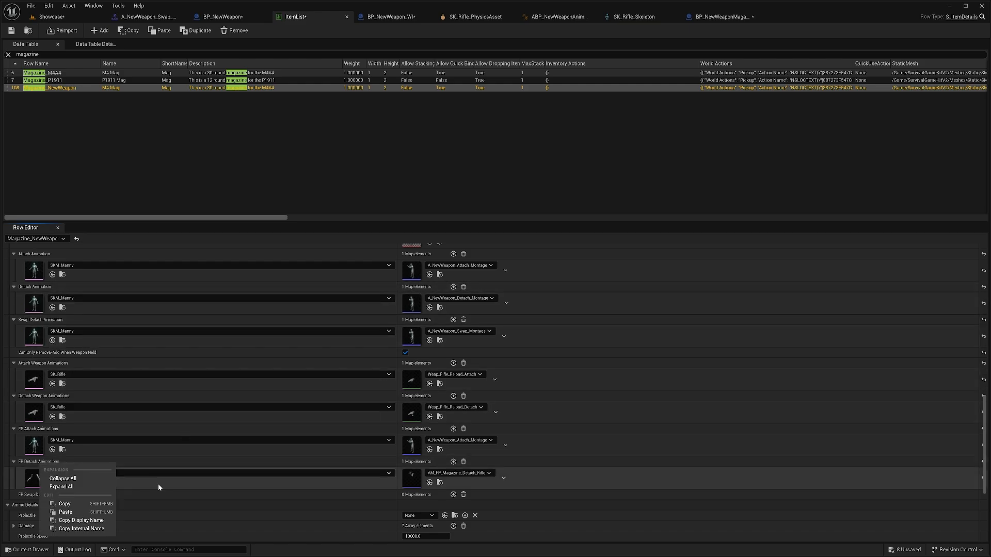
click(67, 511)
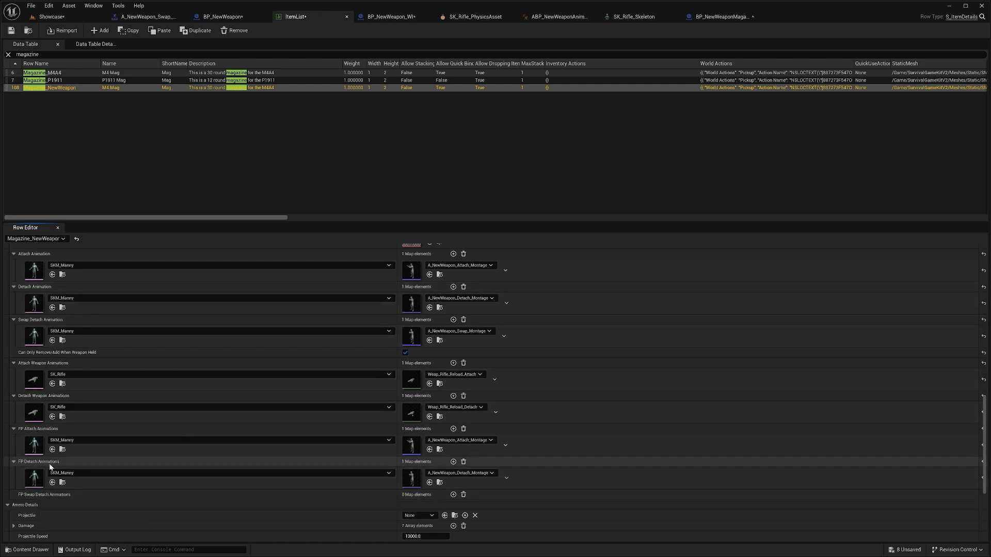
- Copy the Swap Detach Animation map into FP Swap Detach Animations
right_click(29, 327)
click(54, 367)
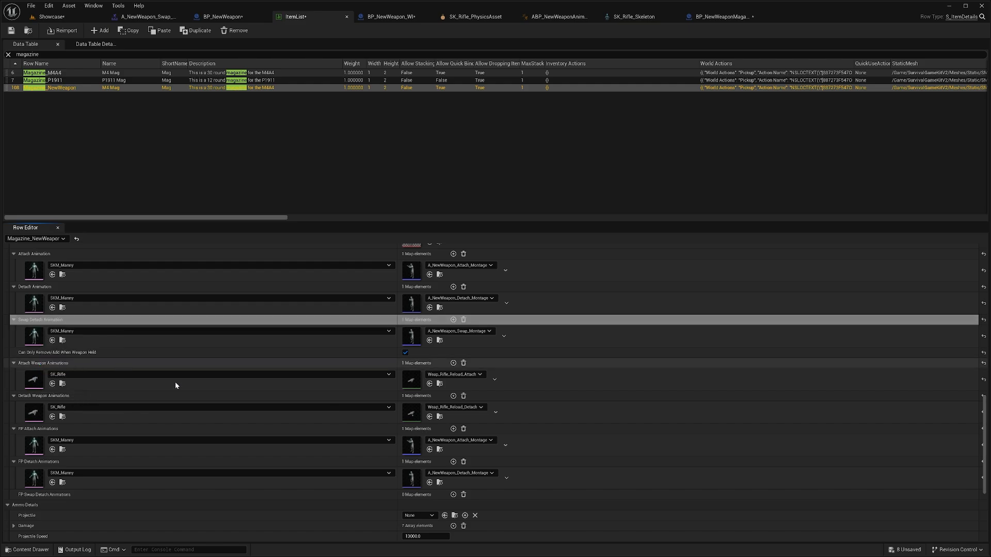
right_click(58, 497)
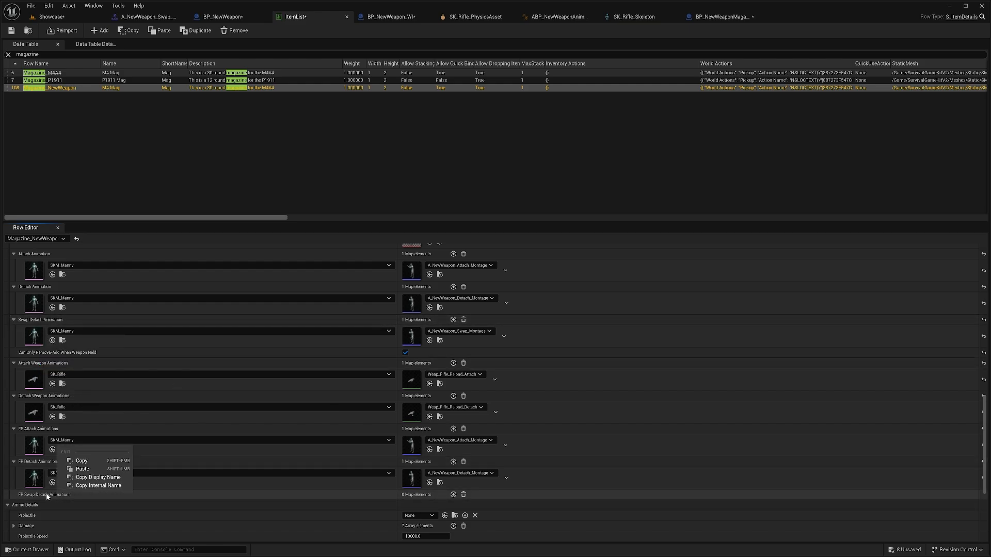
click(82, 469)
scroll(334, 437, down, 2)
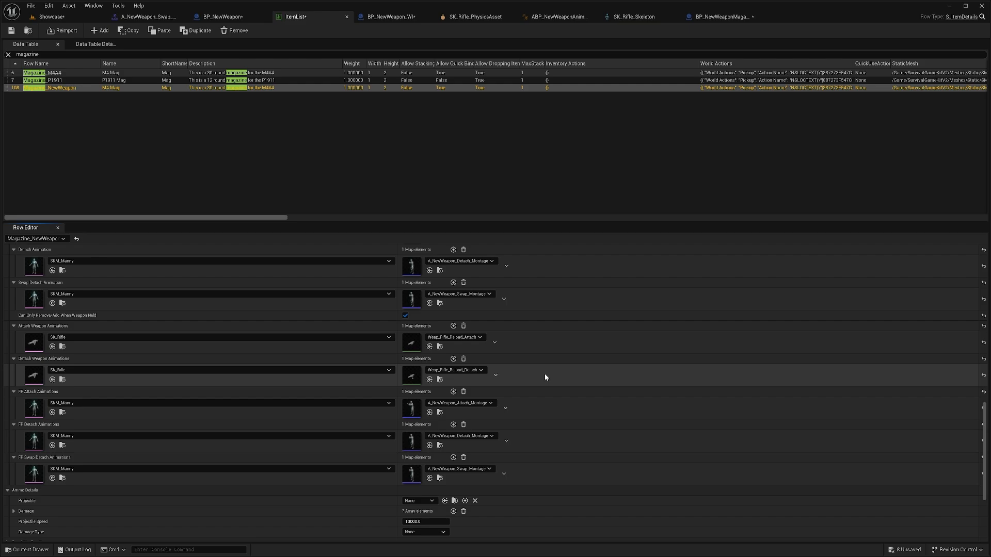
scroll(102, 321, up, 1)
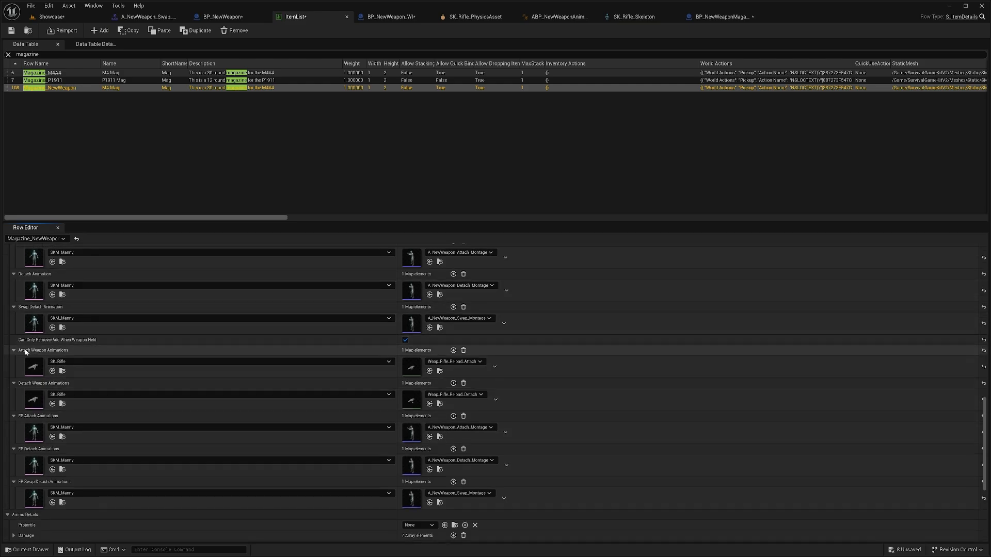
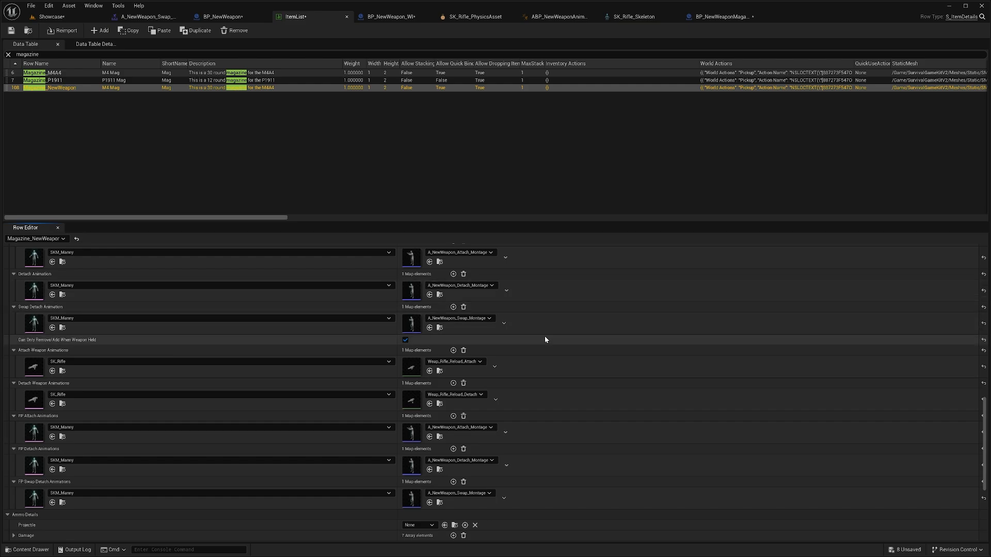
- Set the Item Count Limit to 60 in the Container Details of Magazine_NewWeapon
scroll(545, 339, up, 10)
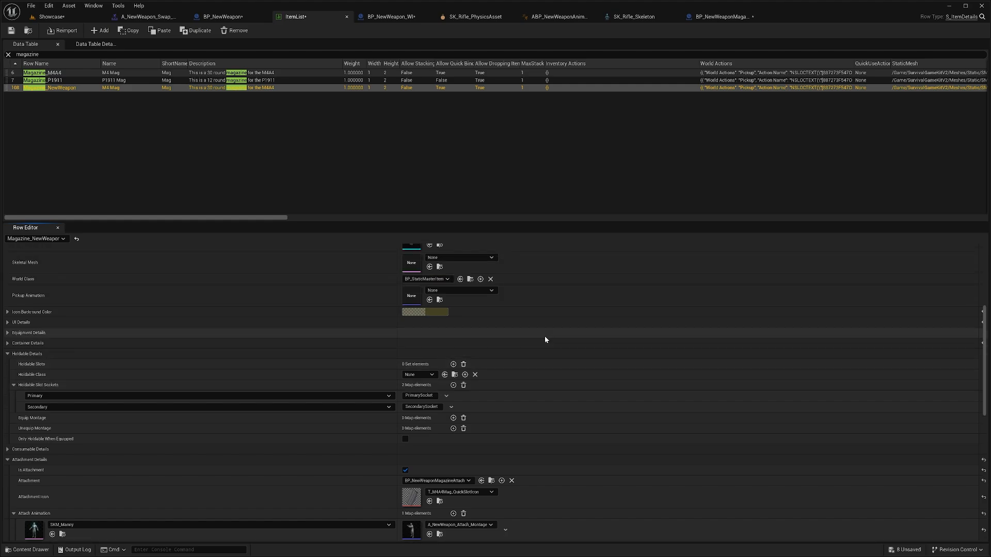
scroll(540, 336, up, 2)
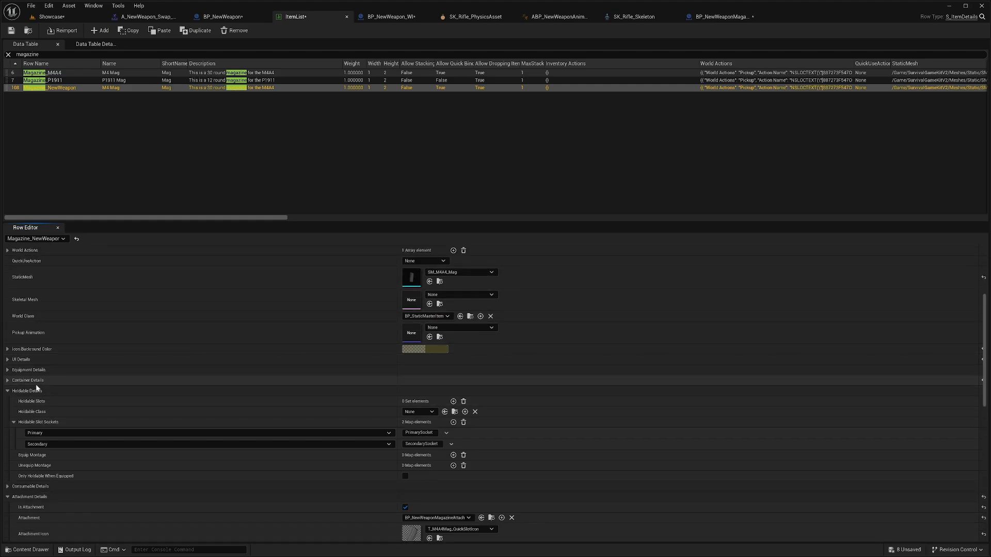
click(39, 383)
scroll(294, 407, down, 2)
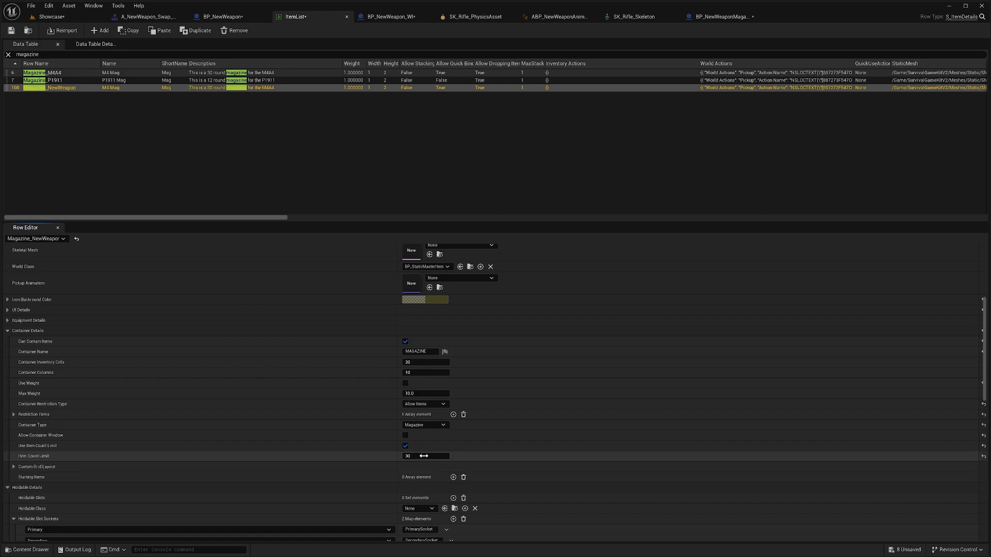
click(460, 458)
text(60)
key(Return)
- Expand the first Restriction Items entry and inspect which ammo row the magazine accepts
double_click(36, 414)
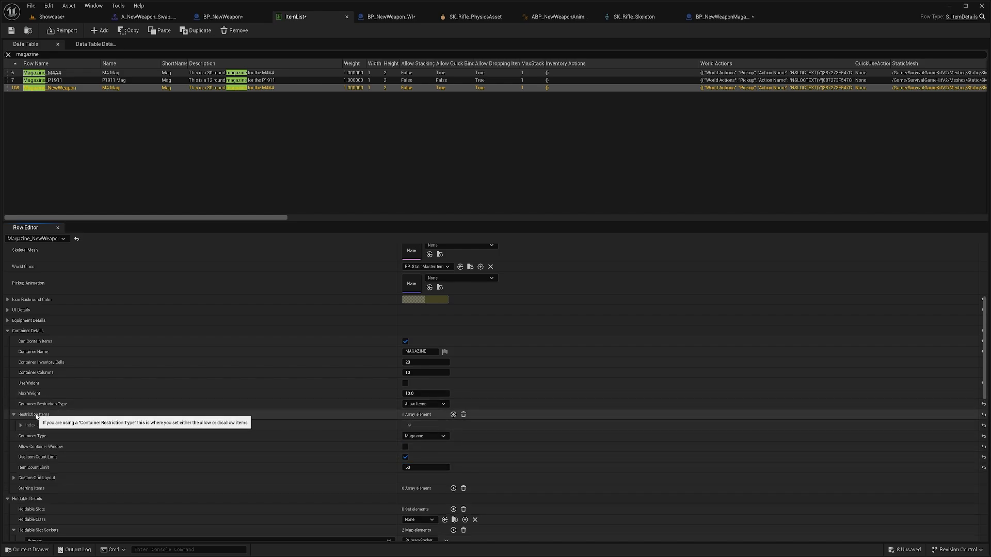
double_click(112, 427)
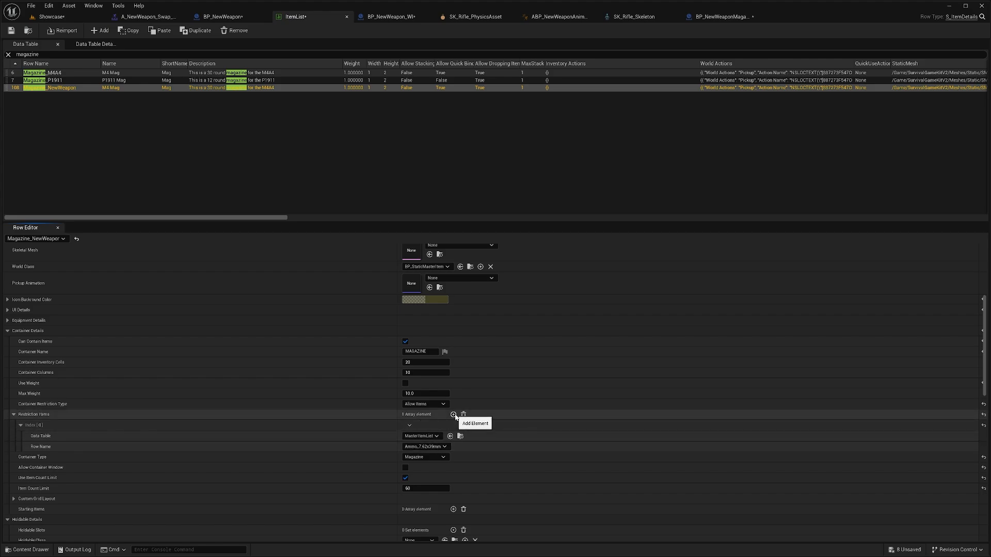
click(433, 448)
click(432, 450)
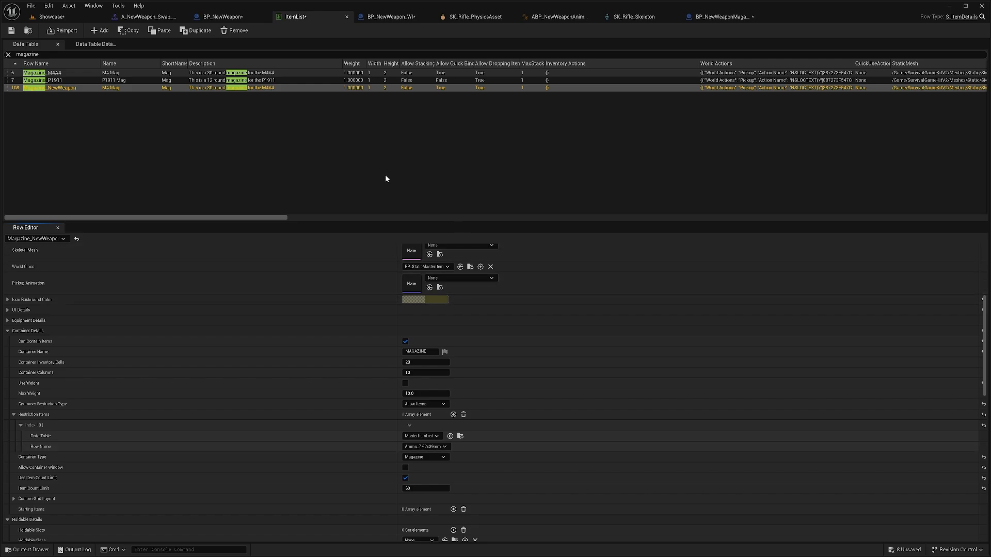
- Add BP_NewWeaponMagazineAttach as an entry in the Allowed Attachments of BP_NewWeapon
click(223, 17)
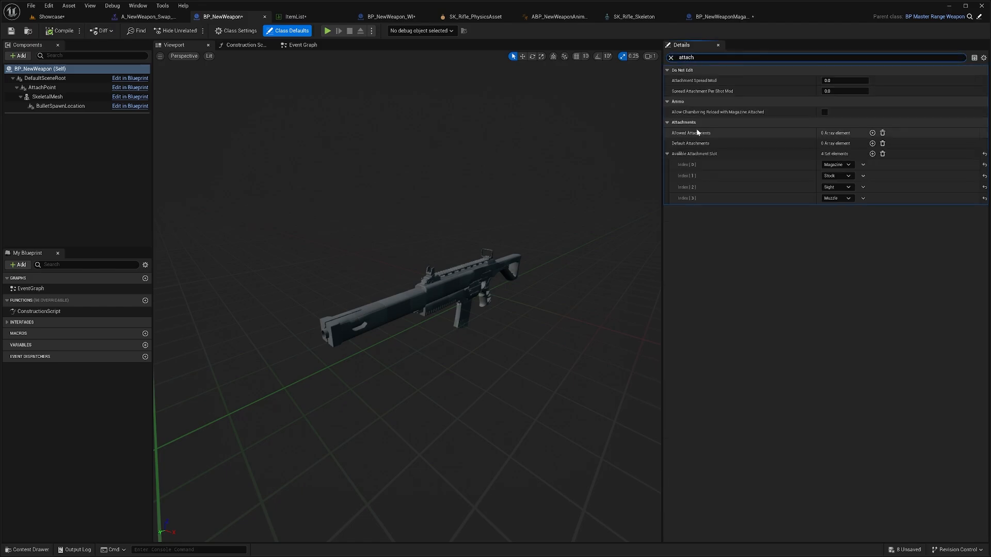
click(872, 133)
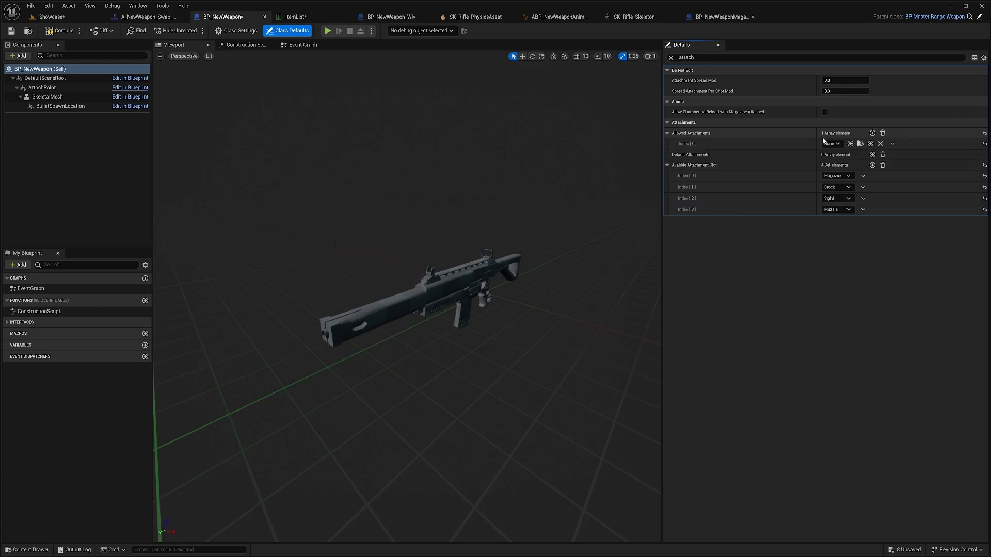
click(838, 144)
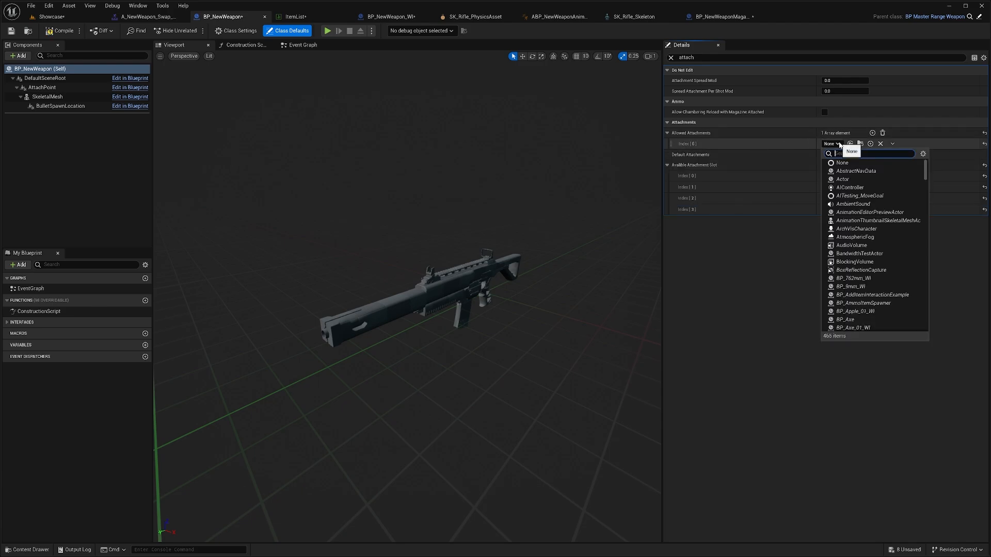
text(bp)
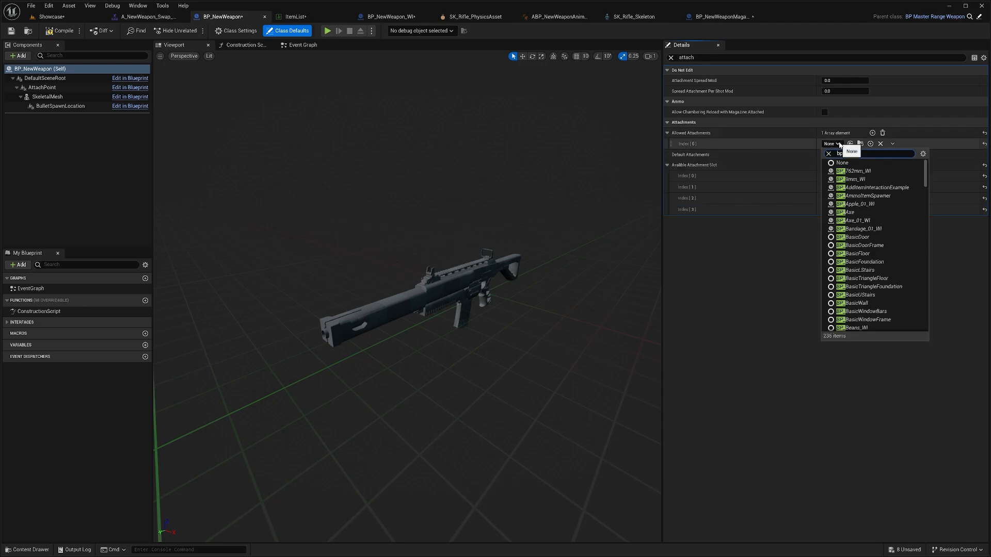
text(_new)
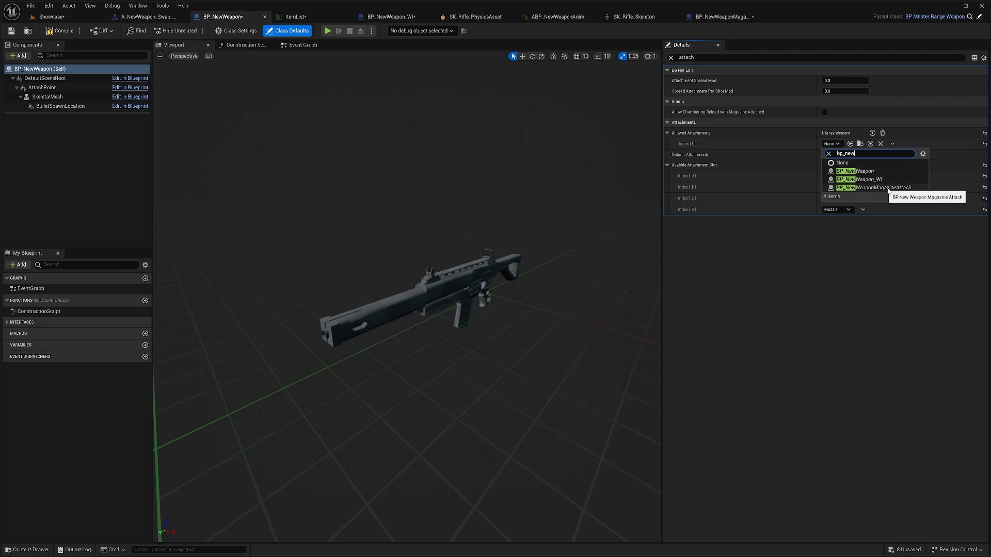
click(877, 187)
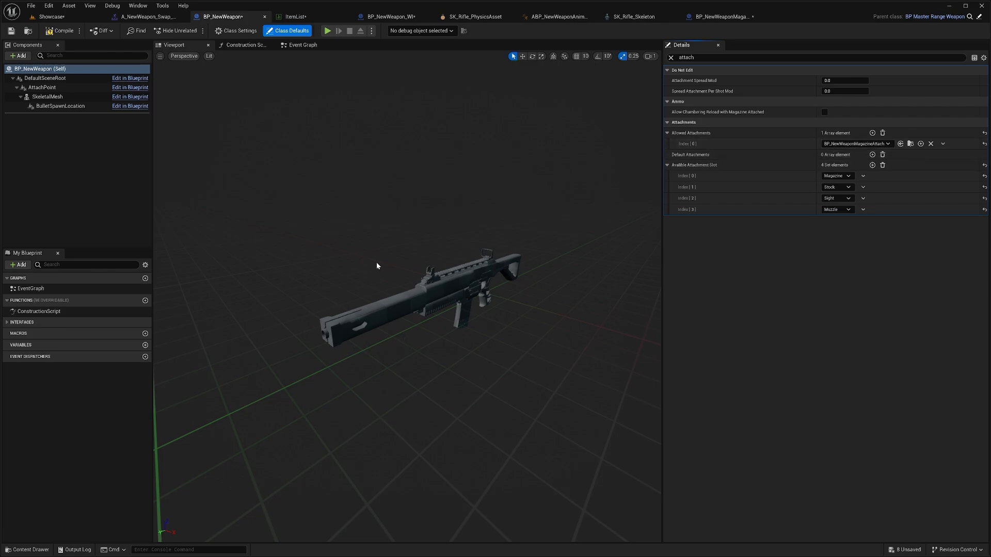
- Add a Default Attachments entry to BP_NewWeapon using the MasterItemList data table and the Magazine_NewWeapon row
click(872, 154)
click(747, 166)
click(832, 176)
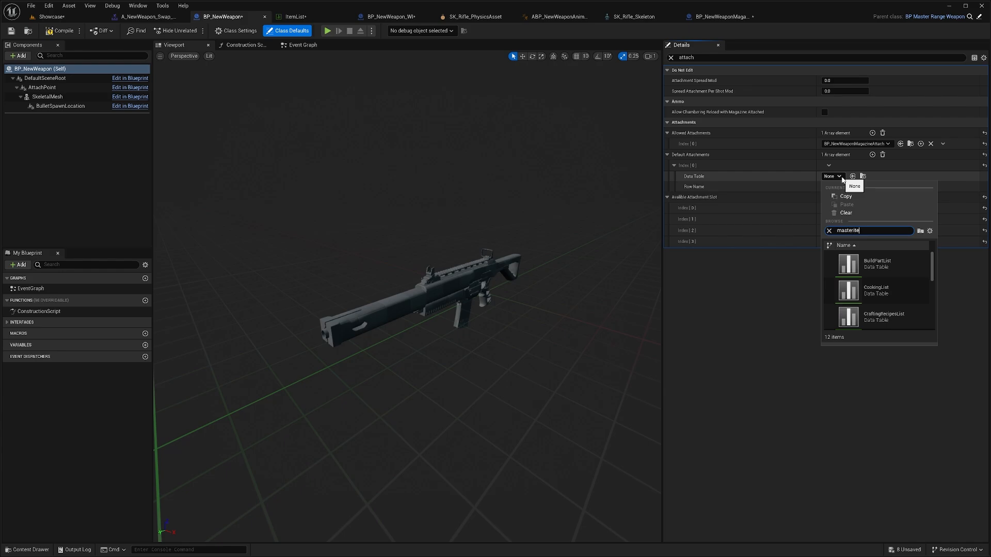
text(masterite)
click(878, 263)
click(841, 187)
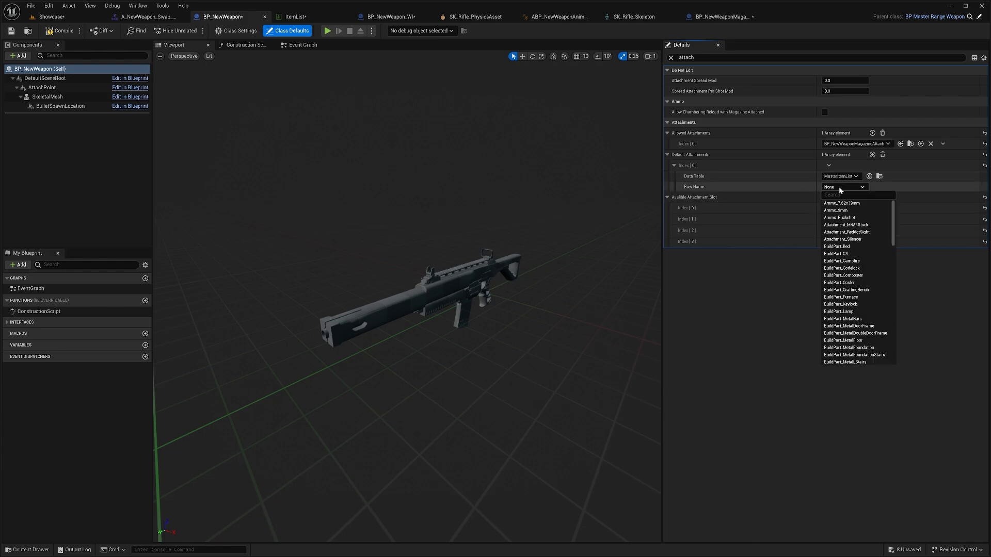
text(magazine)
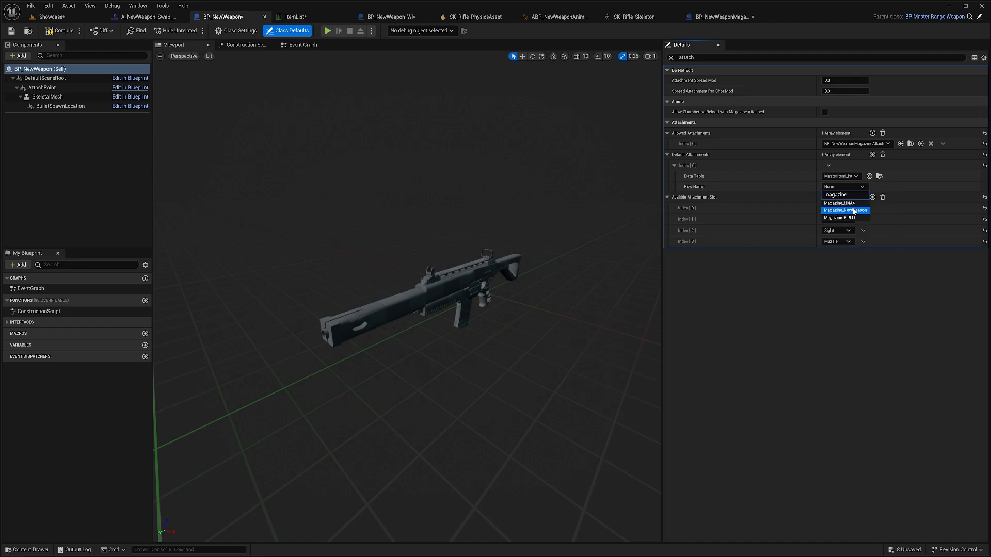
click(853, 211)
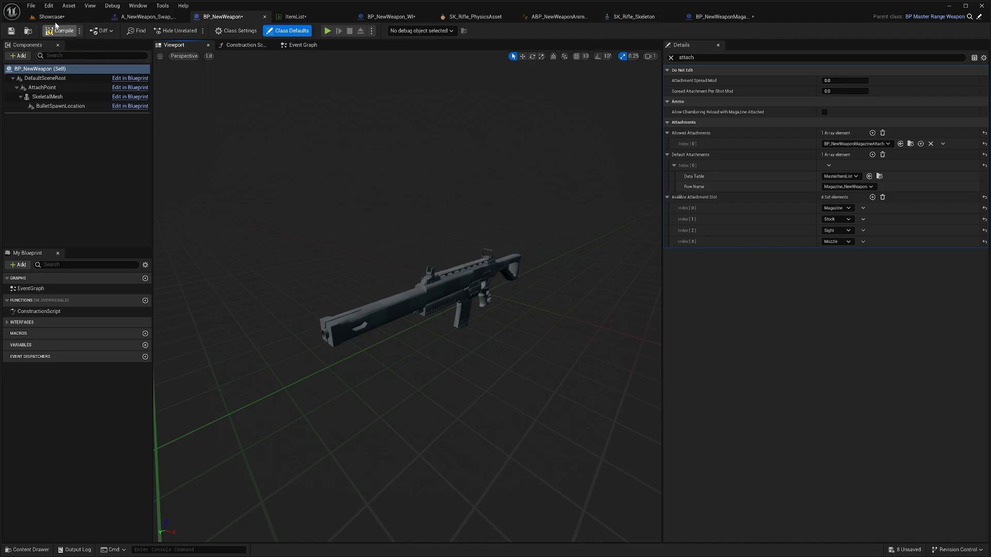
- Play the Showcase level, pick up the new weapon and draw it from the first slot
click(53, 18)
click(190, 30)
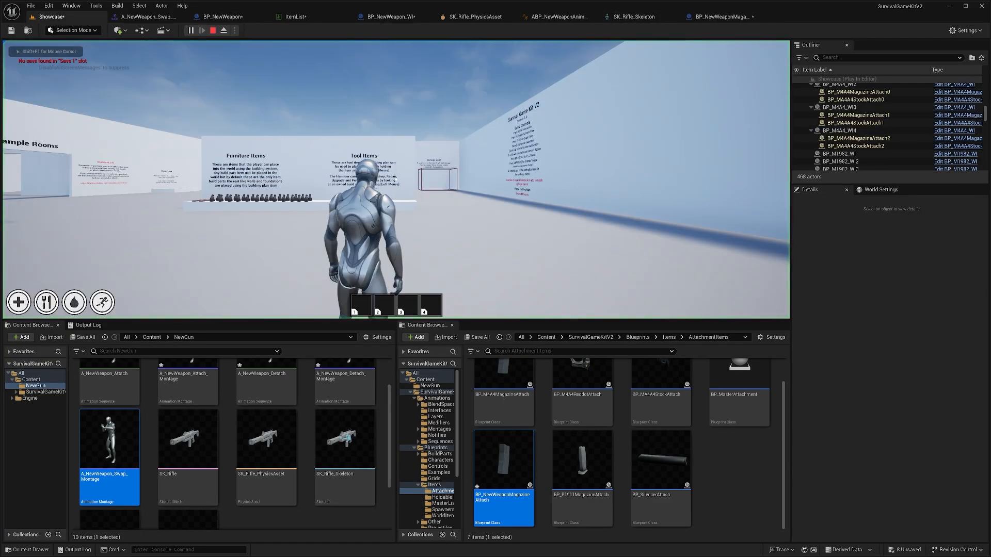
key(w)
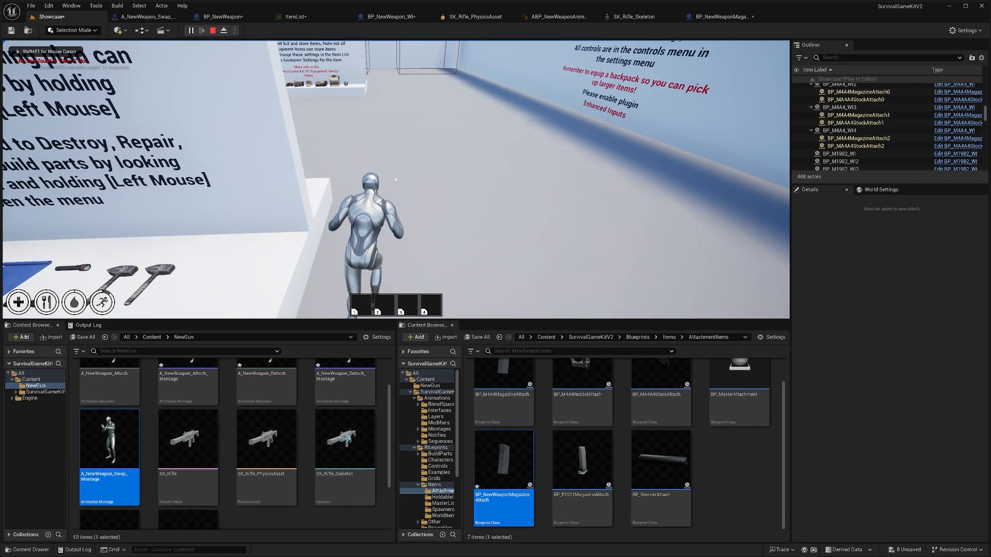
key(e)
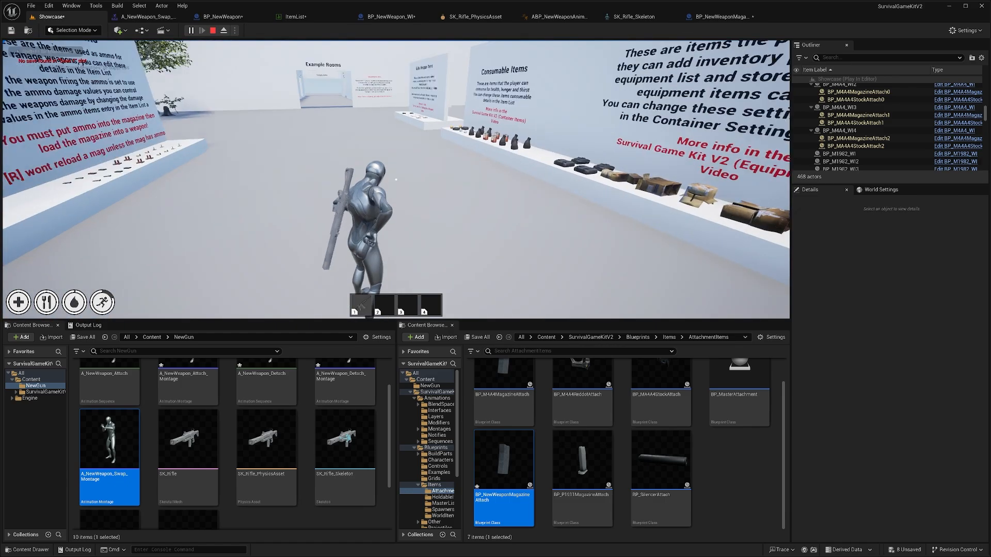
key(1)
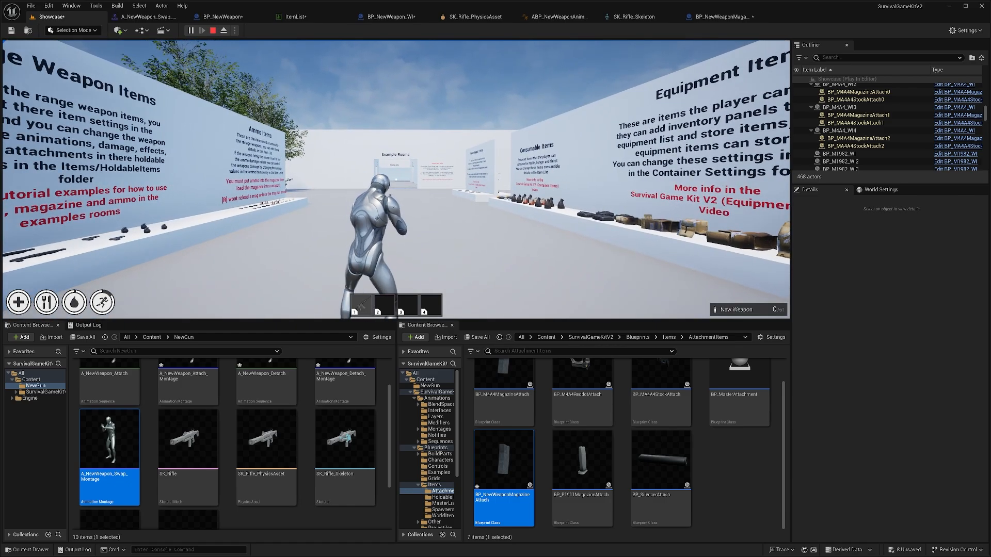
- Eject from the player character and examine how the magazine sits in the held rifle up close
click(223, 30)
key(w)
right_drag(269, 113, 439, 126)
key(w)
mouse_move(411, 206)
right_down()
mouse_move(407, 227)
mouse_move(423, 232)
mouse_move(407, 219)
mouse_move(411, 192)
mouse_move(409, 215)
right_up()
key(s)
key(w)
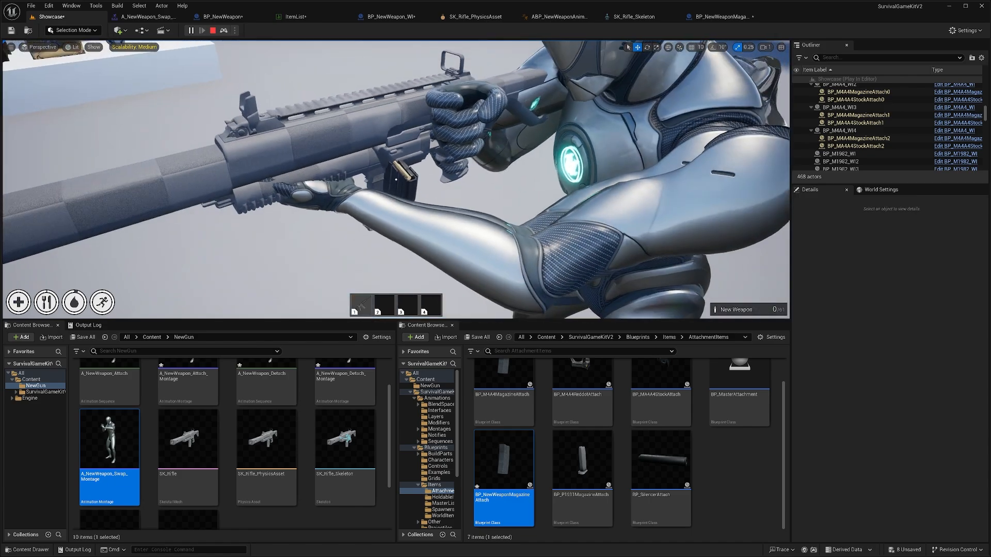
- Float SK_Rifle_Skeleton in an enlarged separate window over the running Showcase level and select its Magazine socket
click(649, 19)
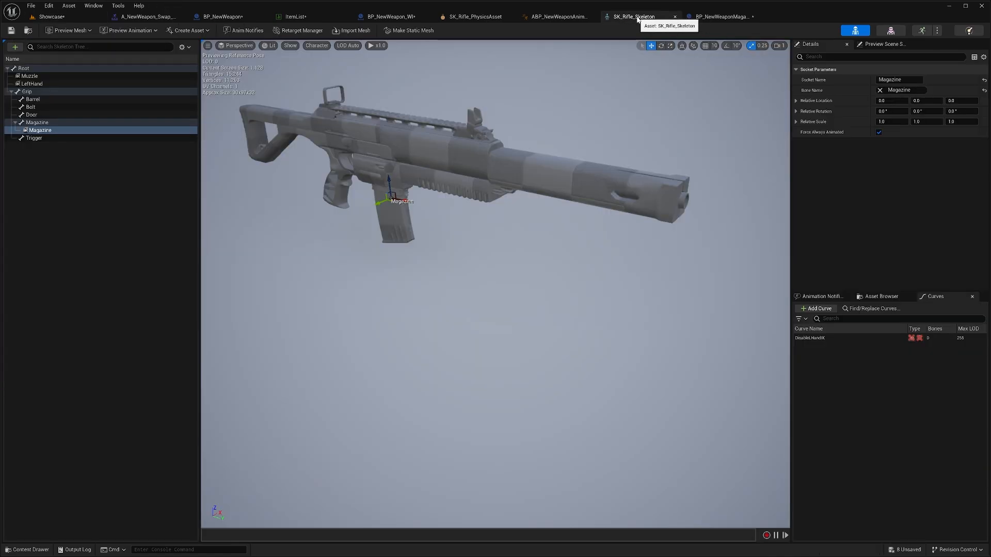
drag(639, 19, 560, 197)
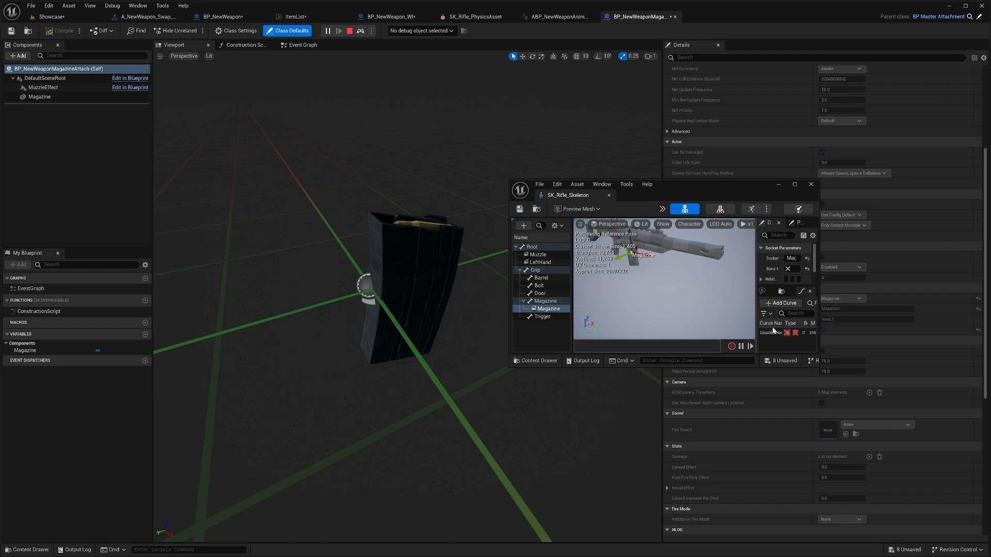
drag(820, 369, 972, 542)
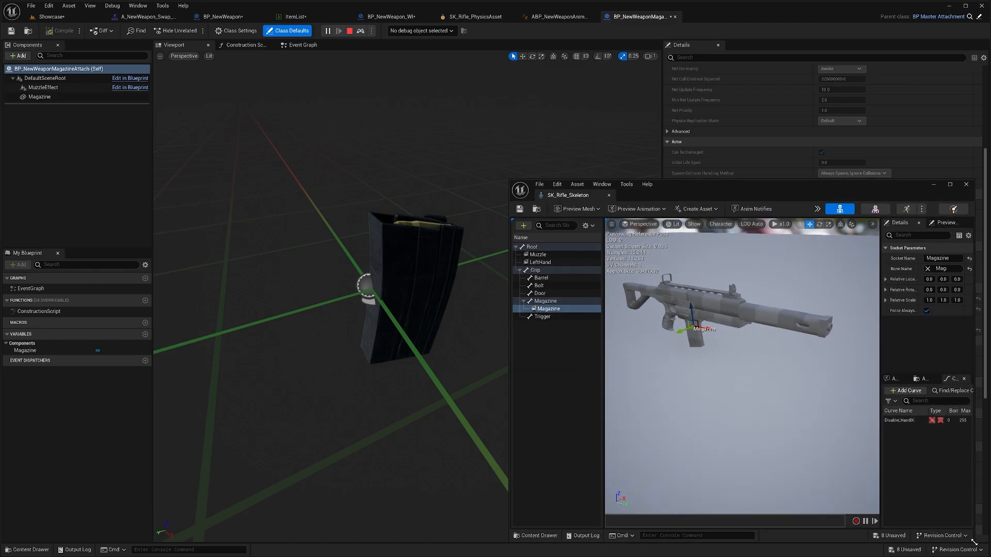
click(53, 17)
right_drag(693, 286, 700, 290)
click(549, 301)
click(551, 308)
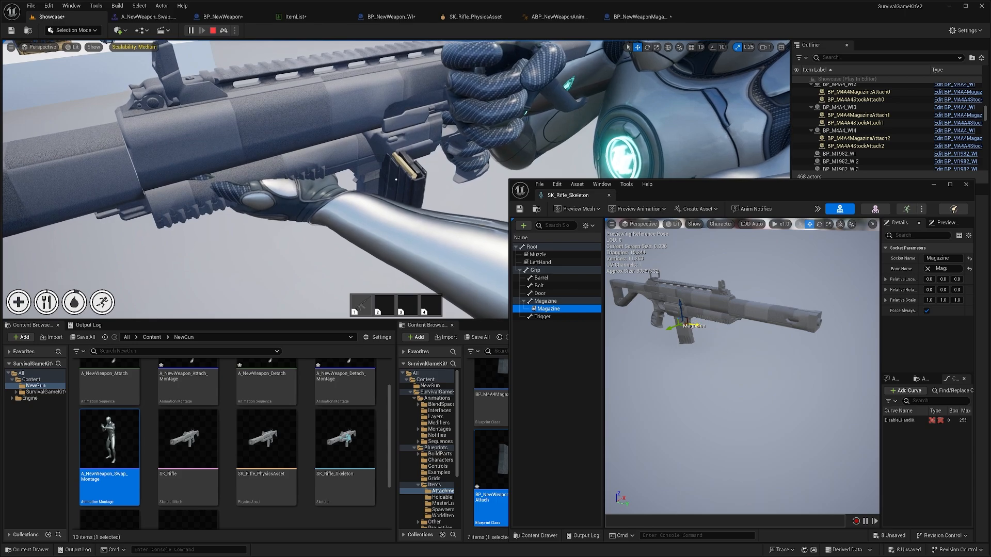
- Move and rotate the Magazine socket until the magazine fits the rifle's magazine well, then save and close the skeleton
drag(693, 326, 711, 322)
key(e)
key(w)
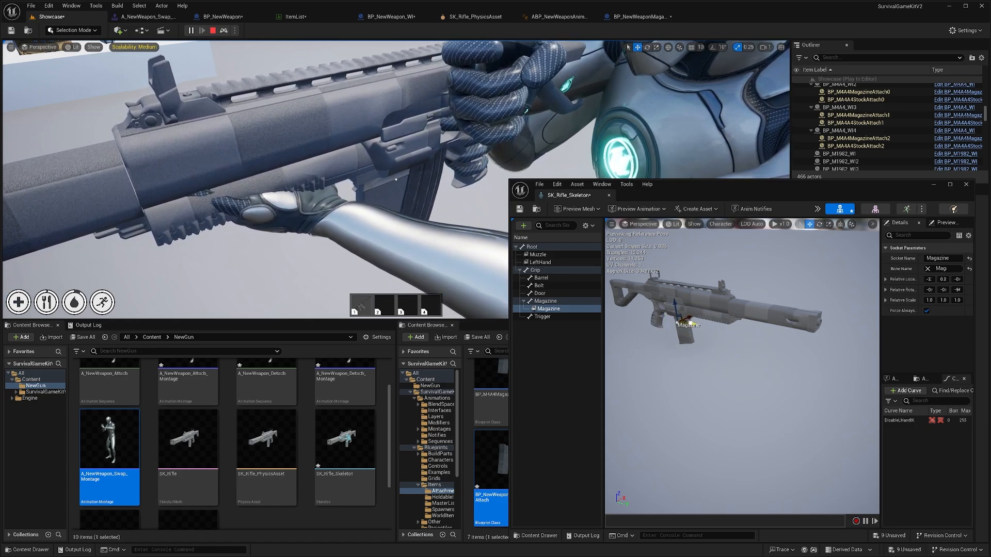
drag(676, 304, 705, 330)
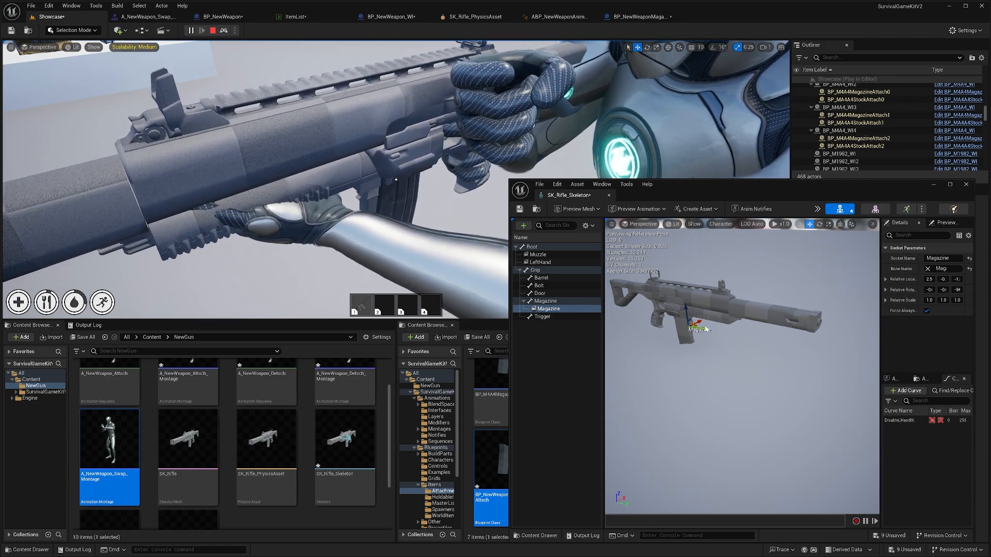
key(ctrl+s)
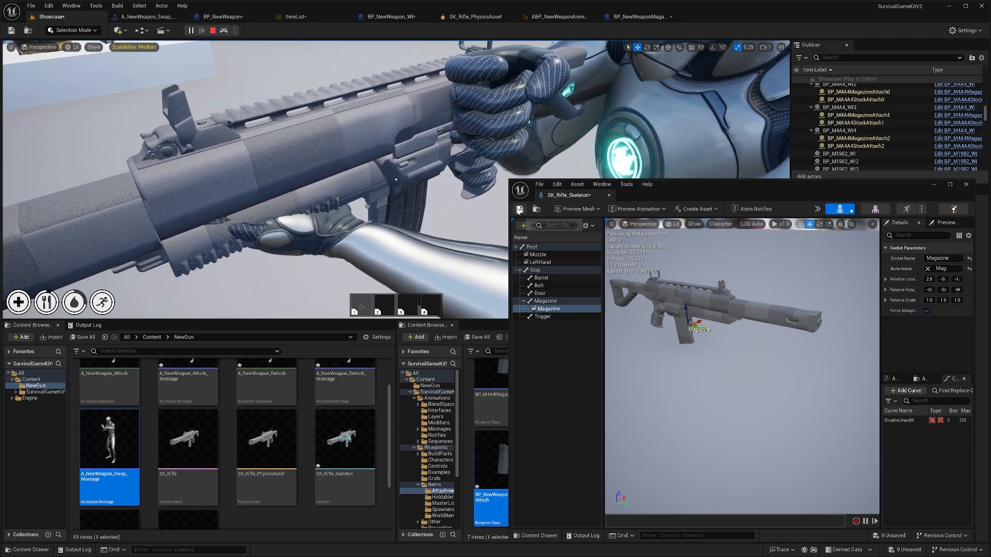
click(609, 195)
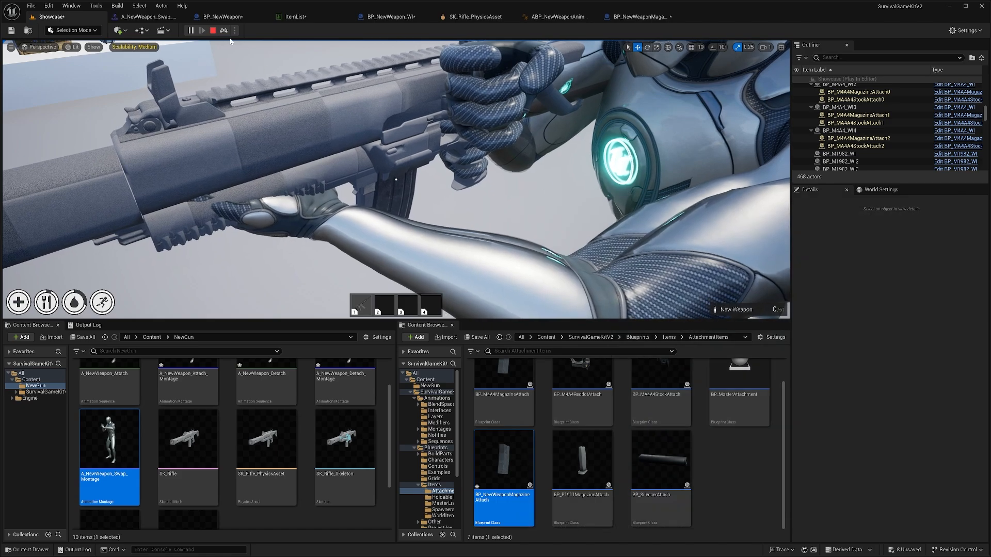
- Restart the Showcase play session, pick up and draw the new weapon, and equip the Mega Backpack
click(213, 31)
click(191, 30)
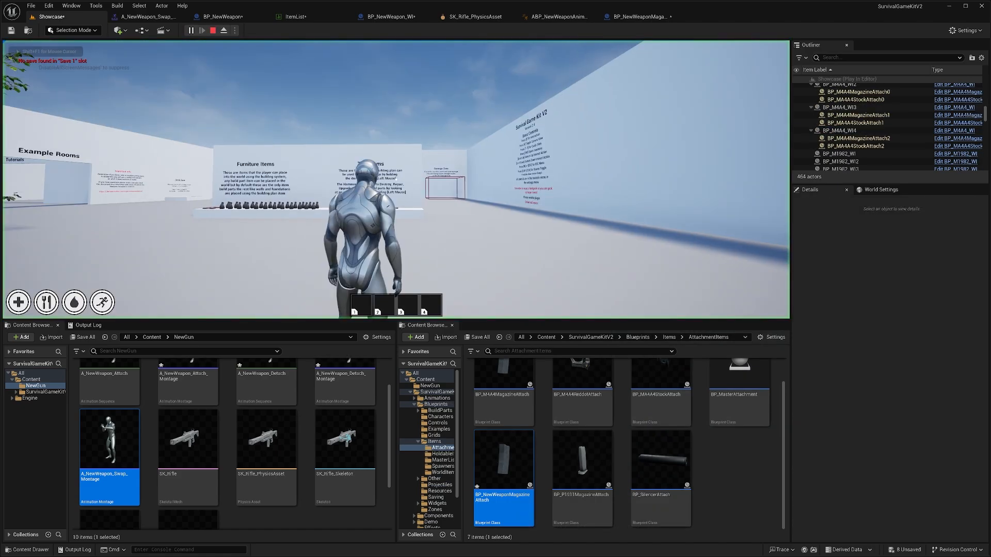
key(w)
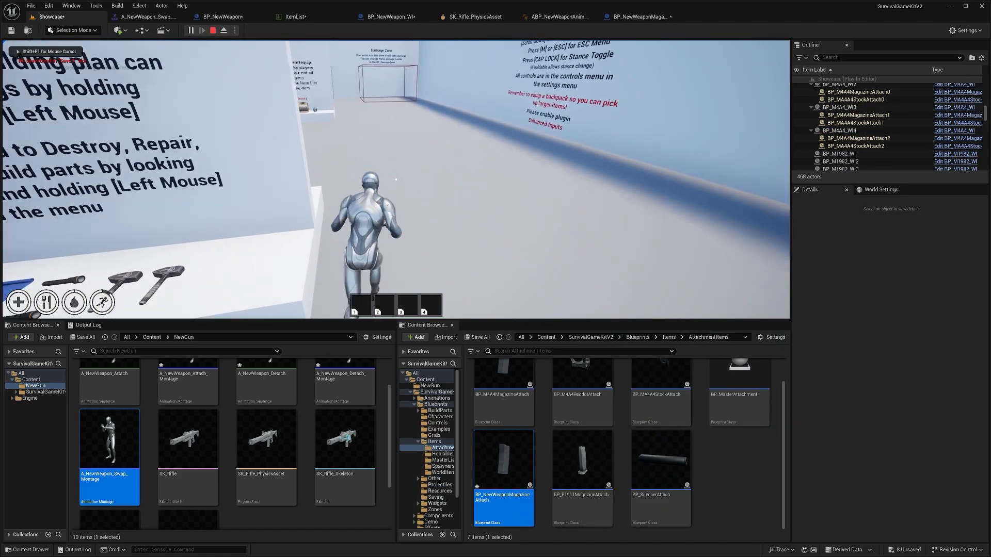
key(w)
key(e)
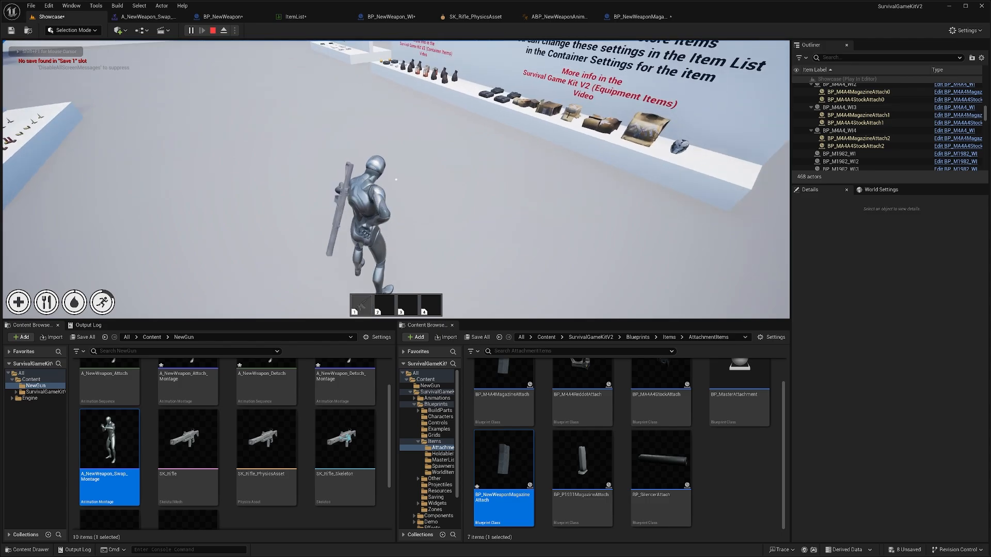
key(w)
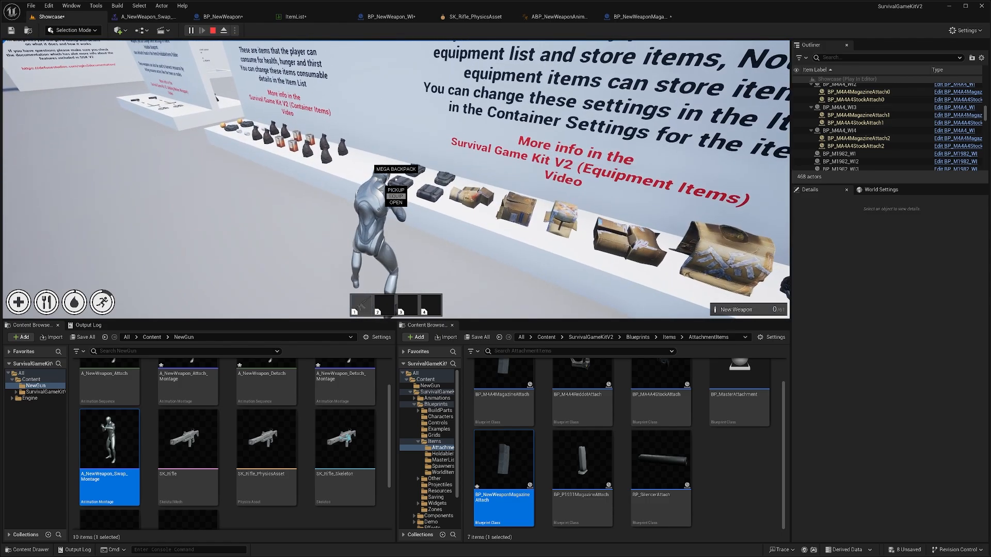
- Open the new weapon's attachment slots in the inventory and move its magazine into the backpack
key(Tab)
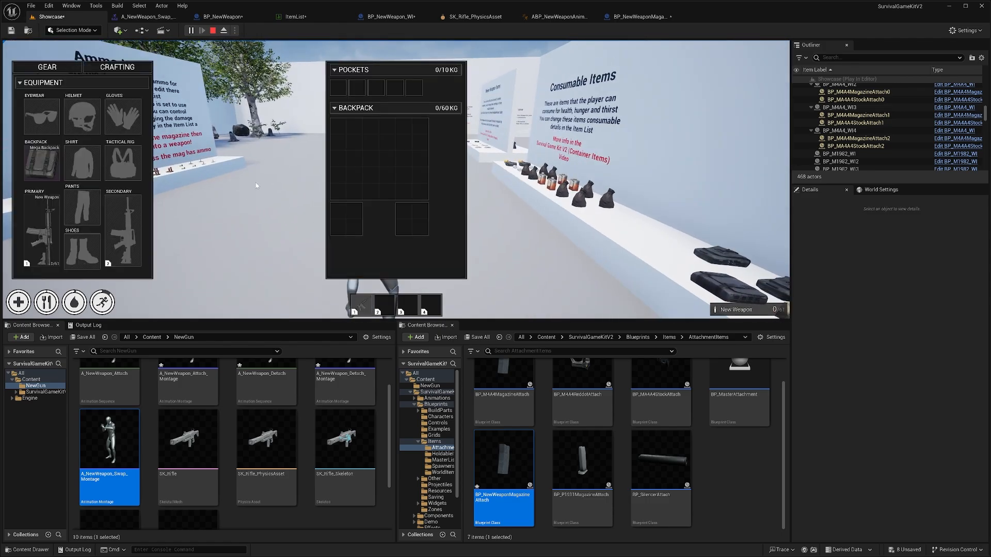
right_click(53, 220)
drag(373, 176, 498, 182)
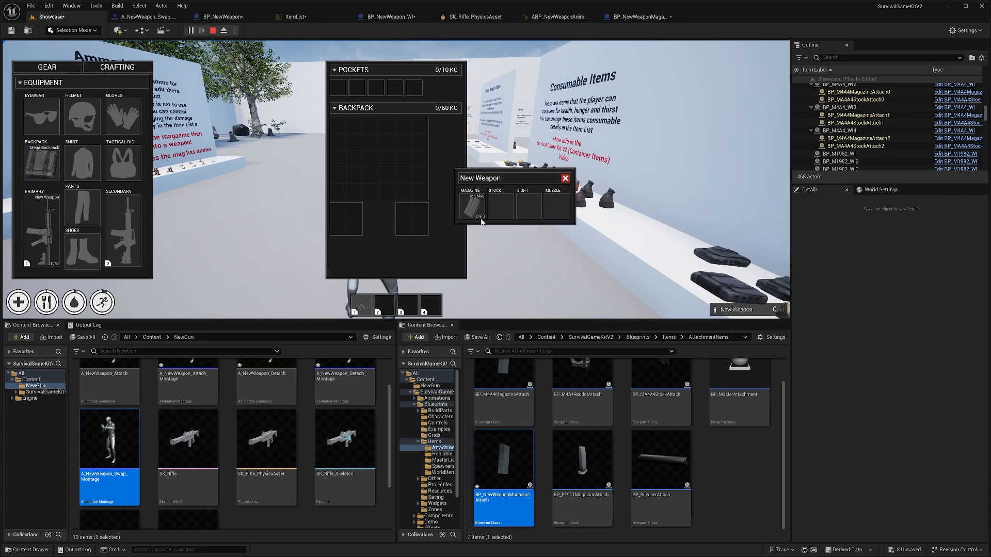
mouse_move(481, 222)
drag(478, 207, 369, 142)
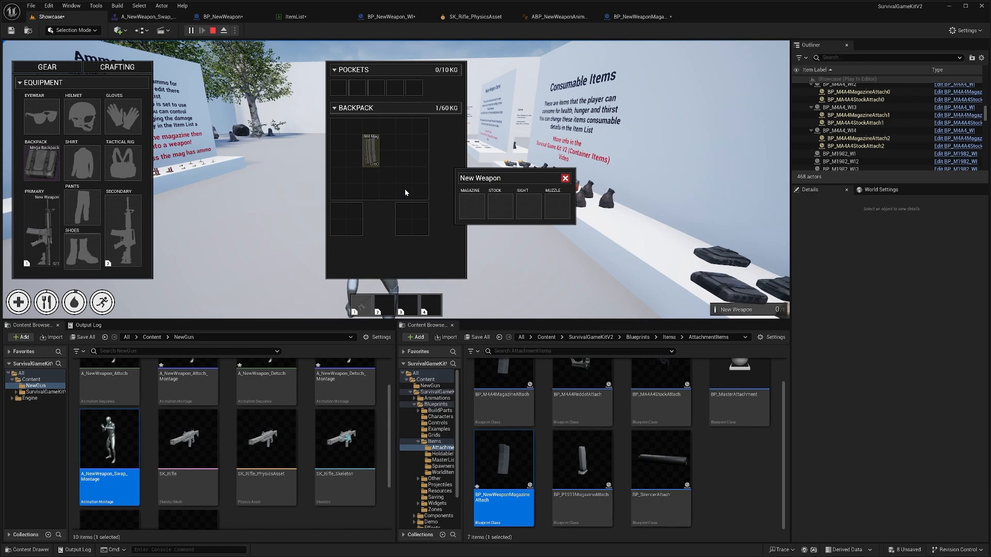
key(Tab)
- Pick up 7.62x39mm ammo and load it into the new weapon's magazine through the inventory
key(w)
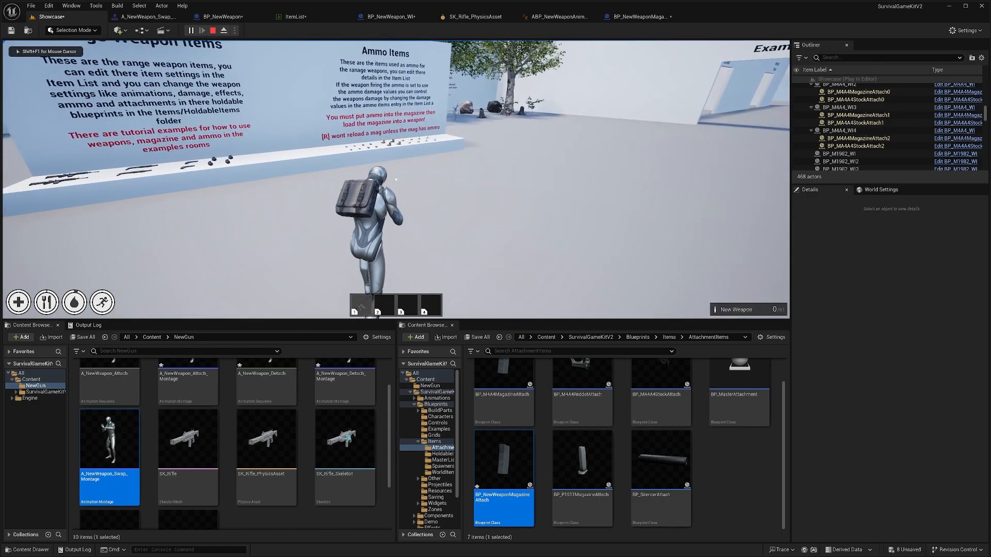
key(e)
key(Tab)
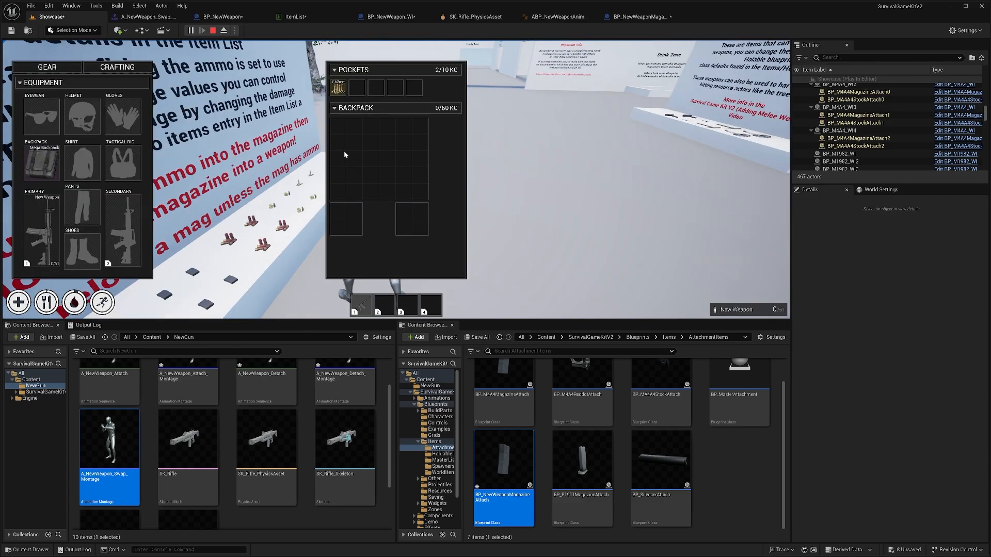
right_click(38, 222)
click(56, 232)
drag(336, 132, 336, 132)
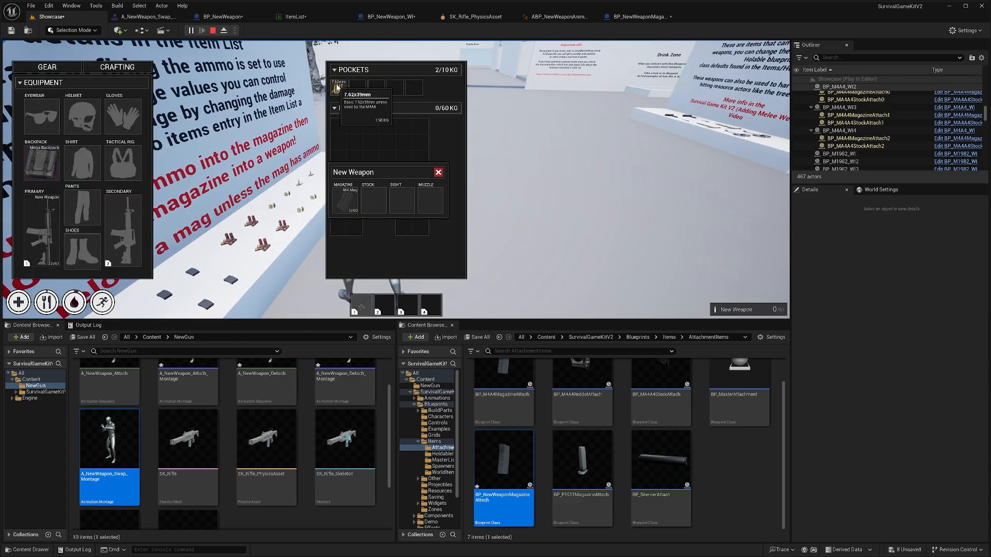
drag(339, 182, 348, 205)
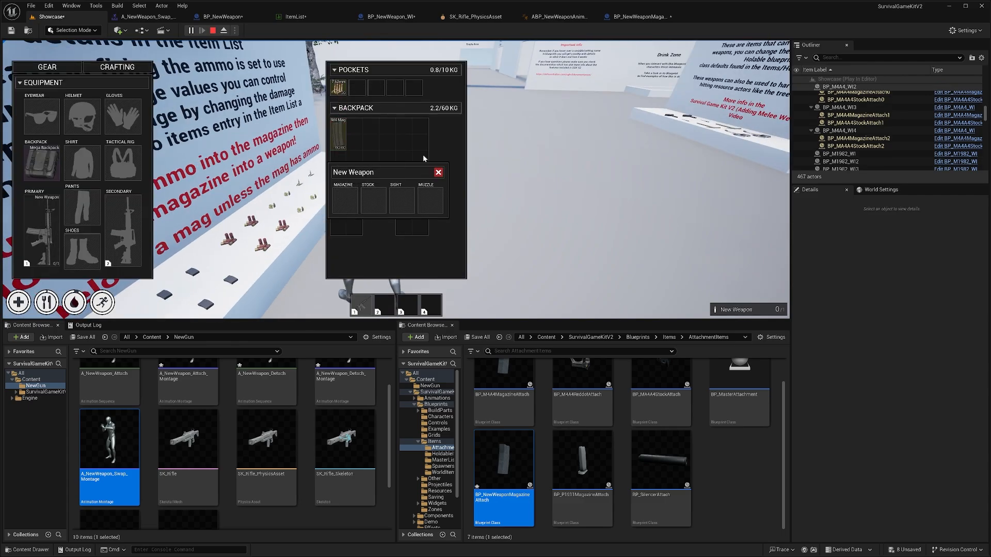
- Leave the inventory and fire test shots with the loaded new weapon
key(Tab)
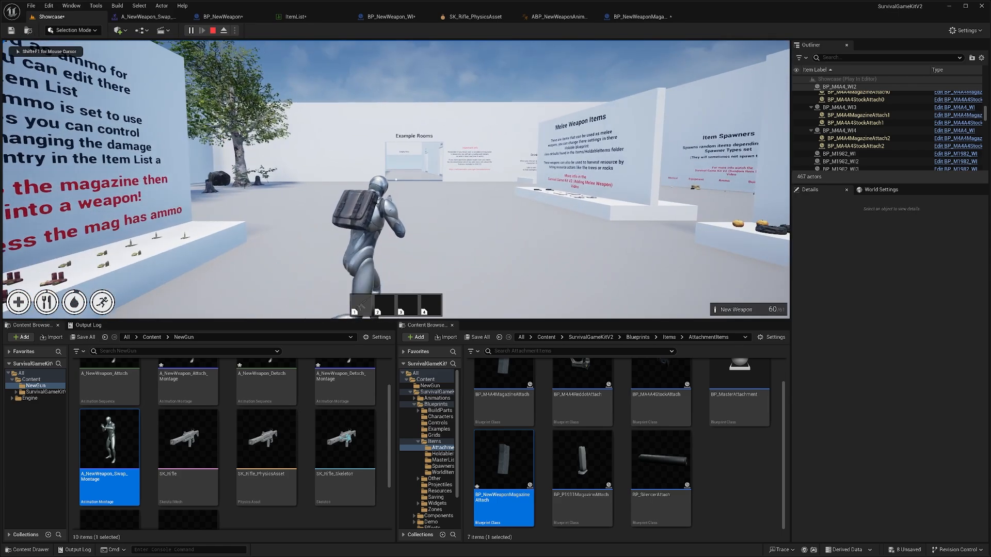
click(395, 179)
click(396, 180)
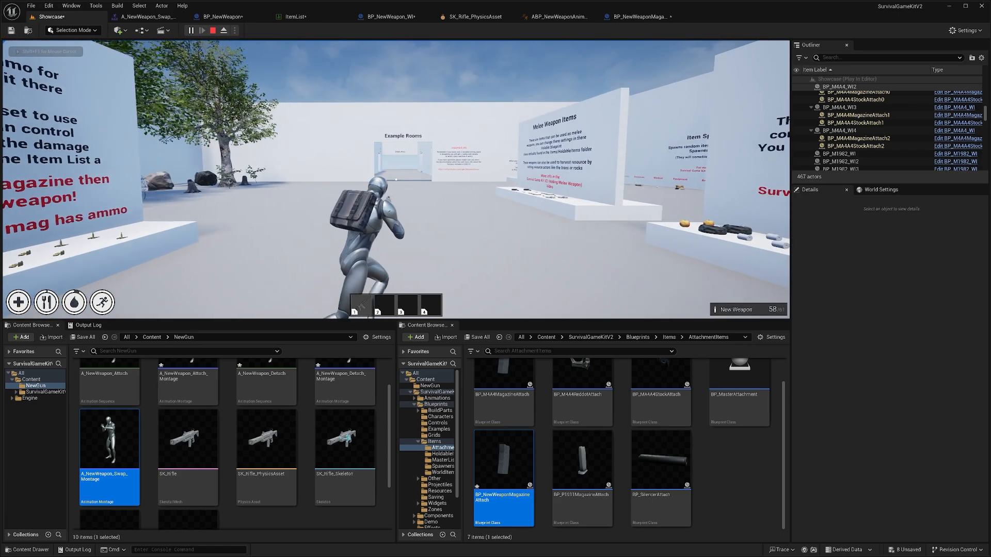